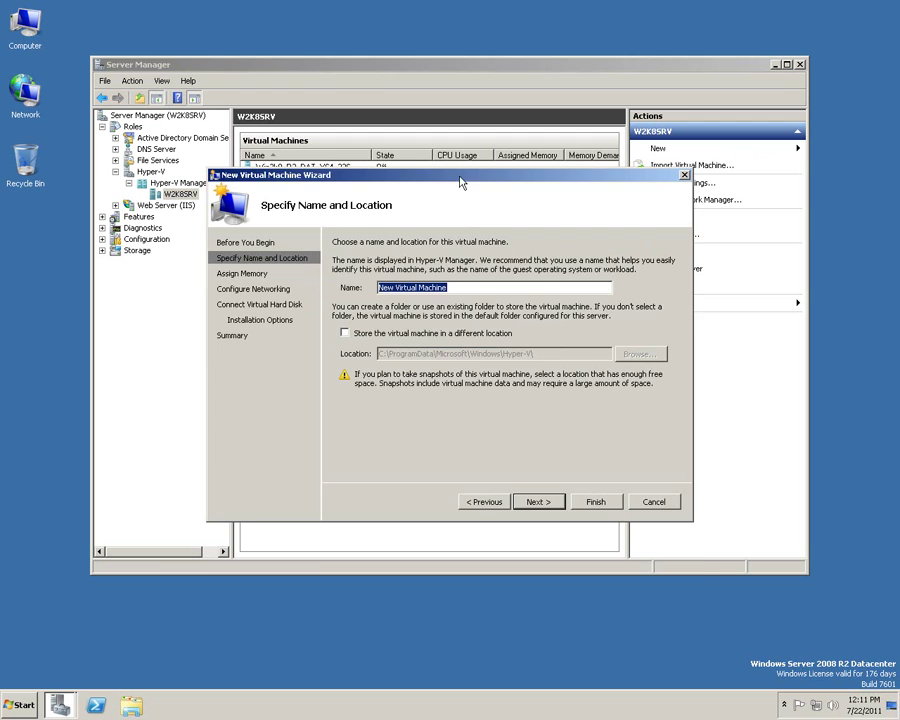
# Name the new VM Win7_ENT_x64_228 and store it in D:\VM\.
pyautogui.write('W')
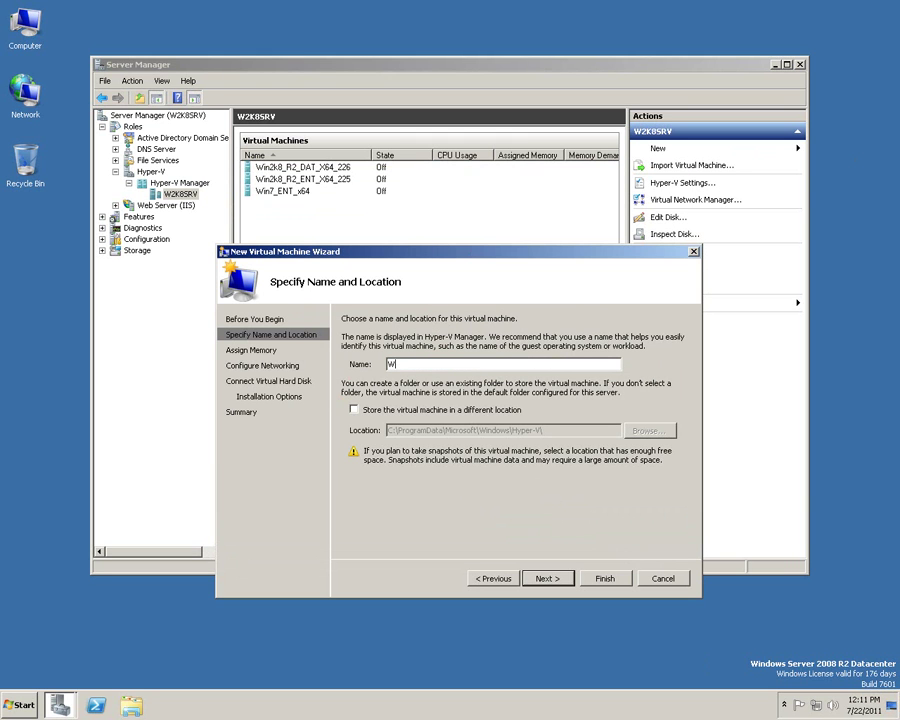
pyautogui.write('in7_ENT_x64_228')
pyautogui.click(353, 409)
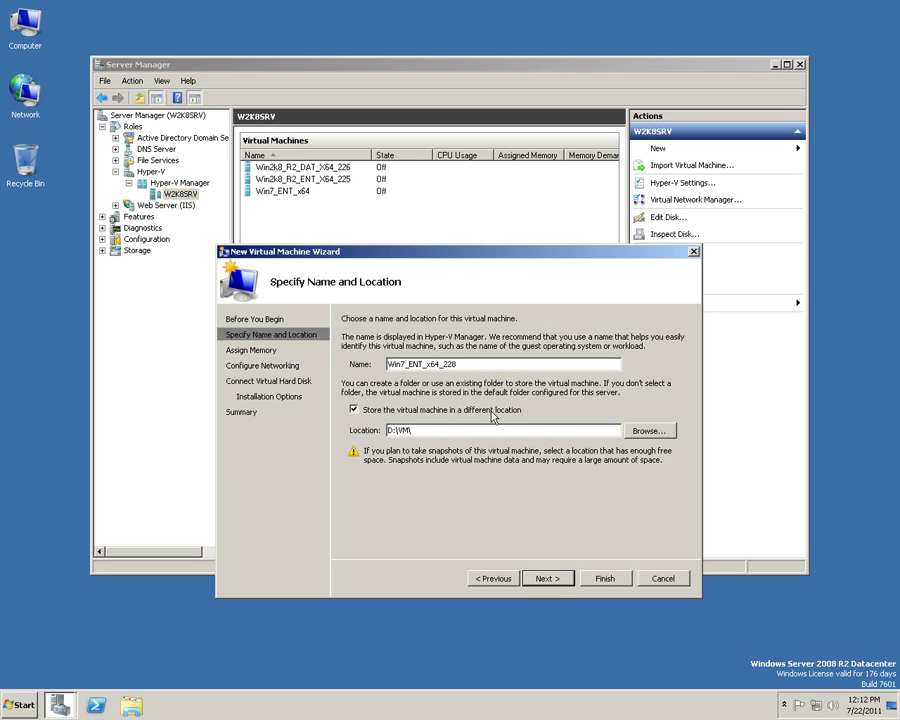
pyautogui.click(549, 580)
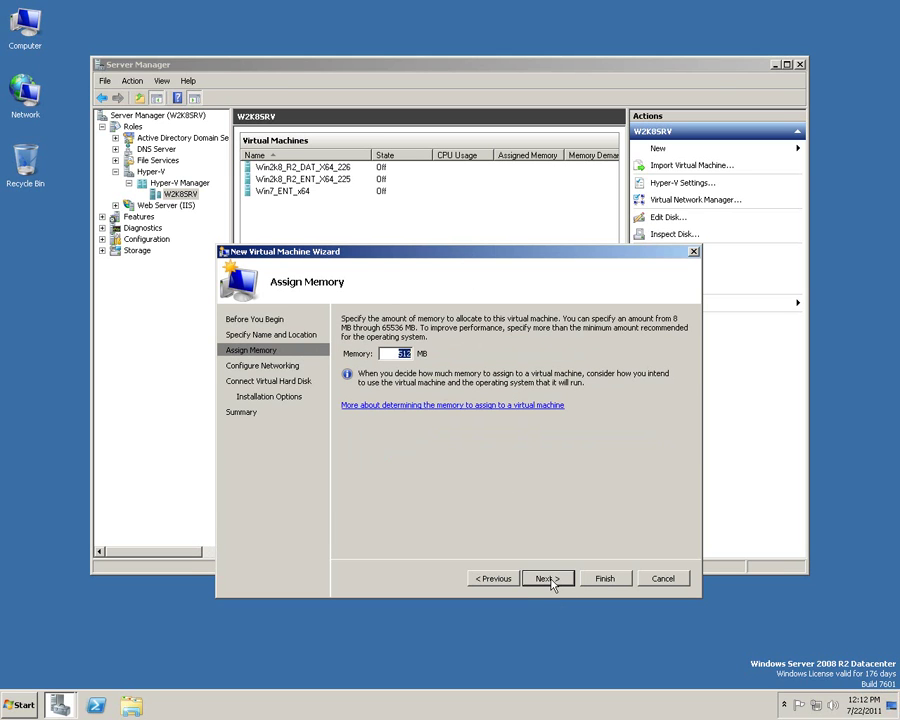
# Give the VM 1024 MB of memory and connect it to New Virtual Network1.
pyautogui.write('1024')
pyautogui.click(550, 579)
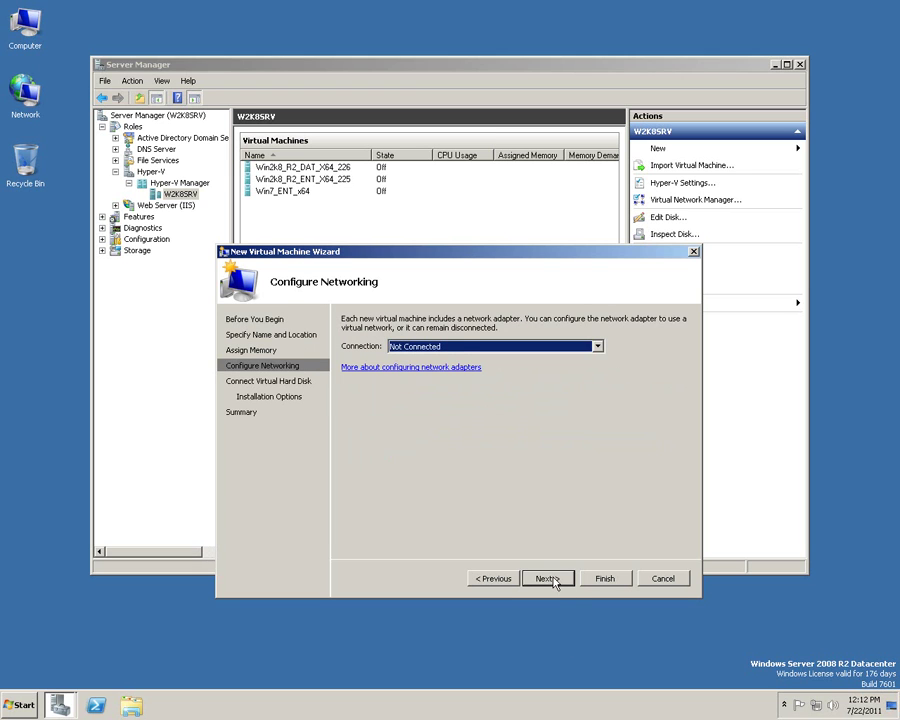
pyautogui.click(463, 347)
pyautogui.click(462, 369)
pyautogui.click(548, 579)
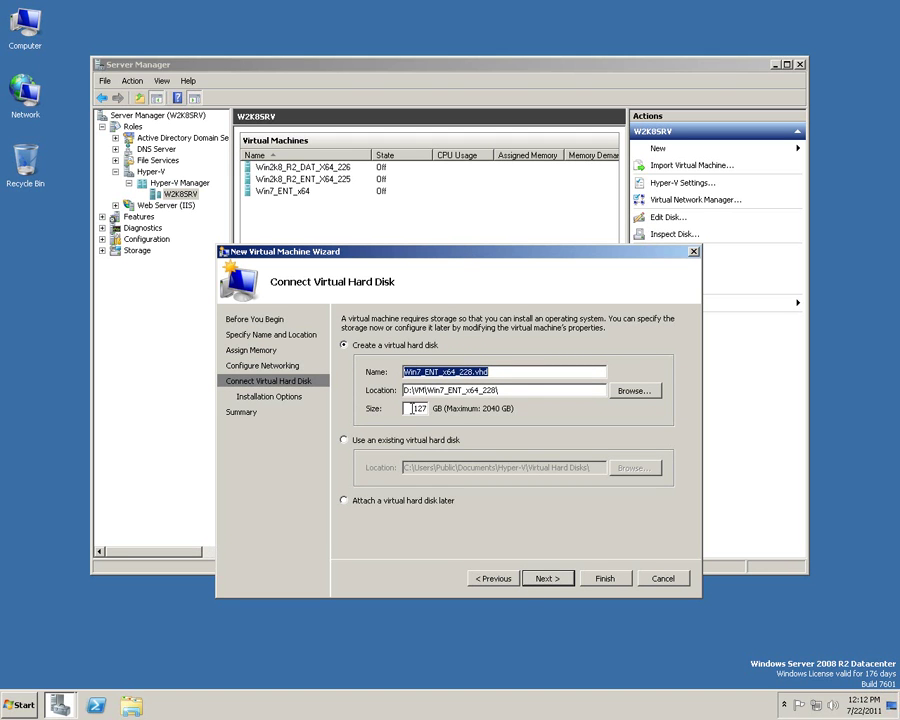
# Set the new virtual hard disk size to 10 GB.
pyautogui.doubleClick(411, 409)
pyautogui.write('10')
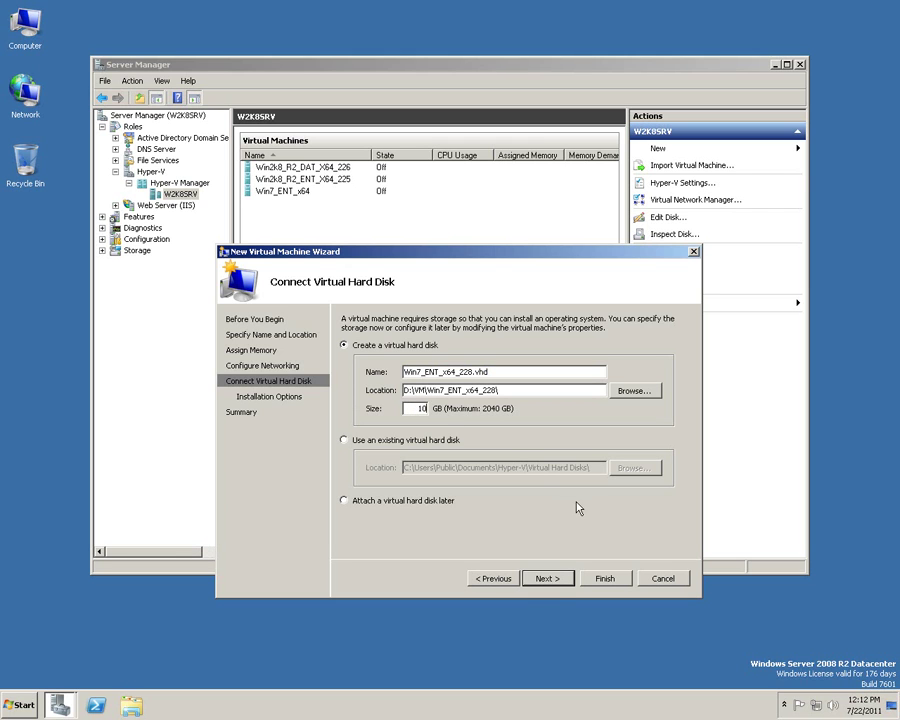
pyautogui.click(549, 579)
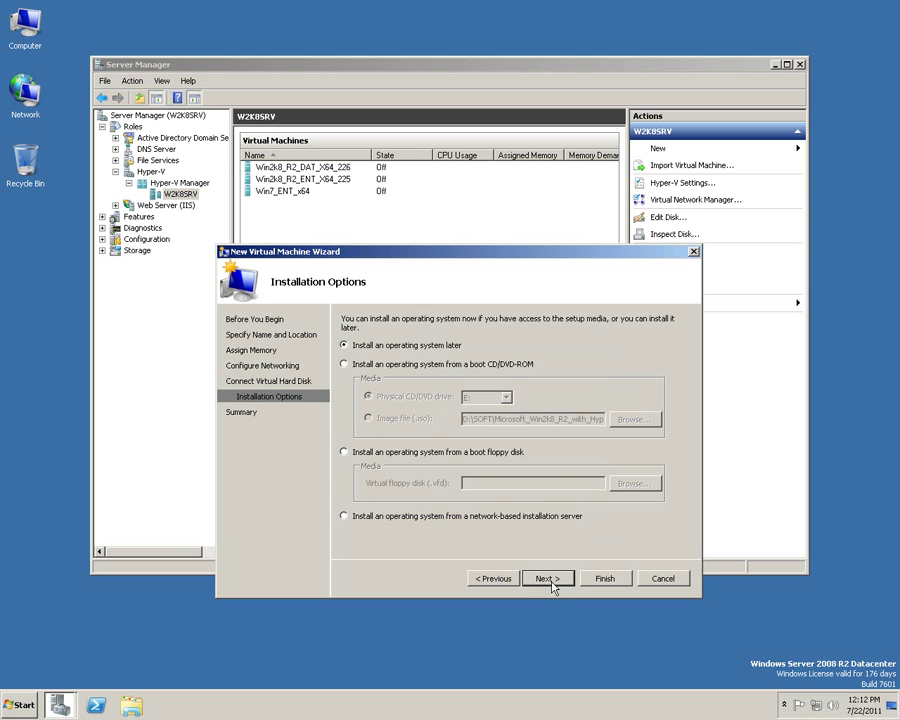
# Choose to install from an ISO image file and search drives H:, F: and D:\SOFT for it.
pyautogui.click(450, 366)
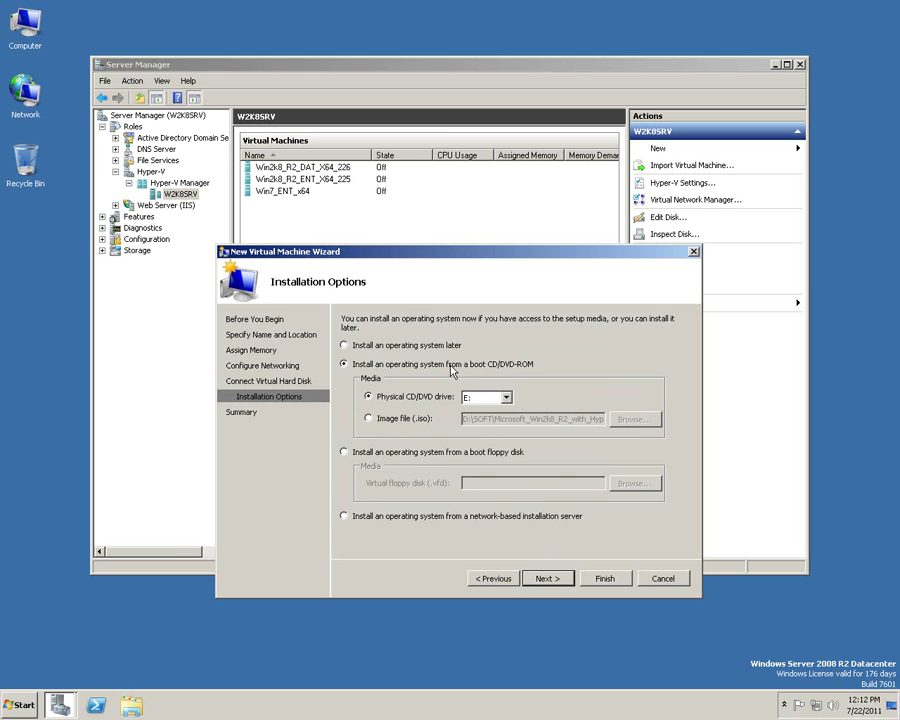
pyautogui.click(400, 419)
pyautogui.click(633, 420)
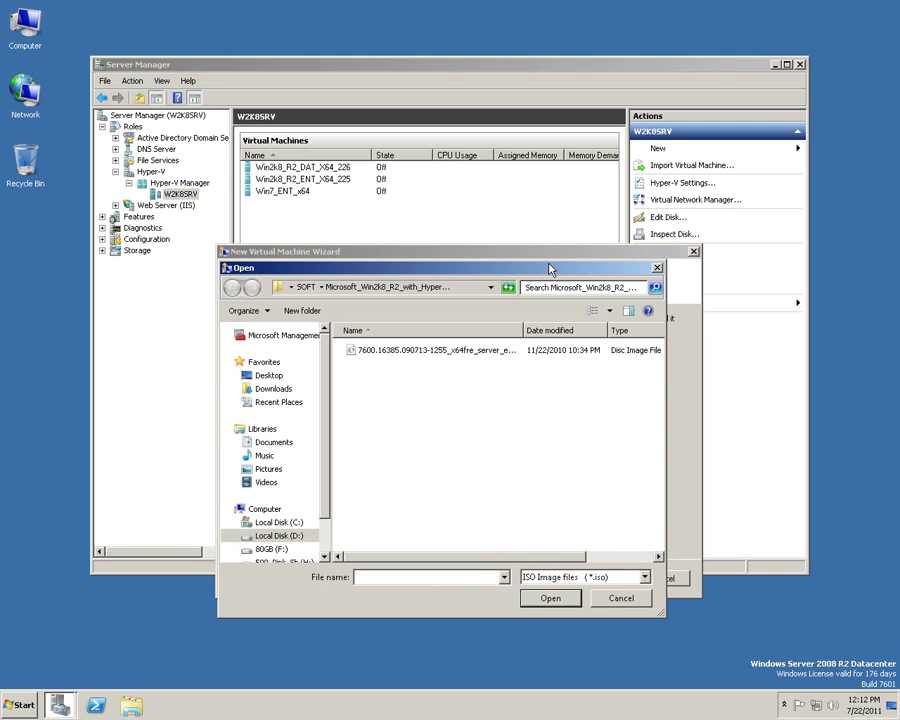
pyautogui.click(283, 565)
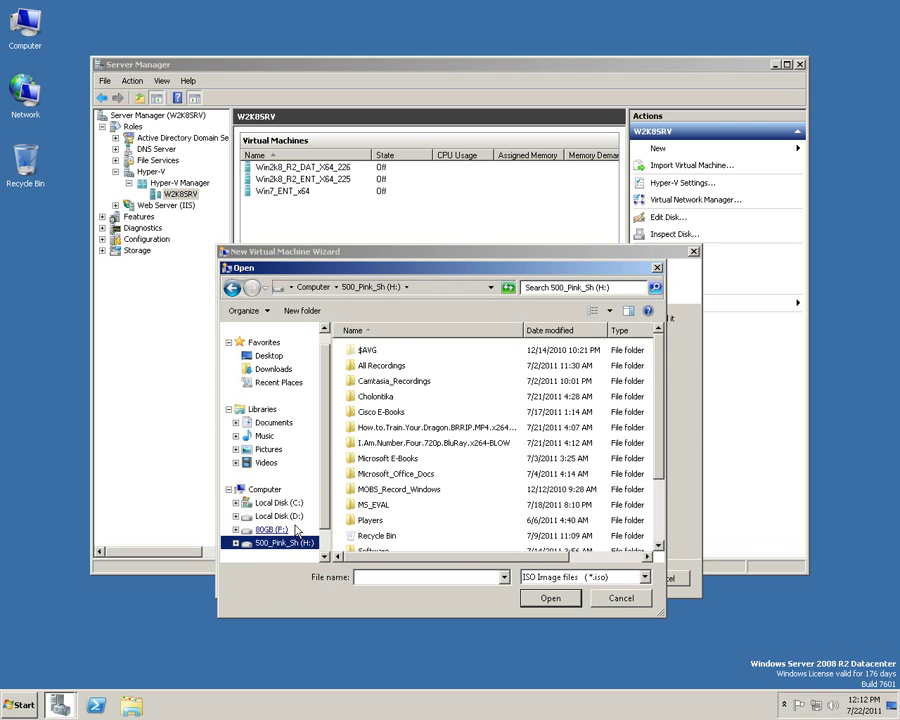
pyautogui.click(285, 530)
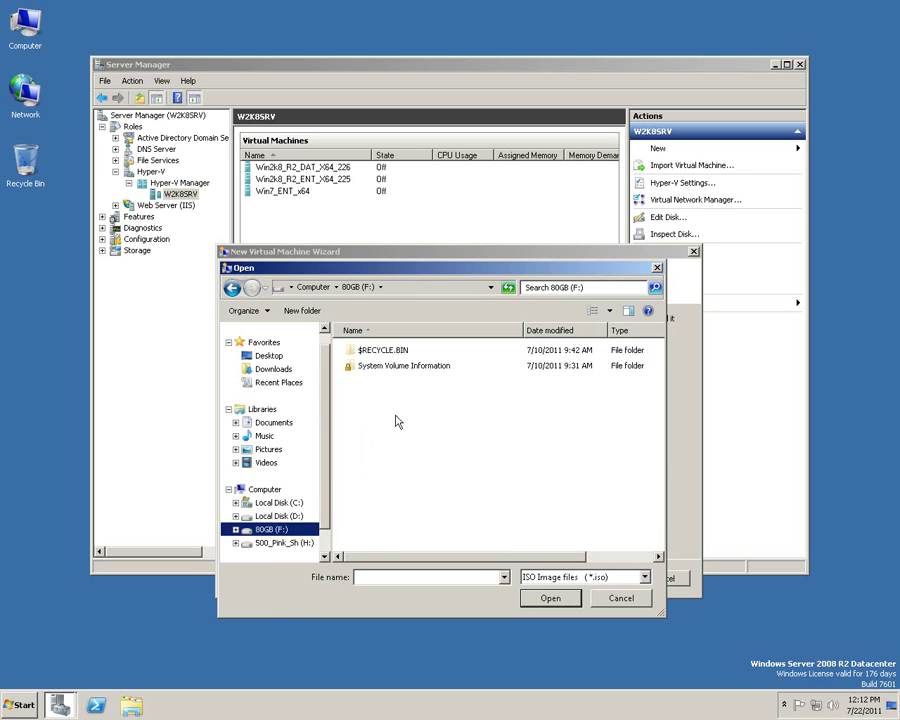
pyautogui.click(268, 516)
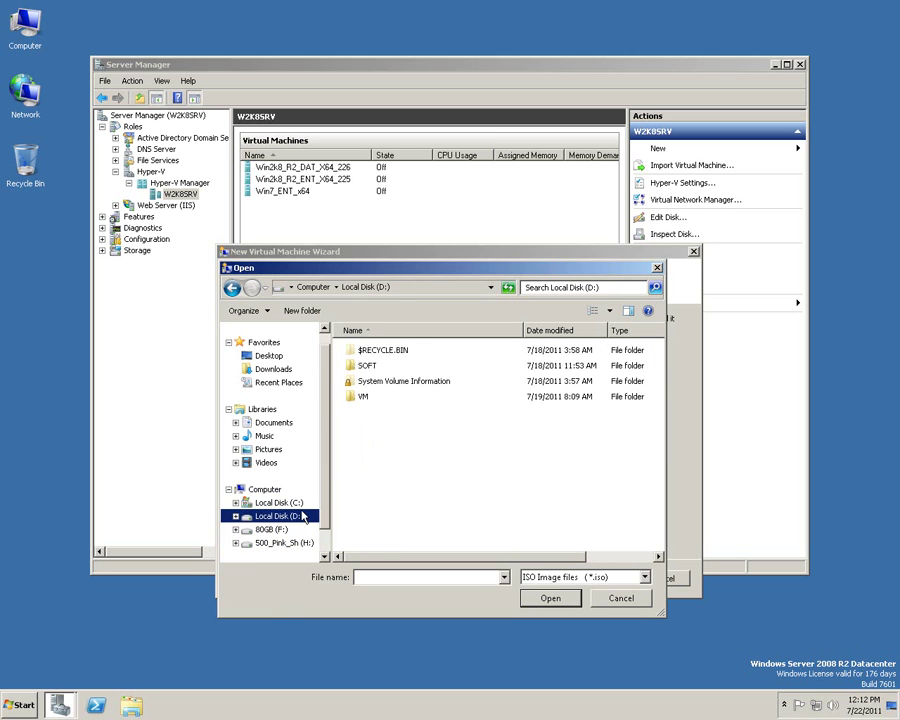
pyautogui.doubleClick(367, 365)
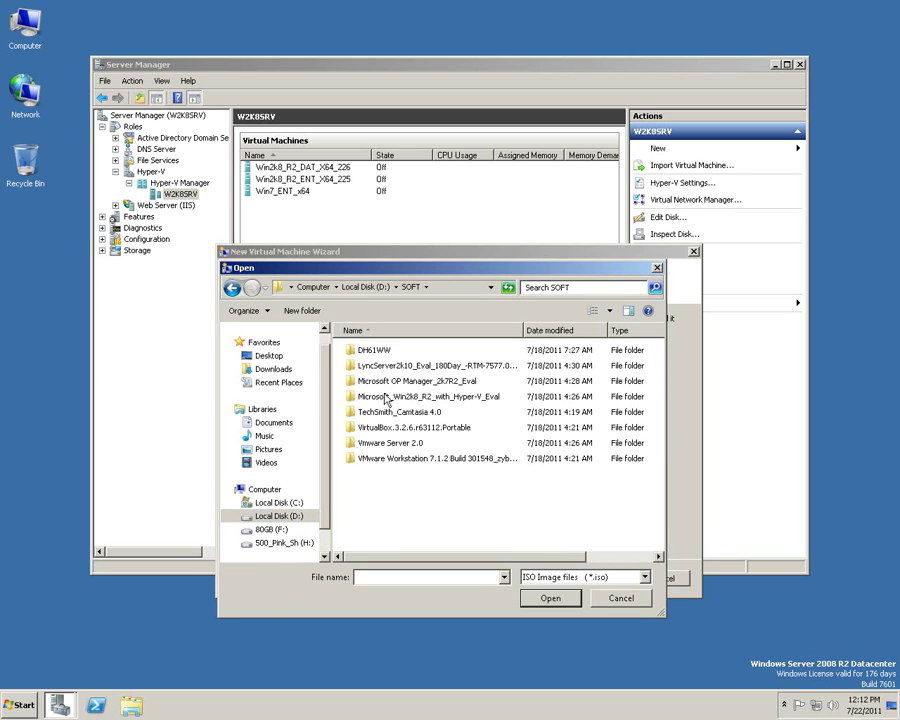
pyautogui.doubleClick(401, 460)
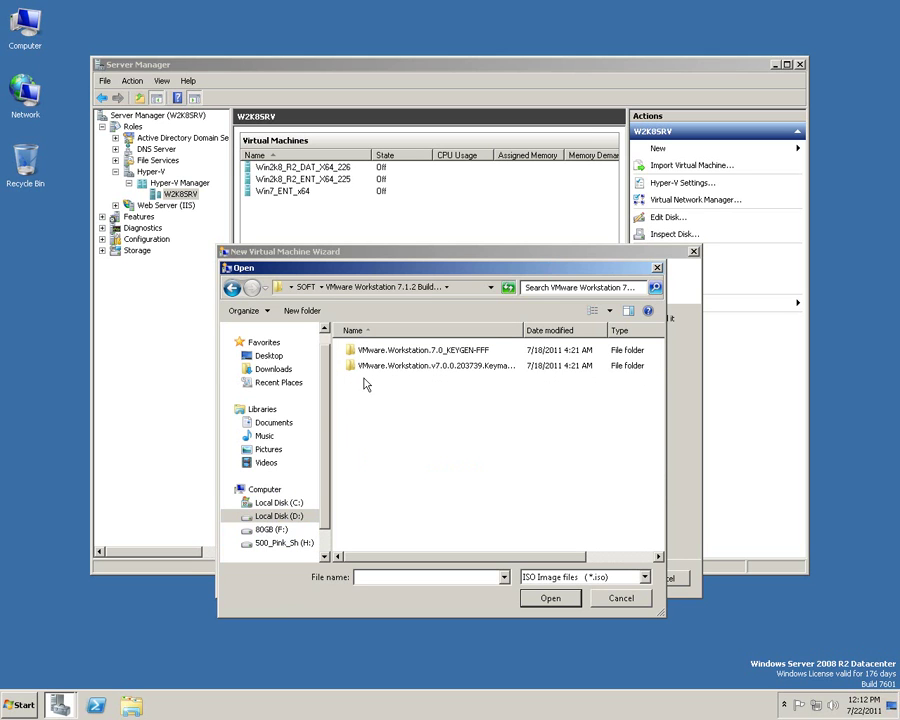
pyautogui.click(231, 289)
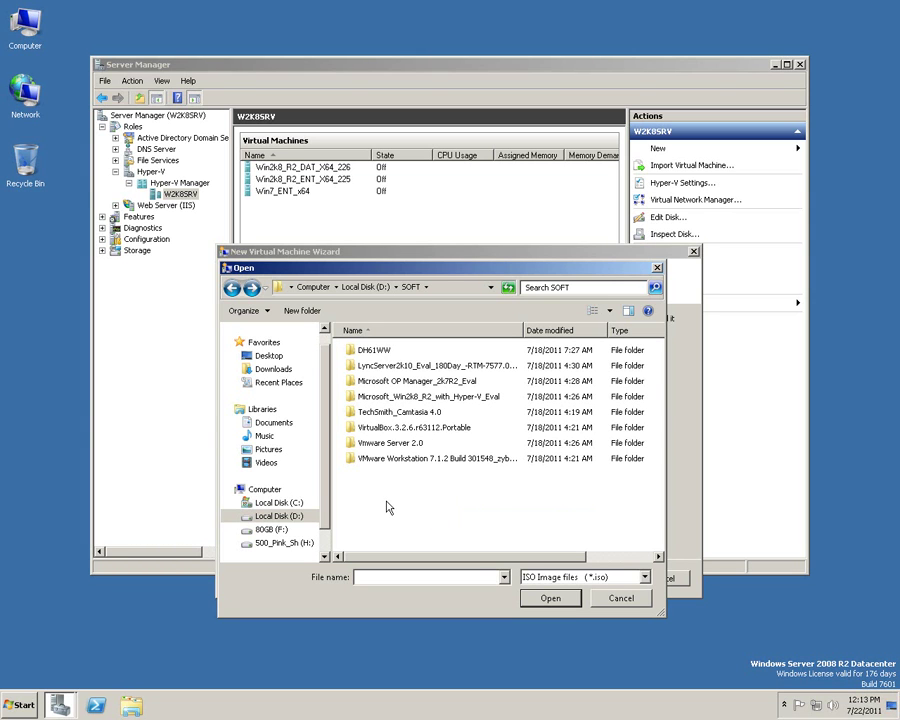
# Select the x64 enterprise ISO in C:\Virtual Machines, widening the name column to read it.
pyautogui.click(278, 503)
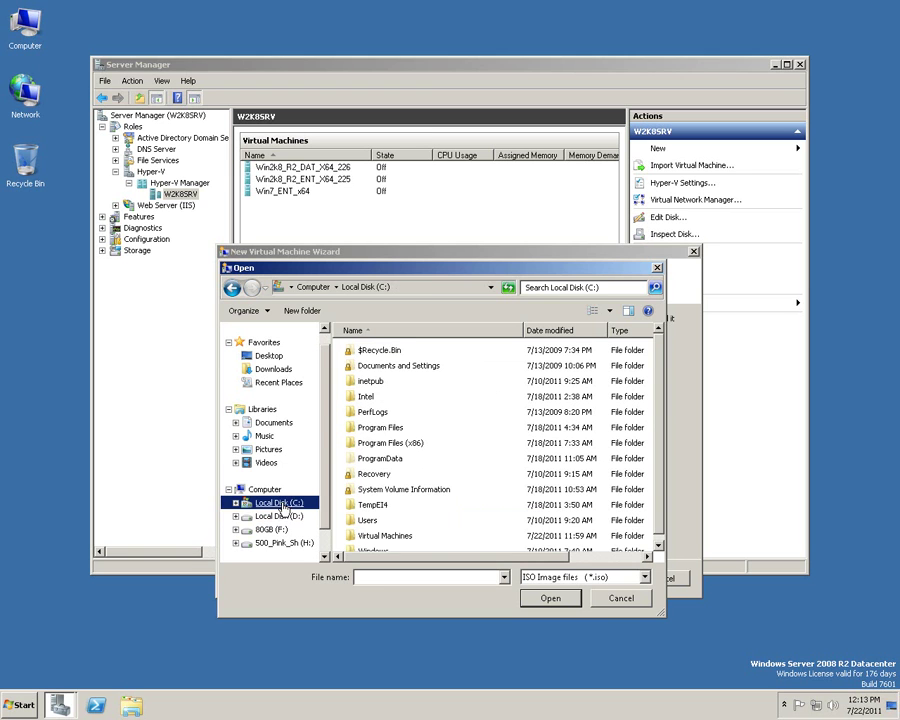
pyautogui.click(367, 520)
pyautogui.doubleClick(380, 528)
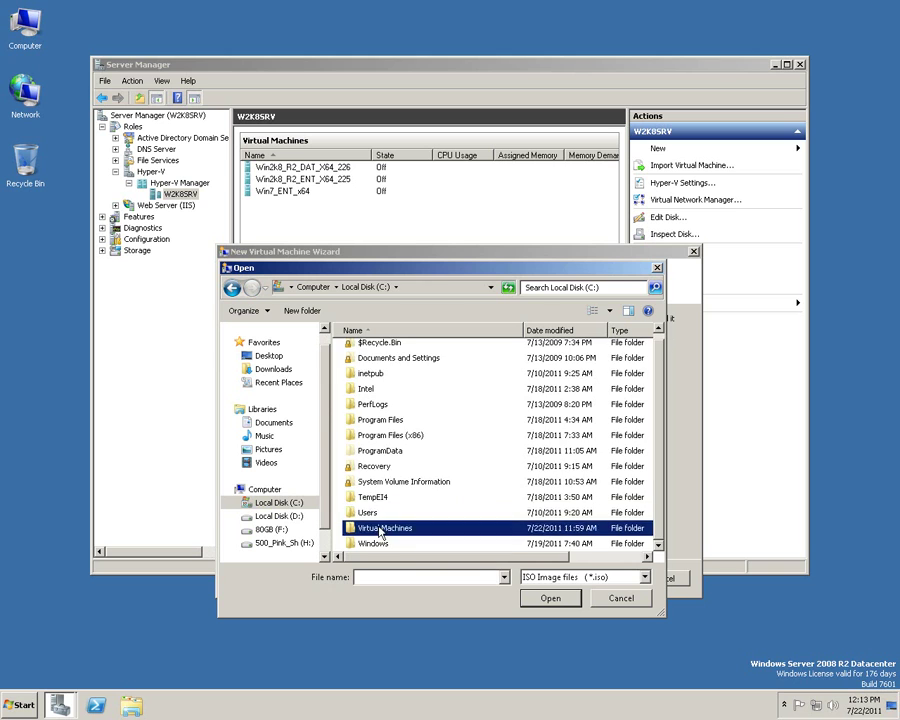
pyautogui.click(447, 353)
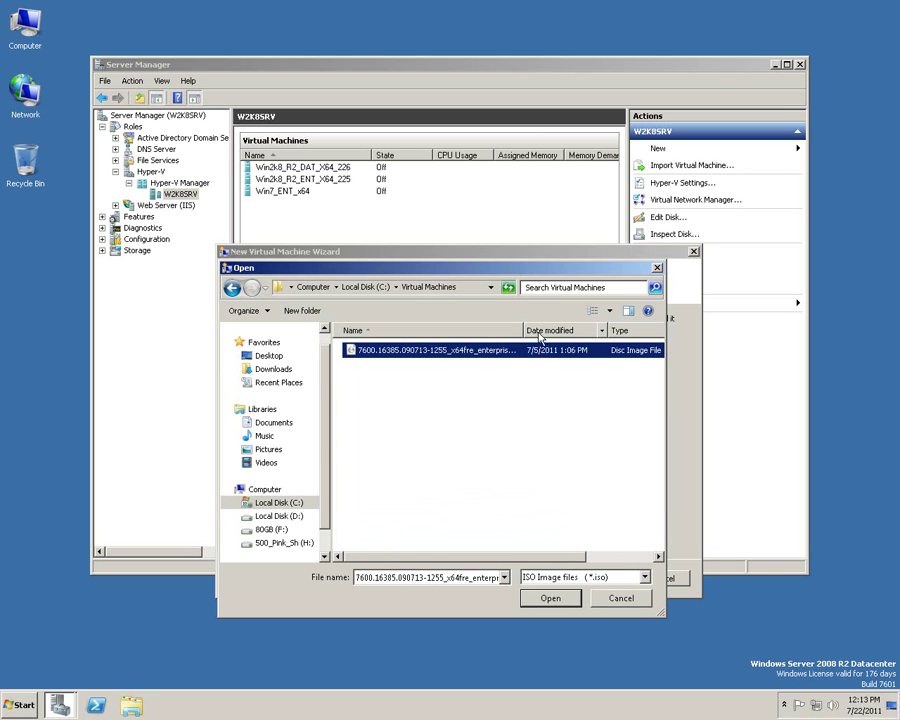
pyautogui.moveTo(523, 330); pyautogui.dragTo(662, 330)
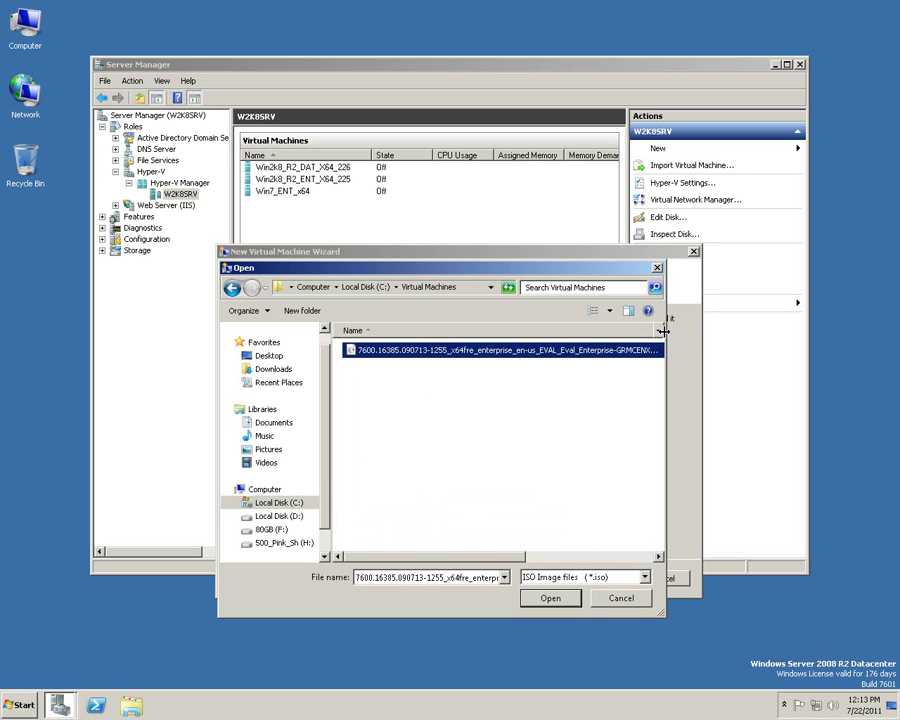
pyautogui.moveTo(404, 560)
pyautogui.mouseDown()
pyautogui.moveTo(476, 550)
pyautogui.moveTo(387, 553)
pyautogui.mouseUp()
# Copy the x64 ISO from \\merlin\PublicShare\Win 7 ENT.
pyautogui.press('super+r')
pyautogui.write('\\\\merlin')
pyautogui.press('Return')
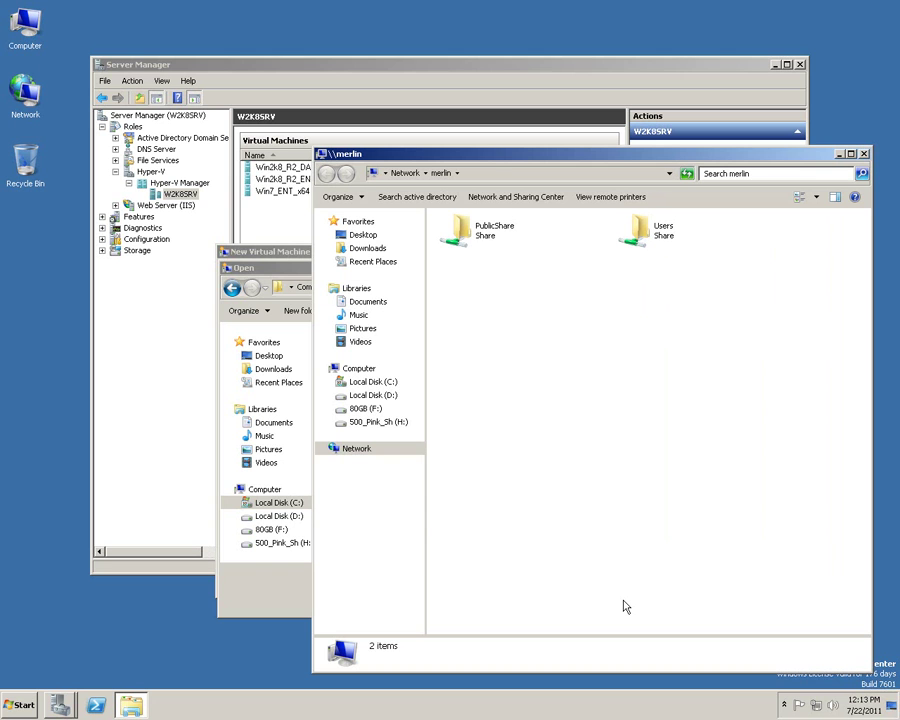
pyautogui.doubleClick(460, 230)
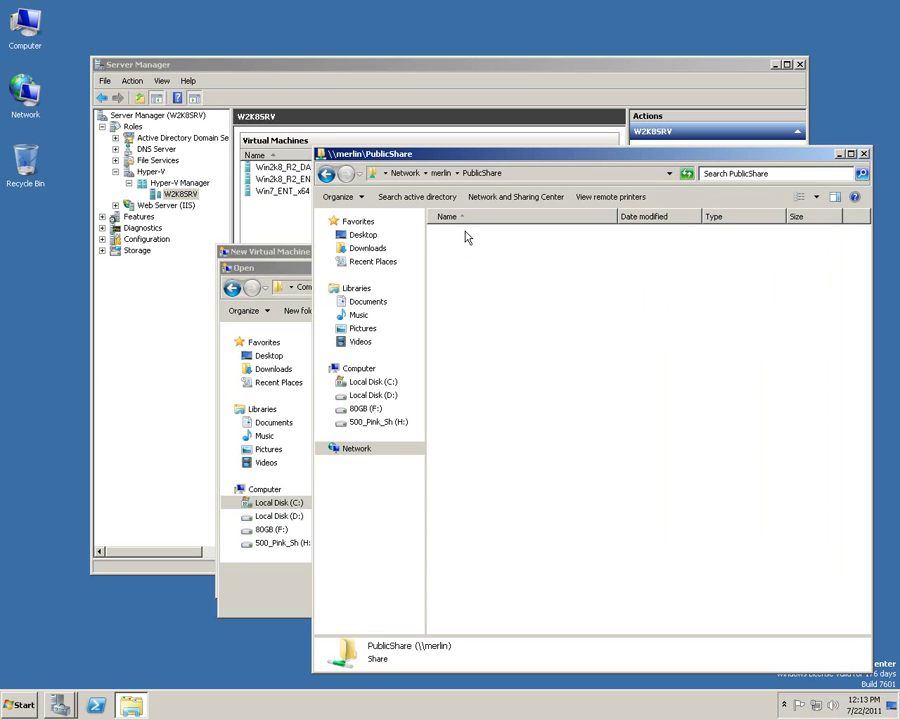
pyautogui.doubleClick(466, 284)
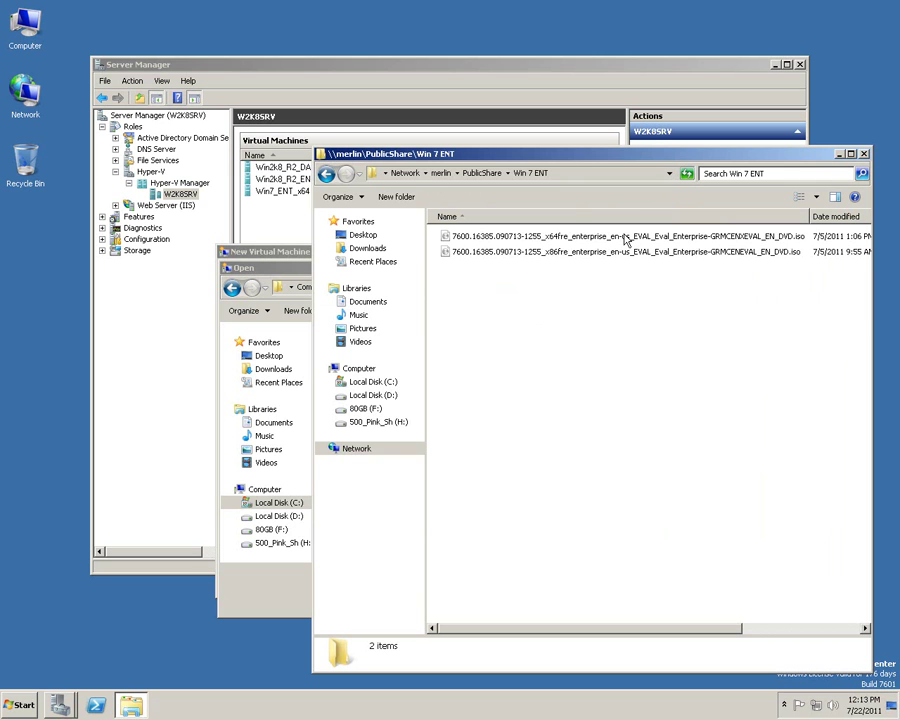
pyautogui.rightClick(567, 240)
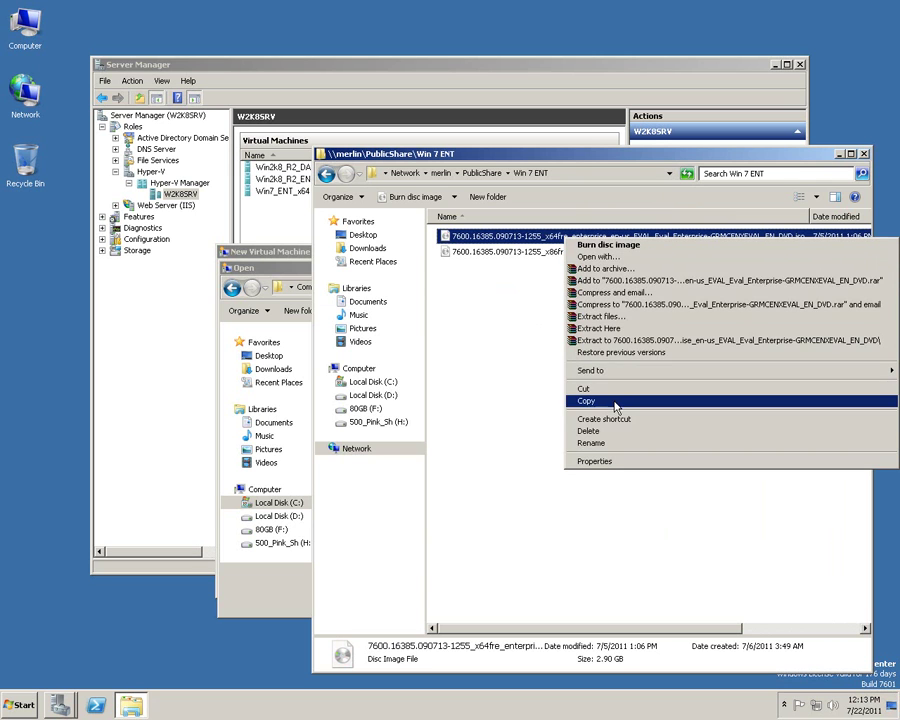
pyautogui.click(616, 405)
# Paste into C:\Virtual Machines, cancel the overwrite, and dismiss the disc burner for the existing ISO.
pyautogui.click(373, 381)
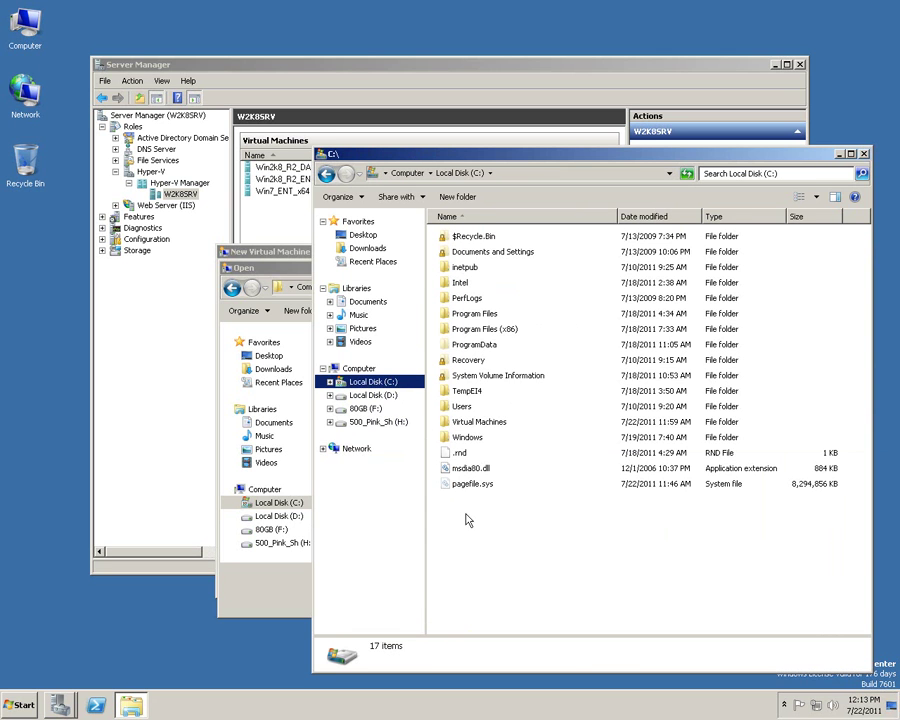
pyautogui.doubleClick(478, 422)
pyautogui.rightClick(489, 469)
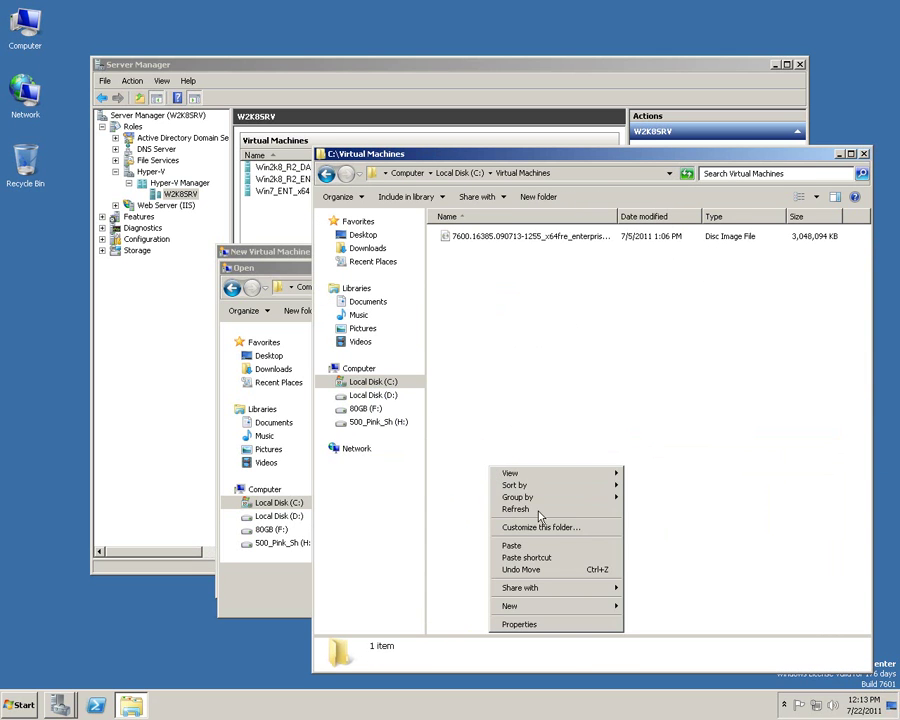
pyautogui.click(603, 546)
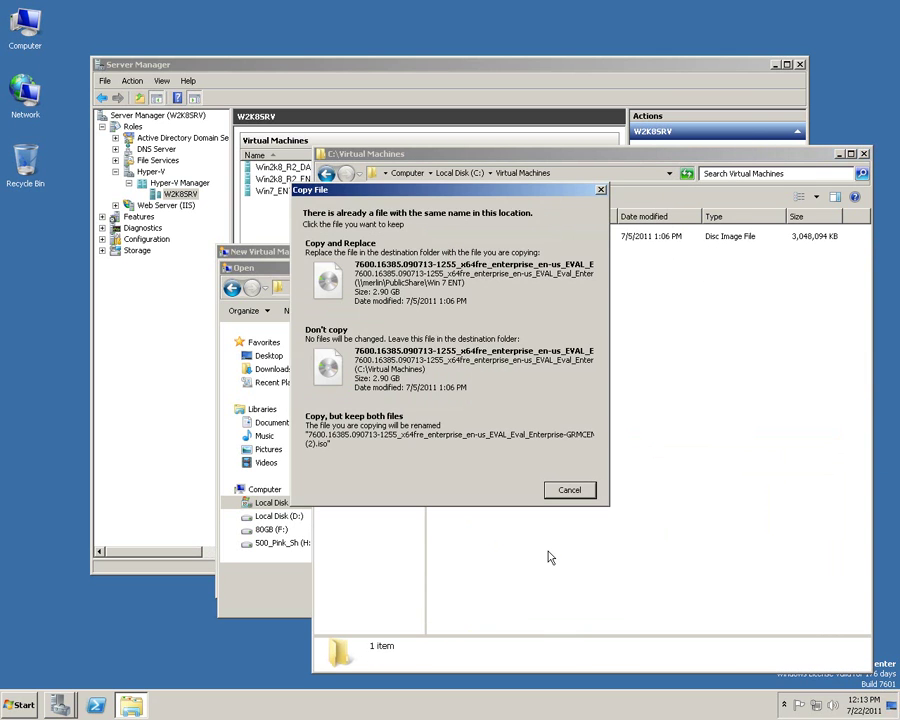
pyautogui.click(572, 492)
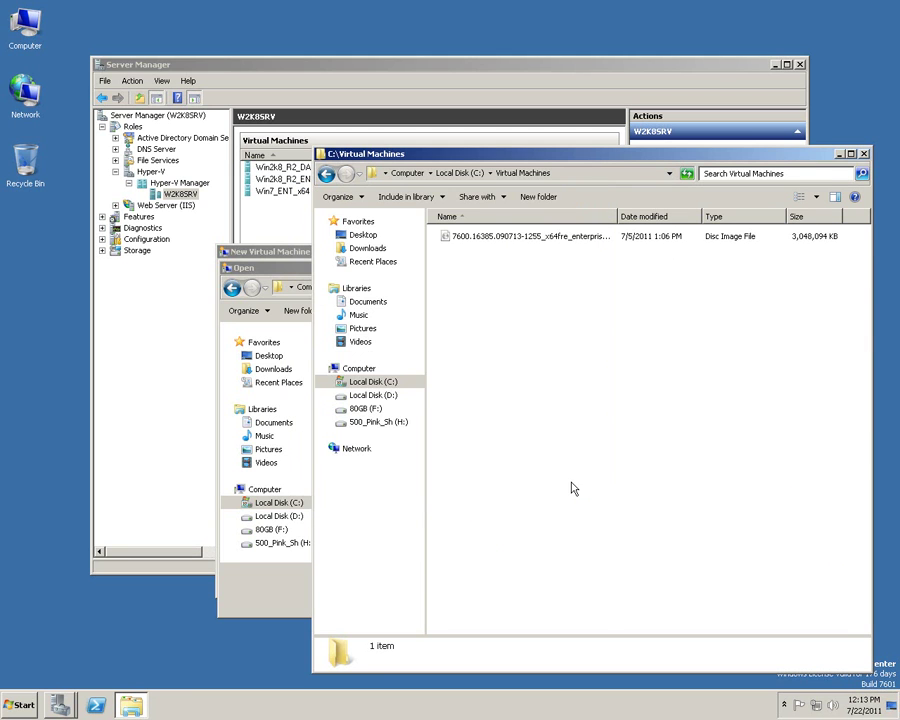
pyautogui.doubleClick(493, 240)
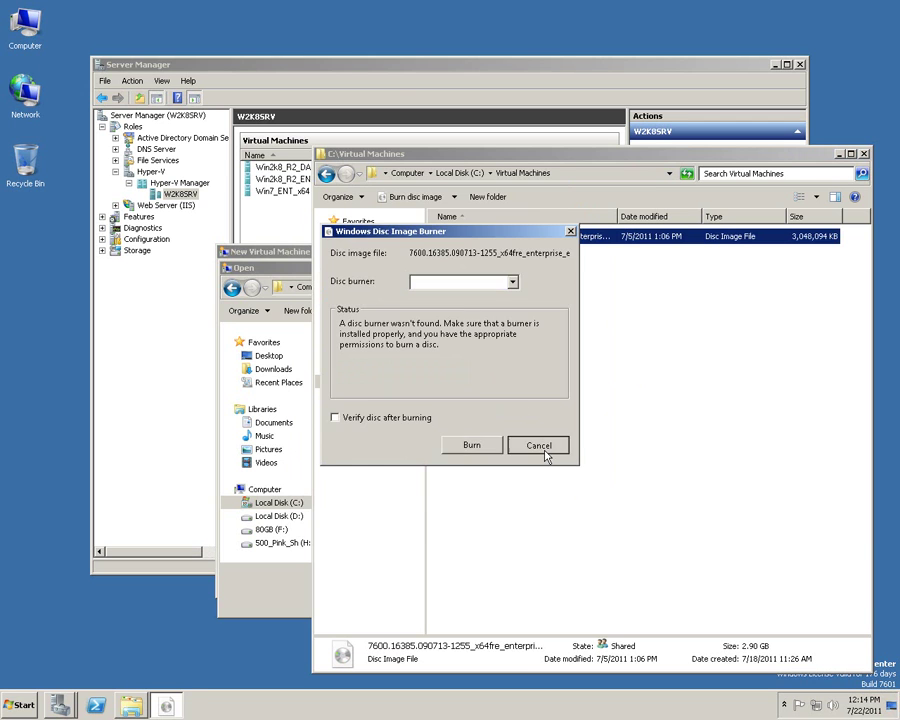
pyautogui.click(539, 444)
# Confirm the chosen ISO, finish the wizard to create Win7_ENT_x64_228, and close the Explorer window.
pyautogui.click(310, 303)
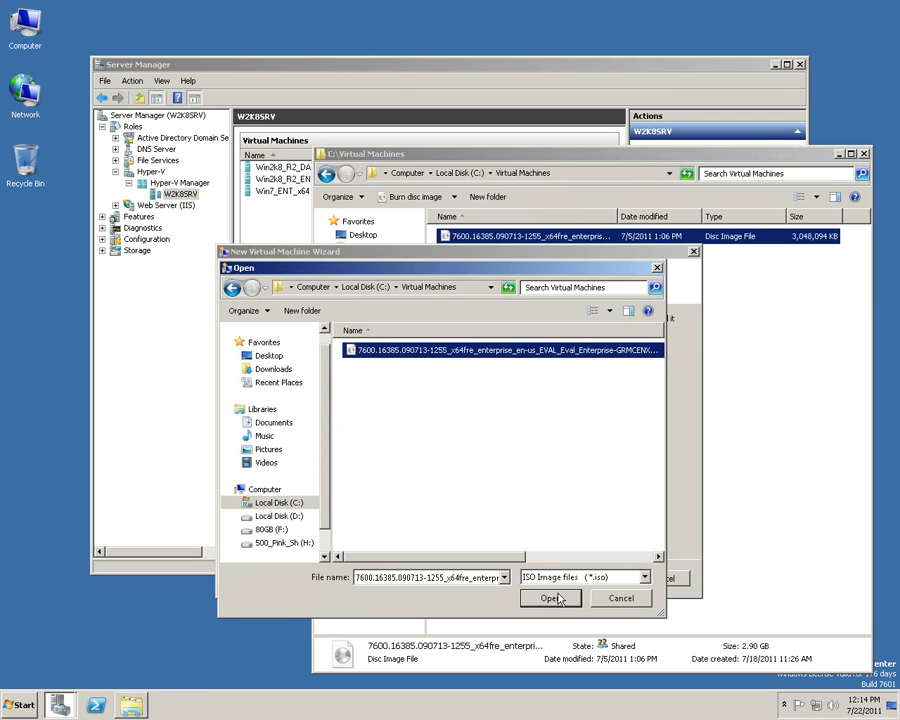
pyautogui.click(550, 598)
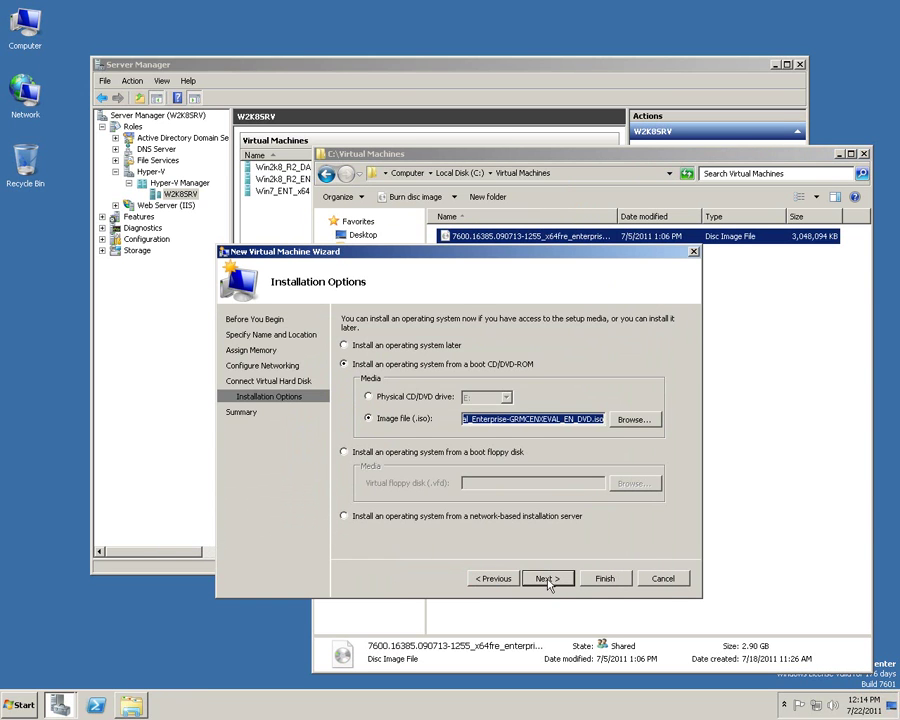
pyautogui.click(548, 580)
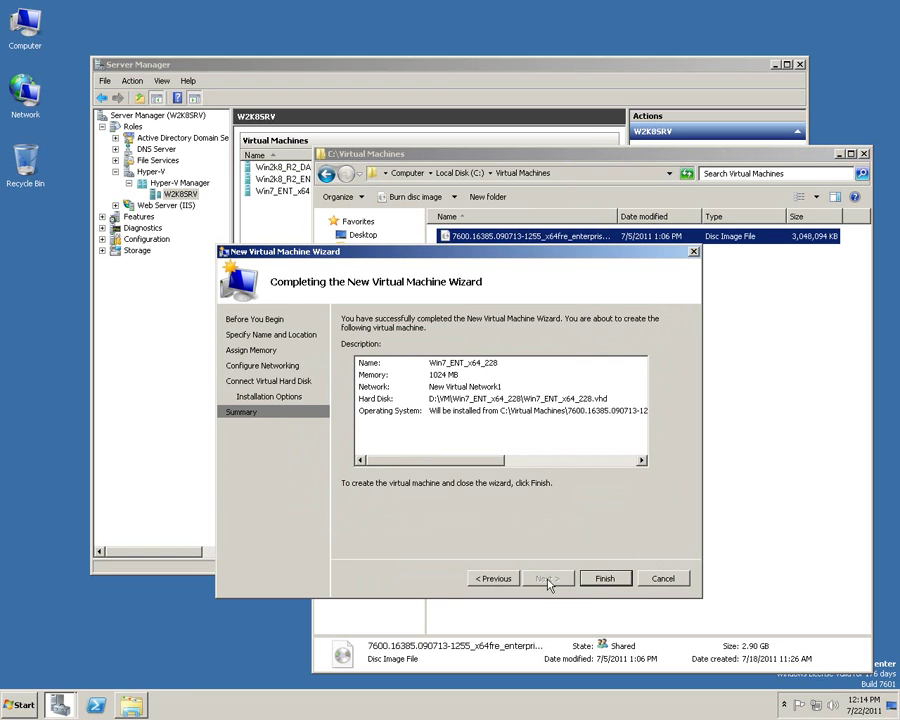
pyautogui.click(612, 578)
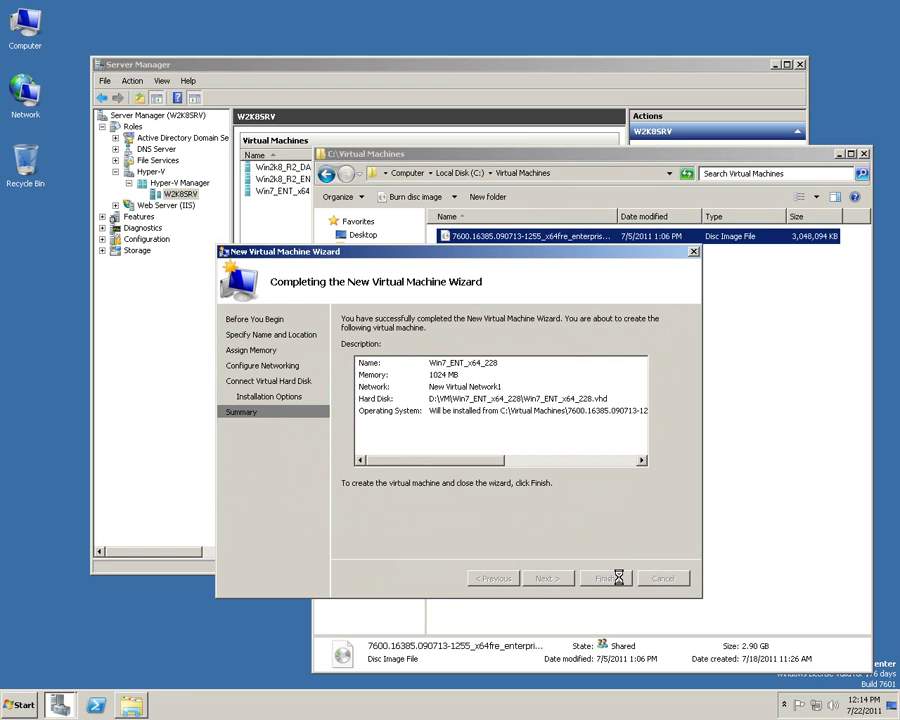
pyautogui.click(864, 155)
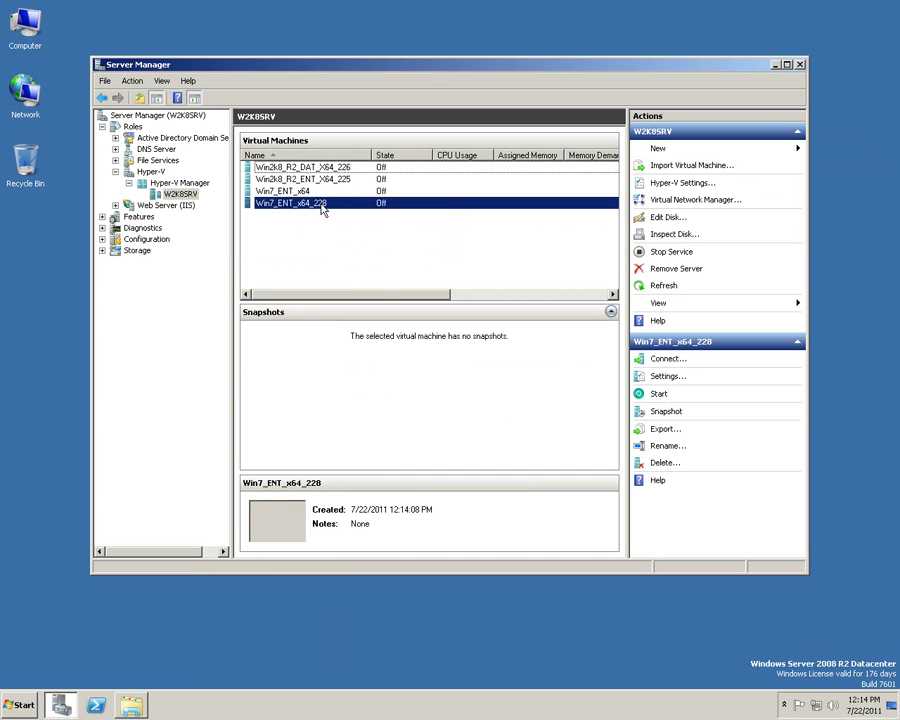
# Start Win7_ENT_x64_228, rename Win7_ENT_x64 to Win7_ENT_x64_227, and reselect 228.
pyautogui.rightClick(265, 204)
pyautogui.click(342, 245)
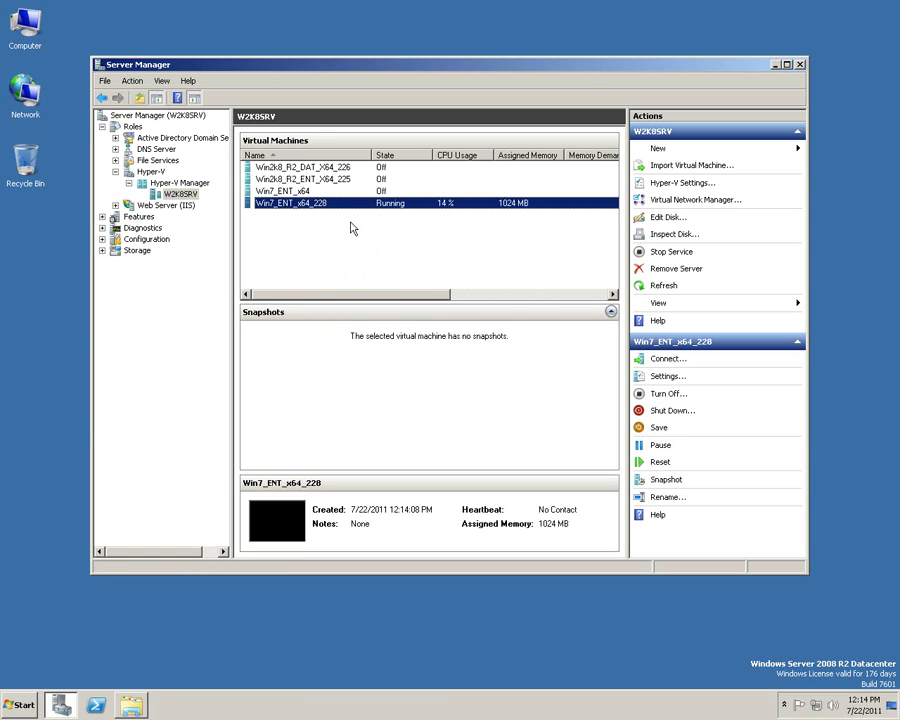
pyautogui.click(300, 191)
pyautogui.press('F2')
pyautogui.write('_227')
pyautogui.press('Return')
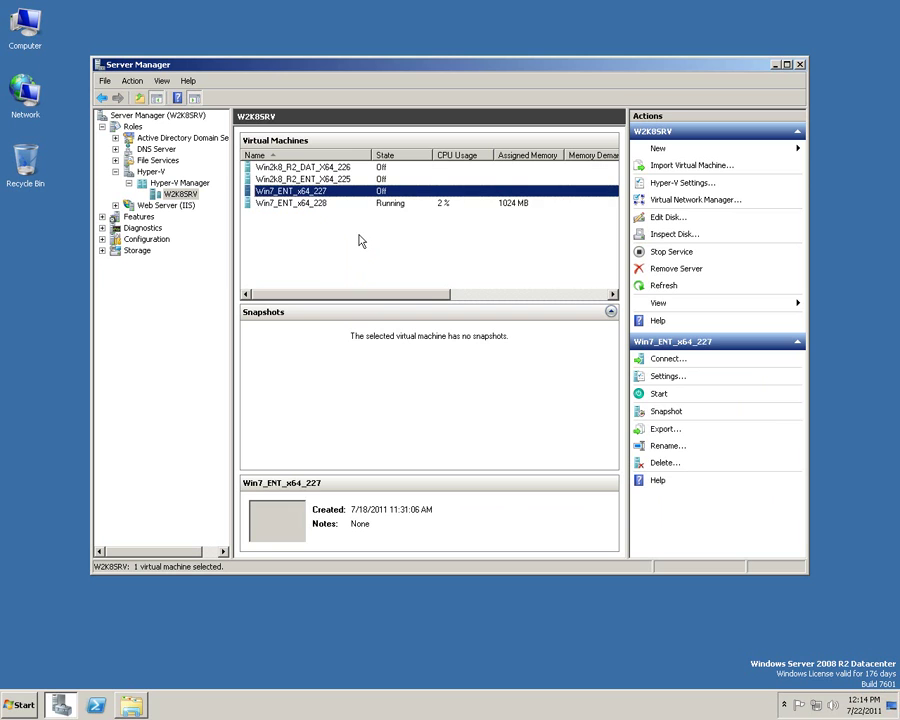
pyautogui.click(372, 222)
pyautogui.click(328, 208)
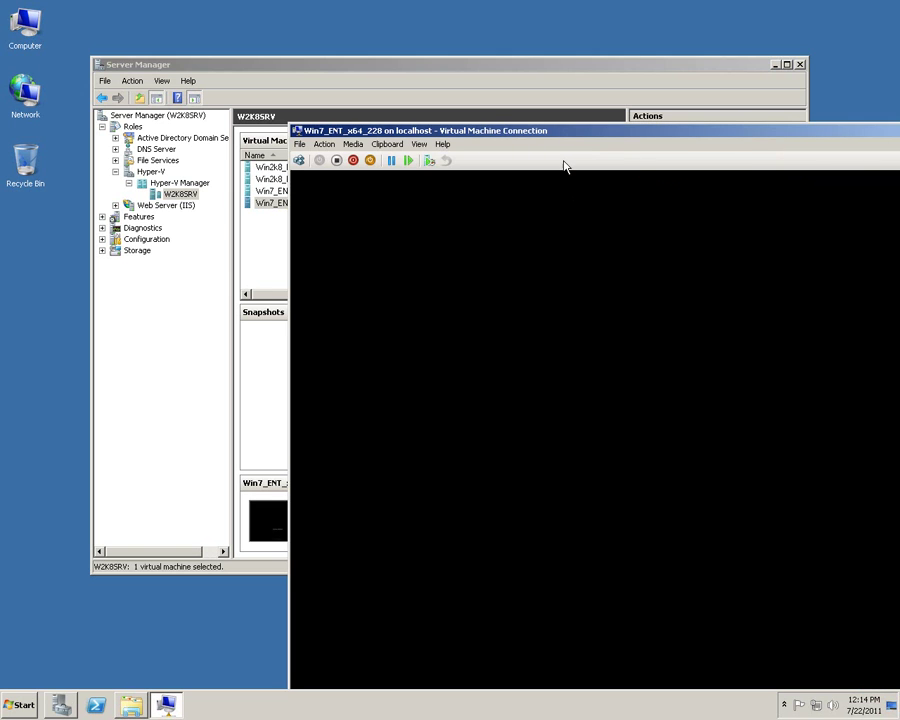
# Begin Windows 7 Setup in the VM console with default language settings, then return to Server Manager.
pyautogui.moveTo(552, 137); pyautogui.dragTo(352, 70)
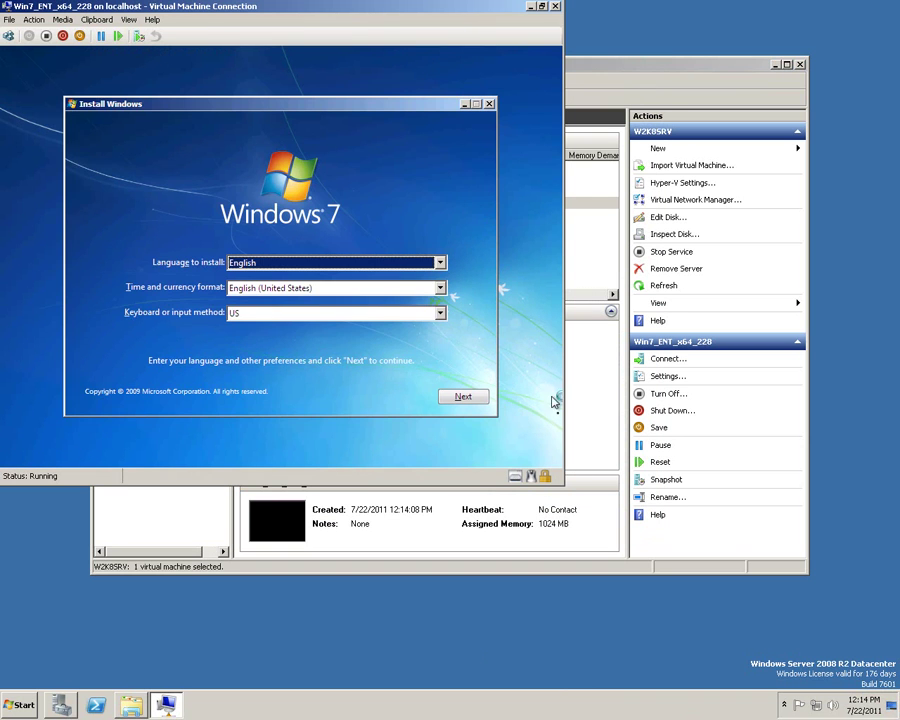
pyautogui.click(463, 398)
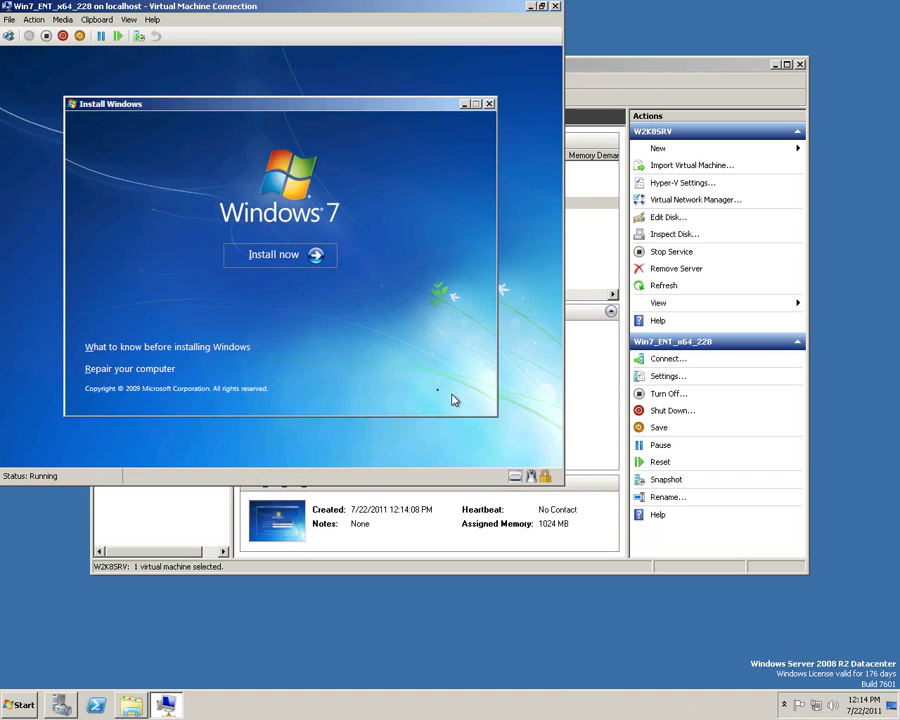
pyautogui.click(276, 256)
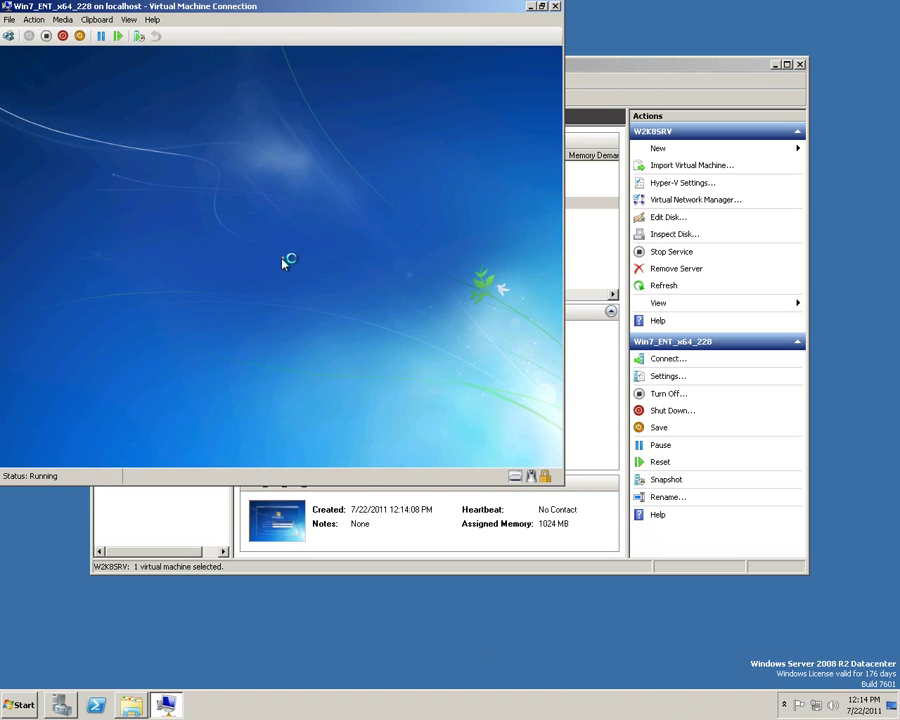
pyautogui.moveTo(258, 6); pyautogui.dragTo(429, 152)
pyautogui.click(433, 72)
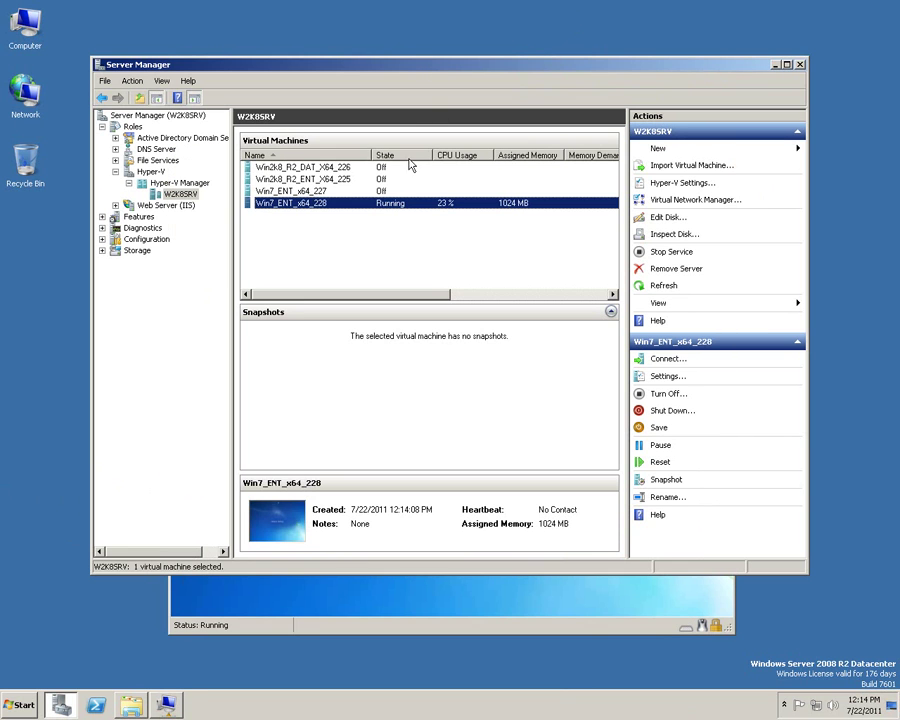
pyautogui.click(313, 191)
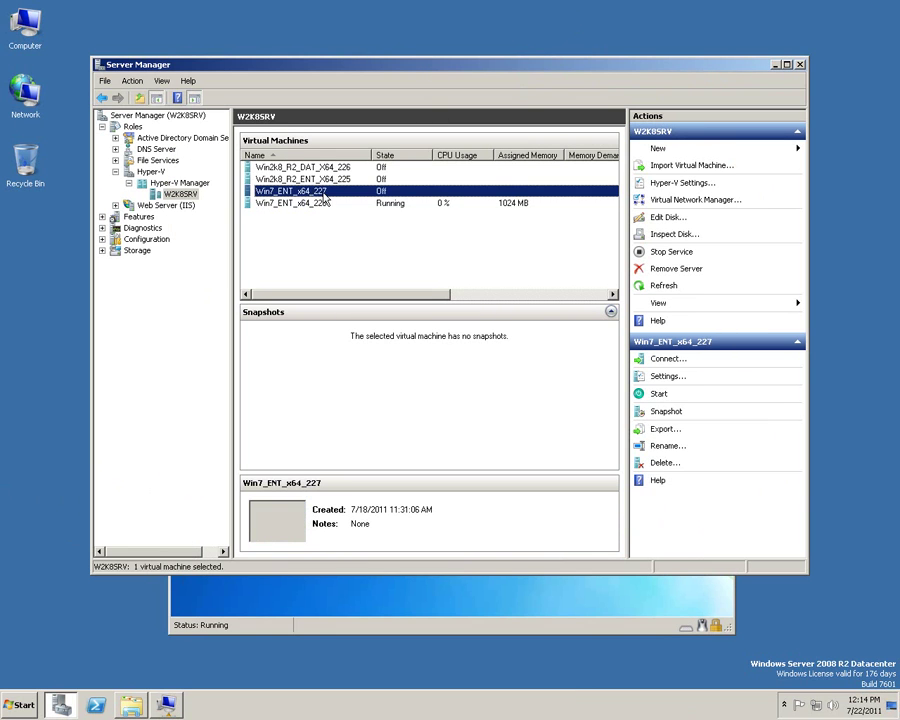
pyautogui.rightClick(335, 196)
pyautogui.click(358, 214)
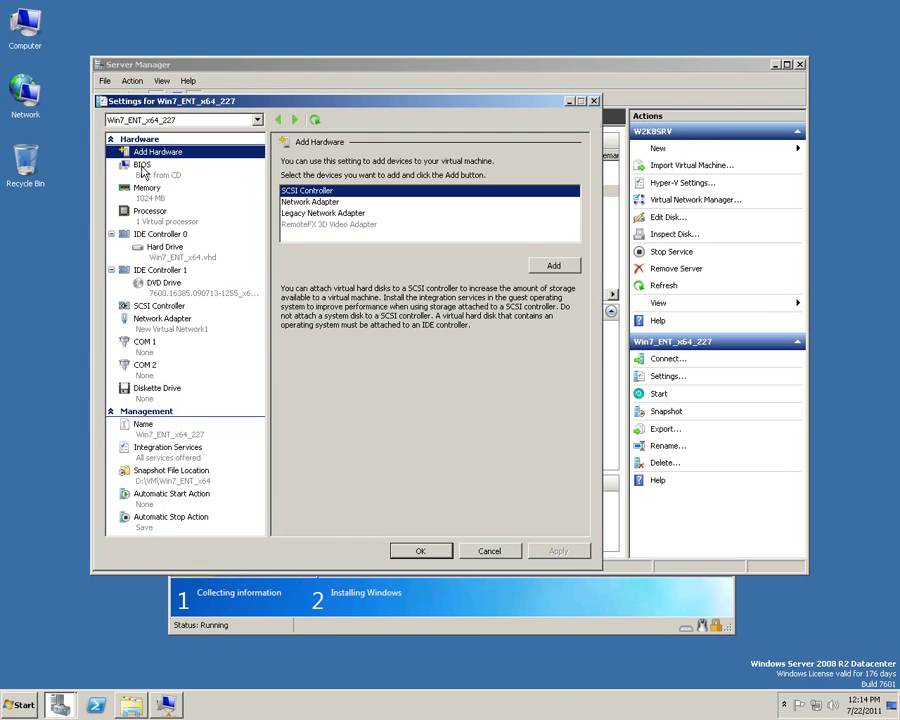
pyautogui.click(142, 168)
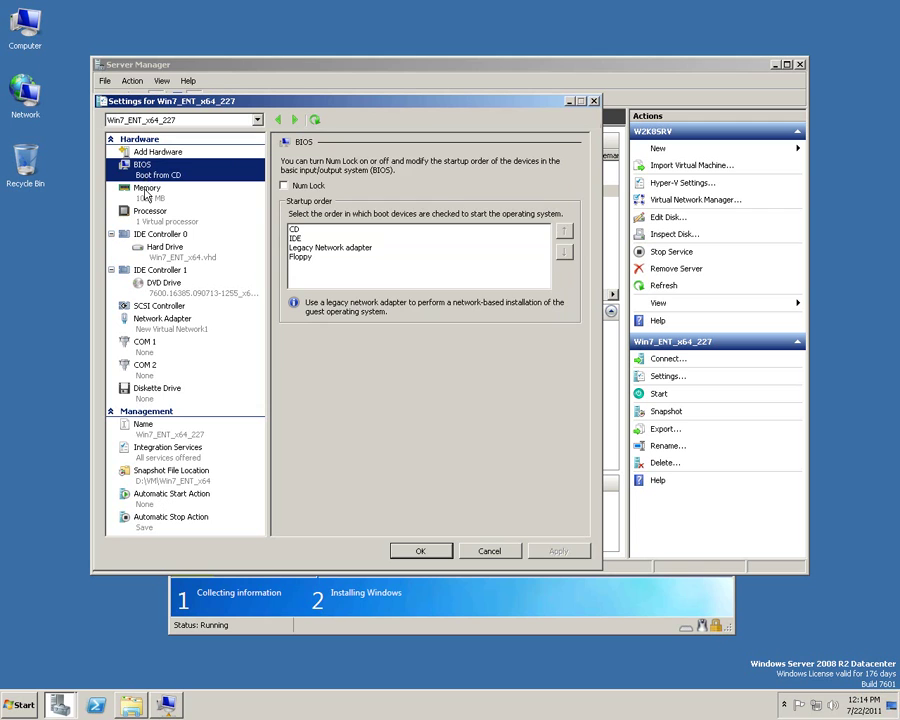
pyautogui.click(146, 189)
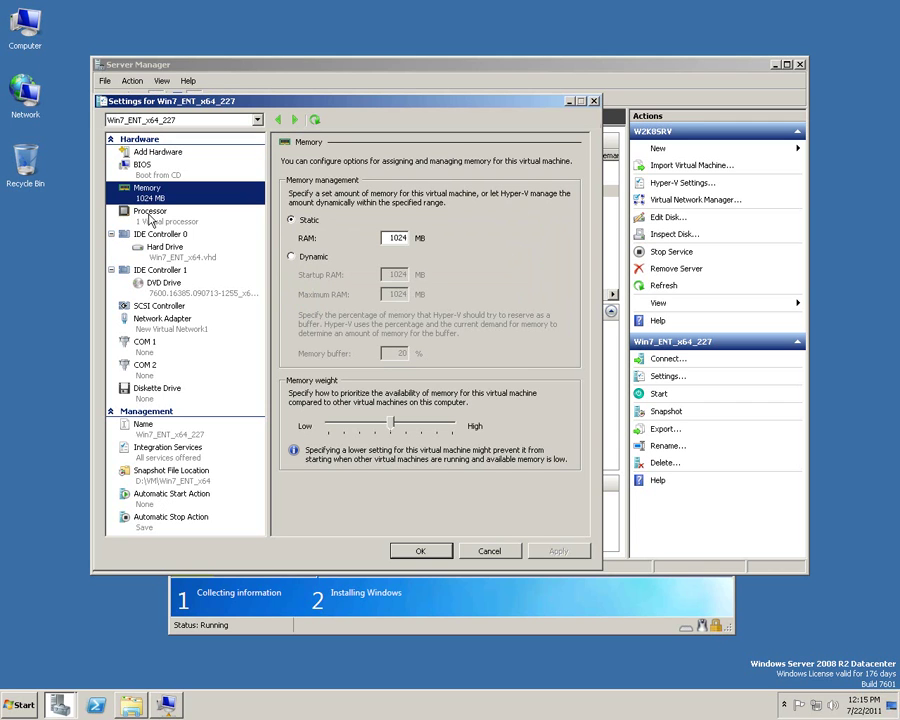
pyautogui.click(150, 215)
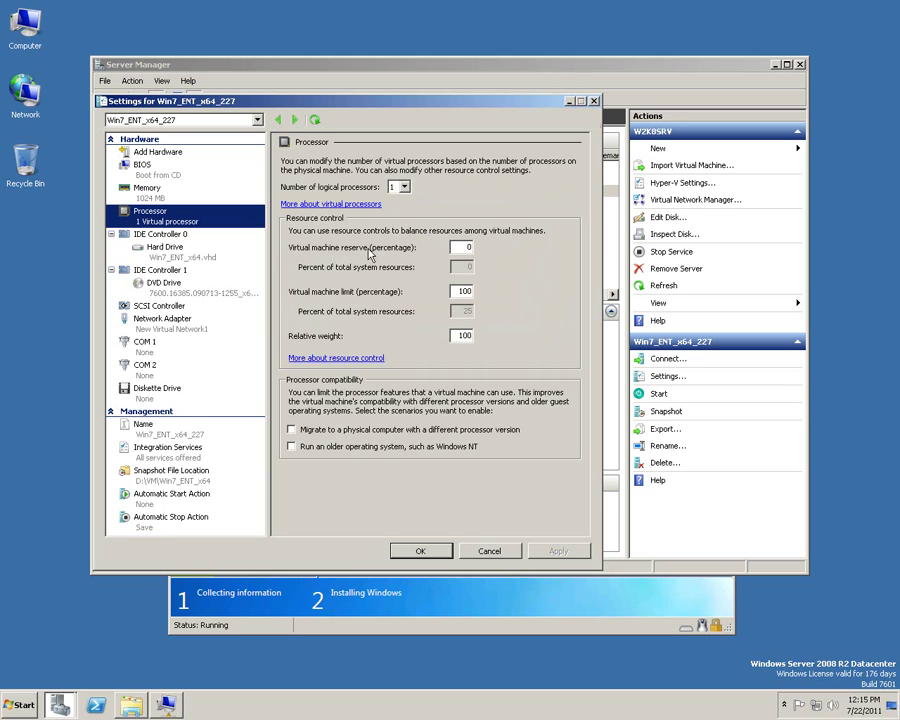
pyautogui.click(164, 249)
pyautogui.moveTo(434, 278); pyautogui.dragTo(372, 279)
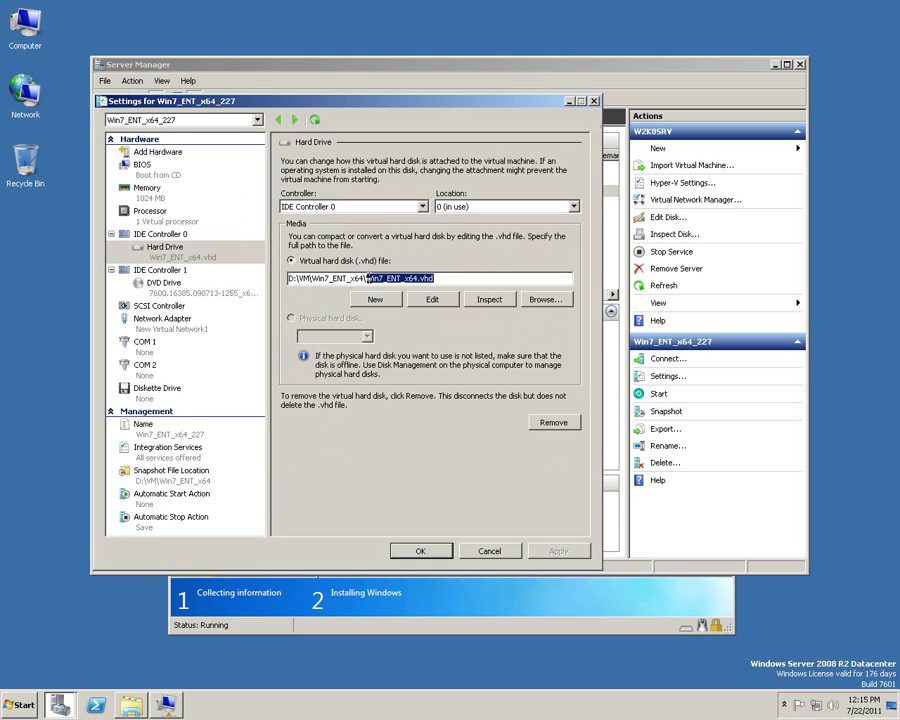
pyautogui.click(163, 292)
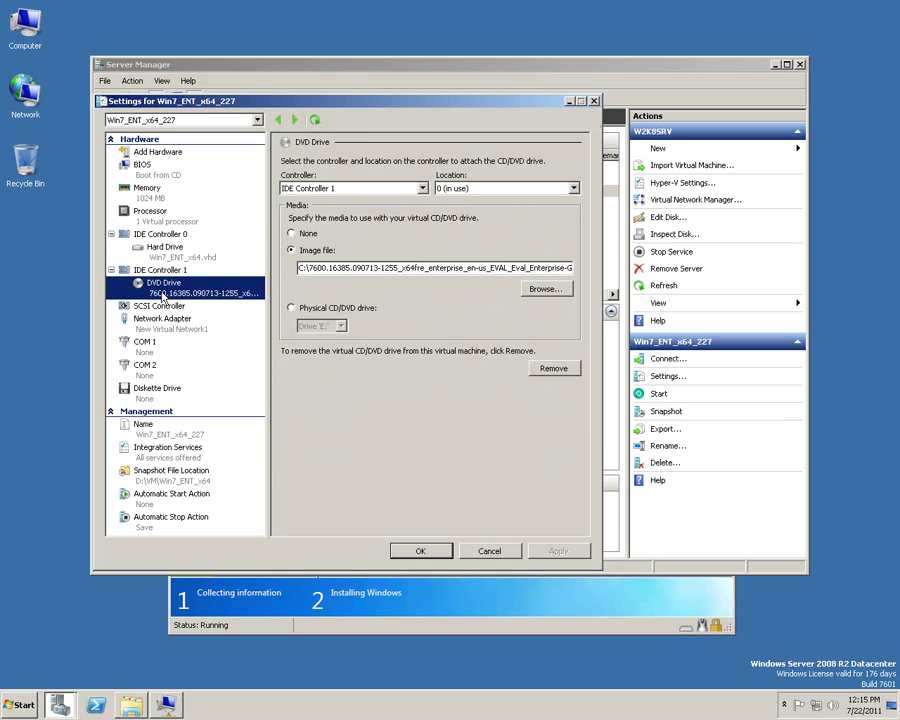
pyautogui.click(164, 306)
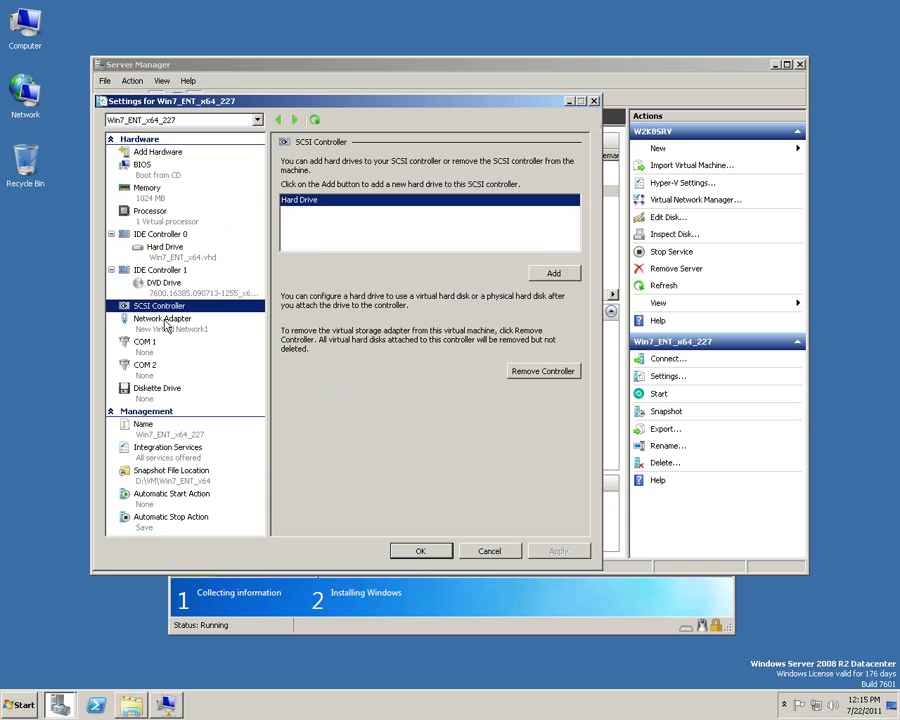
pyautogui.click(164, 320)
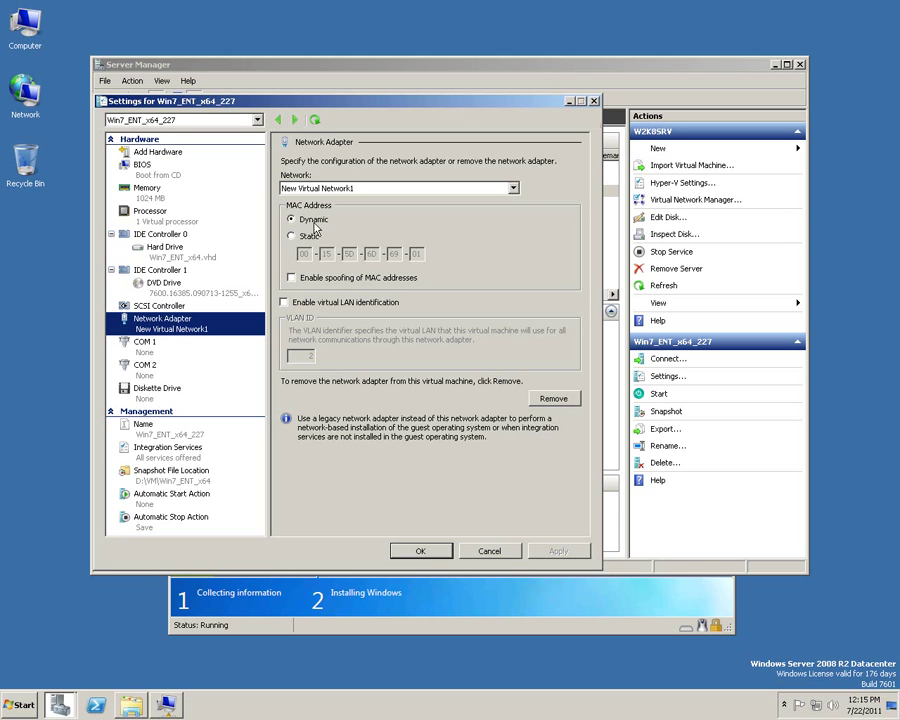
pyautogui.click(493, 555)
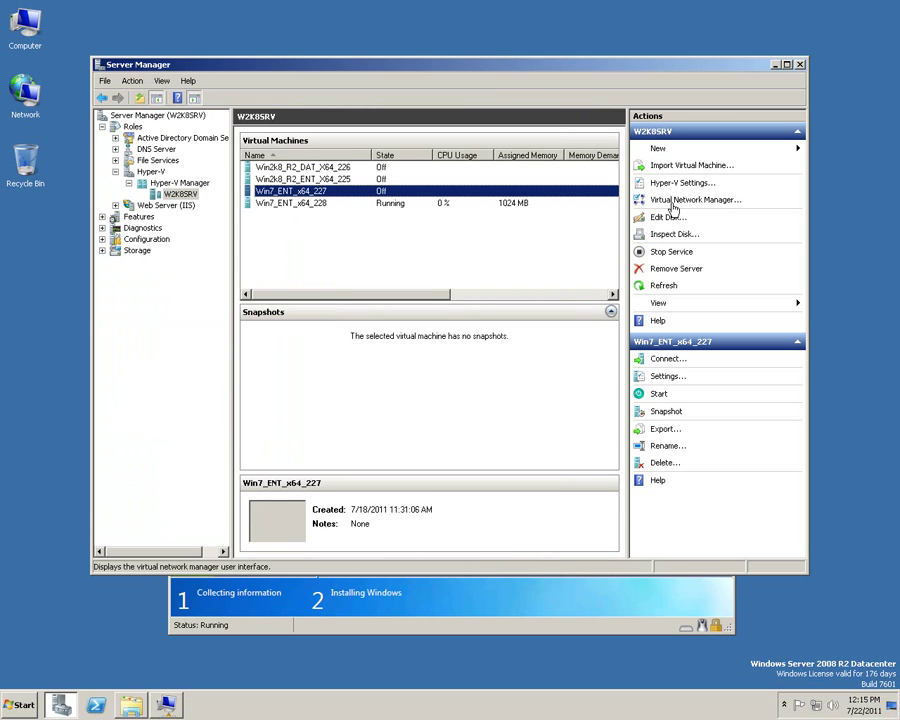
# View New Virtual Network1's settings in Virtual Network Manager.
pyautogui.click(686, 204)
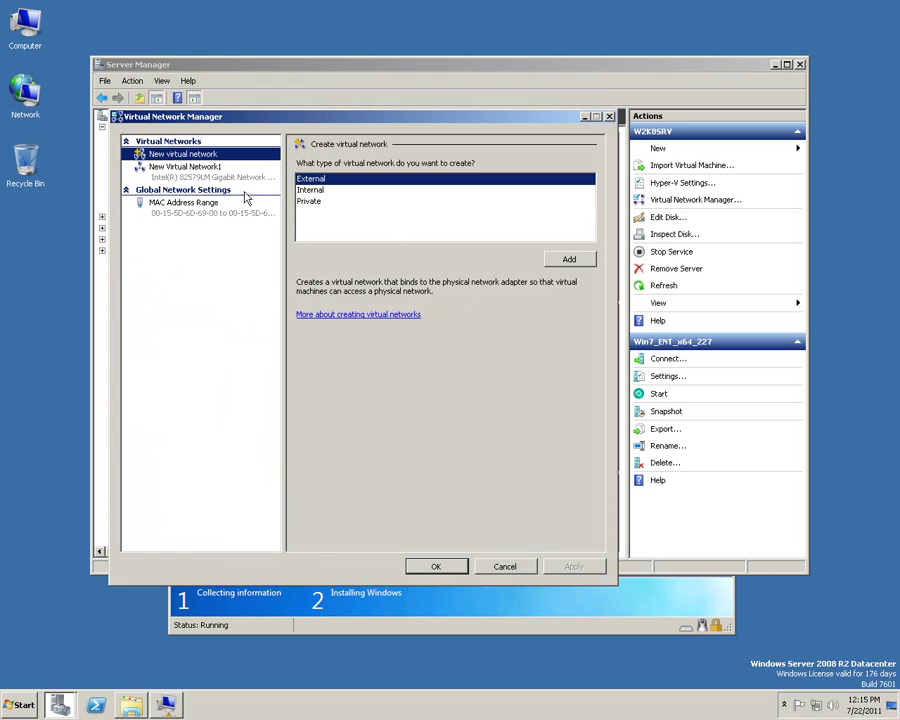
pyautogui.click(190, 168)
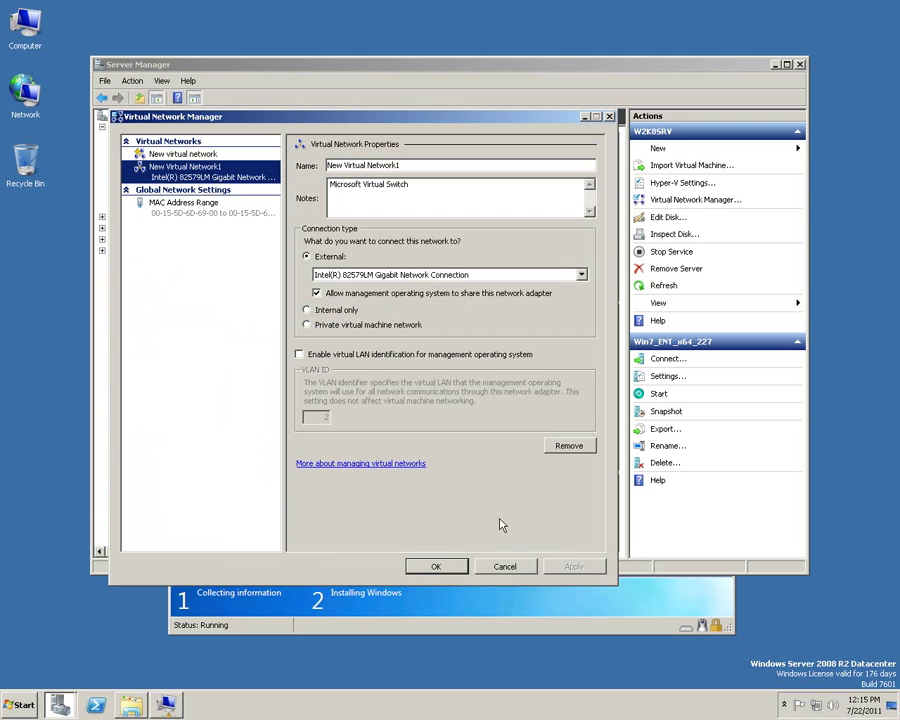
# Create New Text Document.txt on the desktop and open it in Notepad.
pyautogui.rightClick(399, 679)
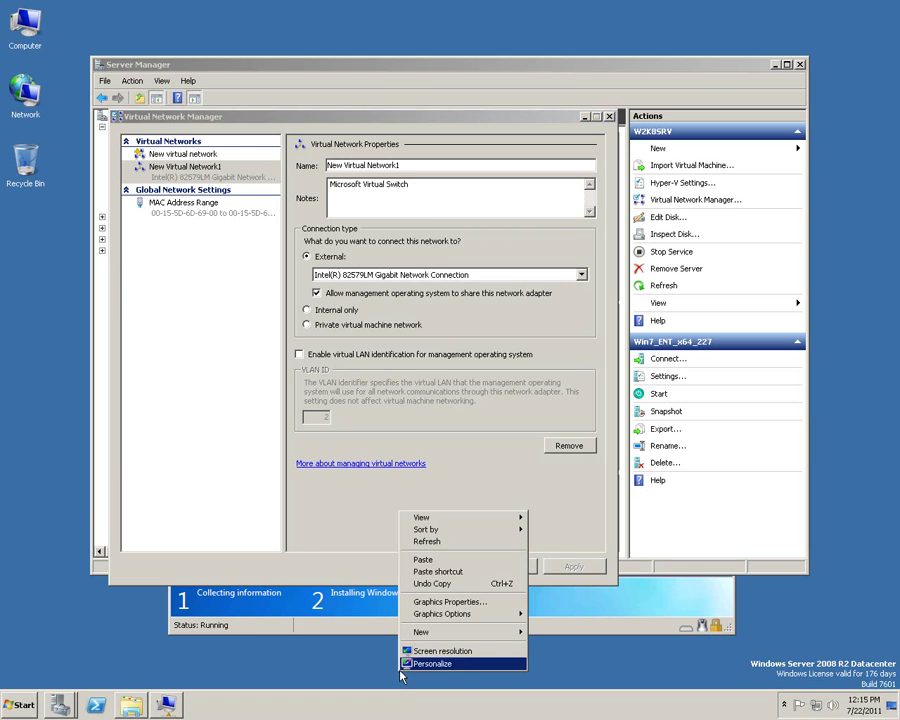
pyautogui.moveTo(478, 632)
pyautogui.click(565, 619)
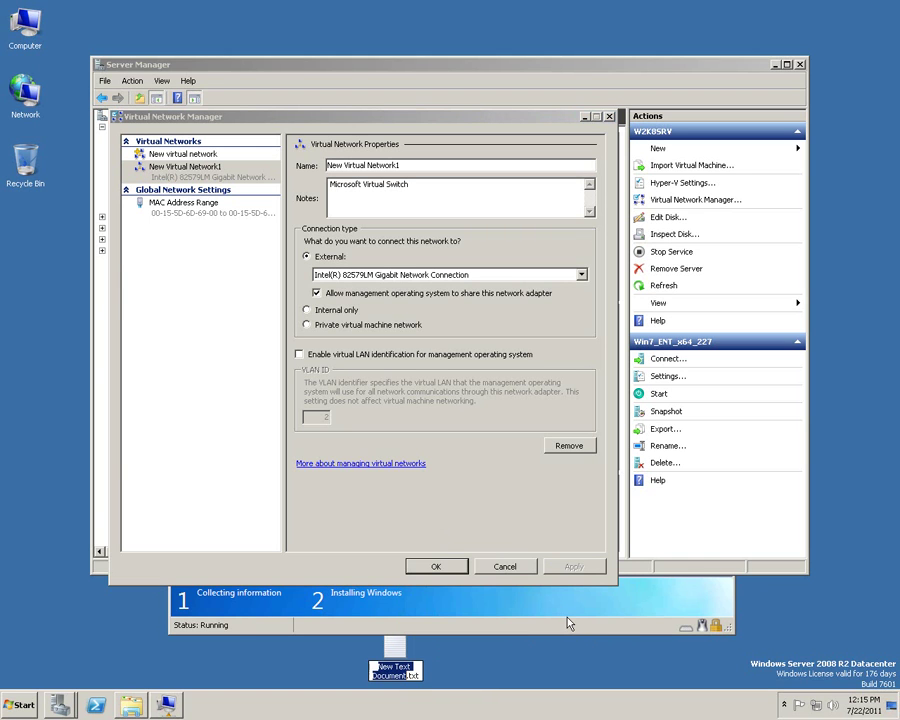
pyautogui.click(393, 651)
pyautogui.doubleClick(393, 651)
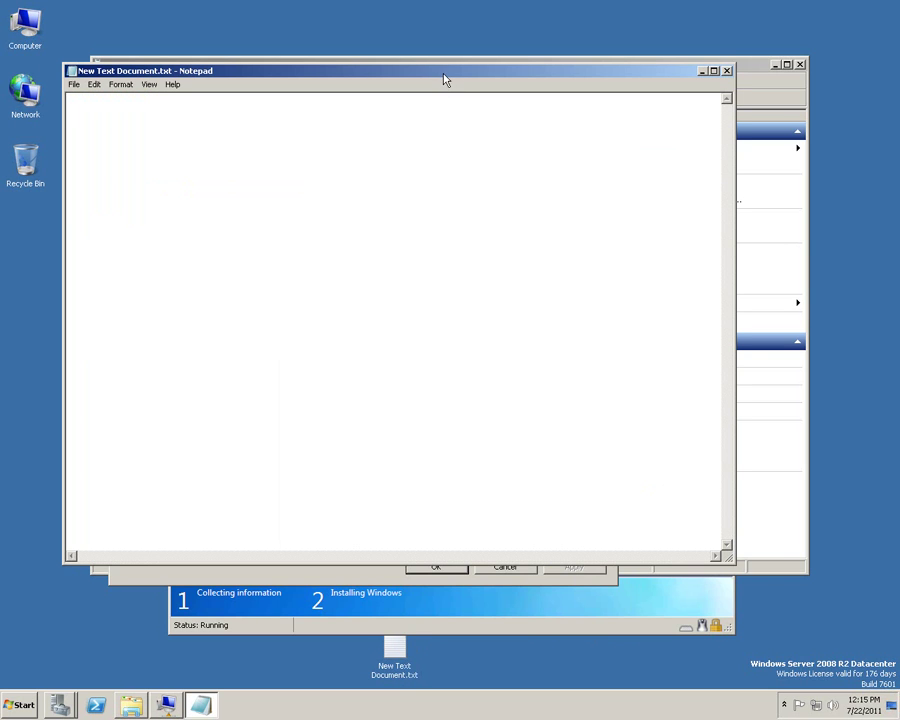
pyautogui.moveTo(445, 76); pyautogui.dragTo(512, 441)
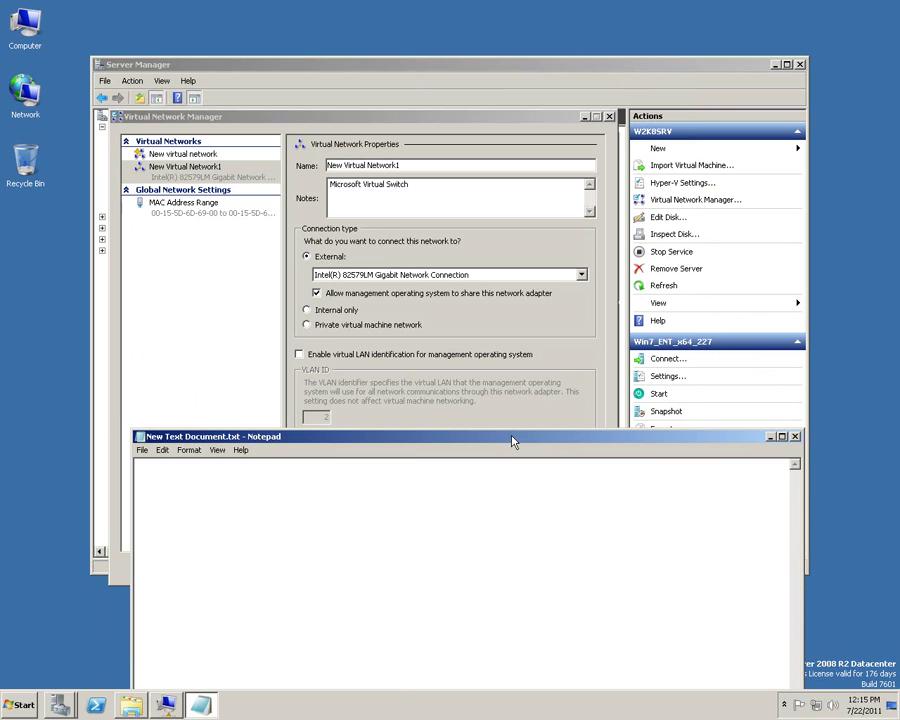
# Write the first note: 'External only would act as an independent machine'.
pyautogui.write('Exter')
pyautogui.press('BackSpace')
pyautogui.write('nal only would act as an')
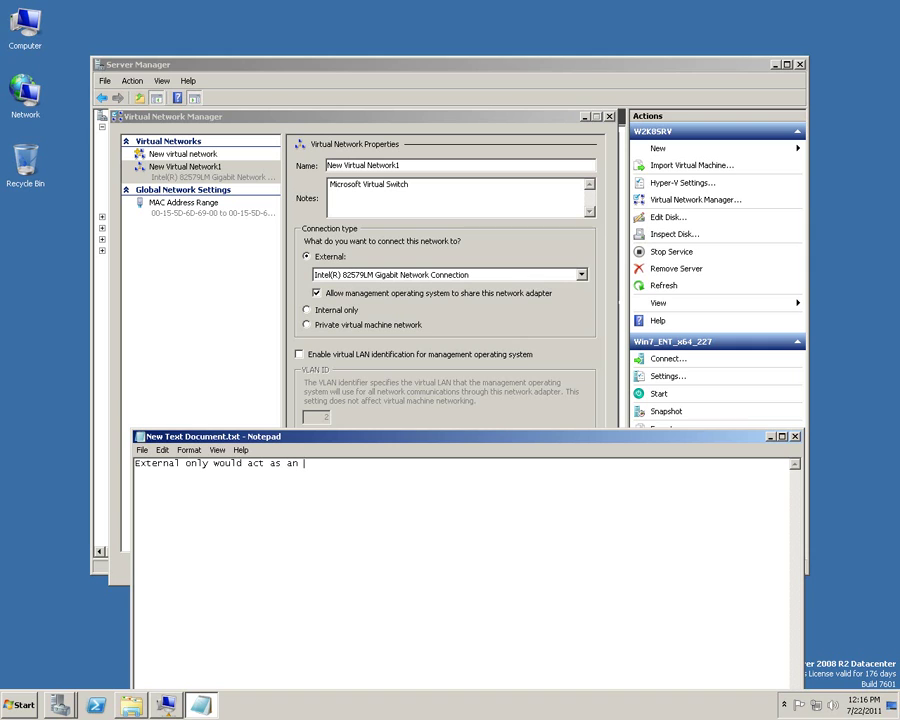
pyautogui.write(' indfe')
pyautogui.press('BackSpace')
pyautogui.write('ene')
pyautogui.press('BackSpace')
pyautogui.write('pendent machine')
pyautogui.press('Return')
# Add notes that Internal has no outside connections and Private suits high risk testing environments.
pyautogui.write('Internal')
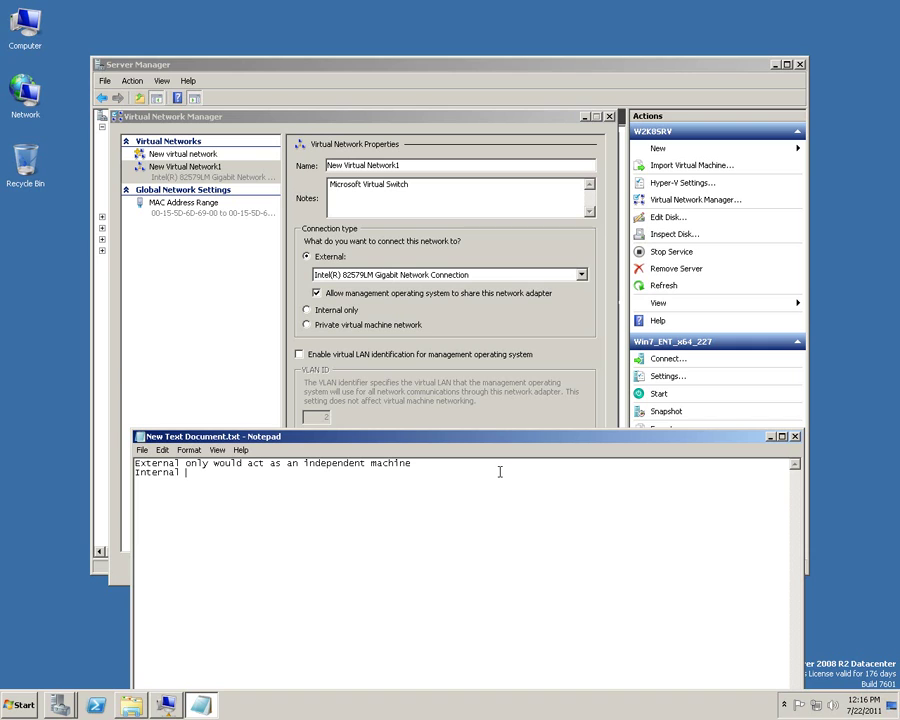
pyautogui.write('only work as an internal network')
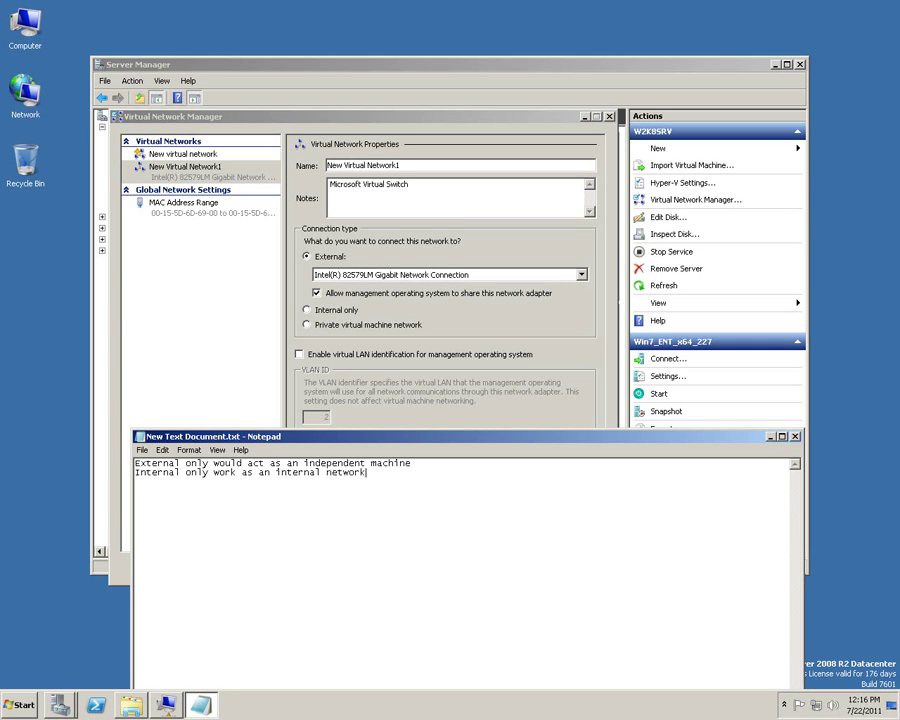
pyautogui.write(', no outside connections')
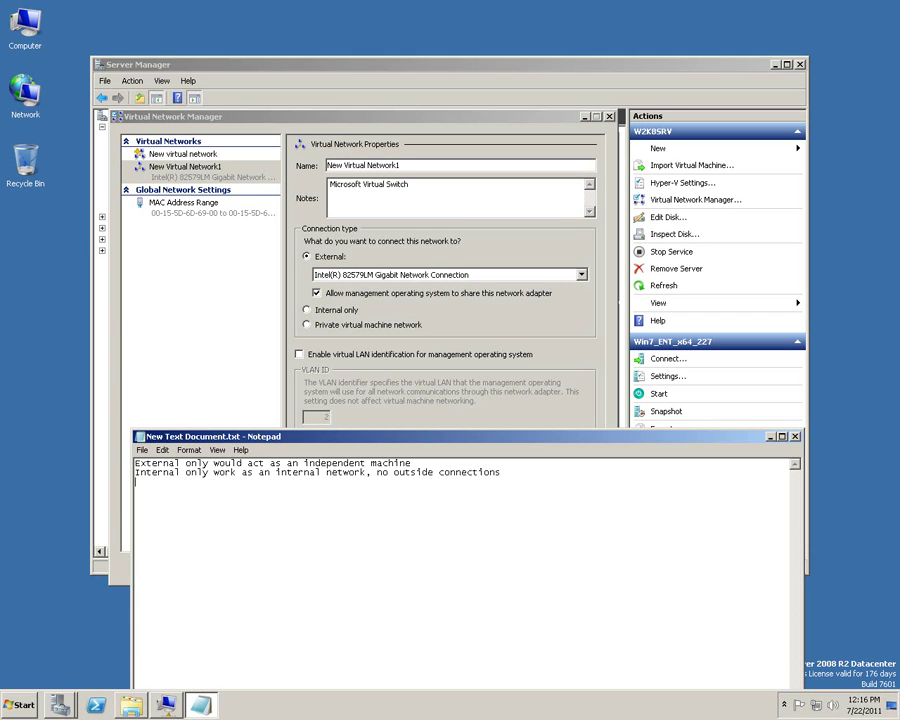
pyautogui.press('Return')
pyautogui.write('Private would sever al')
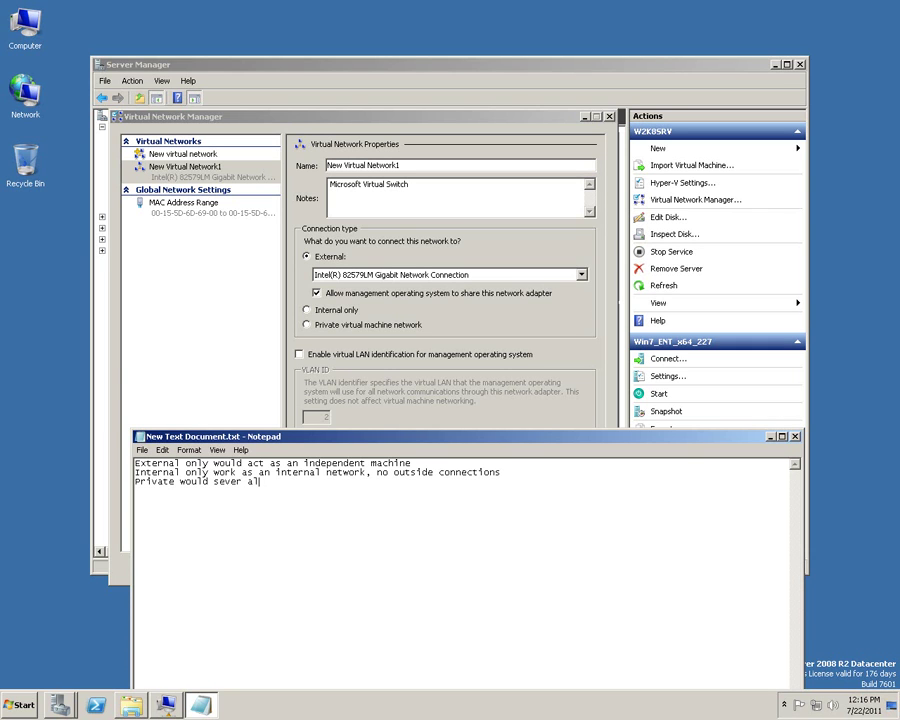
pyautogui.write('l connections as well from outside ')
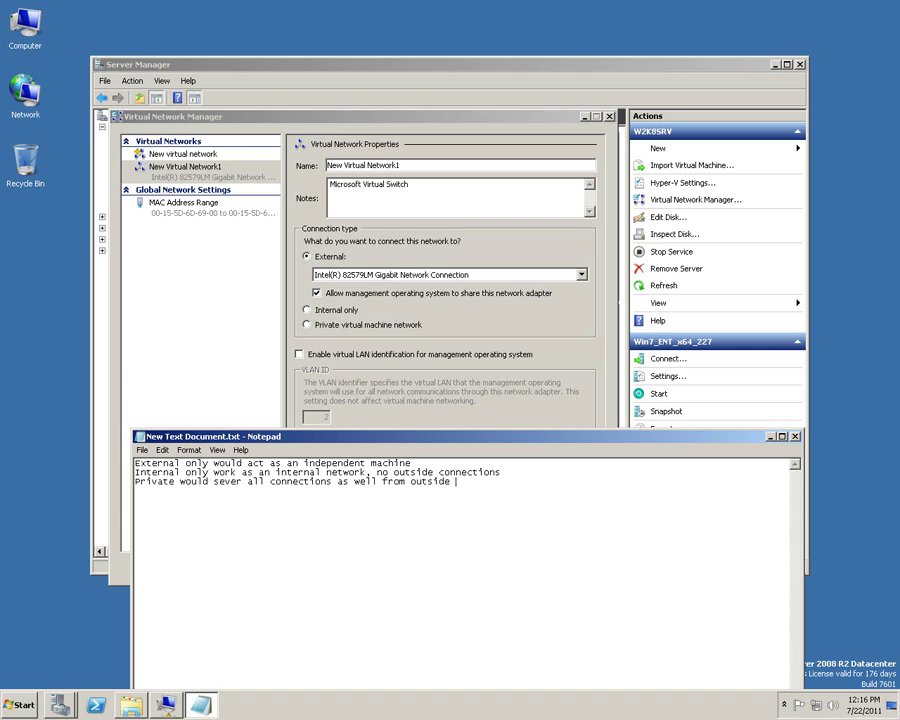
pyautogui.write('world. used for')
pyautogui.press('BackSpace')
pyautogui.press('BackSpace')
pyautogui.write('or high risk ')
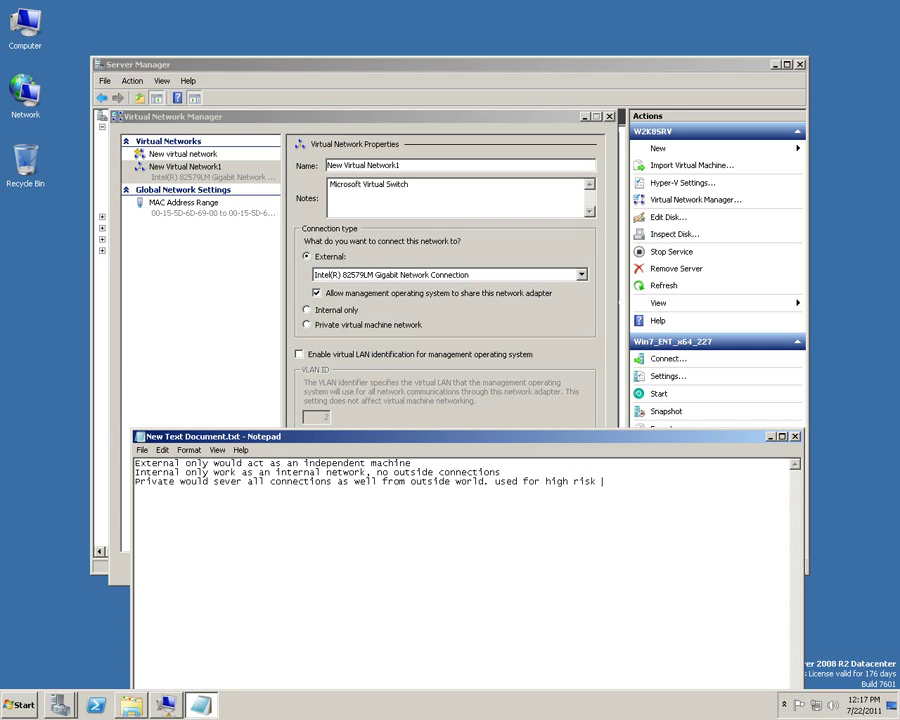
pyautogui.write('rtesting environment.')
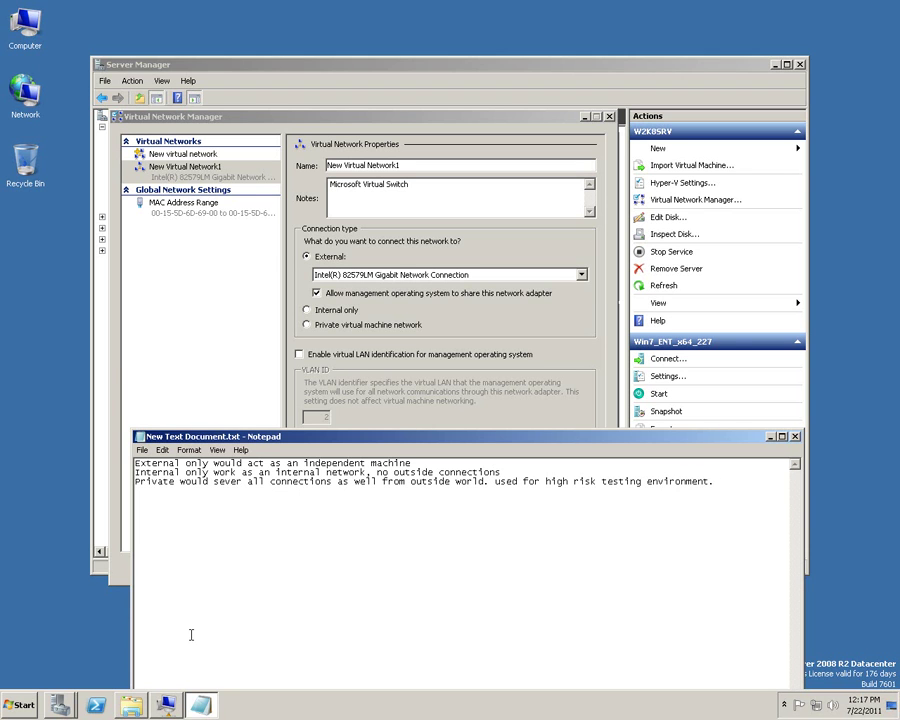
pyautogui.click(166, 705)
# Accept the Windows 7 license terms and start a Custom install onto Disk 0.
pyautogui.click(290, 494)
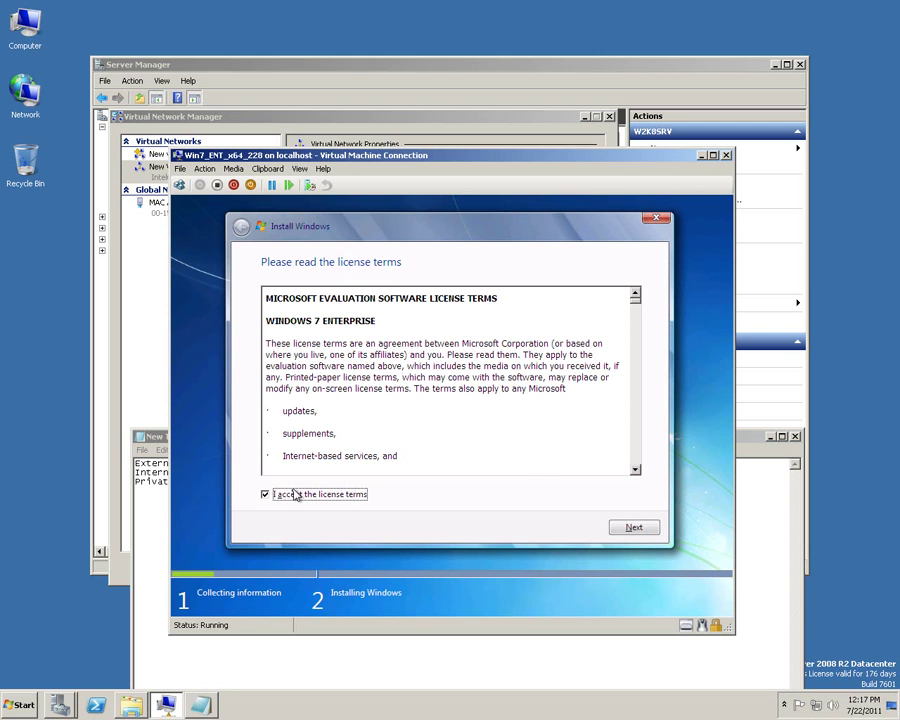
pyautogui.click(636, 527)
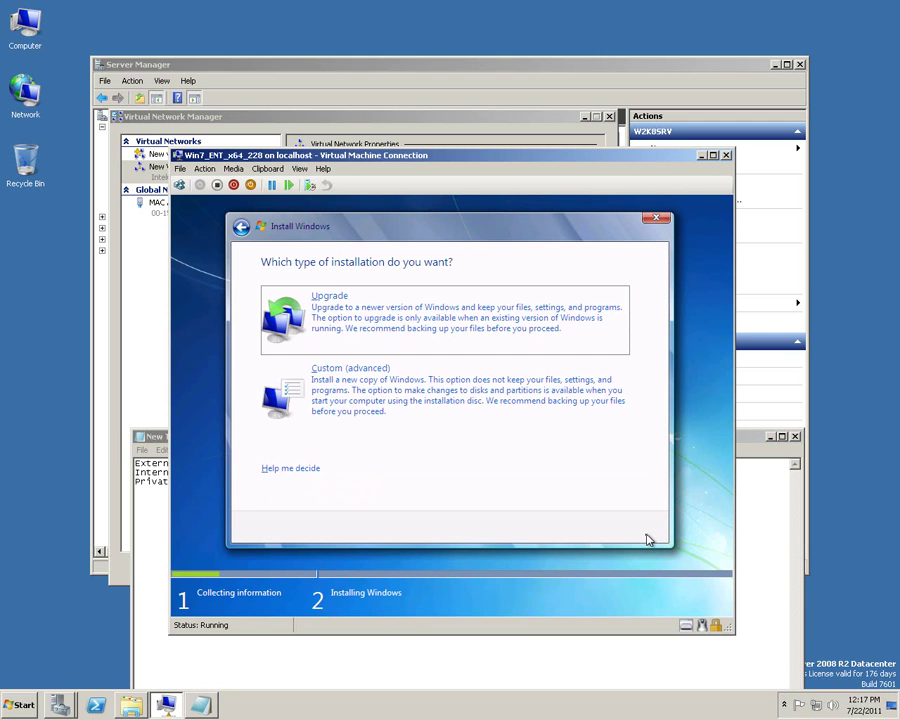
pyautogui.click(362, 396)
pyautogui.click(636, 527)
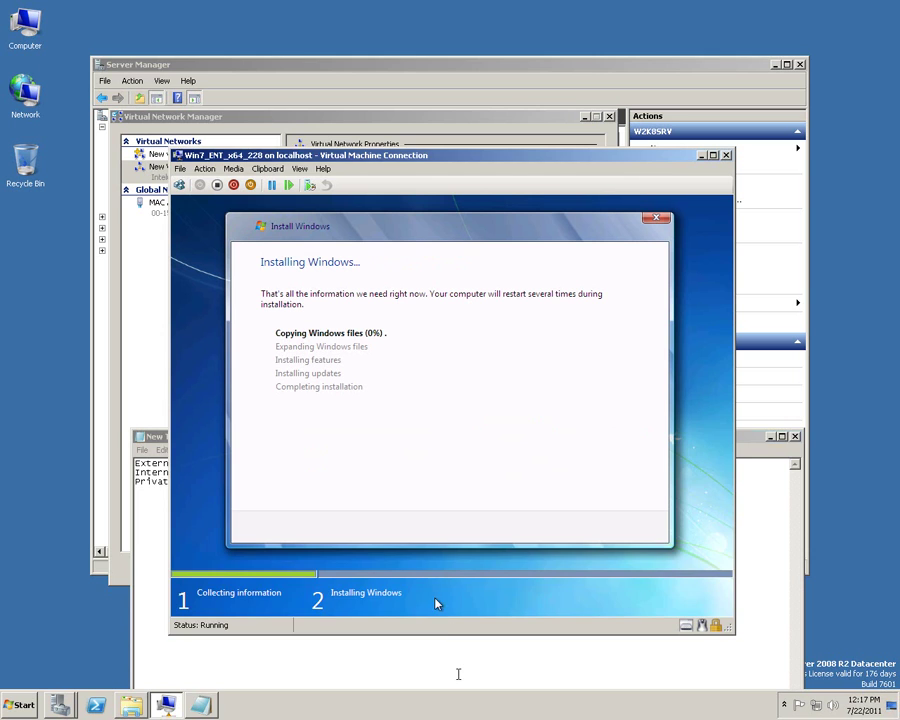
pyautogui.click(458, 673)
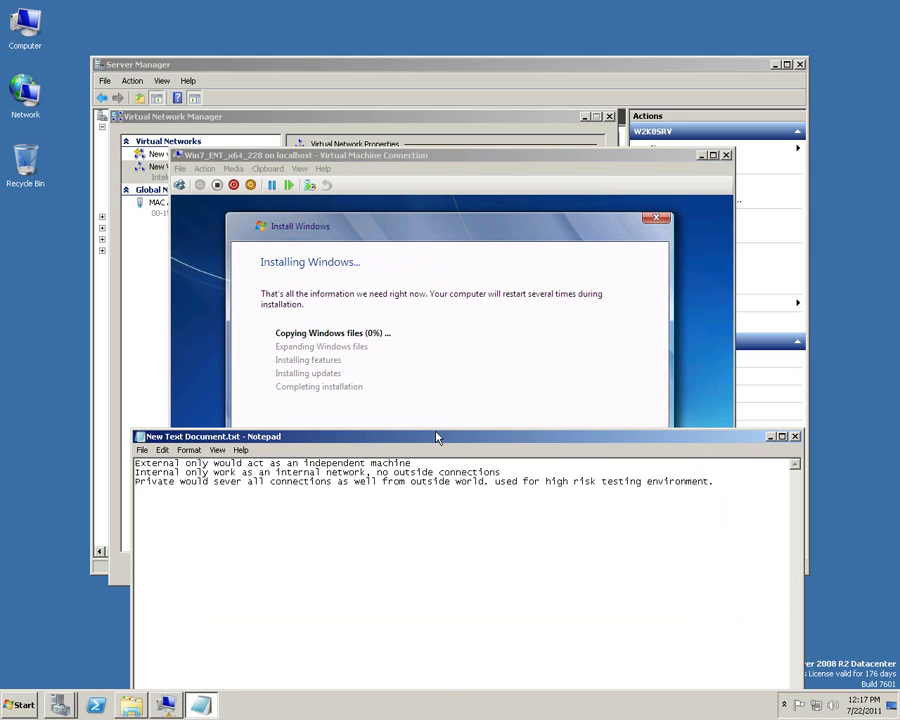
# Shorten the Notepad window and add the line 'going to pause the video now and come back just after installation finishes'.
pyautogui.moveTo(435, 428); pyautogui.dragTo(435, 482)
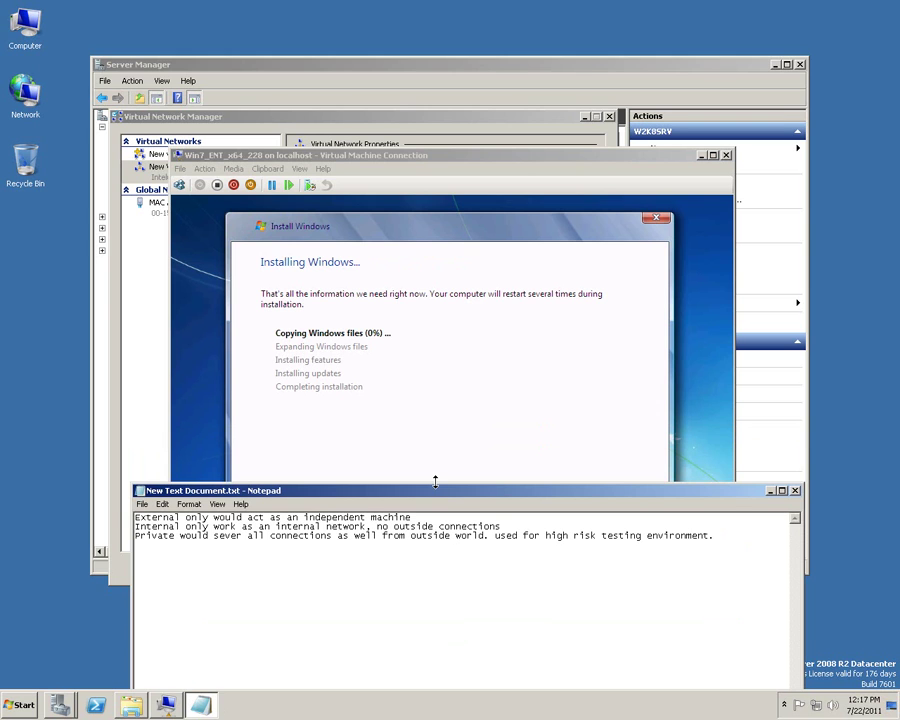
pyautogui.click(700, 620)
pyautogui.press('Return')
pyautogui.write('going to pause the video now an')
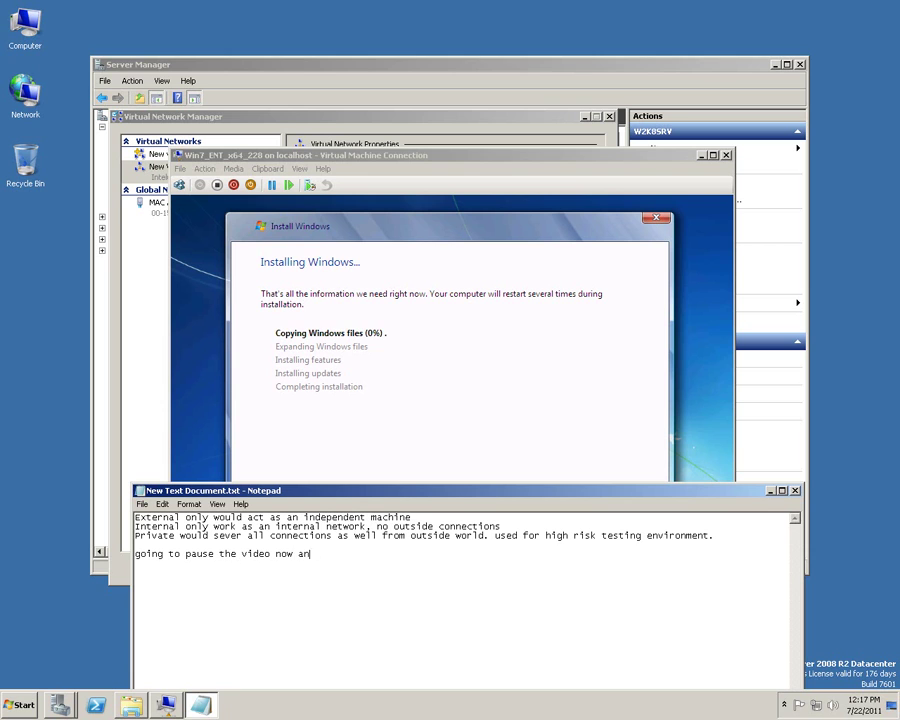
pyautogui.write('d come back just ')
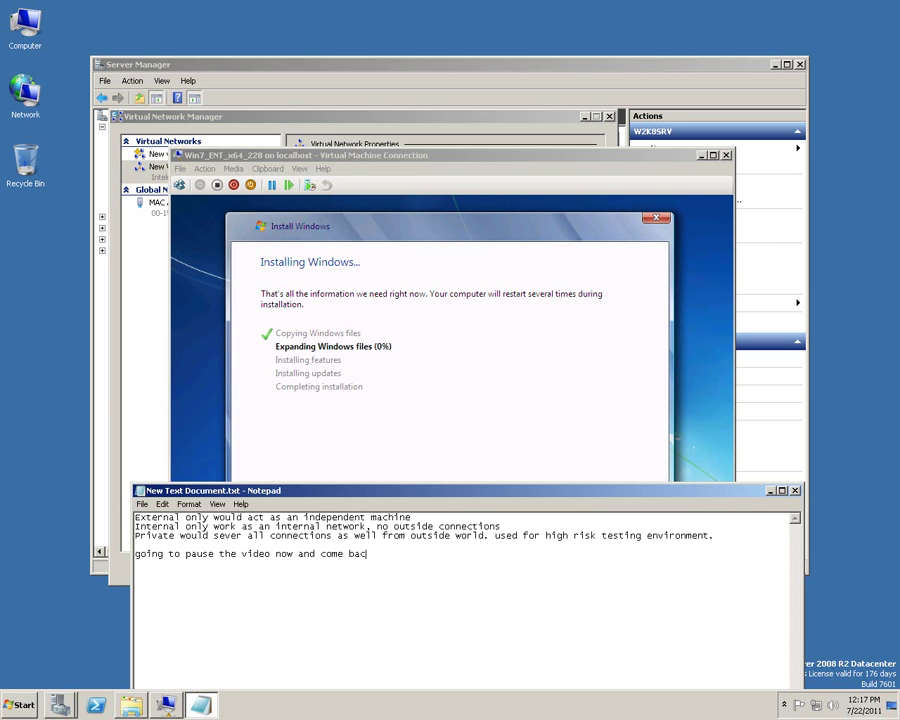
pyautogui.write('after installation finishes')
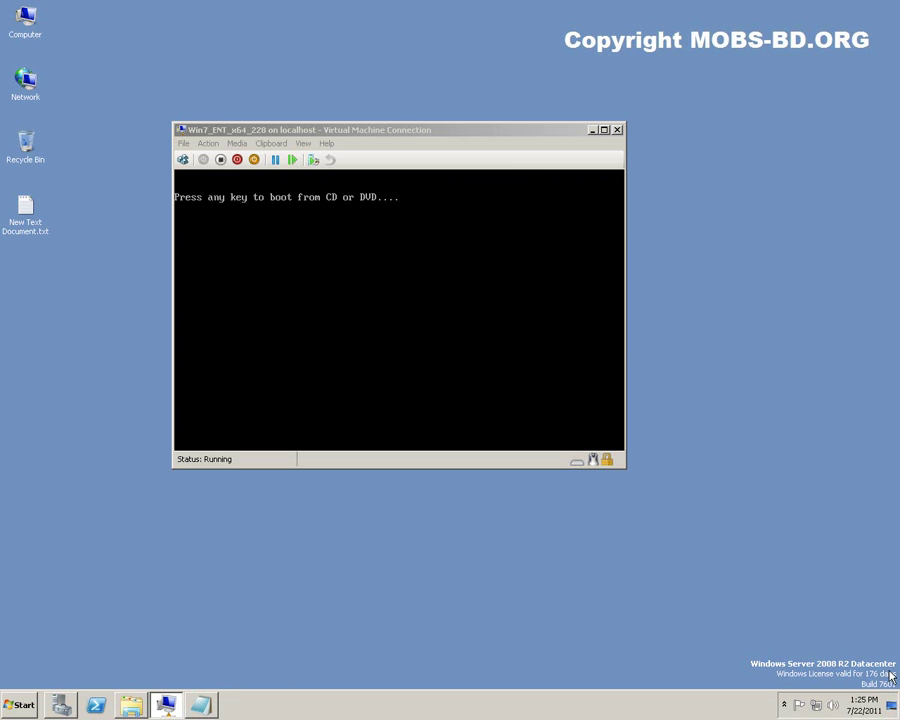
# Check the hidden tray icons, then shift the enlarged VM Connection window up and left.
pyautogui.click(784, 708)
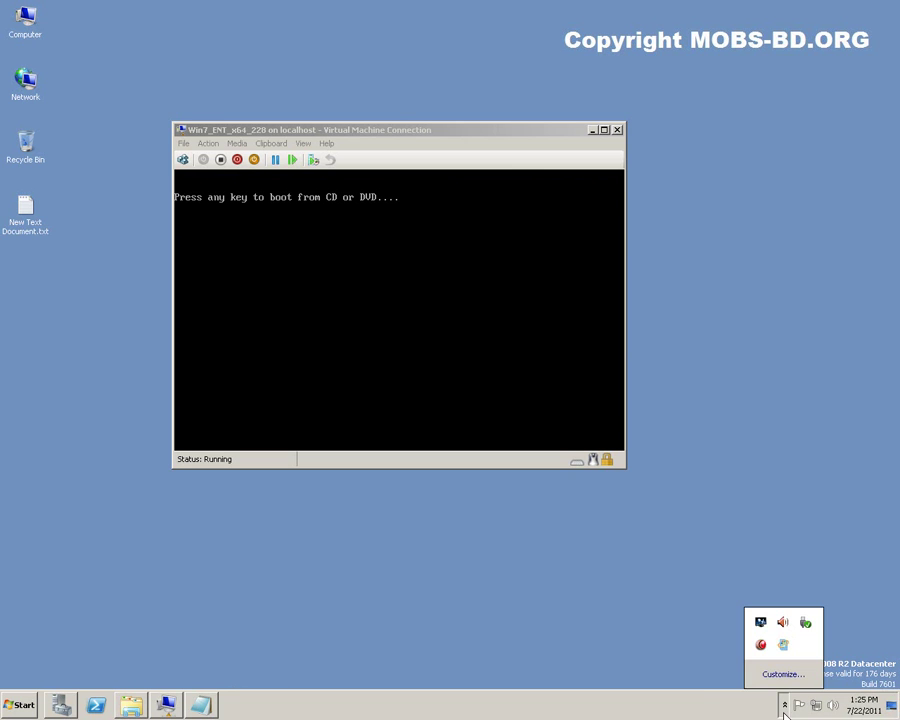
pyautogui.click(518, 633)
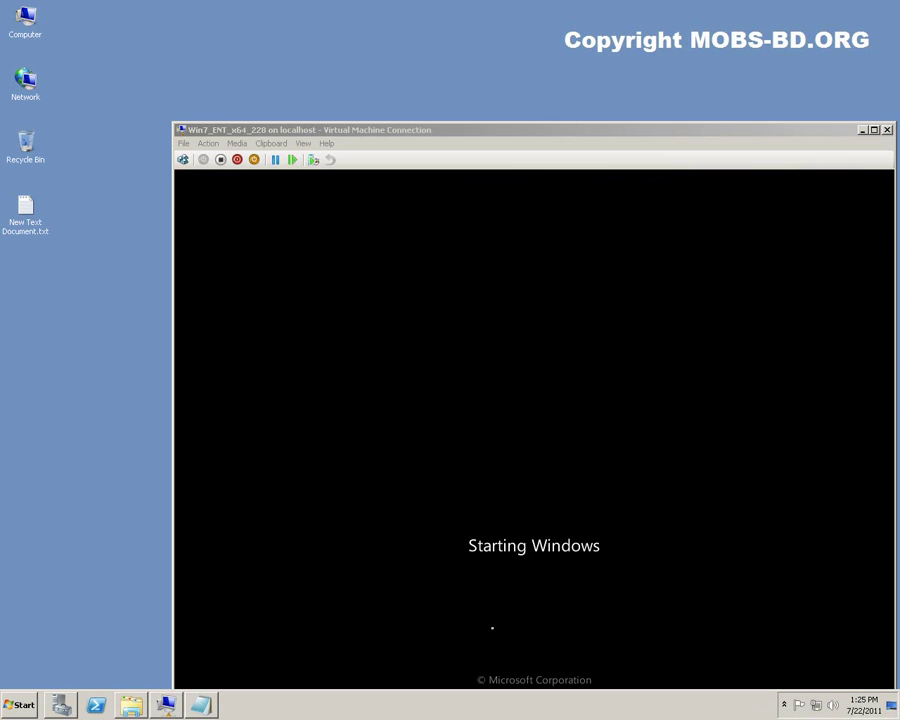
pyautogui.moveTo(543, 132); pyautogui.dragTo(475, 66)
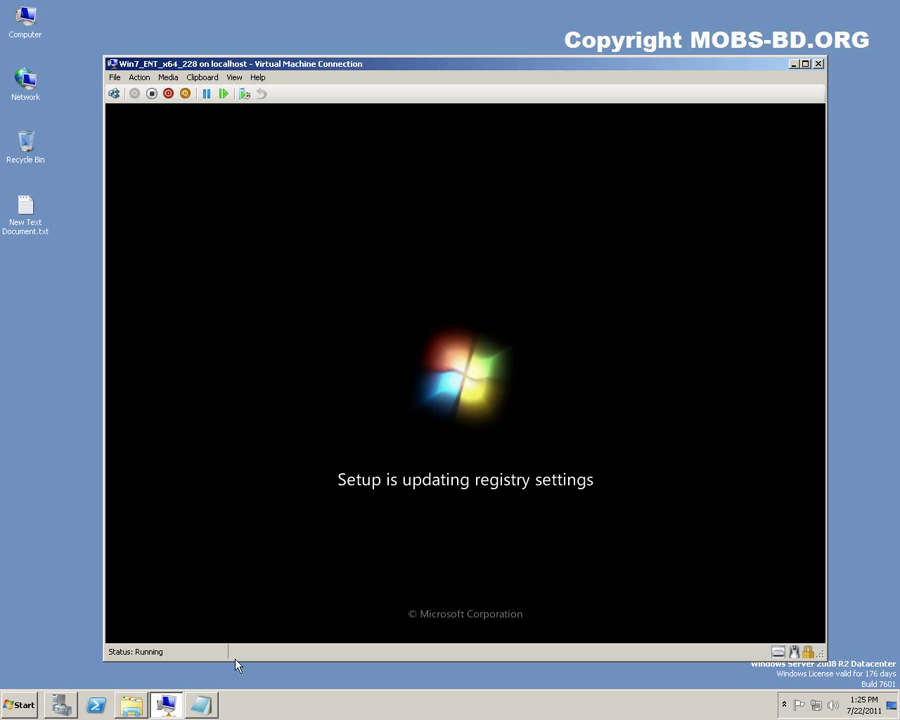
pyautogui.moveTo(204, 712)
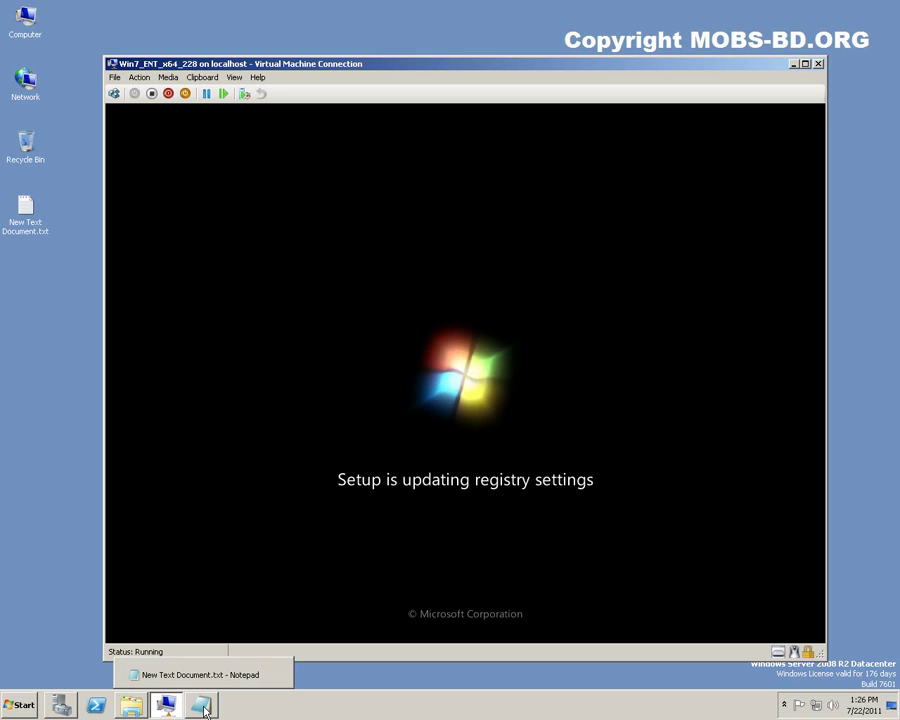
# End the pause note with a period and add a note about activating the VM and remote desktop into these VMs.
pyautogui.click(204, 711)
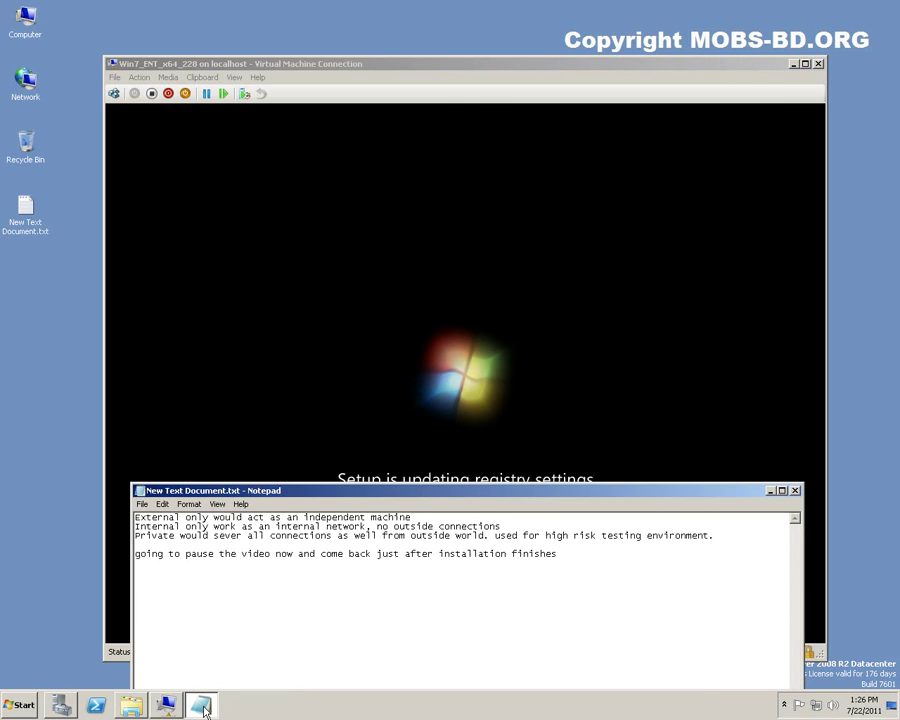
pyautogui.write('.')
pyautogui.press('Return')
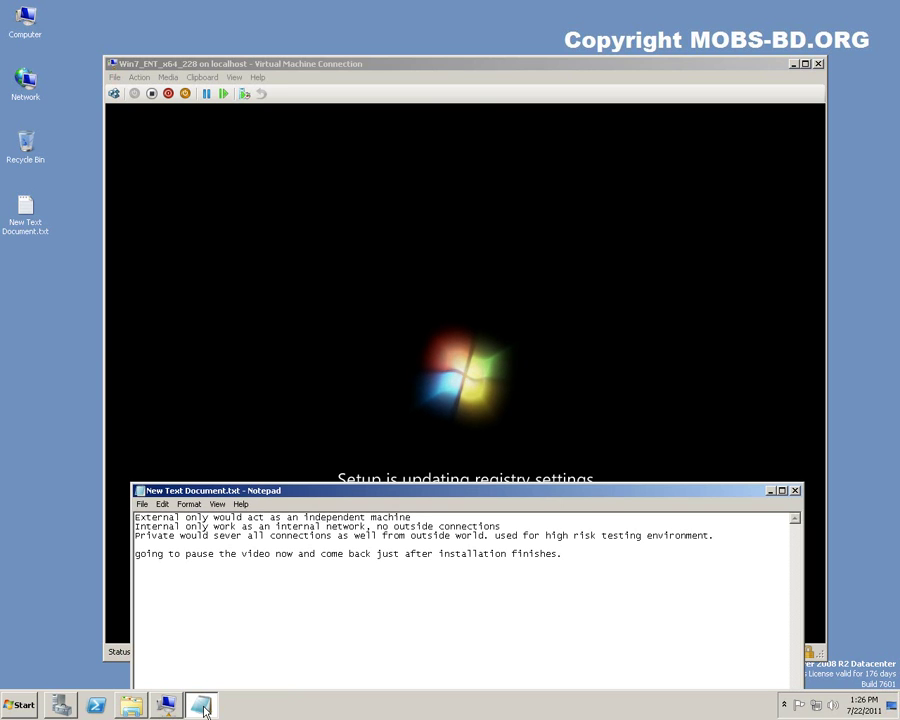
pyautogui.write('will activate ')
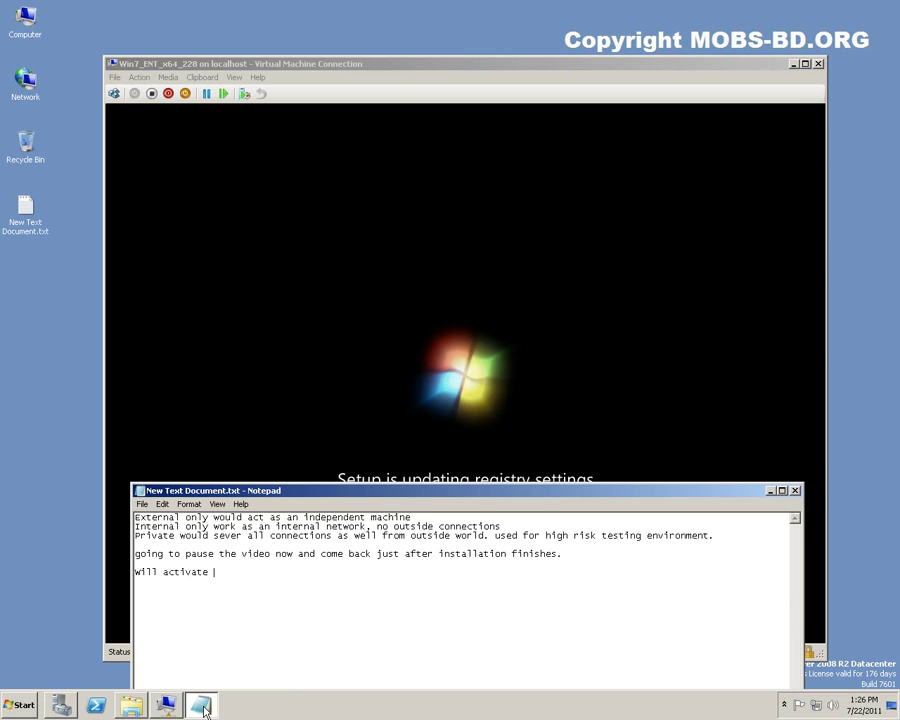
pyautogui.write('this ')
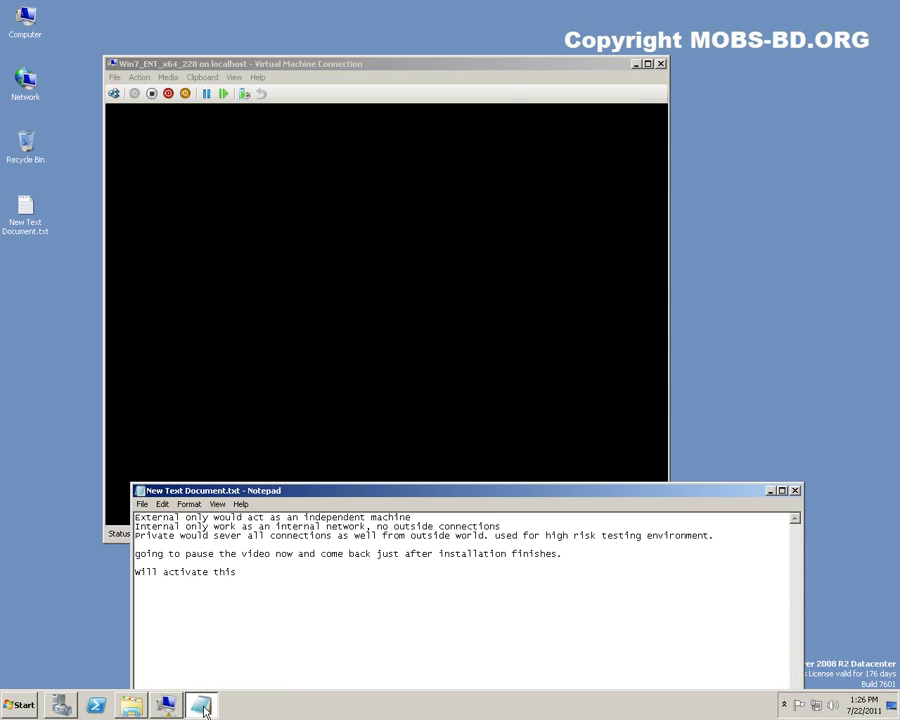
pyautogui.write('VM ')
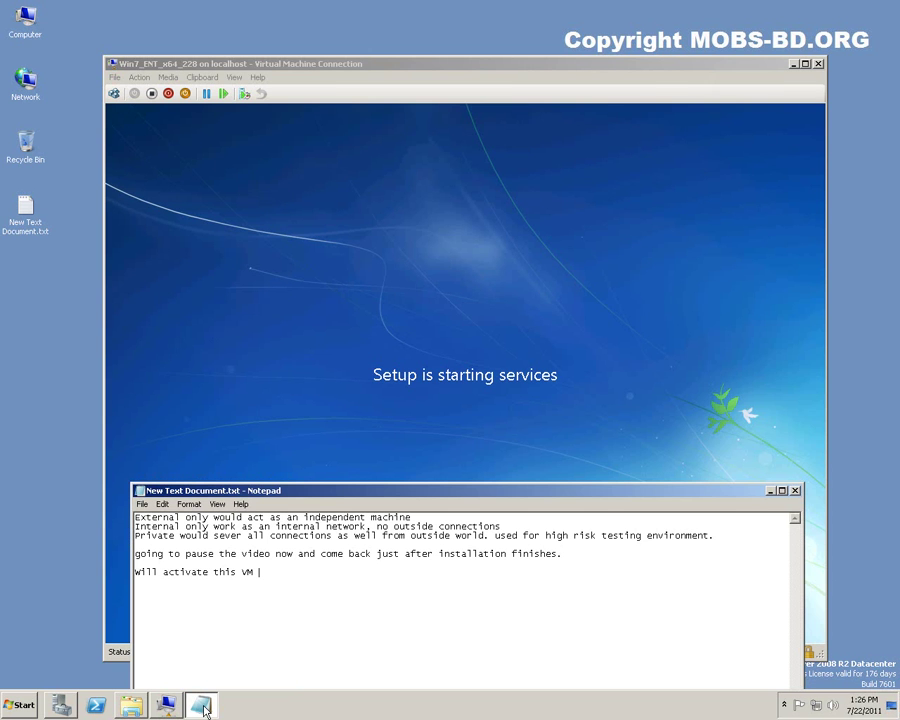
pyautogui.write('momenta')
pyautogui.write('rily')
pyautogui.write('. and ')
pyautogui.write('will show ')
pyautogui.write('you how t')
pyautogui.write('o')
pyautogui.press('BackSpace')
pyautogui.press('BackSpace')
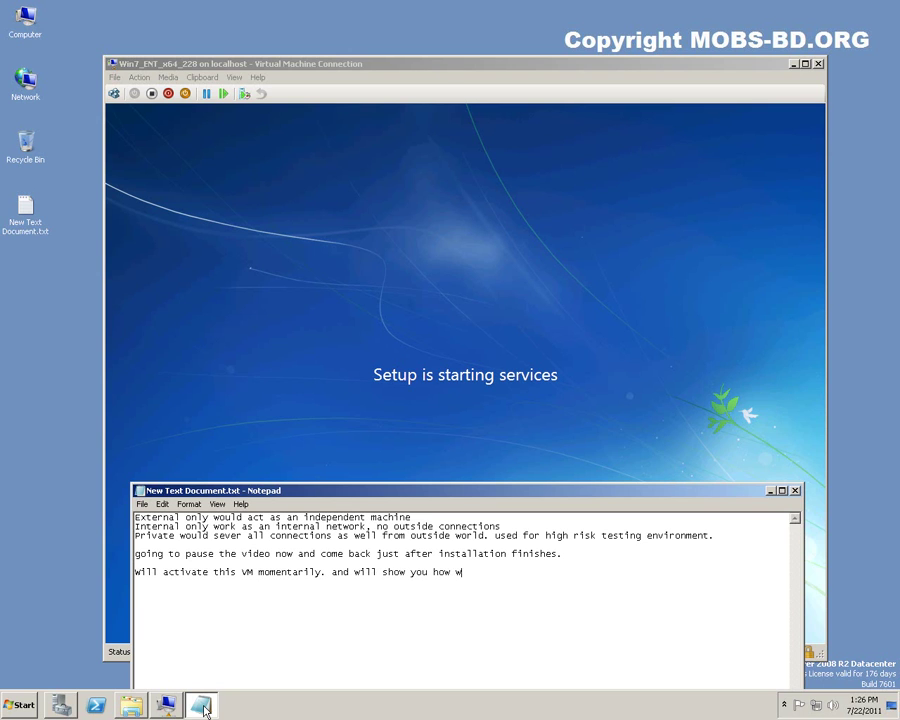
pyautogui.write('easy it is ')
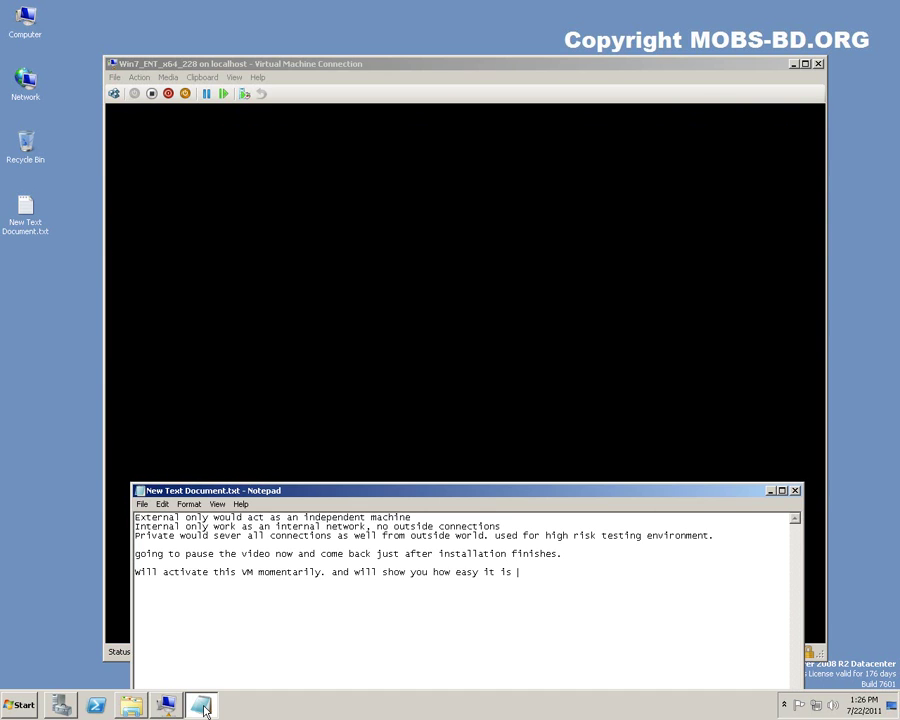
pyautogui.write('to ')
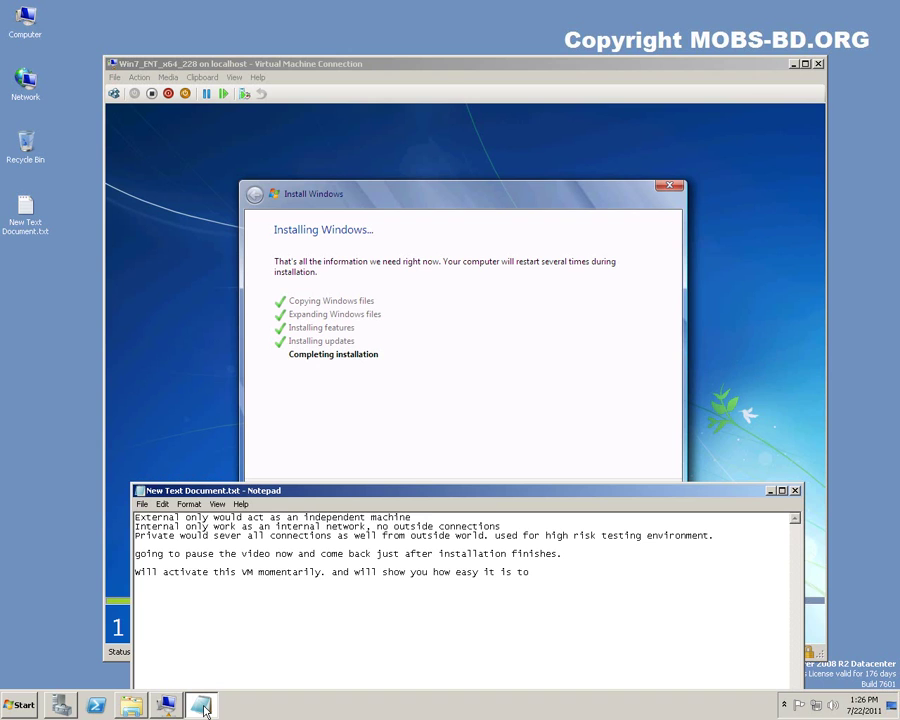
pyautogui.write('do remote desktop onto')
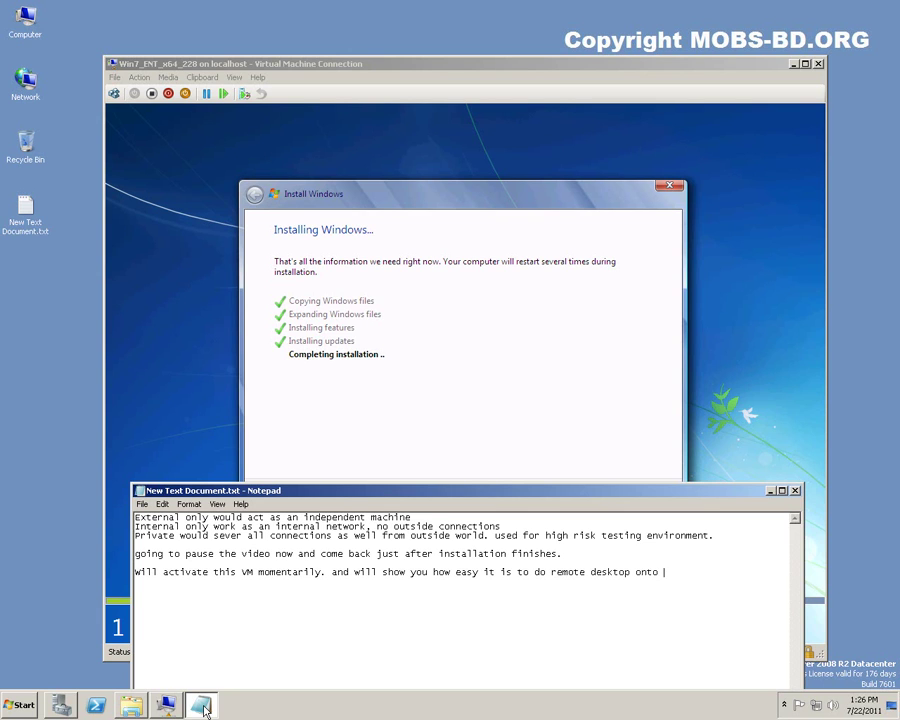
pyautogui.press('BackSpace')
pyautogui.press('BackSpace')
pyautogui.press('BackSpace')
pyautogui.press('BackSpace')
pyautogui.write("into these VM's.")
# Add a new paragraph reading 'lets start an installed VM'.
pyautogui.press('Return')
pyautogui.press('Return')
pyautogui.write('lets start')
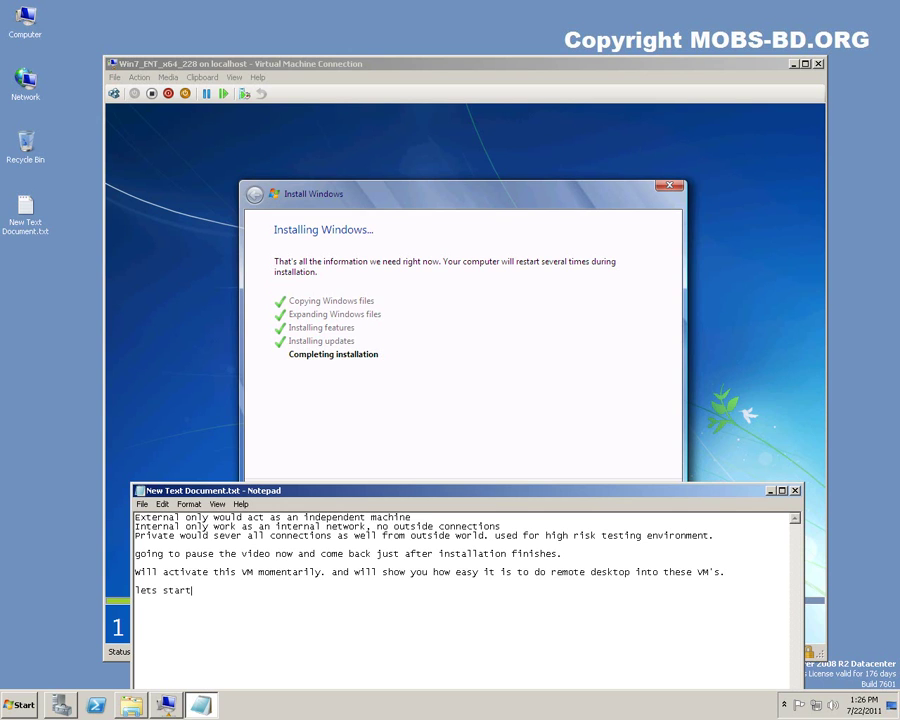
pyautogui.write(' a new VM')
pyautogui.press('BackSpace')
pyautogui.press('BackSpace')
pyautogui.press('BackSpace')
pyautogui.press('BackSpace')
pyautogui.press('BackSpace')
pyautogui.press('BackSpace')
pyautogui.write('n installed VM')
# Start the Win2k8_R2_DAT_X64_226 virtual machine from Hyper-V Manager.
pyautogui.click(62, 705)
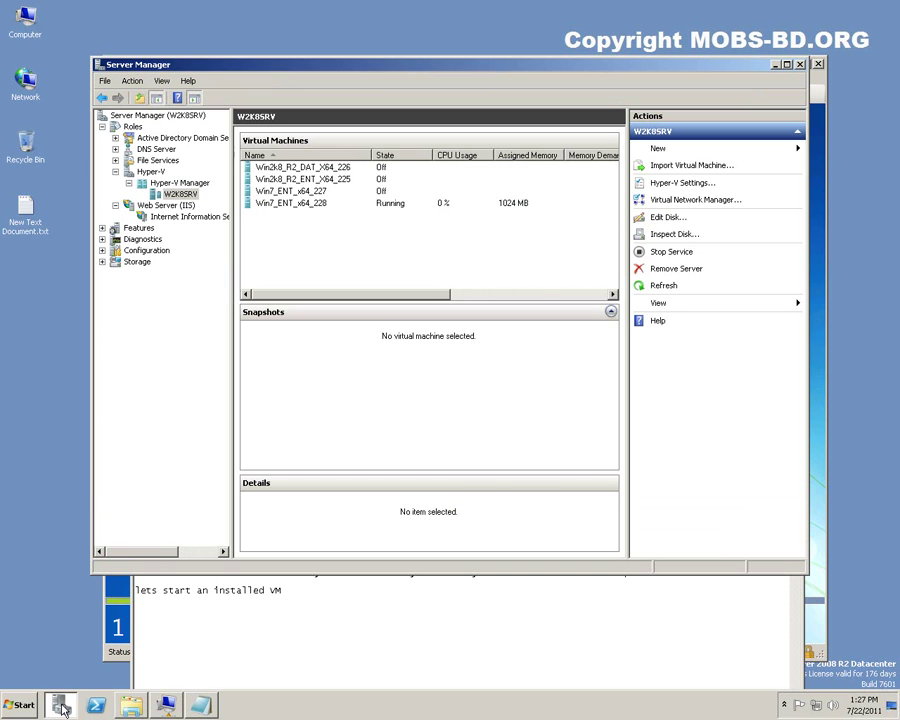
pyautogui.click(335, 170)
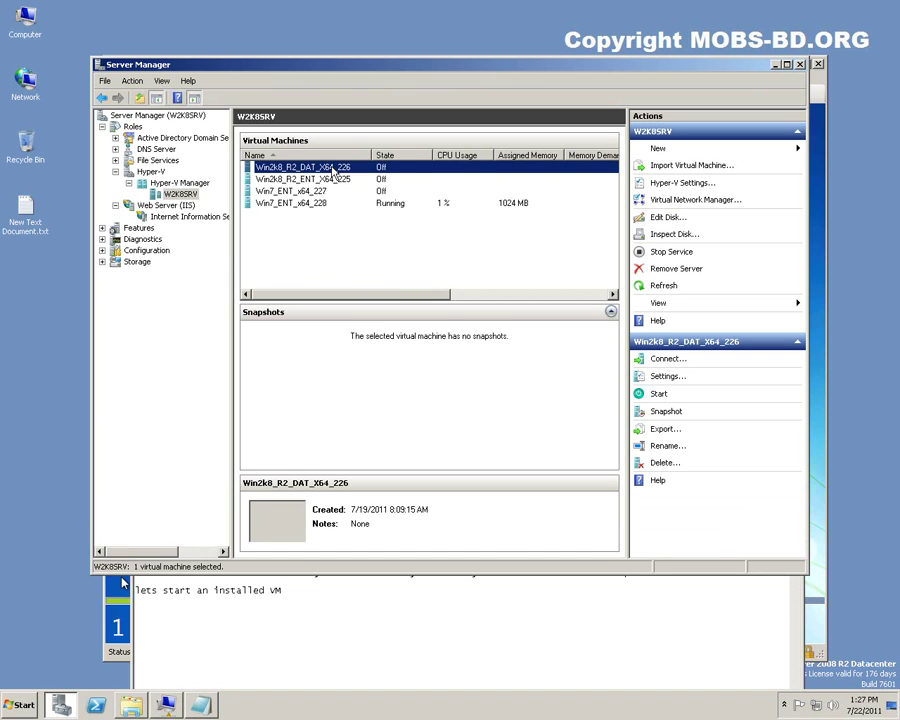
pyautogui.rightClick(335, 172)
pyautogui.click(363, 209)
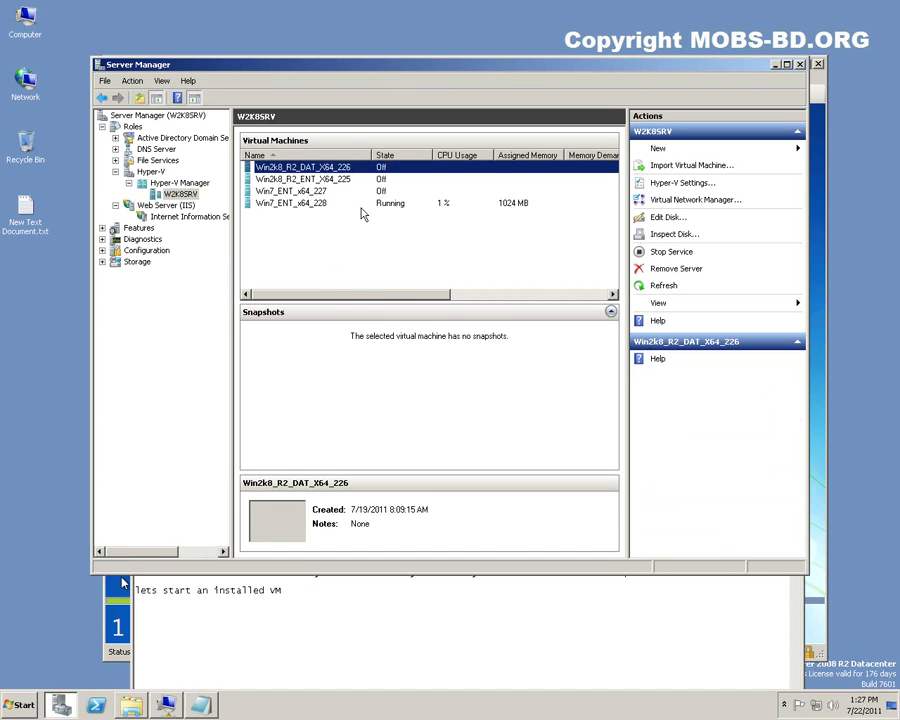
# Check Windows 7 setup progress, then review details of both VMs in Hyper-V Manager.
pyautogui.click(118, 653)
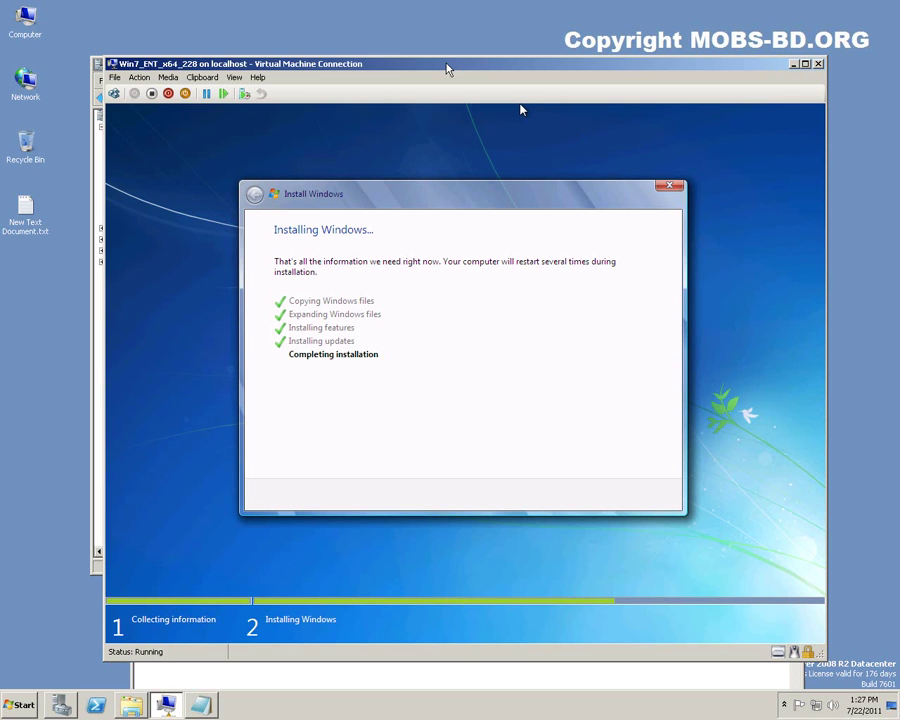
pyautogui.moveTo(447, 69); pyautogui.dragTo(495, 79)
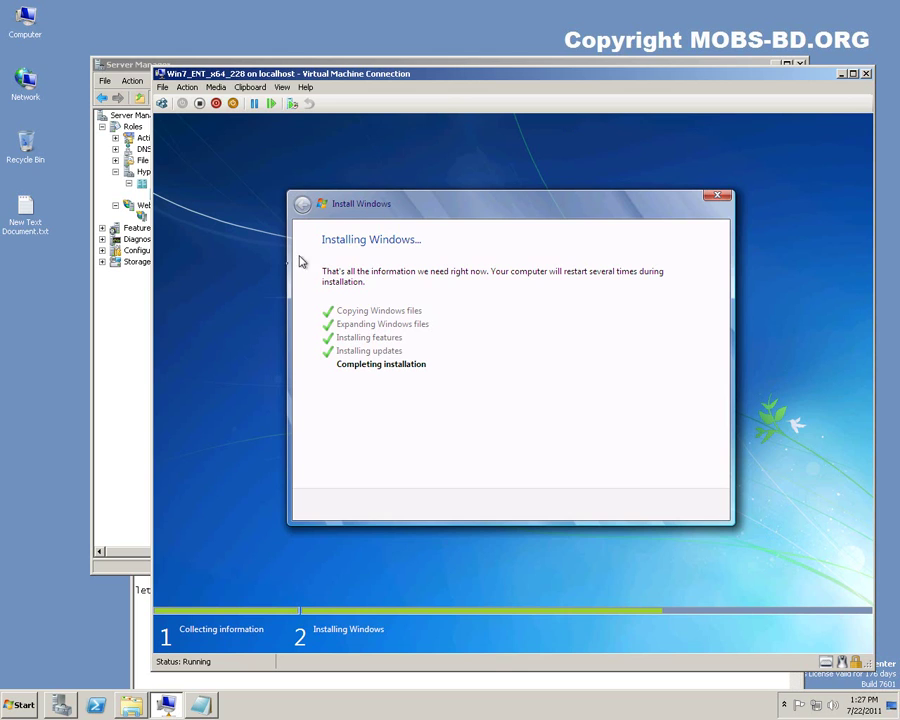
pyautogui.click(126, 412)
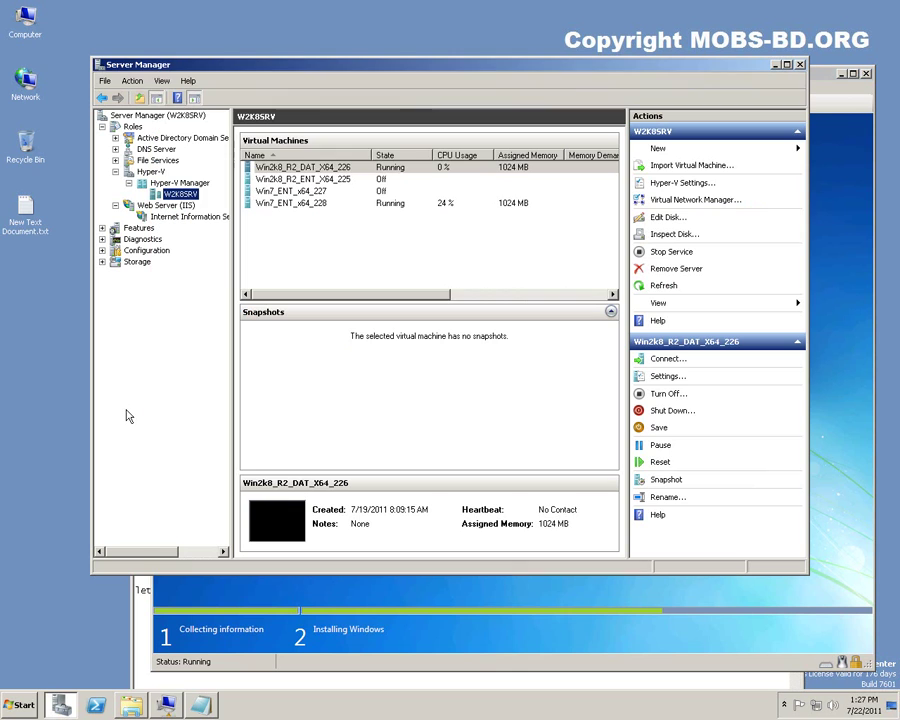
pyautogui.click(342, 168)
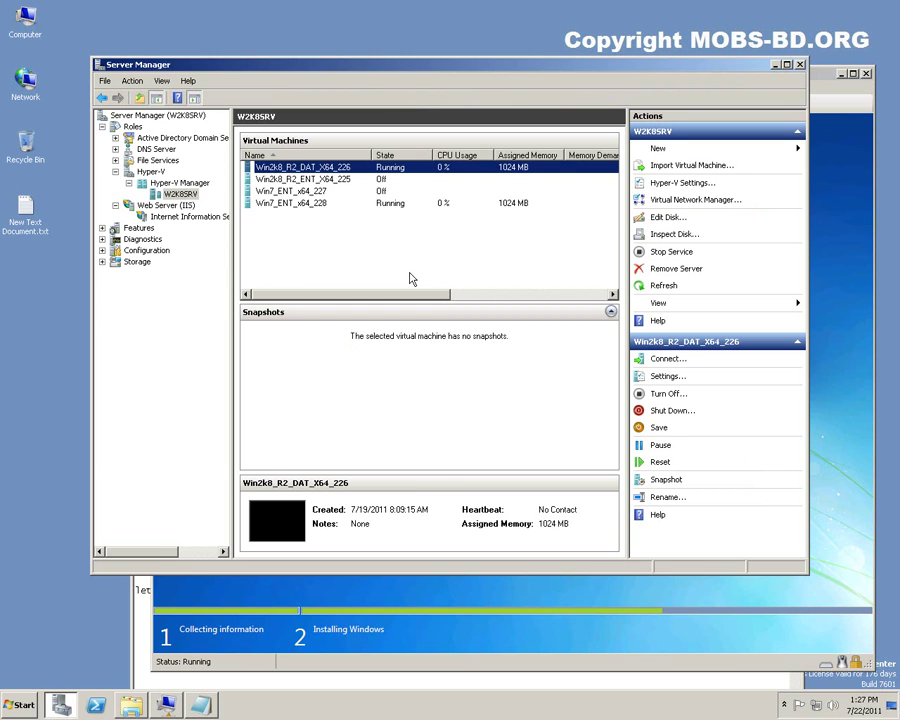
pyautogui.click(322, 205)
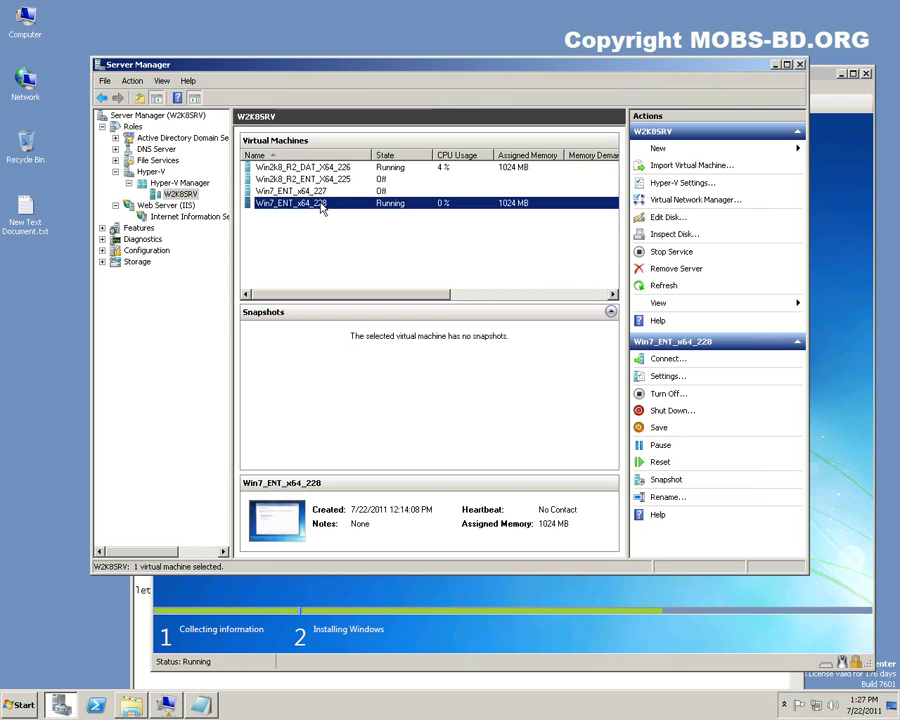
pyautogui.click(348, 168)
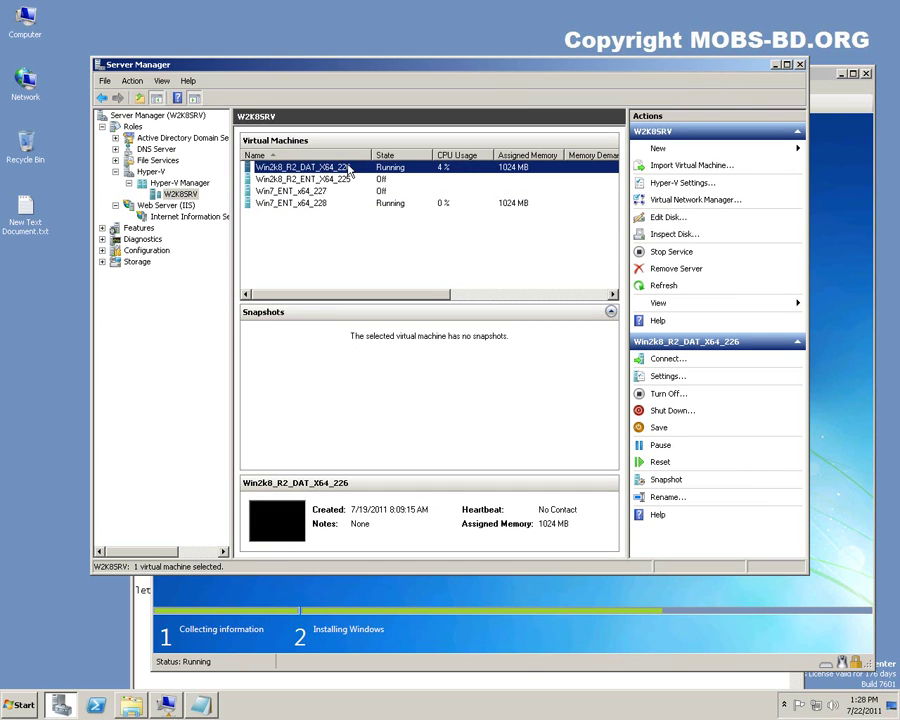
pyautogui.click(388, 207)
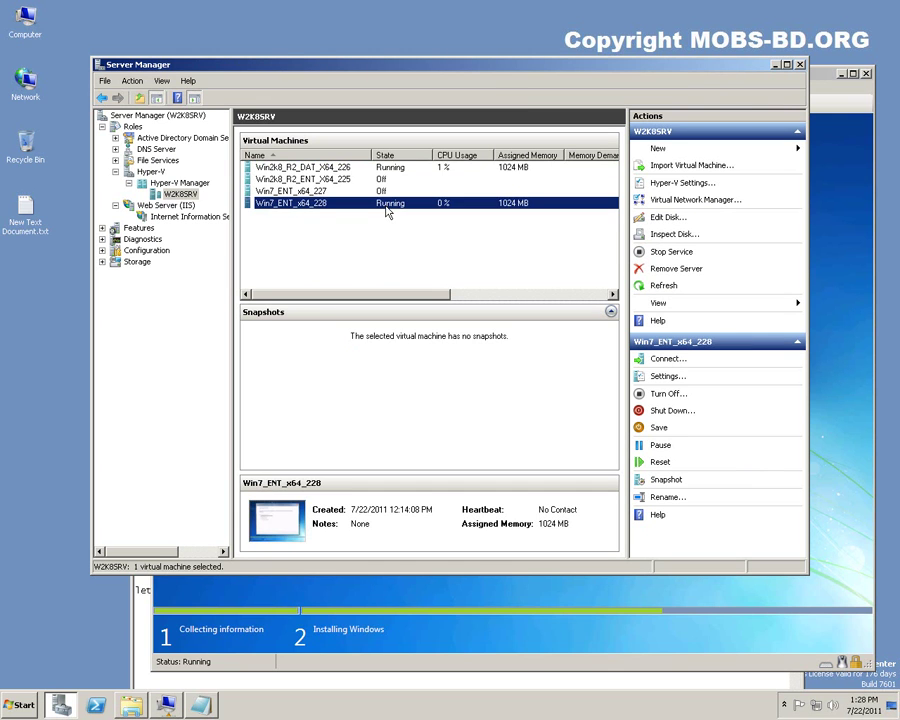
pyautogui.click(393, 248)
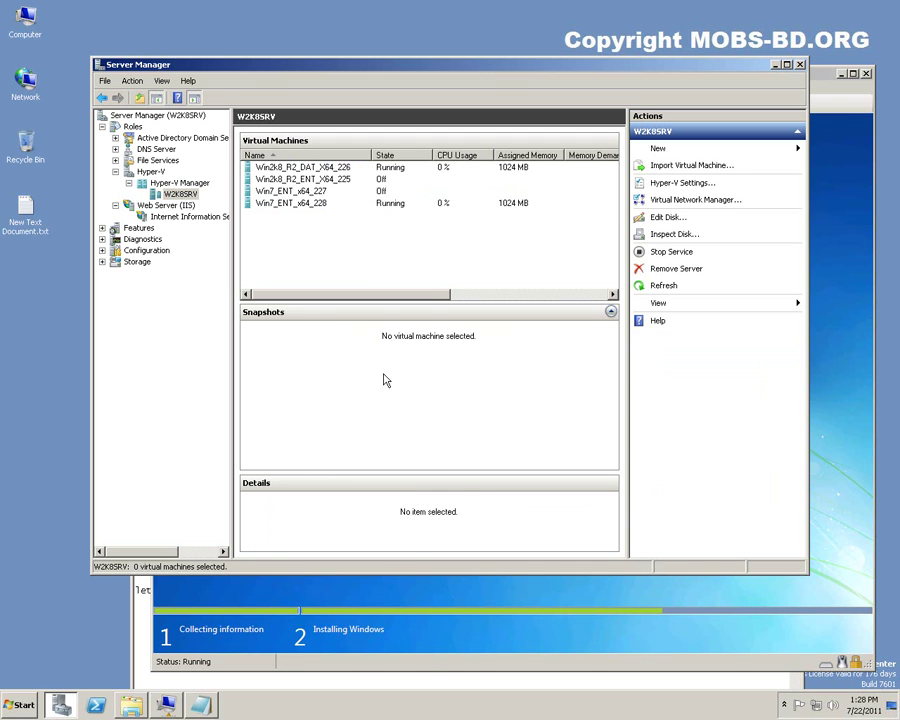
# Confirm Win7_ENT_x64_228 is completing installation, then restore Hyper-V Manager with Win2k8_R2_DAT_X64_226 selected.
pyautogui.click(432, 667)
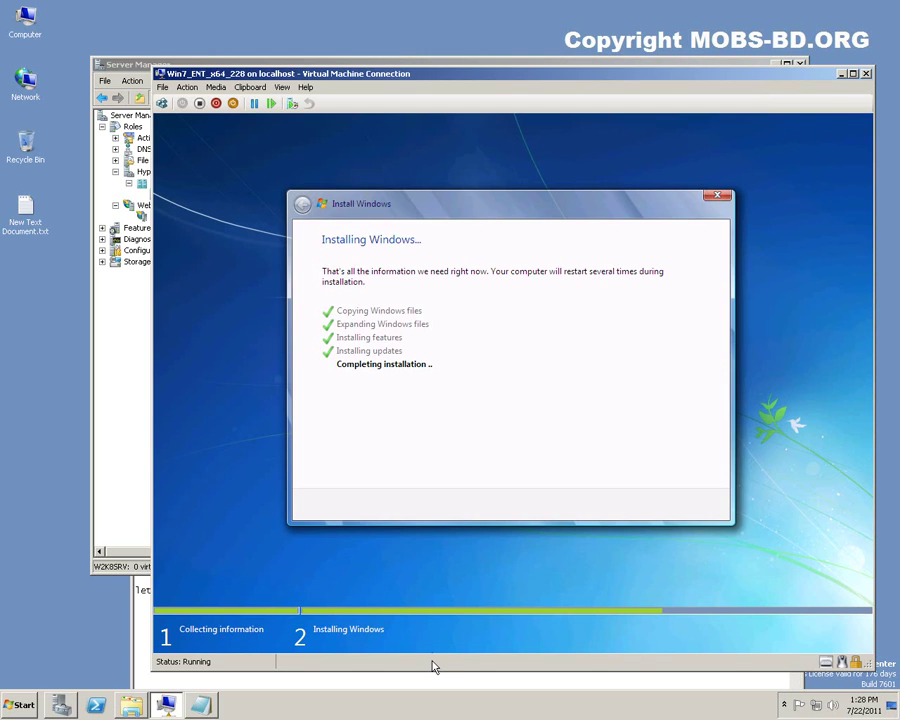
pyautogui.click(130, 345)
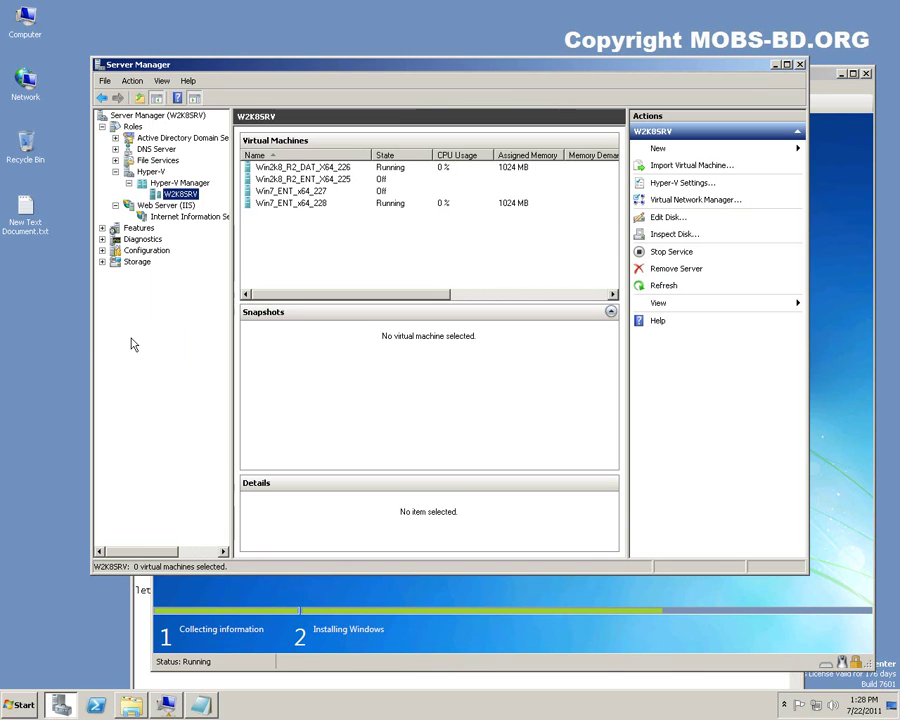
pyautogui.click(776, 66)
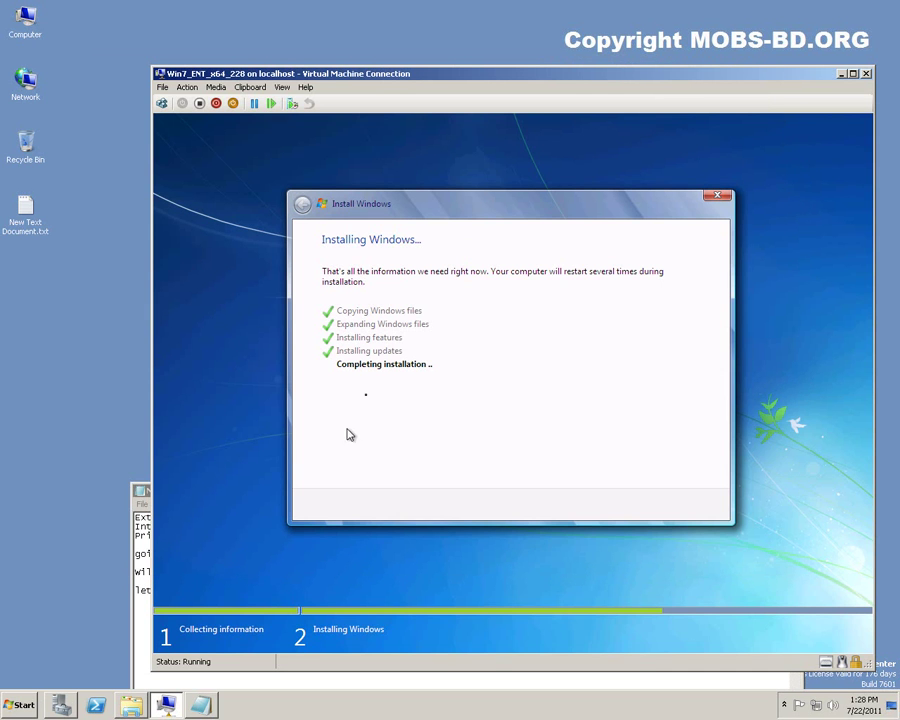
pyautogui.click(61, 705)
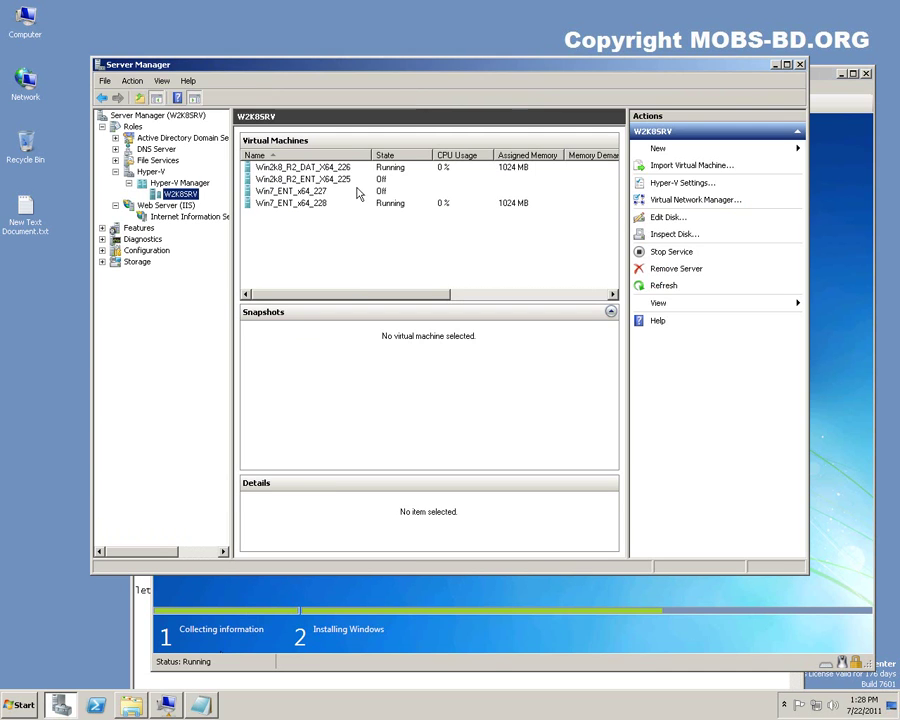
pyautogui.click(326, 170)
# Connect to the Win2k8_R2_DAT_X64_226 console and arrange it beside the Win7 installer window.
pyautogui.doubleClick(326, 170)
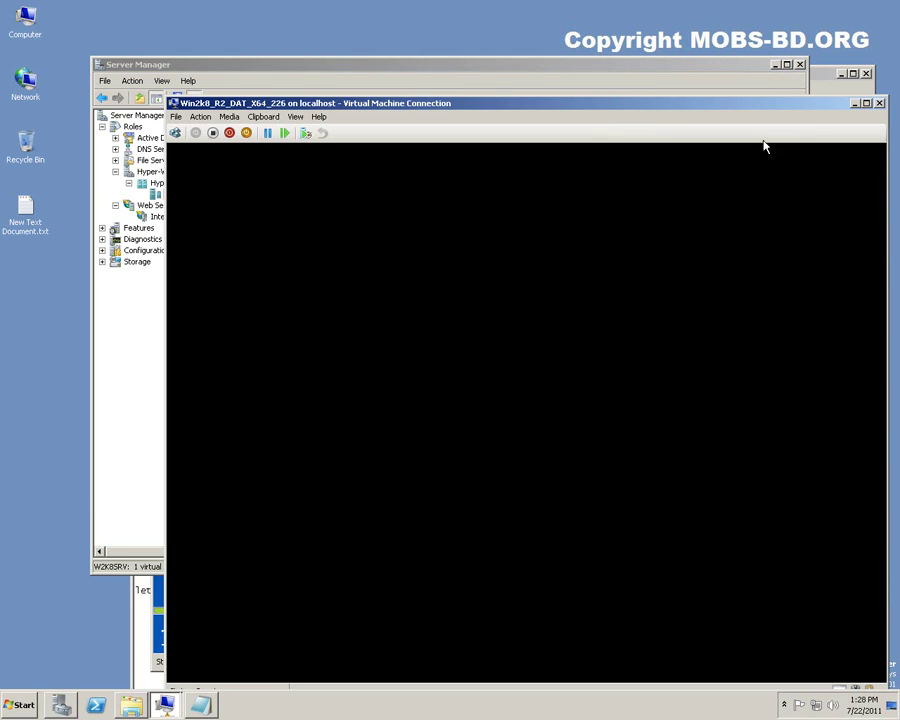
pyautogui.click(776, 65)
pyautogui.moveTo(737, 76); pyautogui.dragTo(622, 76)
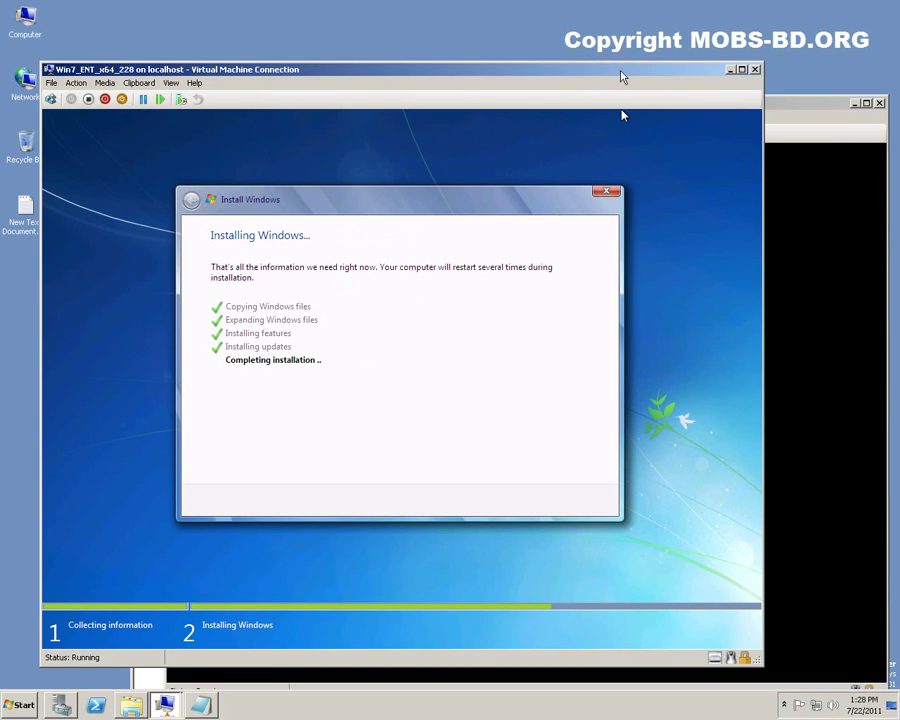
pyautogui.click(818, 110)
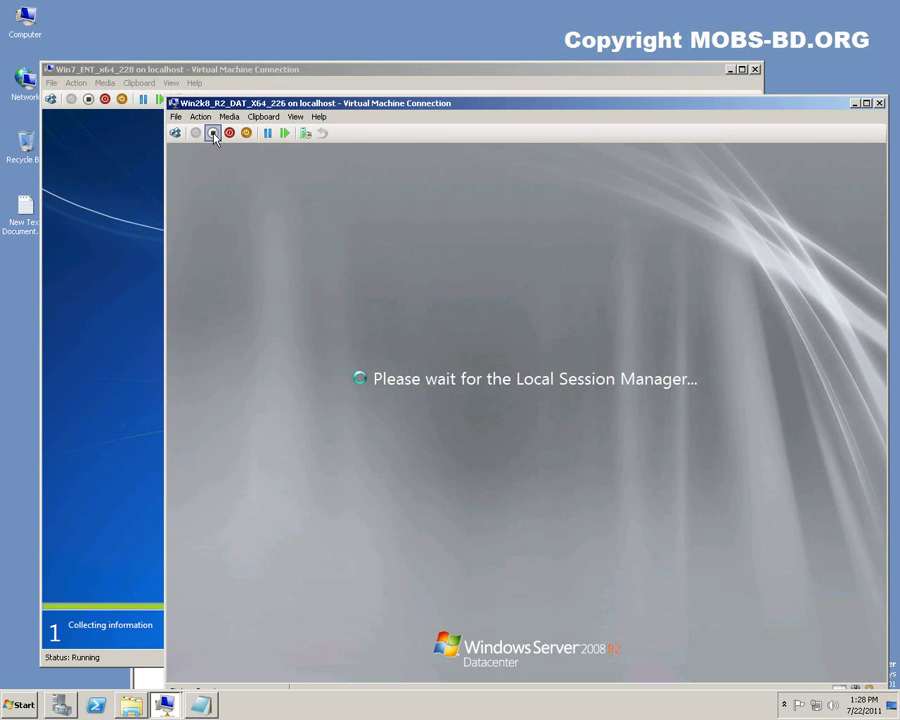
pyautogui.click(338, 73)
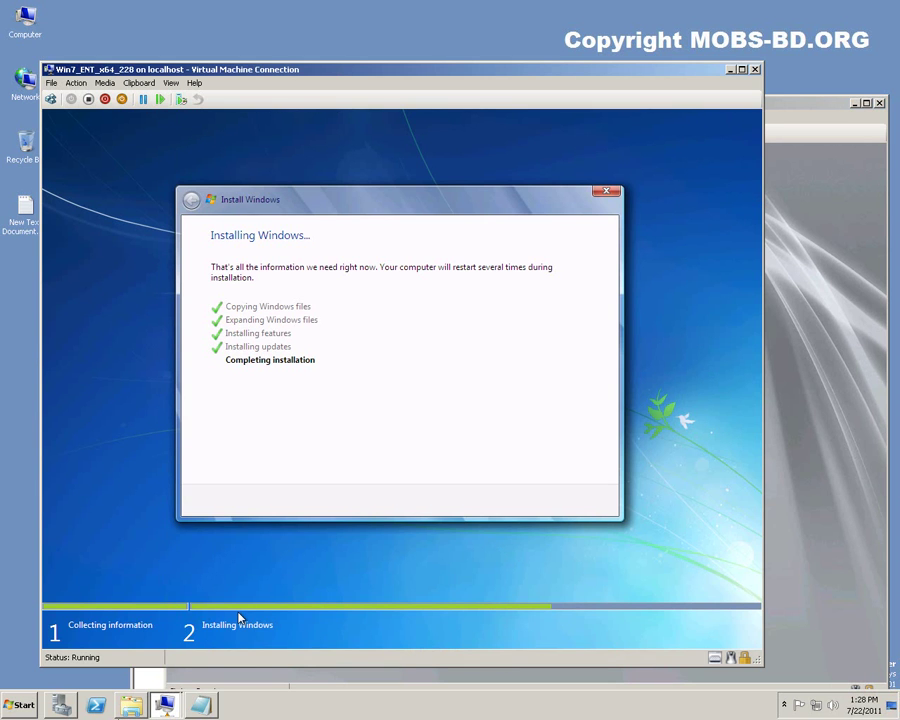
pyautogui.click(62, 705)
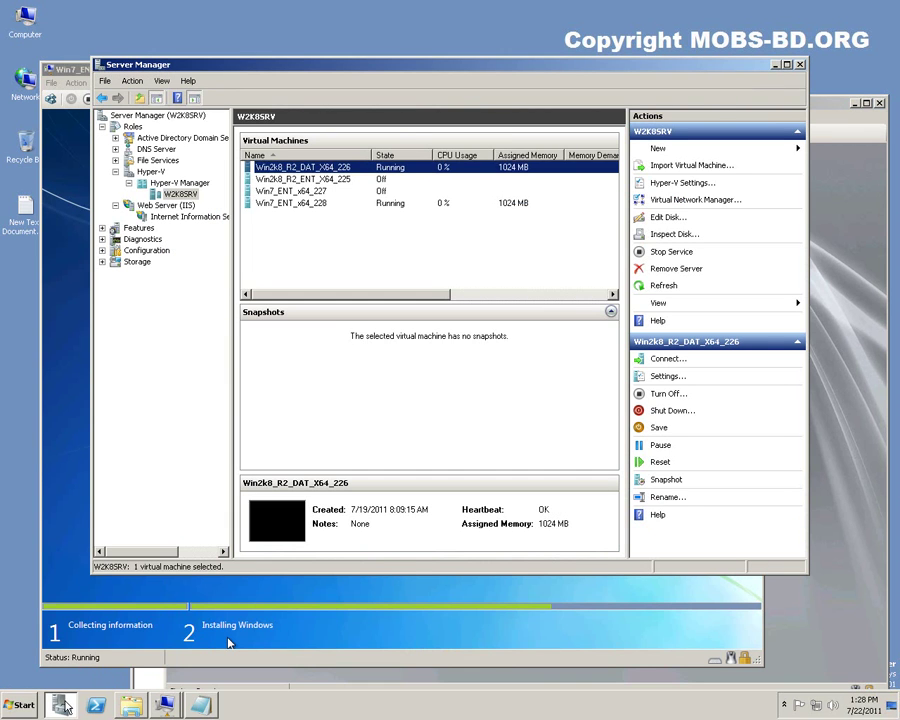
# Check host memory in Task Manager (8100 MB total), then go to the Network and Sharing Center.
pyautogui.hotkey('ctrl', 'shift', 'Escape')
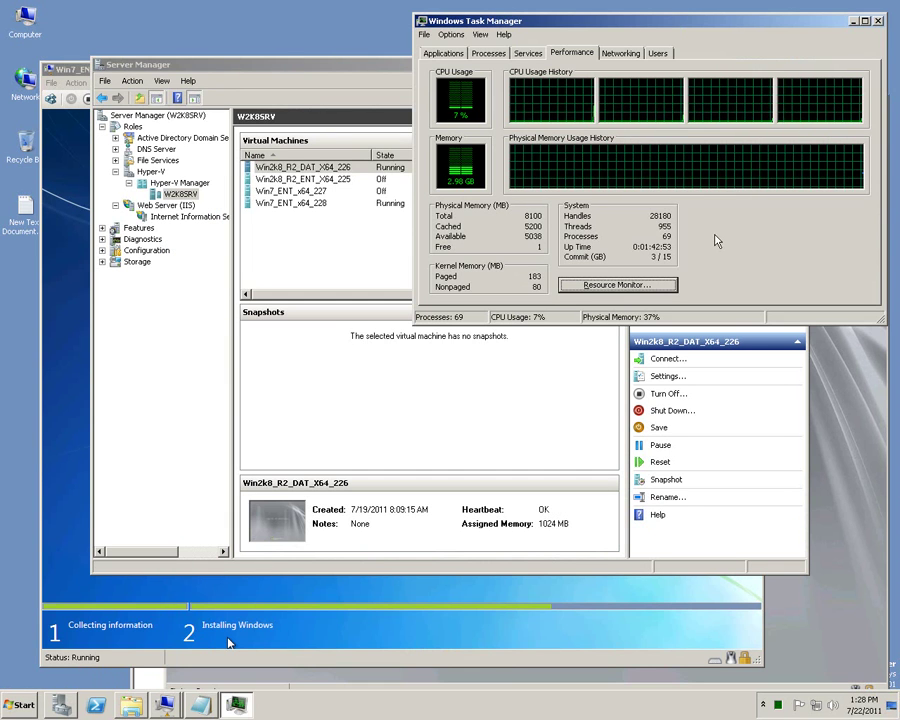
pyautogui.doubleClick(544, 215)
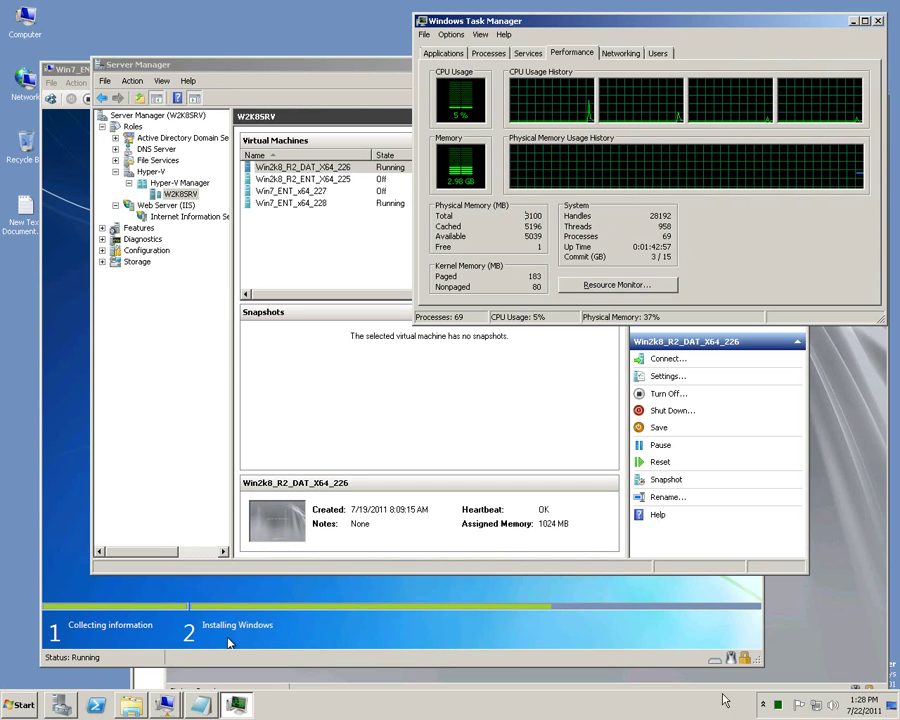
pyautogui.click(818, 709)
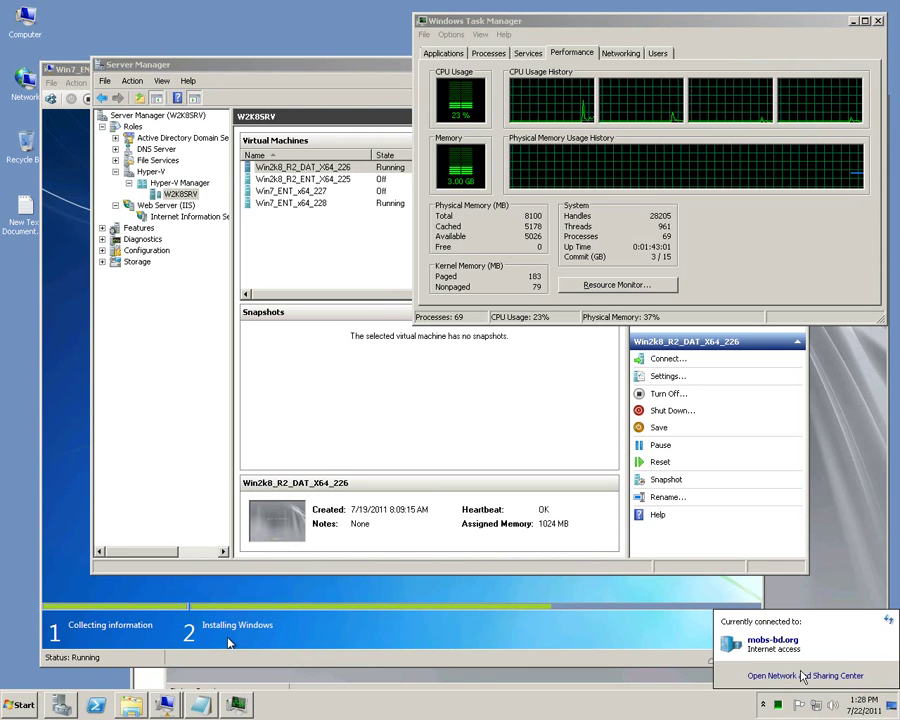
pyautogui.click(799, 677)
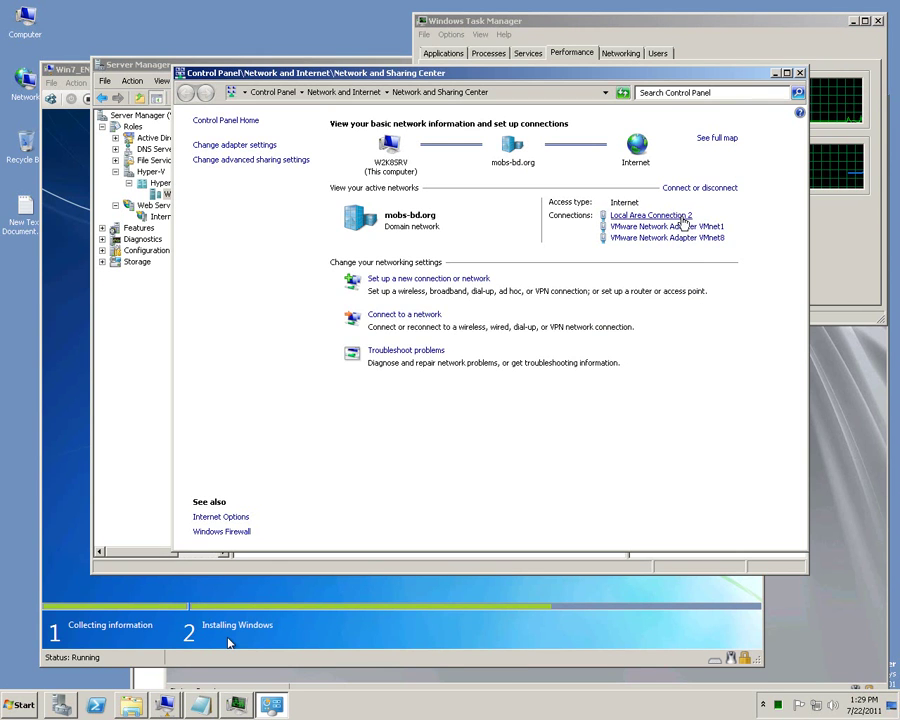
# Inspect Local Area Connection 2's details and open its TCP/IPv4 properties.
pyautogui.click(683, 218)
pyautogui.click(372, 343)
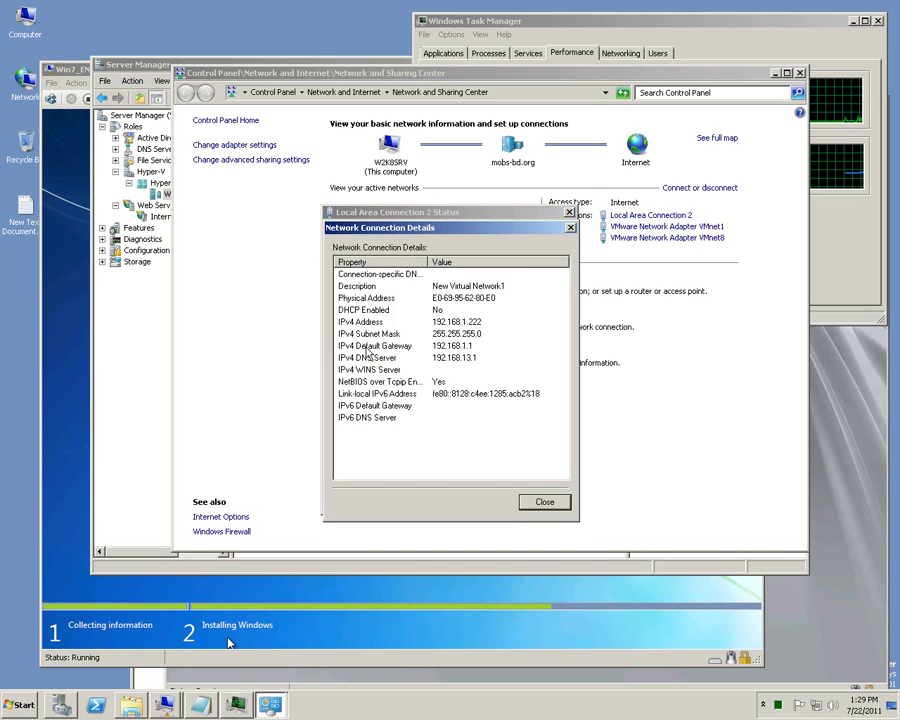
pyautogui.click(545, 503)
pyautogui.click(365, 524)
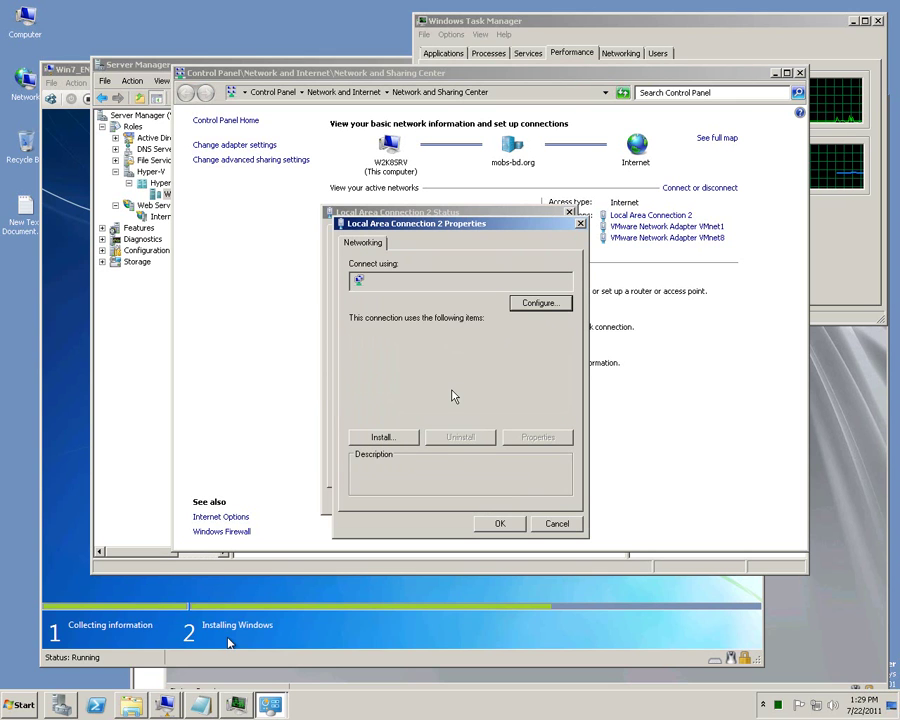
pyautogui.click(455, 406)
pyautogui.doubleClick(454, 407)
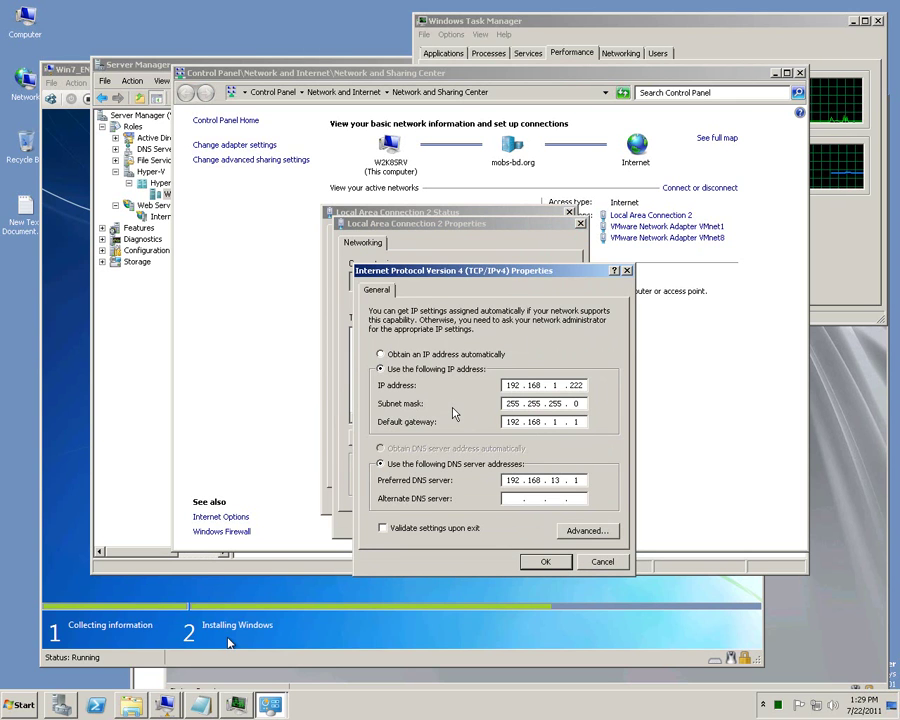
# Review static IP 192.168.1.222 and DNS 192.168.13.1, then cancel all dialogs and close the window.
pyautogui.doubleClick(512, 480)
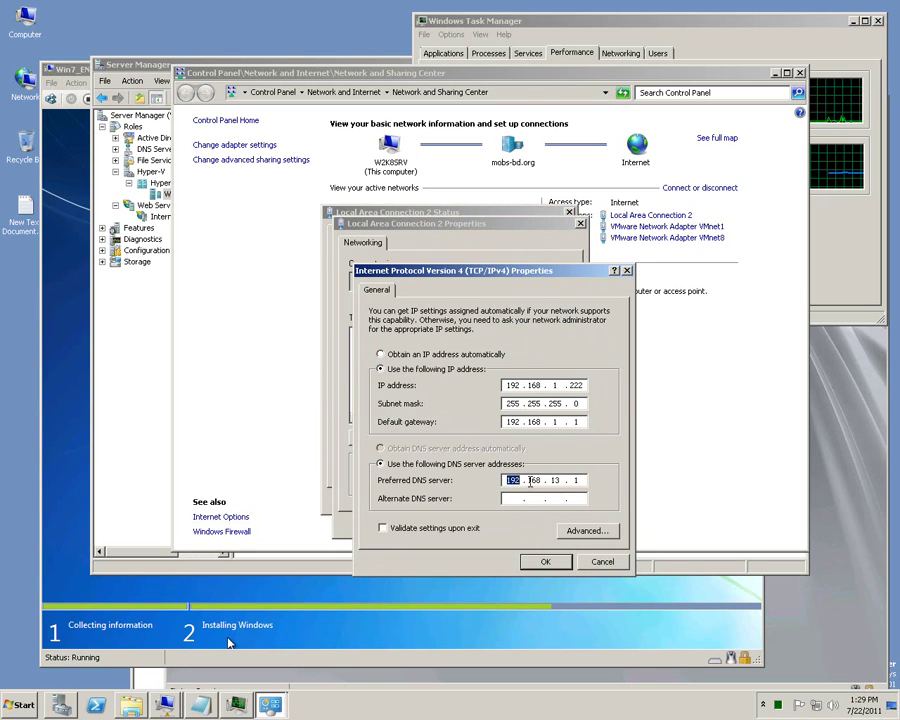
pyautogui.click(583, 422)
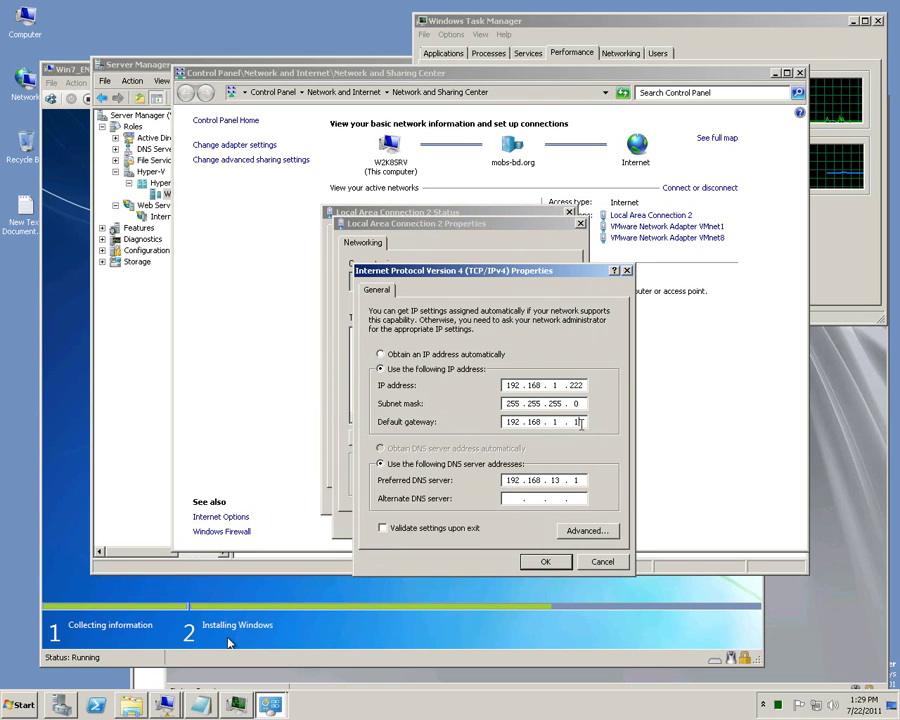
pyautogui.click(597, 563)
pyautogui.click(556, 524)
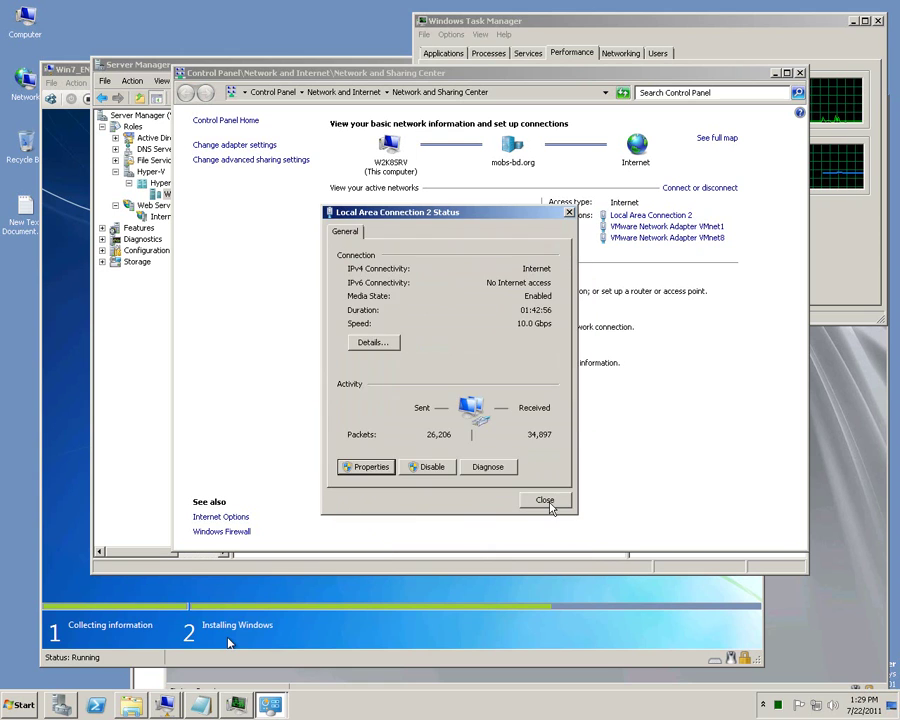
pyautogui.click(551, 505)
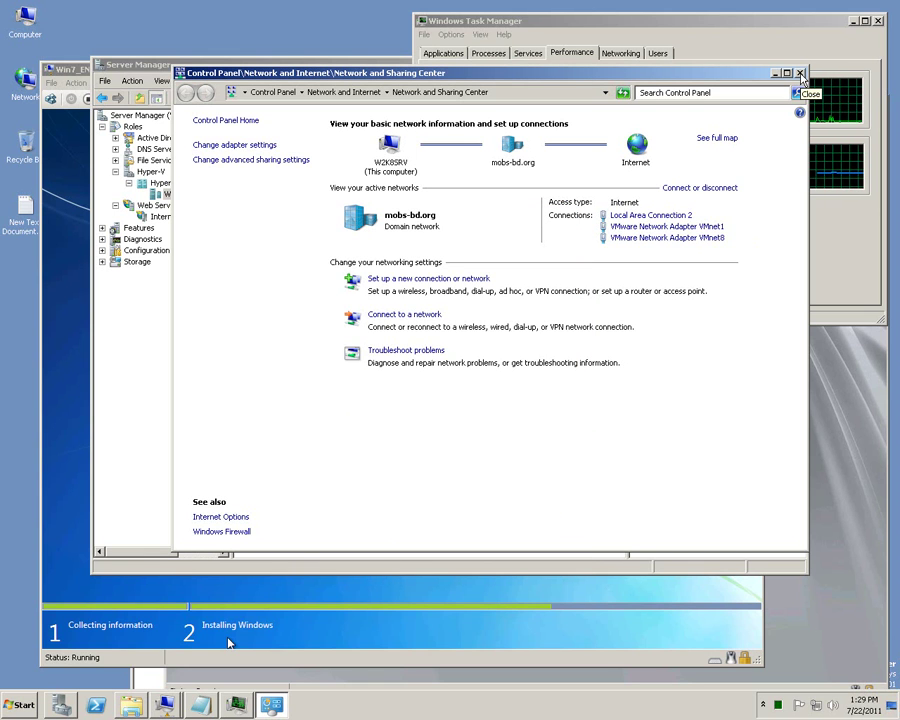
pyautogui.click(800, 74)
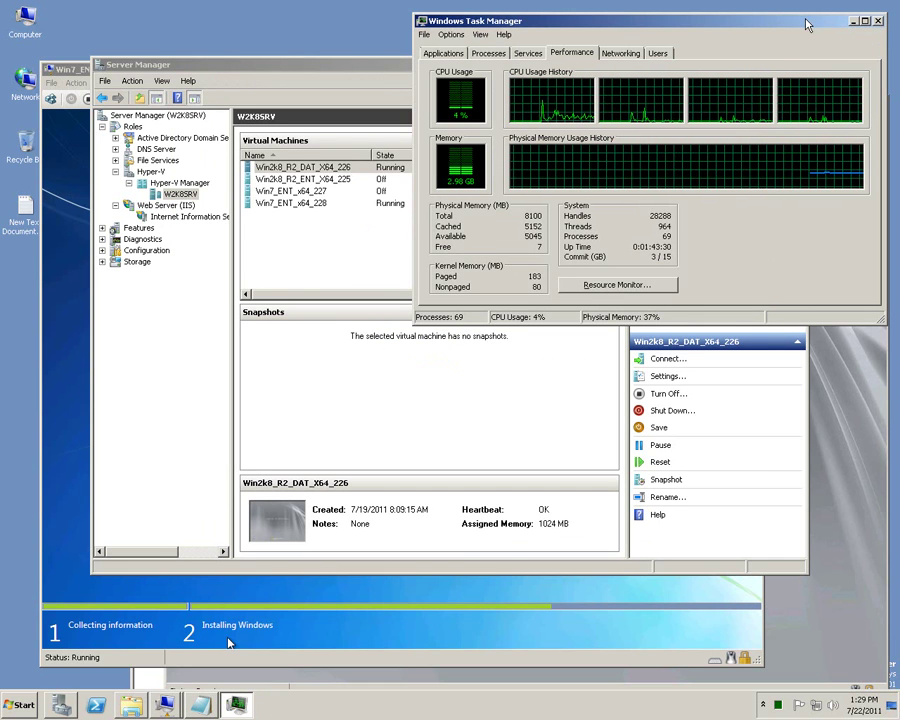
# Move Task Manager and Hyper-V Manager aside and minimize Hyper-V Manager to reveal the Win2k8 logon screen.
pyautogui.moveTo(808, 25); pyautogui.dragTo(810, 67)
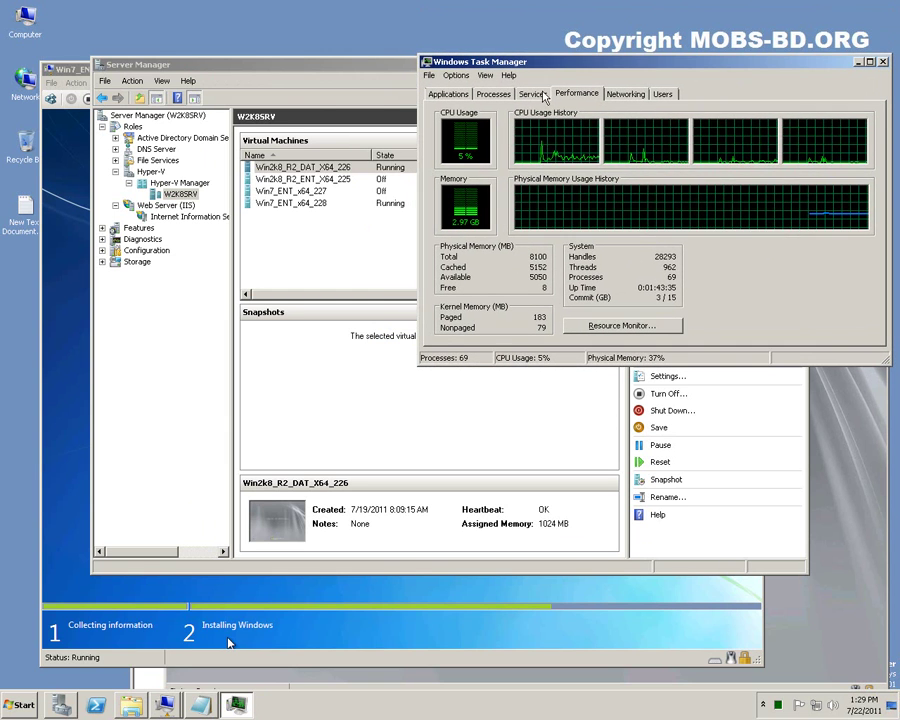
pyautogui.click(296, 70)
pyautogui.moveTo(296, 70); pyautogui.dragTo(222, 169)
pyautogui.click(703, 163)
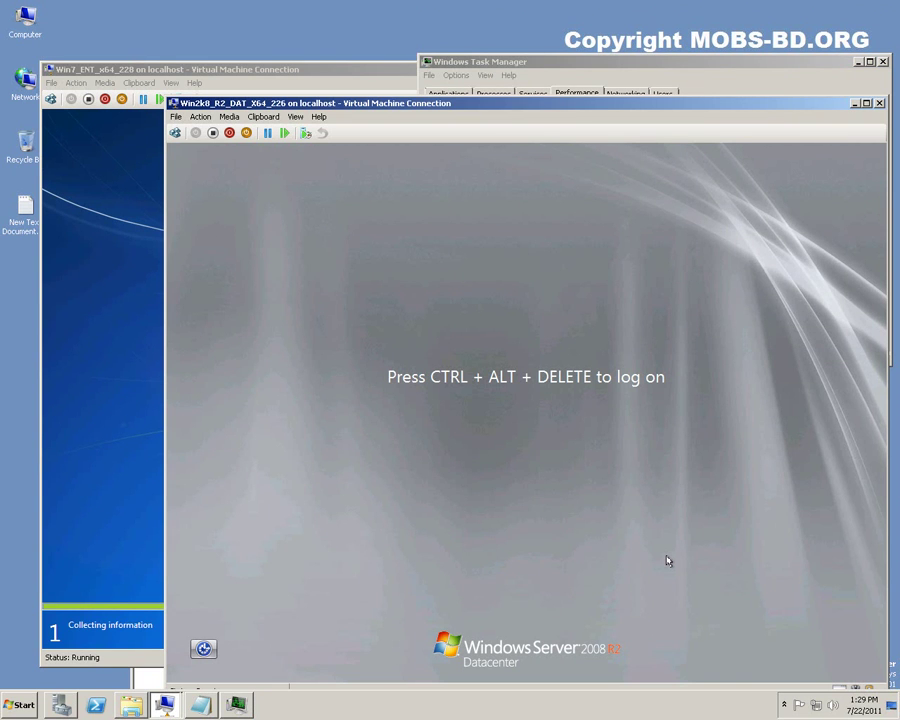
# Send Ctrl+Alt+Delete to Win2k8_R2_DAT_X64_226 and log on with the Administrator password.
pyautogui.hotkey('ctrl', 'alt', 'End')
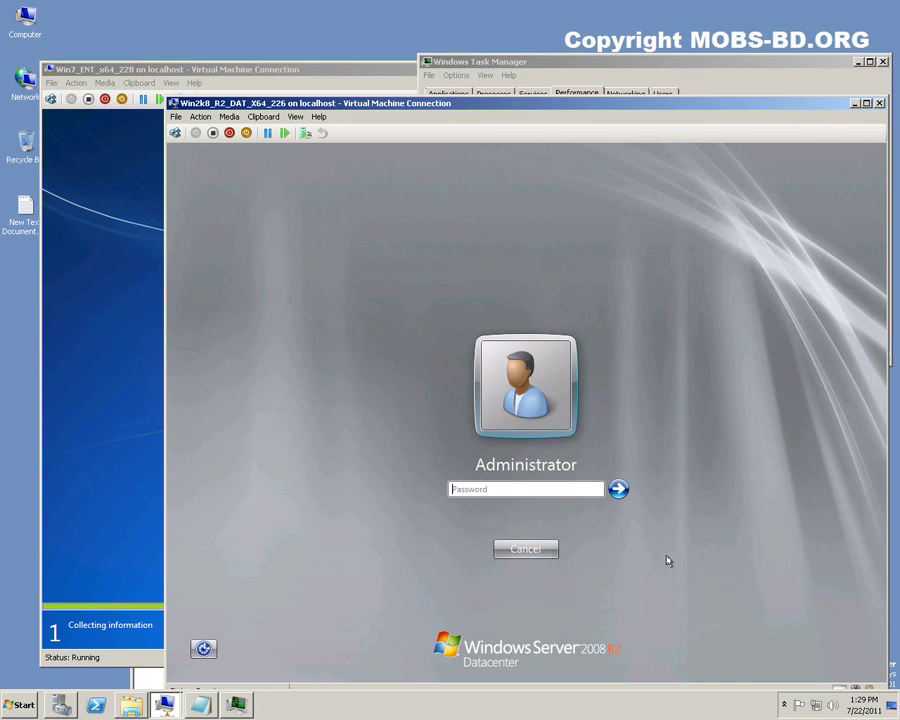
pyautogui.write('****')
pyautogui.press('Return')
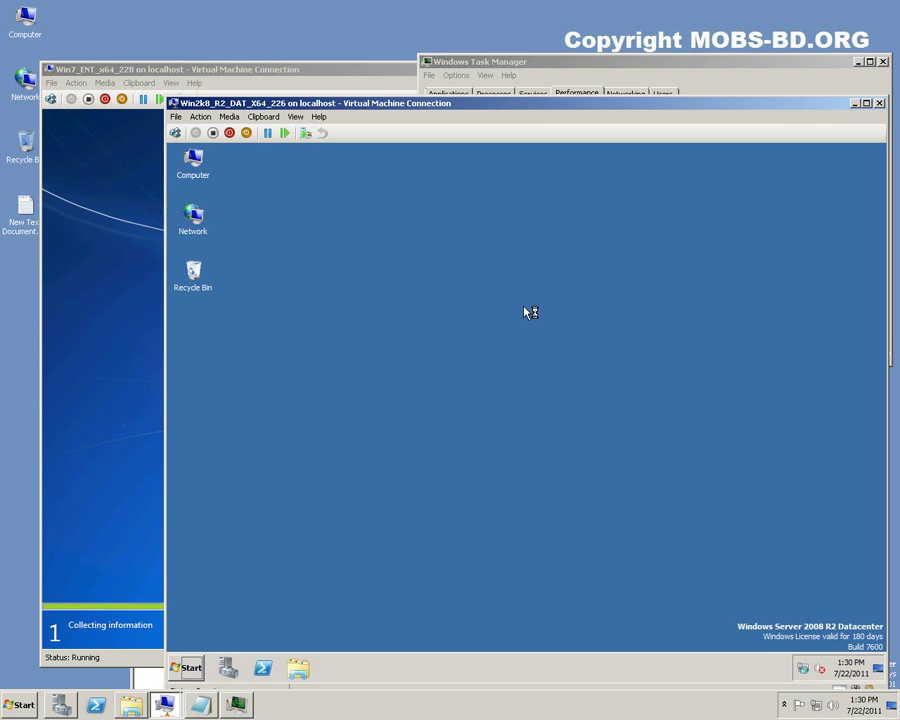
# Rearrange the Win7 and Win2k8 console windows, nudging the Win2k8 one up and left.
pyautogui.click(312, 74)
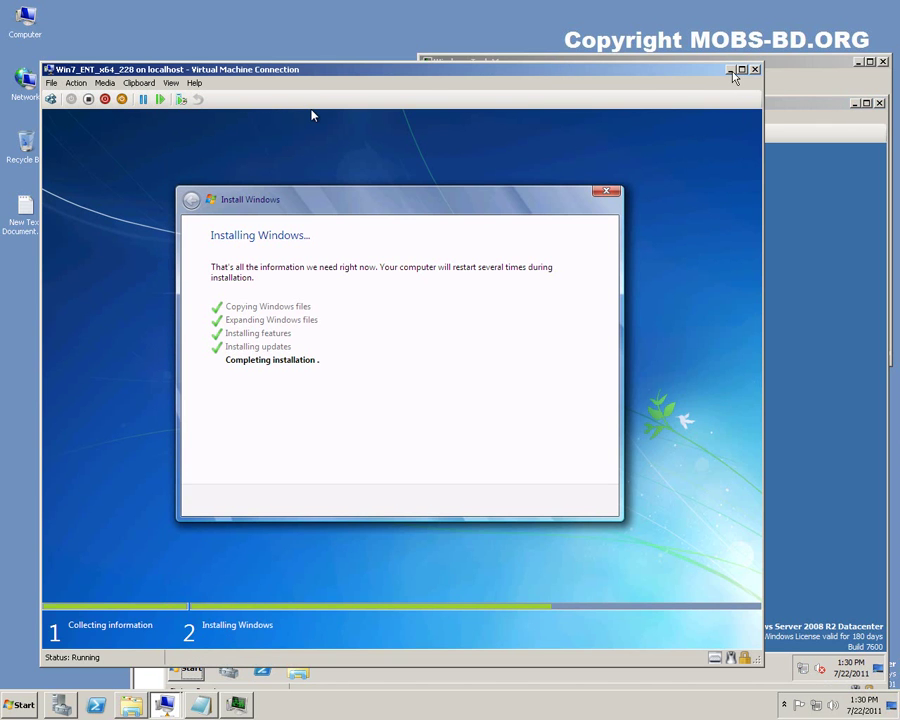
pyautogui.click(787, 112)
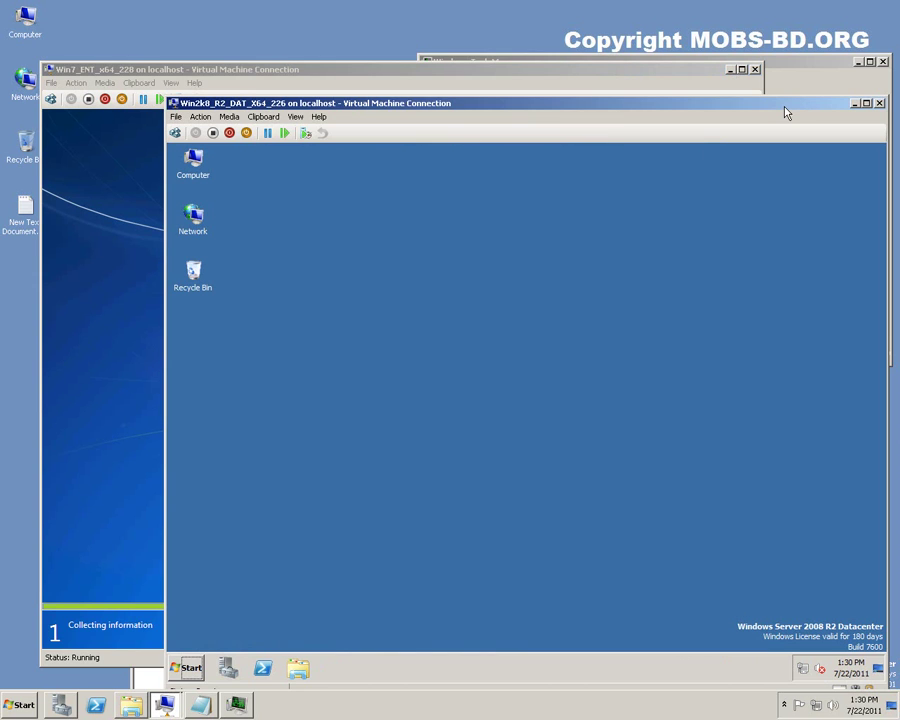
pyautogui.moveTo(779, 111); pyautogui.dragTo(754, 87)
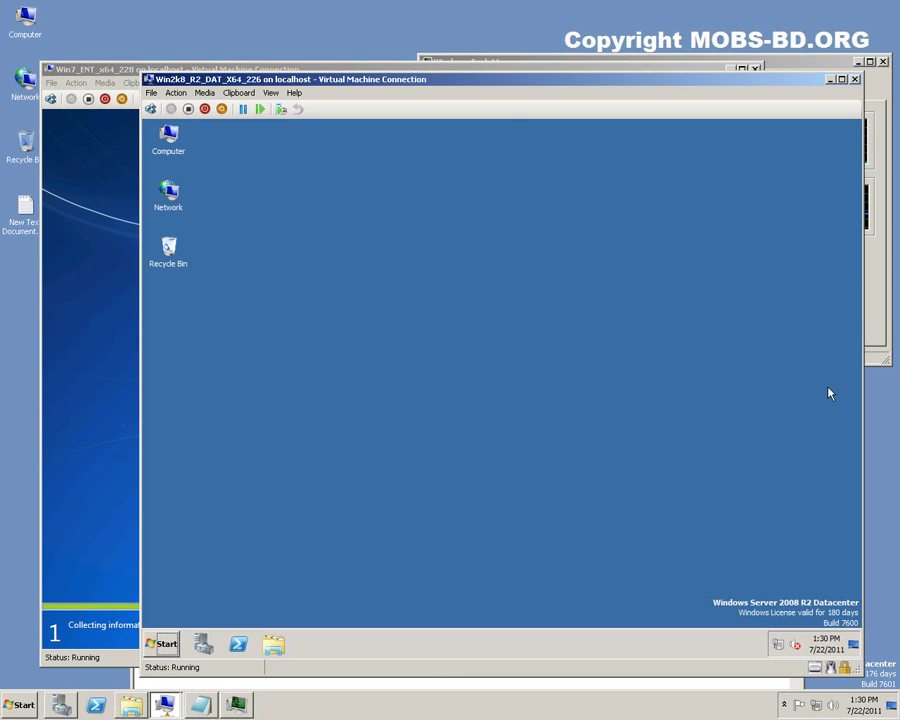
pyautogui.click(883, 317)
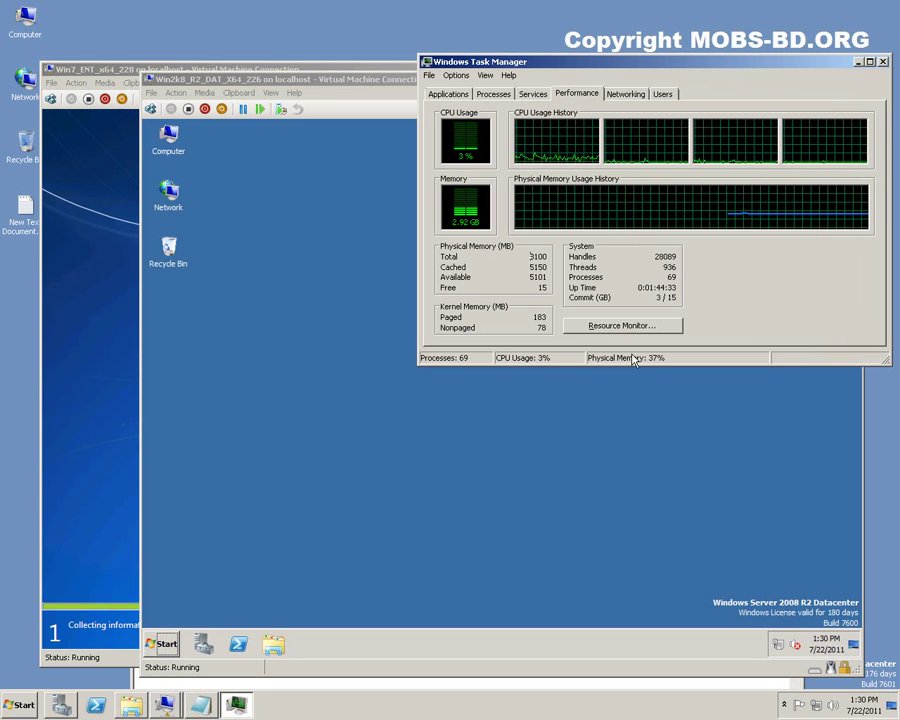
# View the host computer's System properties, then close that window.
pyautogui.rightClick(24, 28)
pyautogui.click(71, 140)
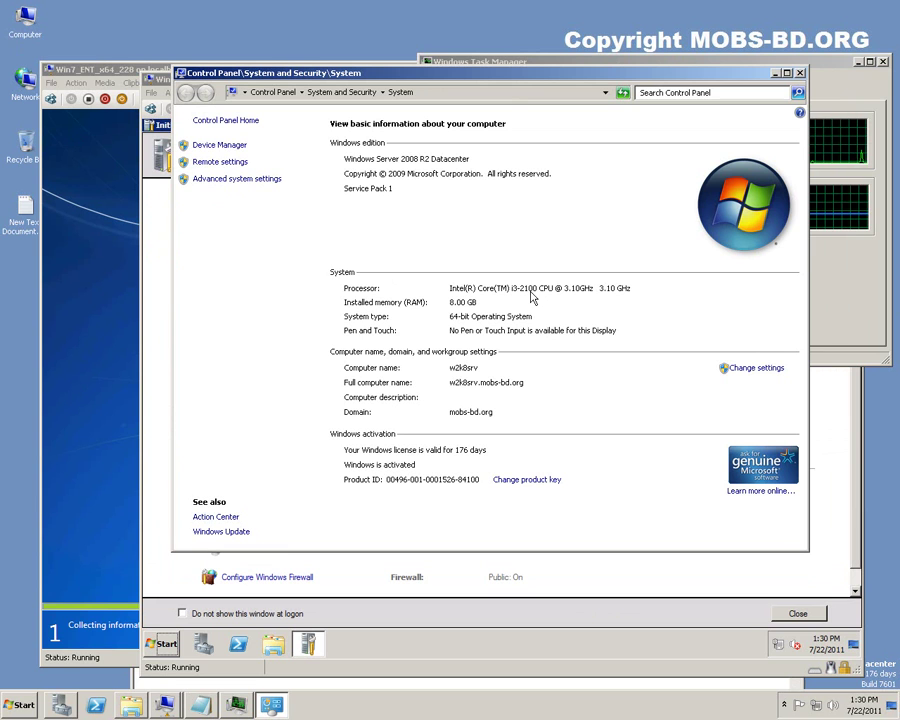
pyautogui.click(800, 74)
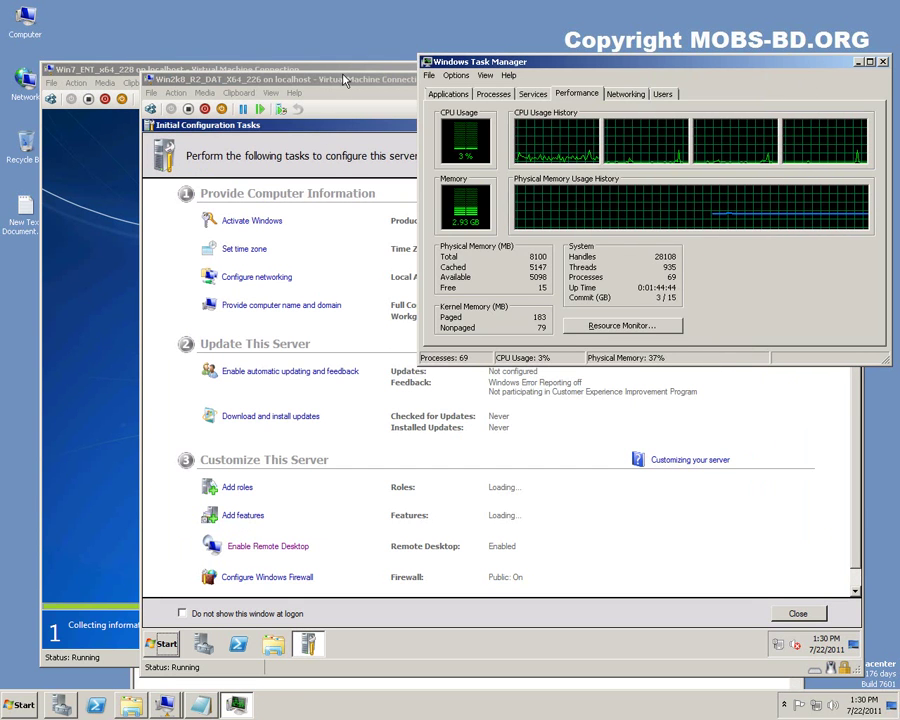
# Scroll through the server VM's Initial Configuration Tasks list, then close it.
pyautogui.click(345, 80)
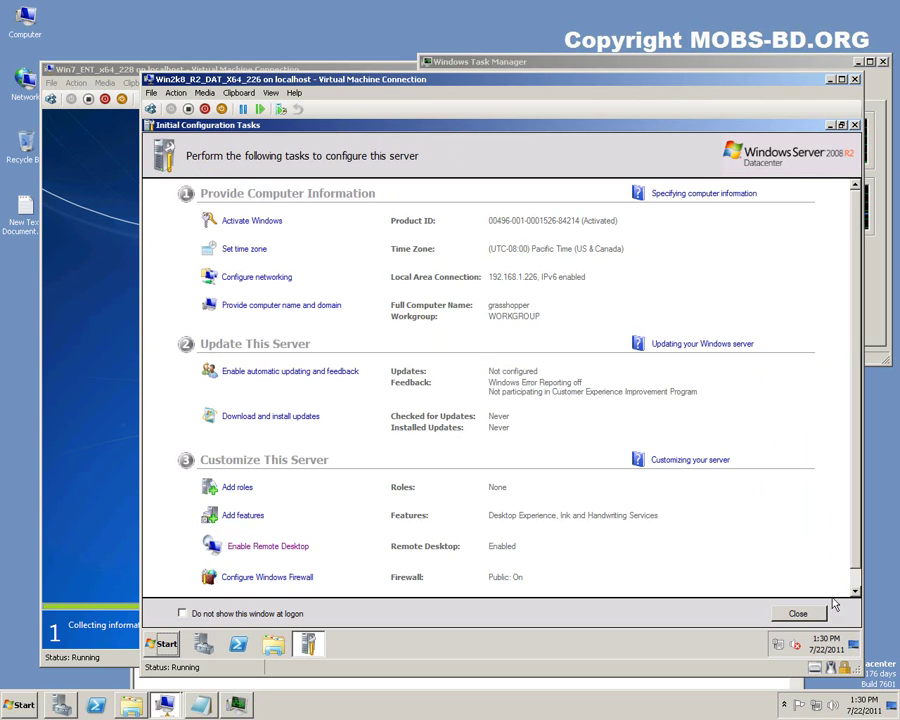
pyautogui.scroll(-1, 815, 600)
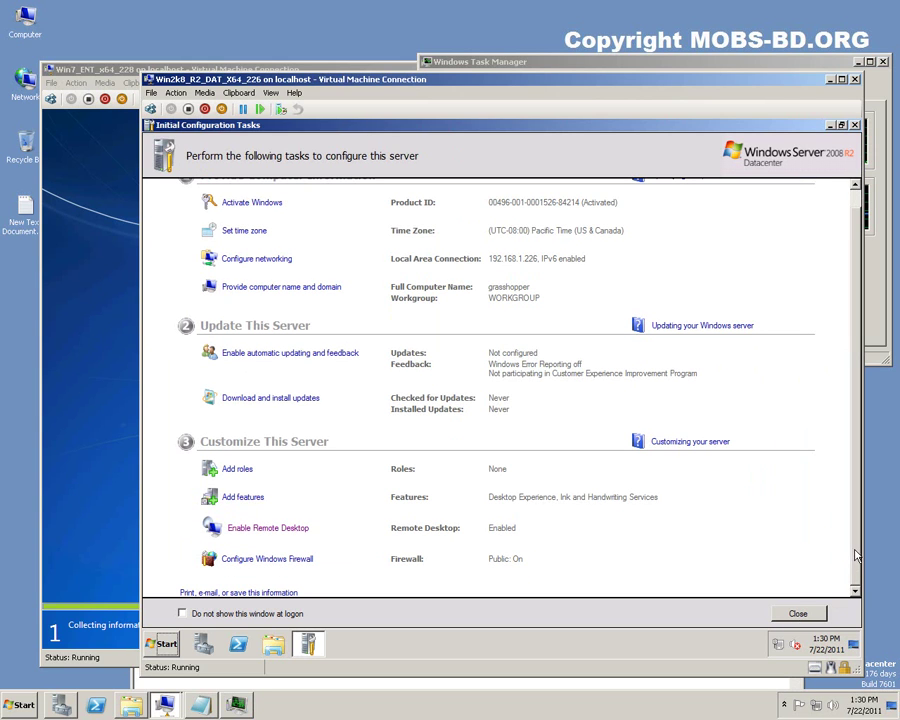
pyautogui.scroll(1, 857, 490)
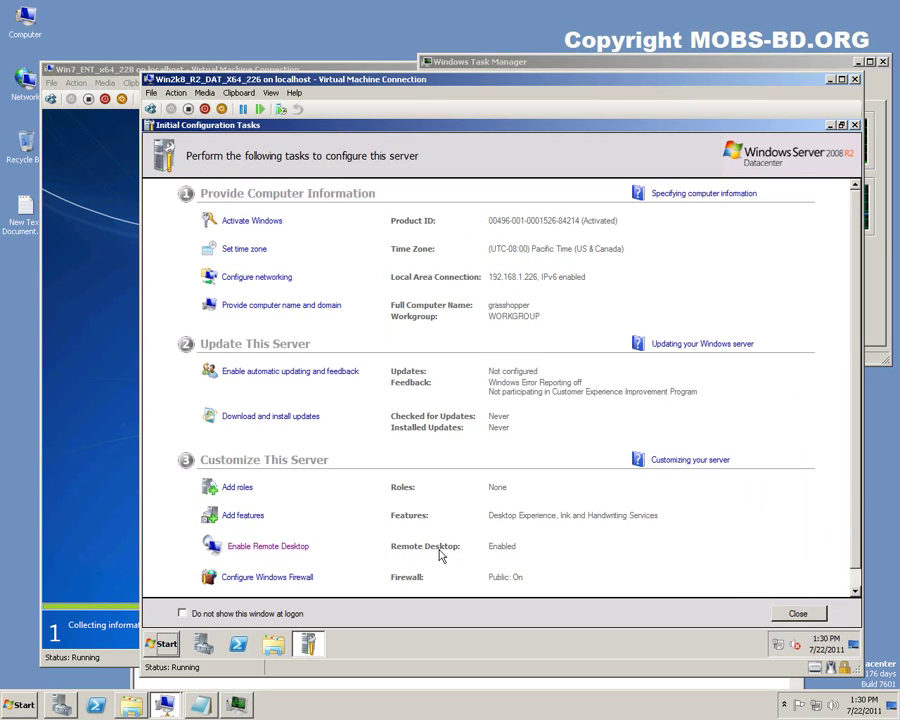
pyautogui.click(797, 613)
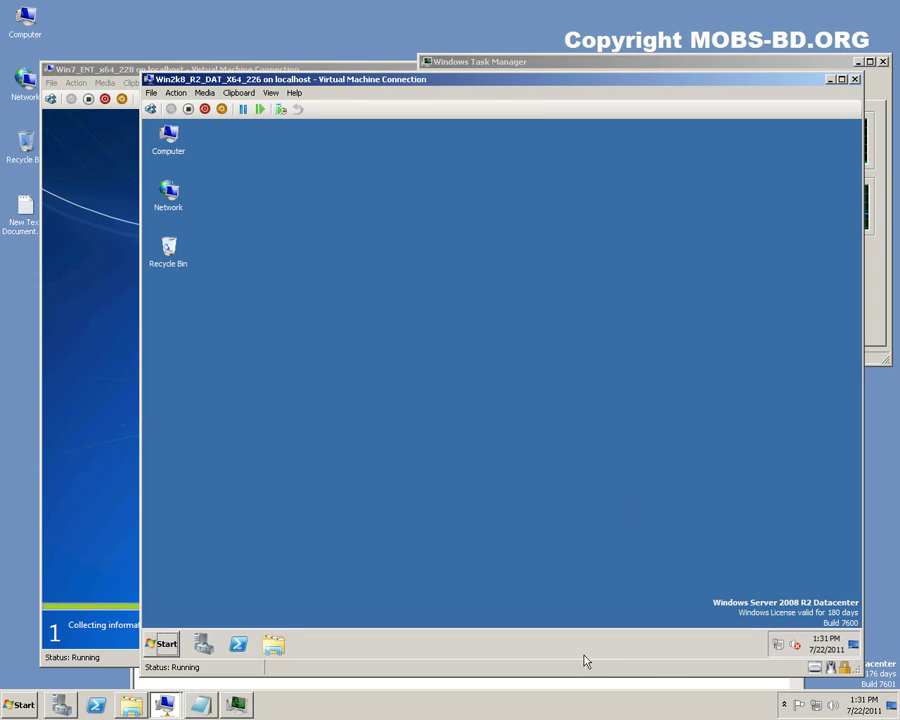
# Check the Windows 7 VM's install progress, then return to the server VM and dismiss the network flyout.
pyautogui.click(97, 662)
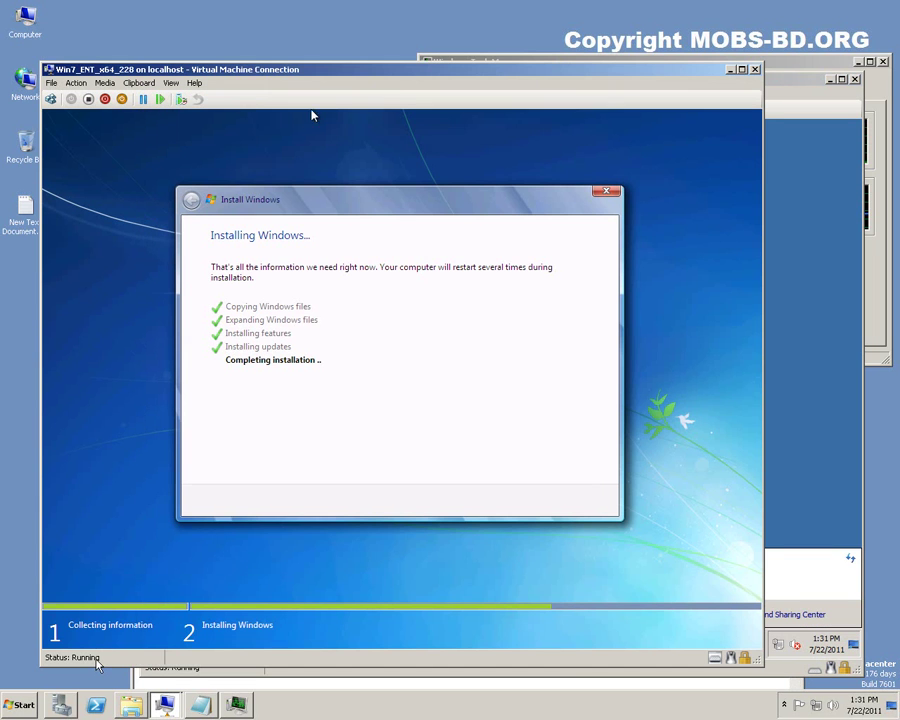
pyautogui.click(778, 676)
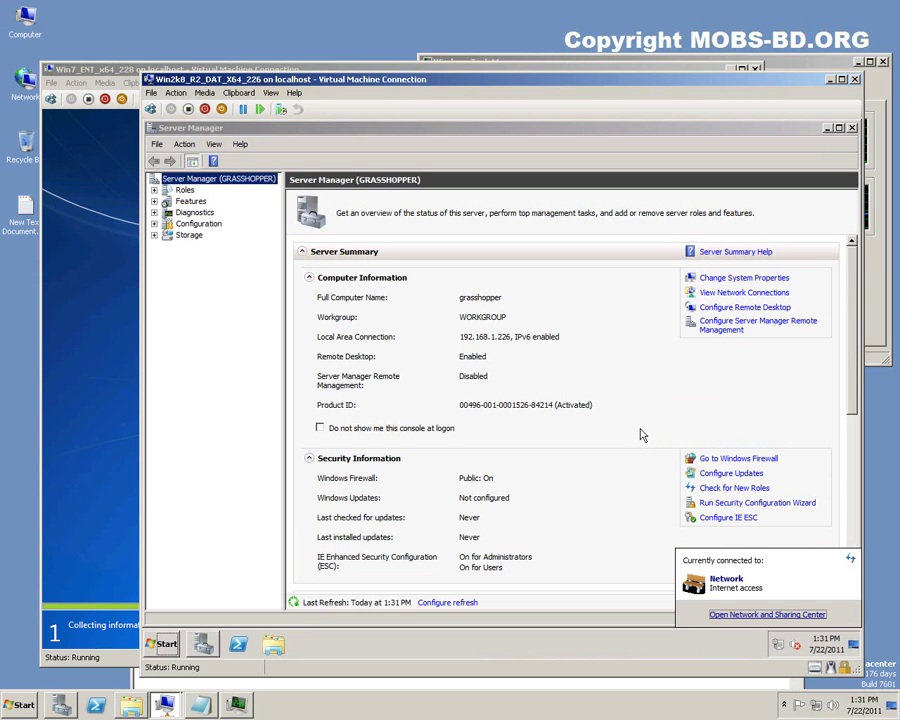
pyautogui.click(471, 385)
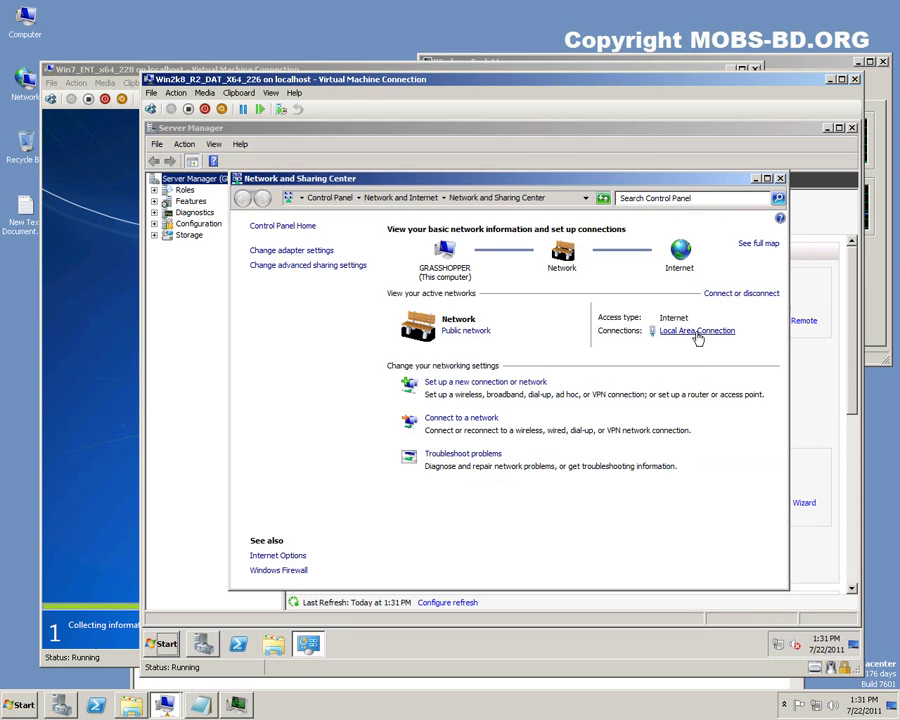
# Review the Local Area Connection's static IPv4 settings (192.168.1.226) and preferred DNS server.
pyautogui.click(662, 332)
pyautogui.click(418, 496)
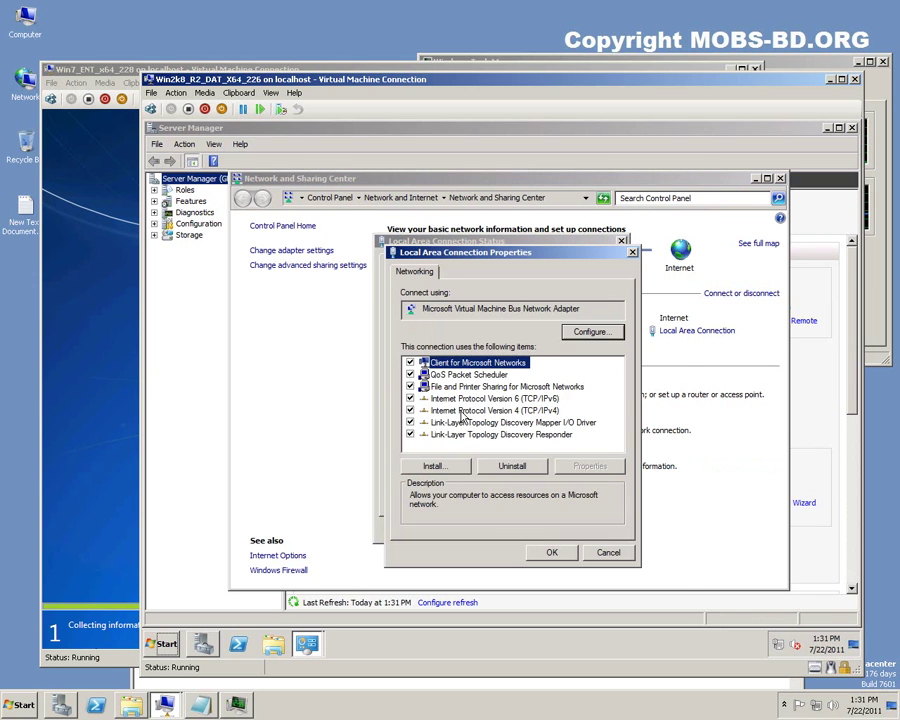
pyautogui.doubleClick(461, 412)
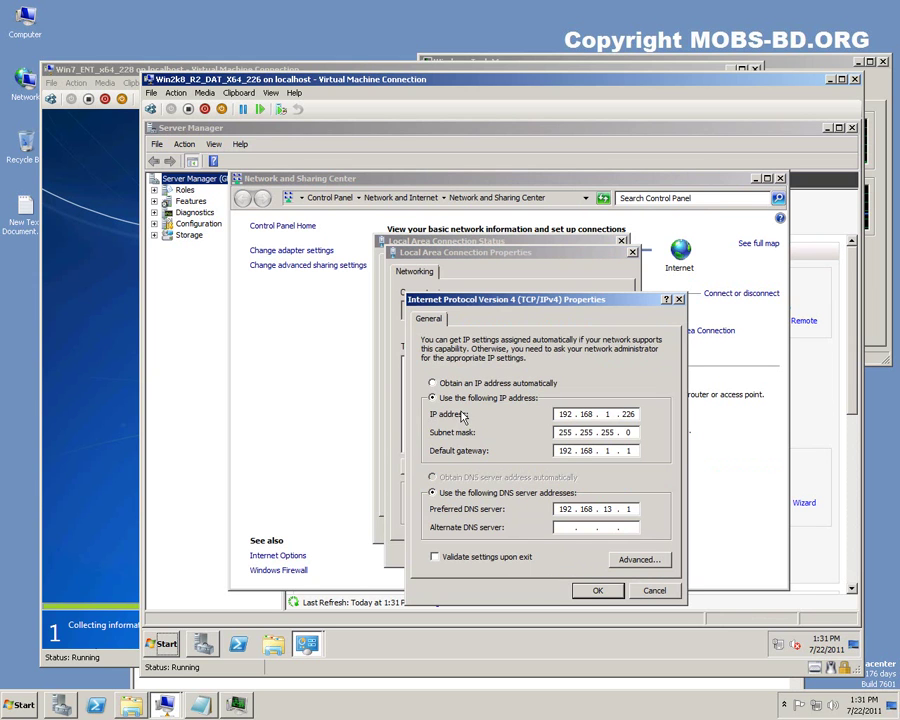
pyautogui.click(629, 509)
# Cancel the IPv4, properties and status dialogs and close Network and Sharing Center.
pyautogui.click(656, 591)
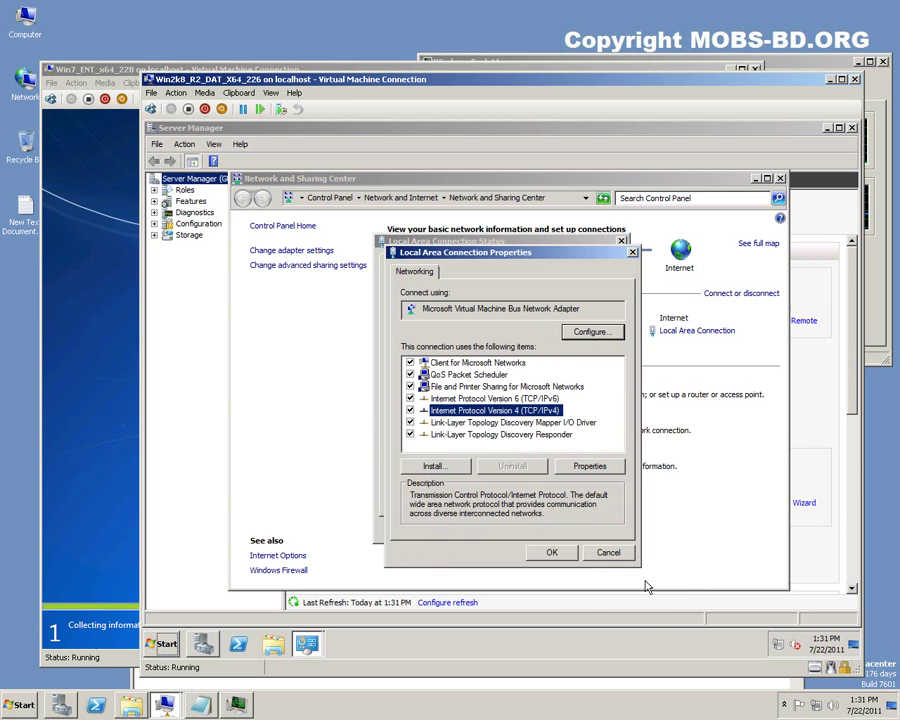
pyautogui.click(608, 555)
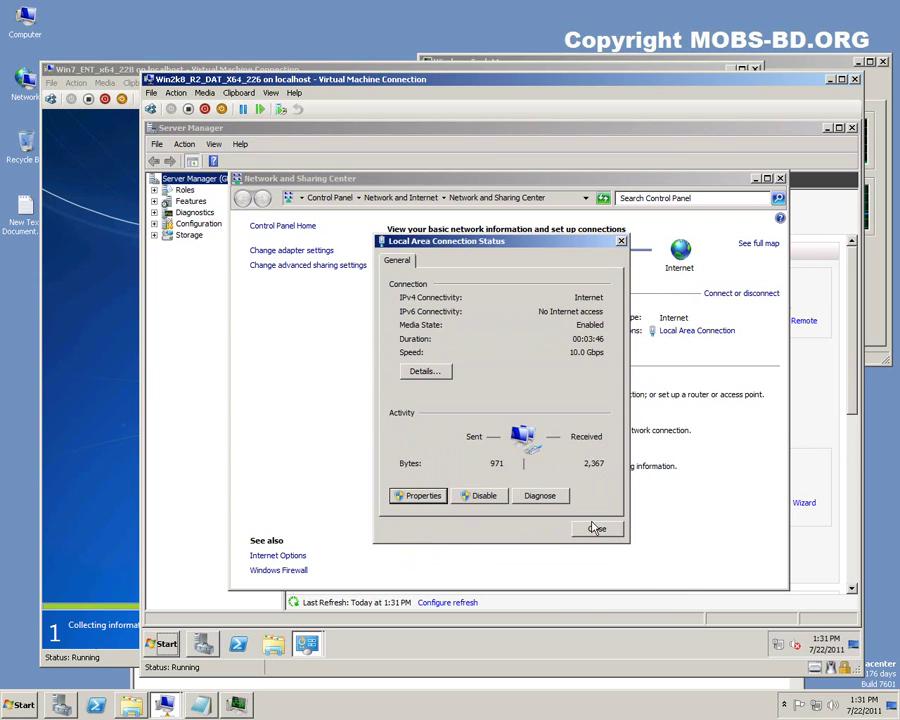
pyautogui.click(595, 527)
pyautogui.click(780, 180)
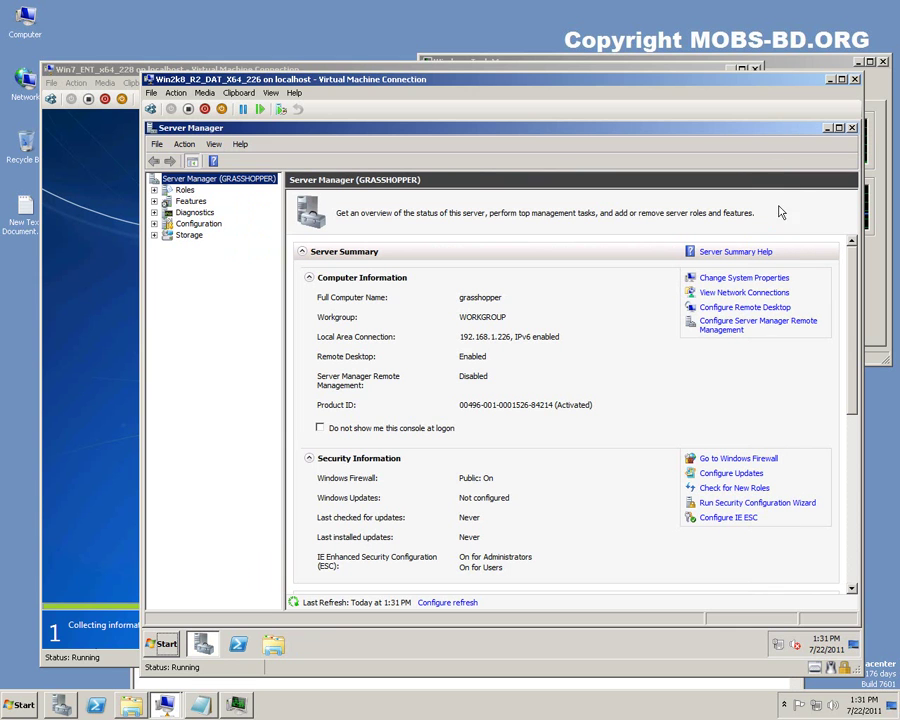
# Enable Server Manager remote management.
pyautogui.click(735, 328)
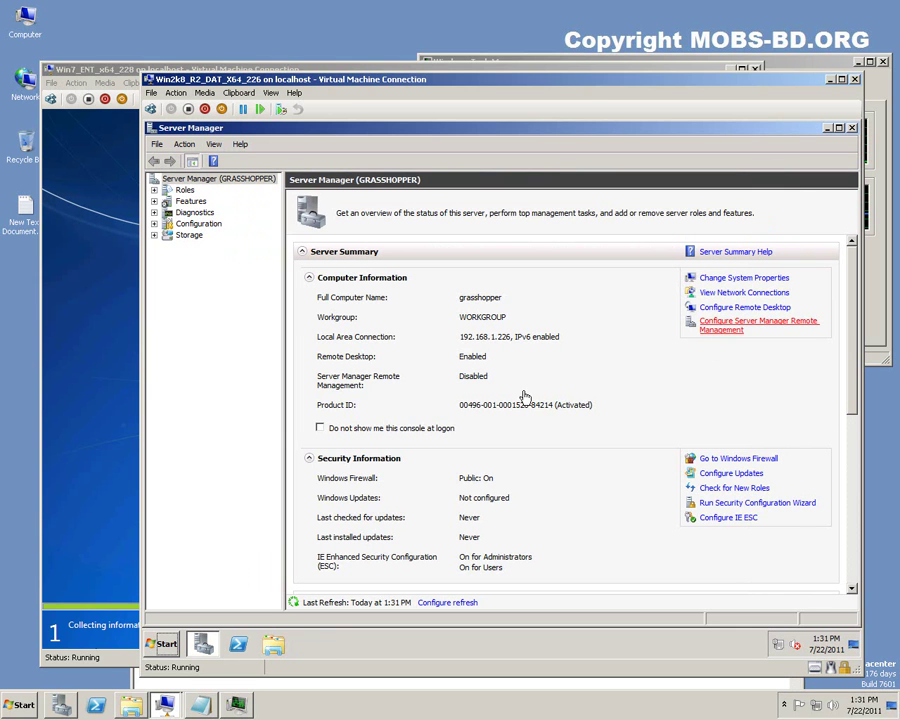
pyautogui.click(438, 313)
pyautogui.click(527, 436)
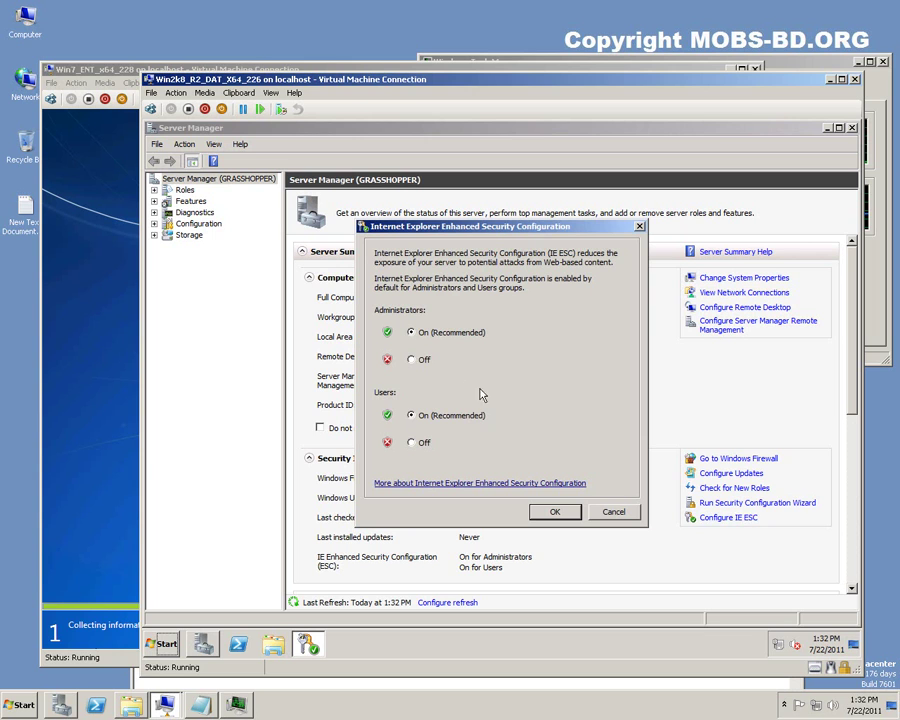
# Turn IE Enhanced Security Configuration Off for both Administrators and Users.
pyautogui.click(421, 360)
pyautogui.click(420, 446)
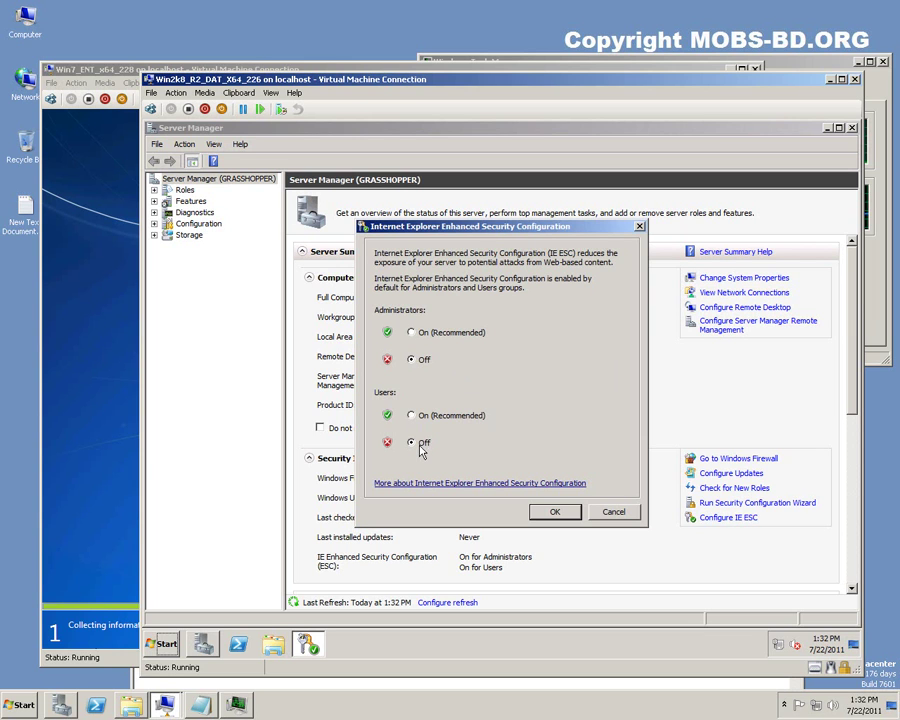
pyautogui.click(550, 513)
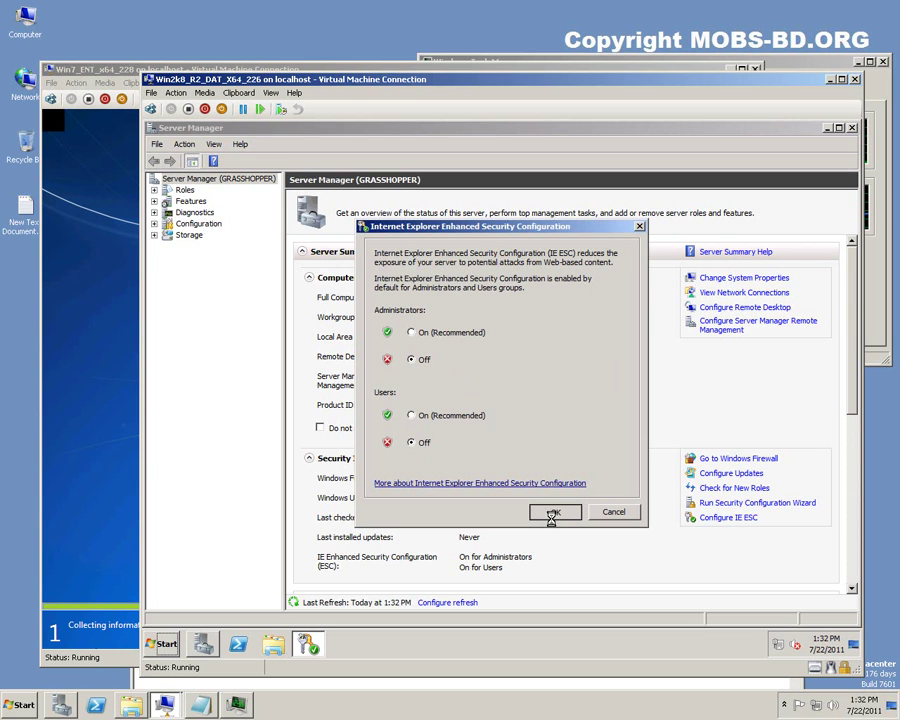
# Add the Notepad note 'on a production server u should never turn these off', then return to the VM.
pyautogui.click(200, 705)
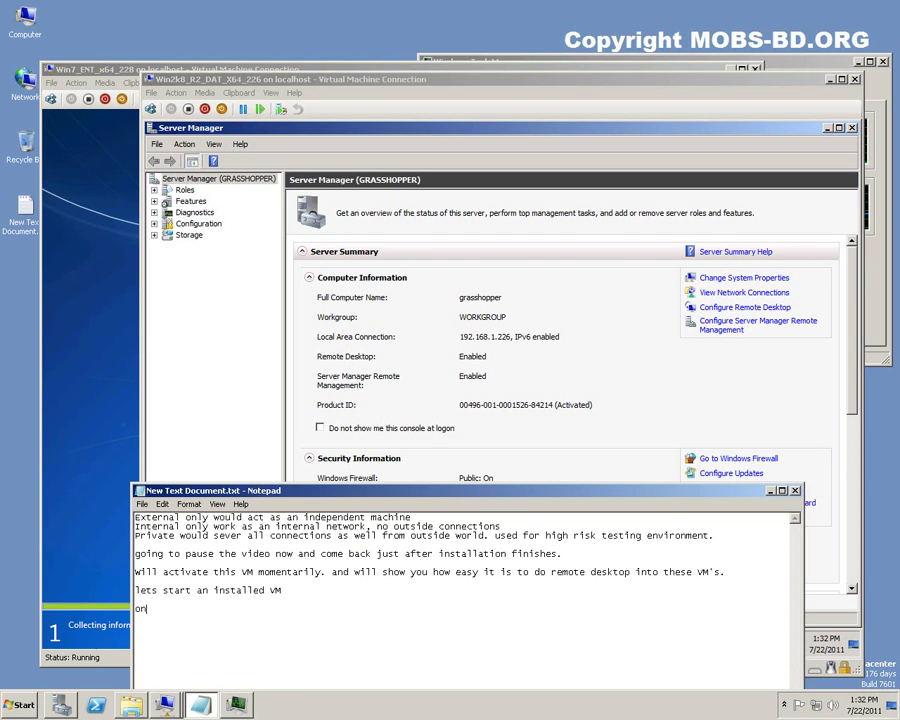
pyautogui.write('duction se')
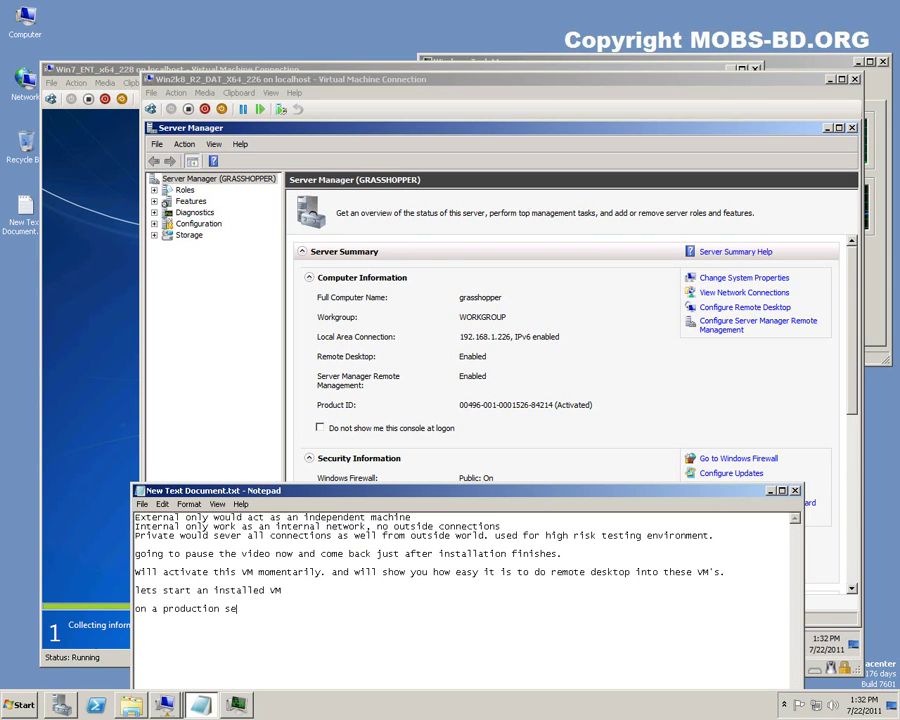
pyautogui.write('rver u should neve')
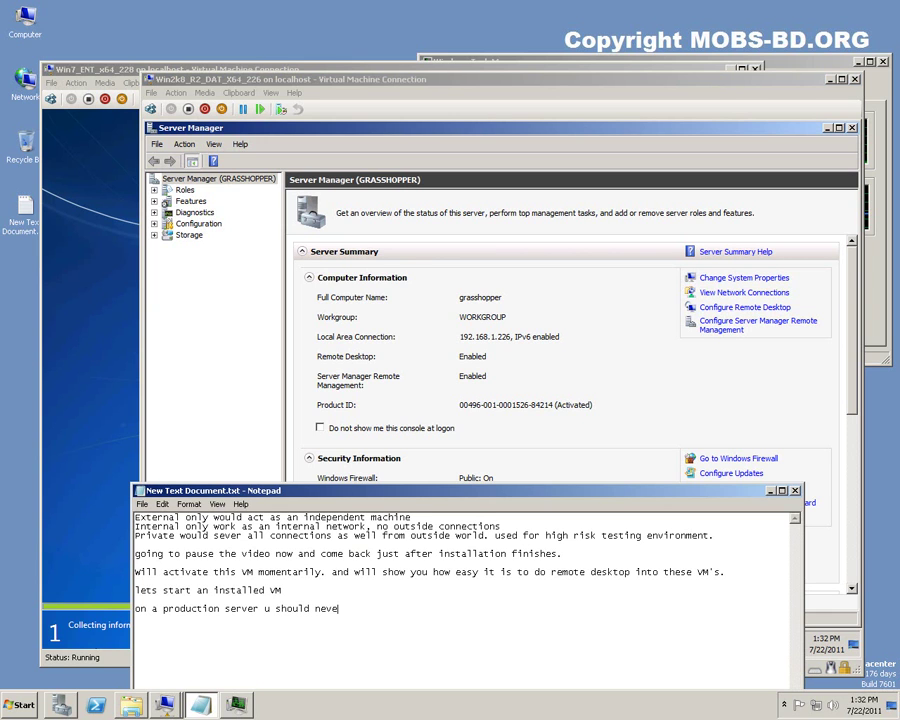
pyautogui.write('r turn these off')
pyautogui.click(543, 345)
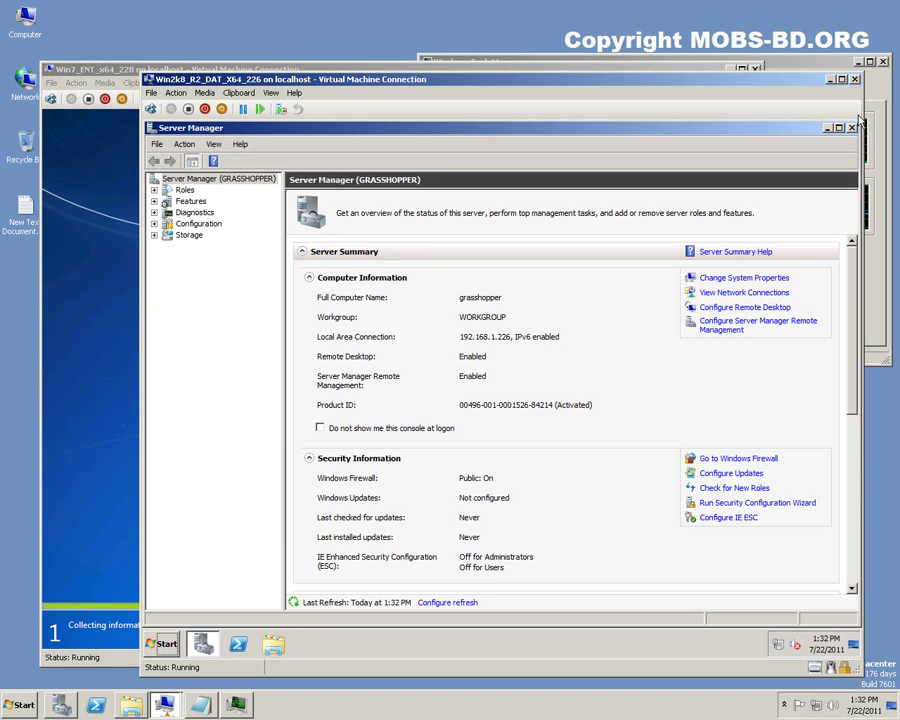
# Close Server Manager and log off Win2k8_R2_DAT_X64_226 from its Start menu.
pyautogui.click(851, 129)
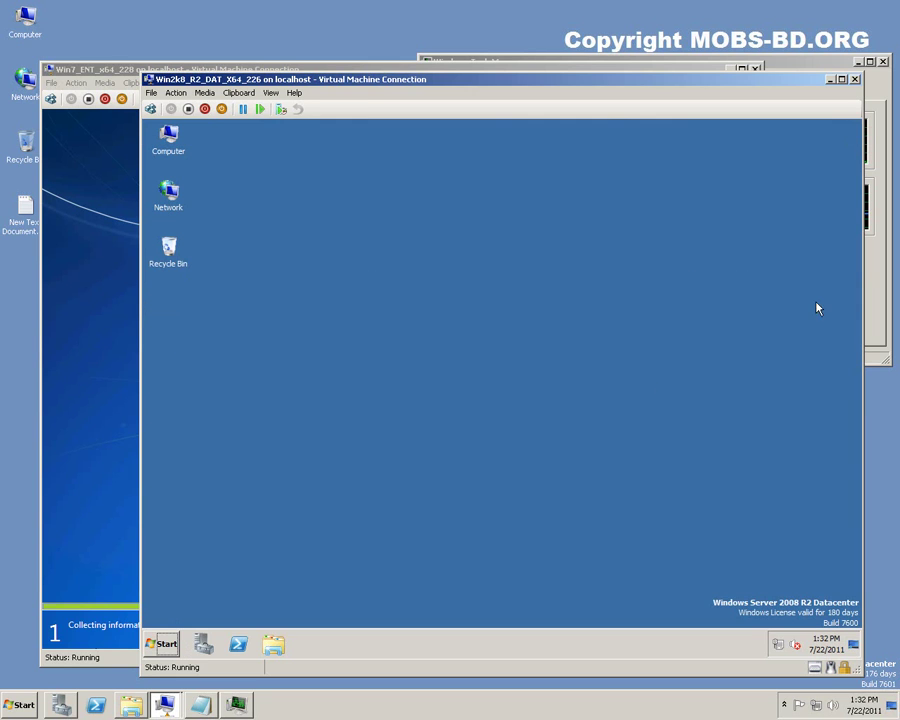
pyautogui.click(163, 644)
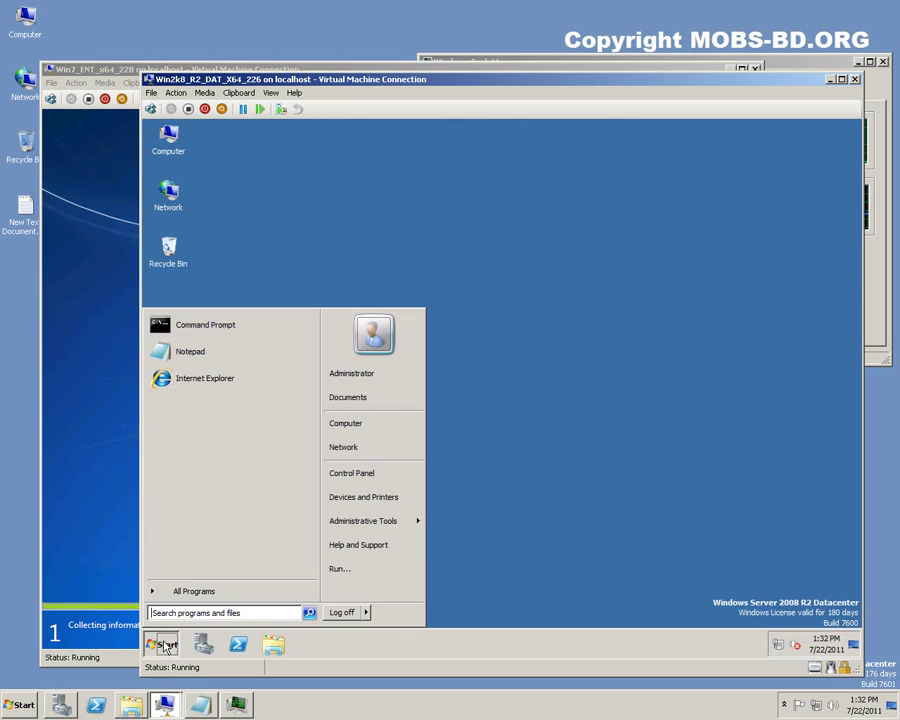
pyautogui.click(367, 613)
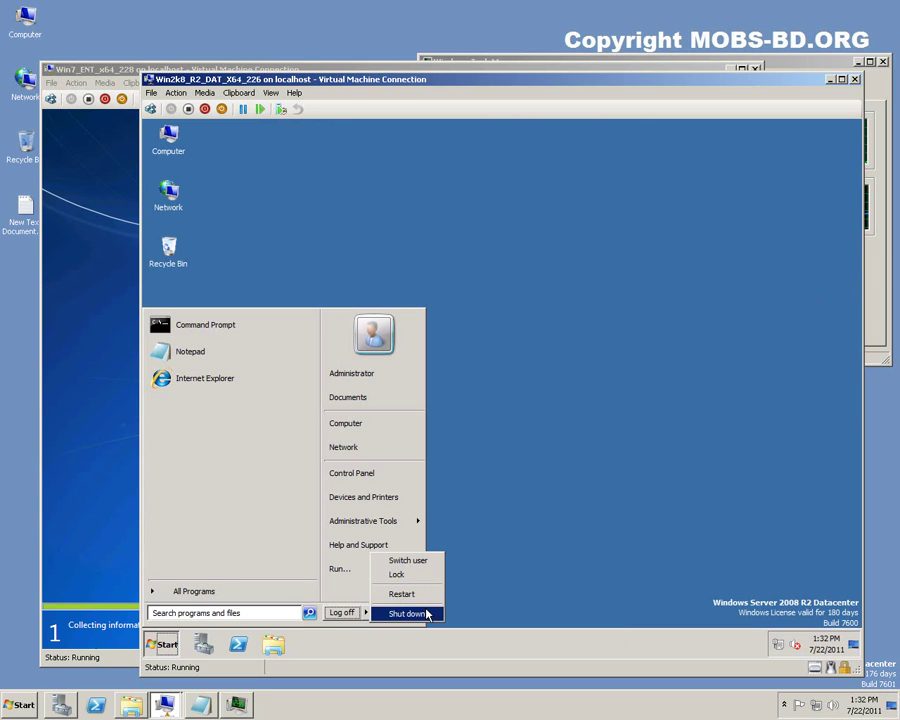
pyautogui.click(341, 612)
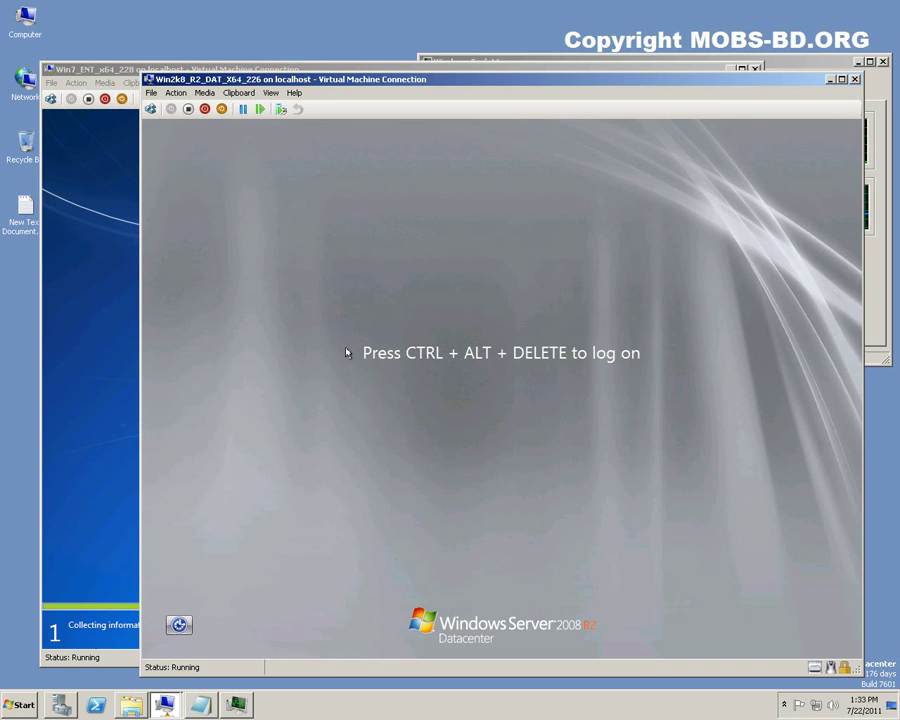
pyautogui.press('super')
# Remote Desktop to 192.168.1.226 with the administrator password, accepting the certificate warning.
pyautogui.click(112, 379)
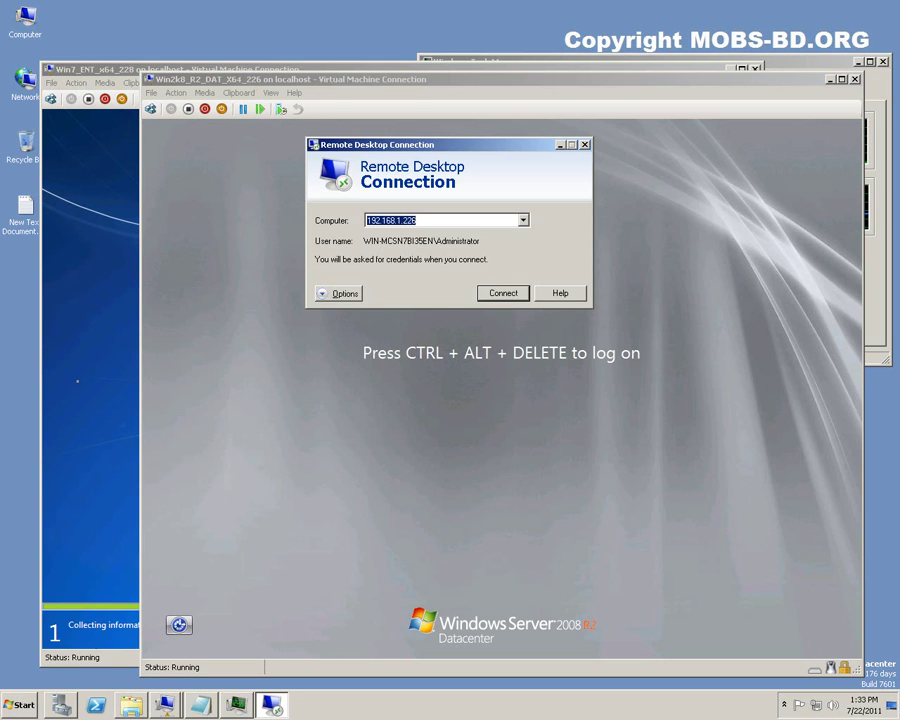
pyautogui.click(502, 291)
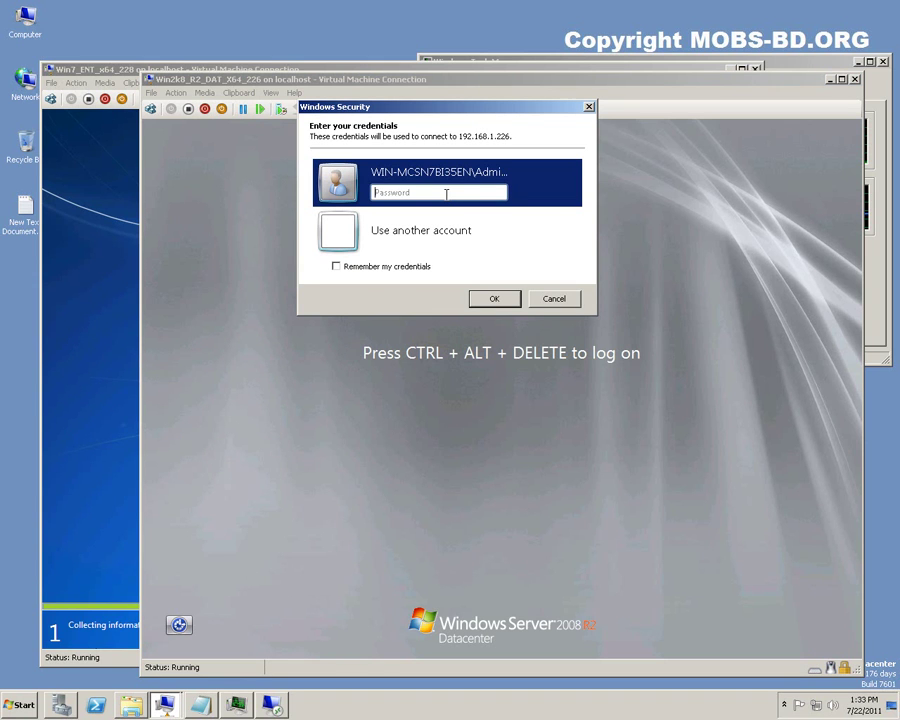
pyautogui.write('•••••••••')
pyautogui.press('Return')
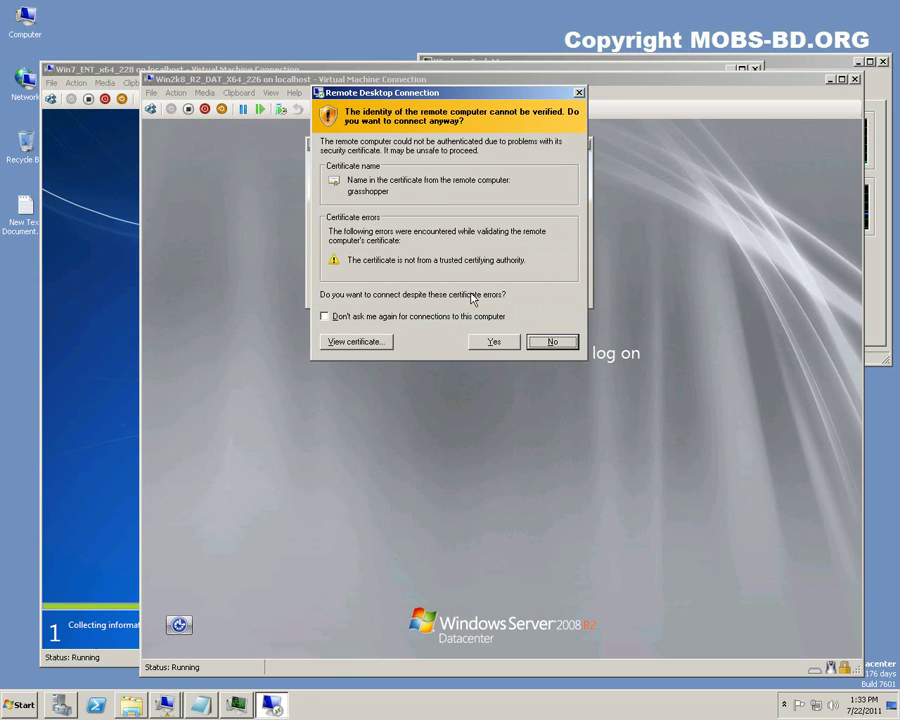
pyautogui.click(483, 344)
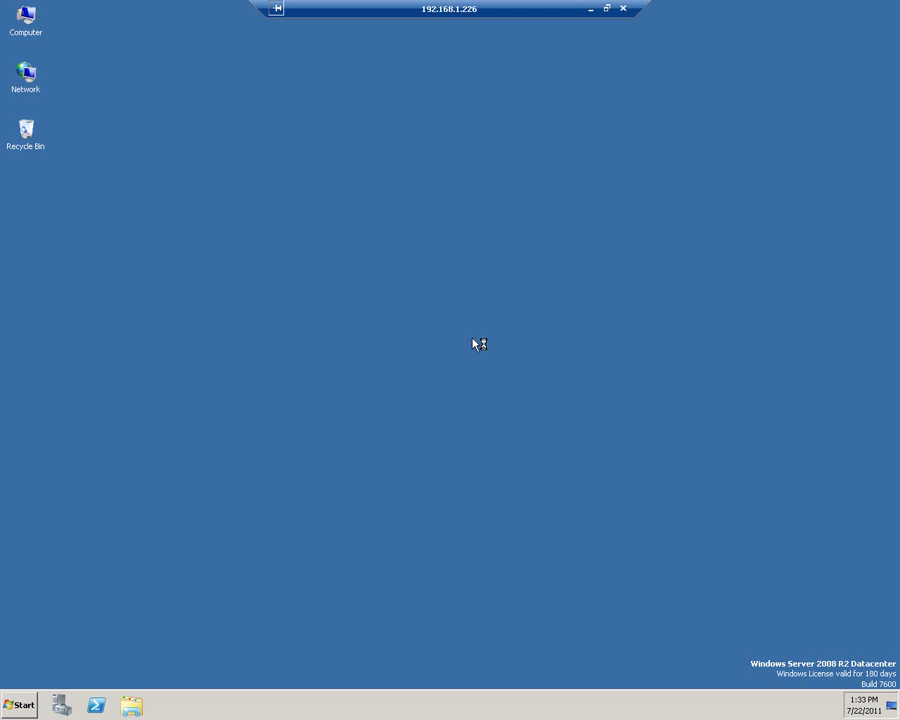
# Window and enlarge the remote session, then close Initial Configuration Tasks and Server Manager.
pyautogui.click(606, 8)
pyautogui.moveTo(457, 17); pyautogui.dragTo(575, 175)
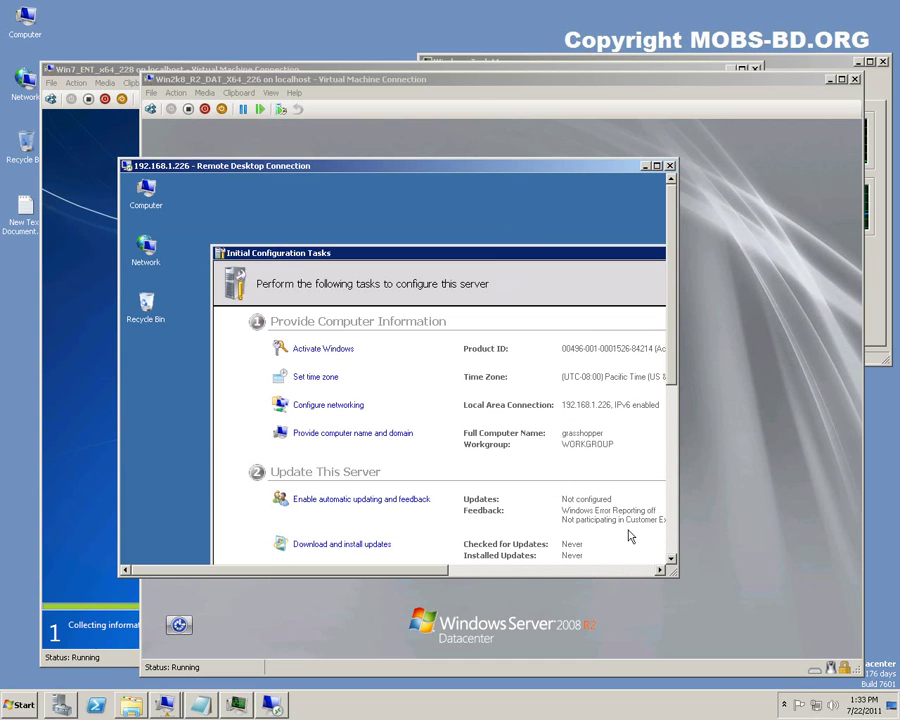
pyautogui.moveTo(674, 572); pyautogui.dragTo(825, 629)
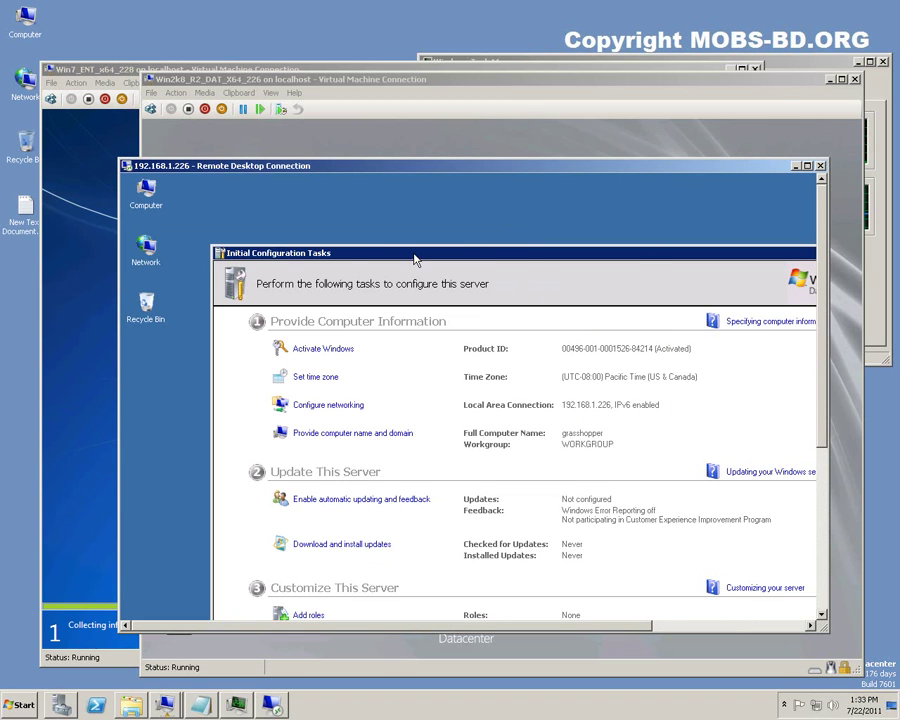
pyautogui.click(219, 253)
pyautogui.click(219, 253)
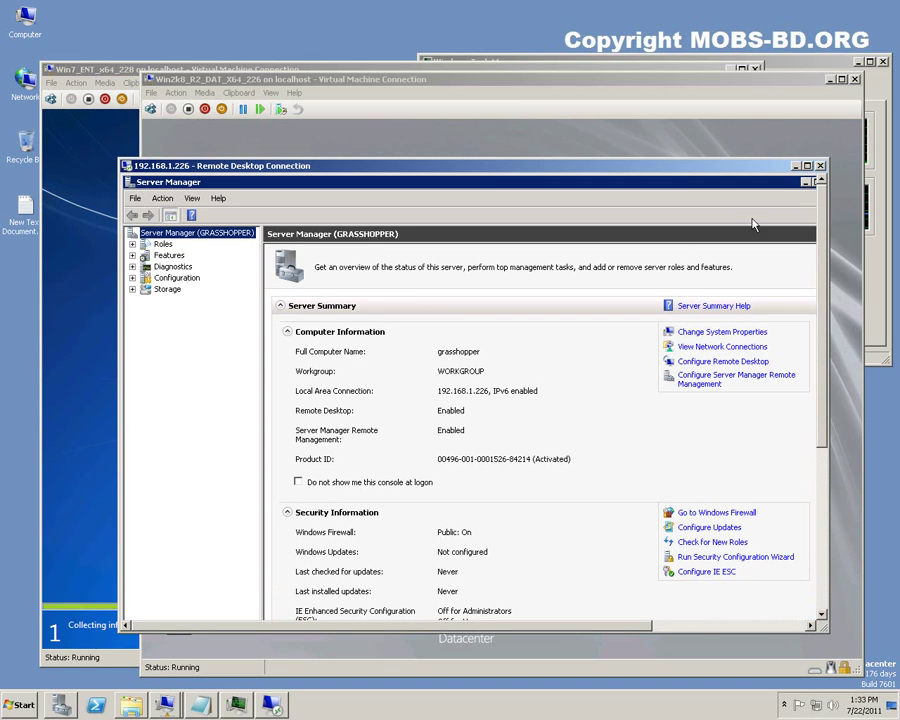
pyautogui.click(130, 185)
pyautogui.click(130, 185)
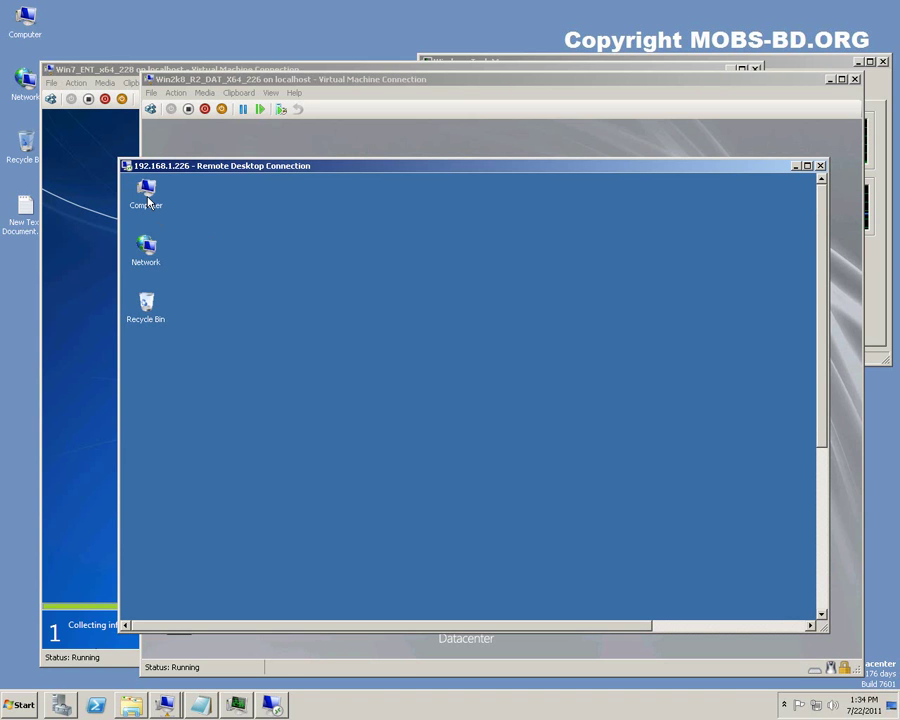
# Confirm IPv4 address 192.168.1.226 in Local Area Connection details, then return the session to full screen.
pyautogui.click(822, 611)
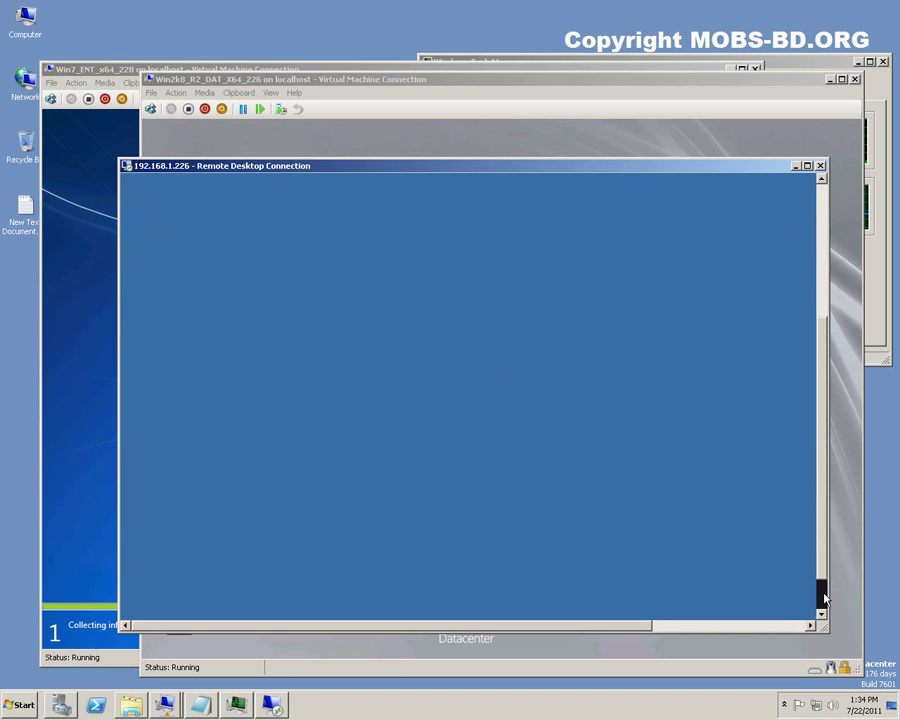
pyautogui.click(822, 611)
pyautogui.click(740, 625)
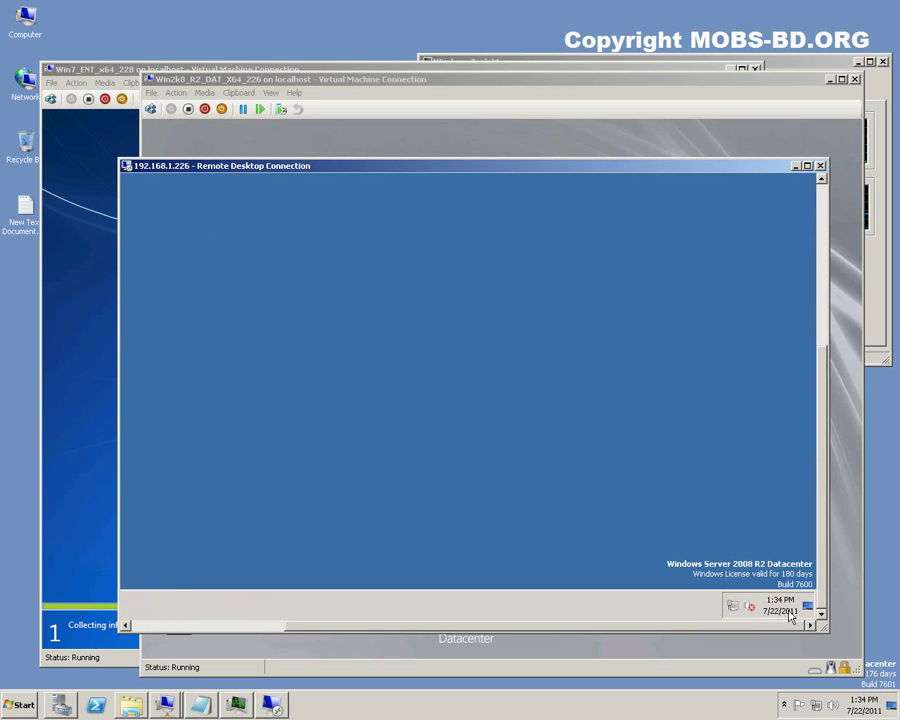
pyautogui.click(743, 608)
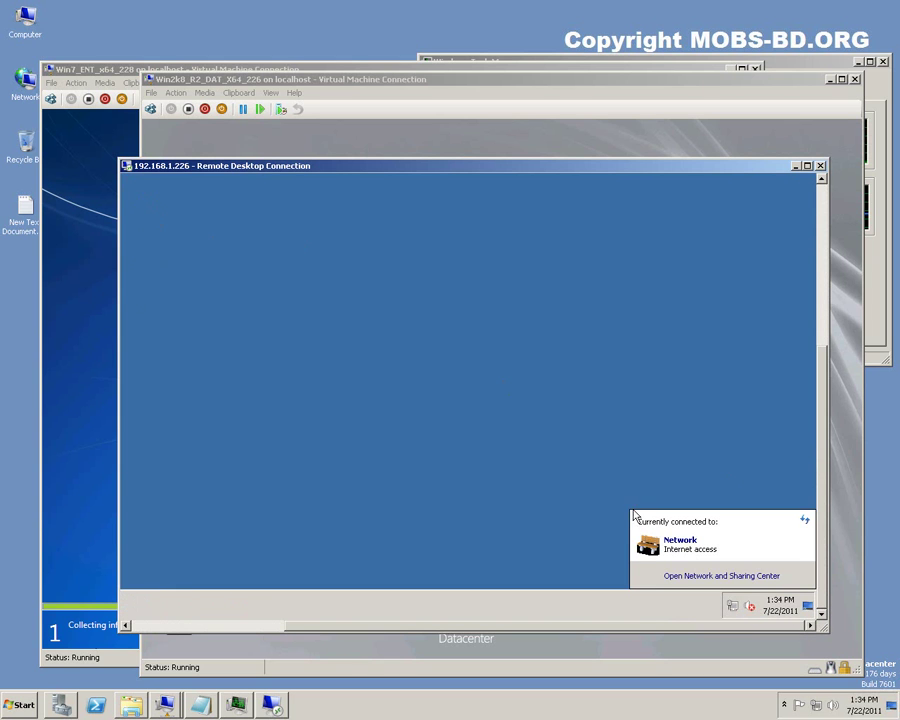
pyautogui.click(688, 577)
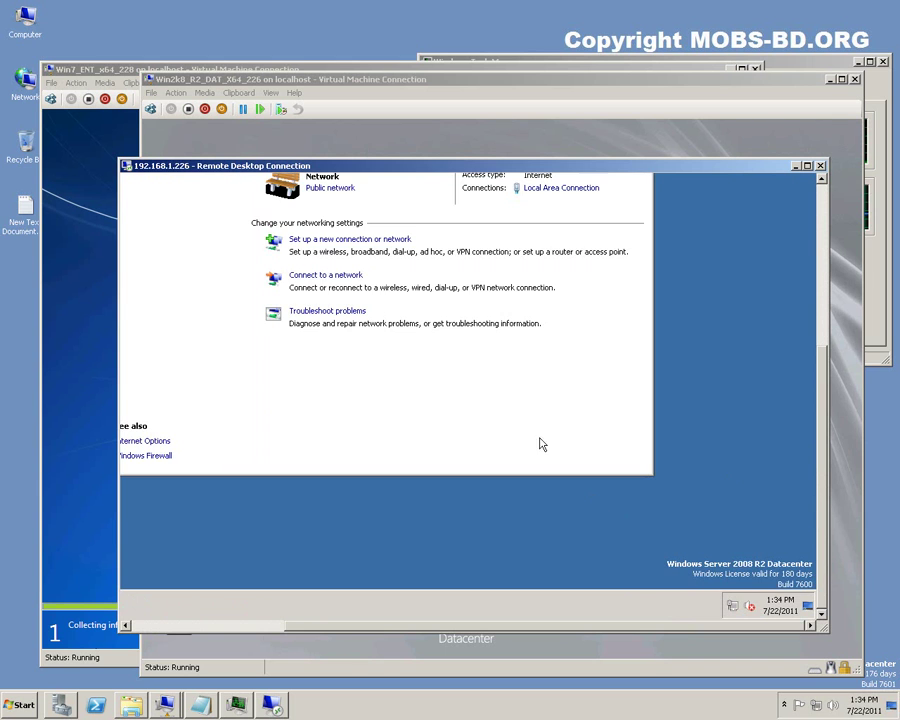
pyautogui.click(560, 188)
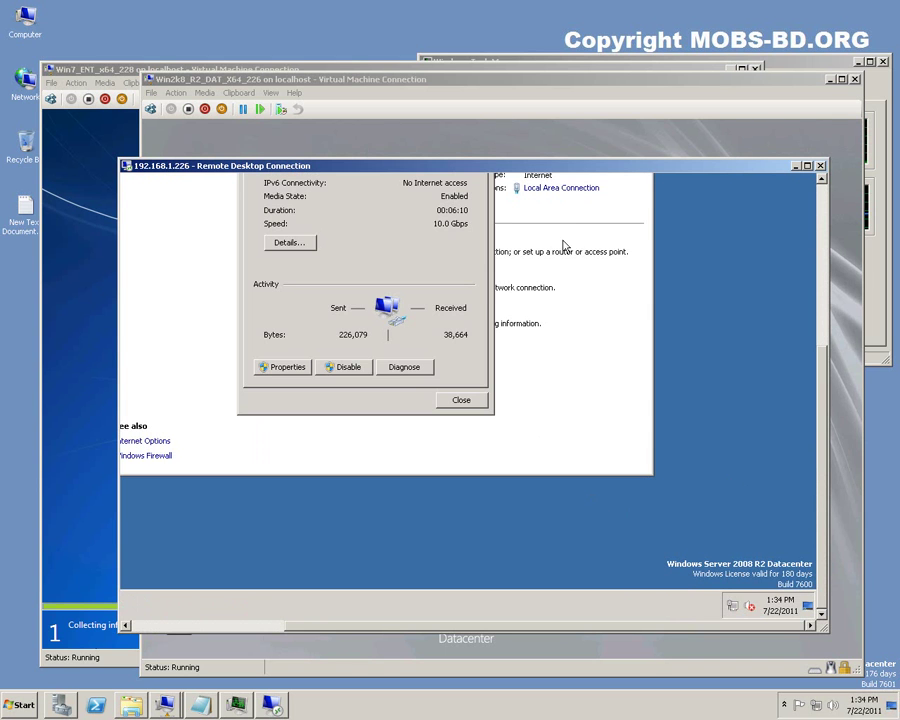
pyautogui.click(287, 243)
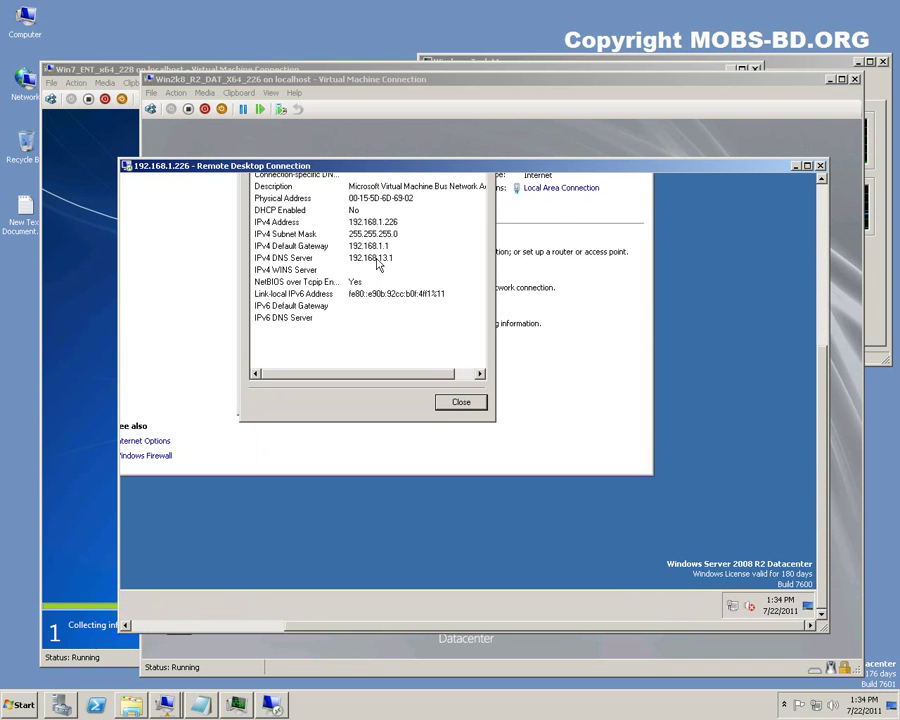
pyautogui.click(386, 226)
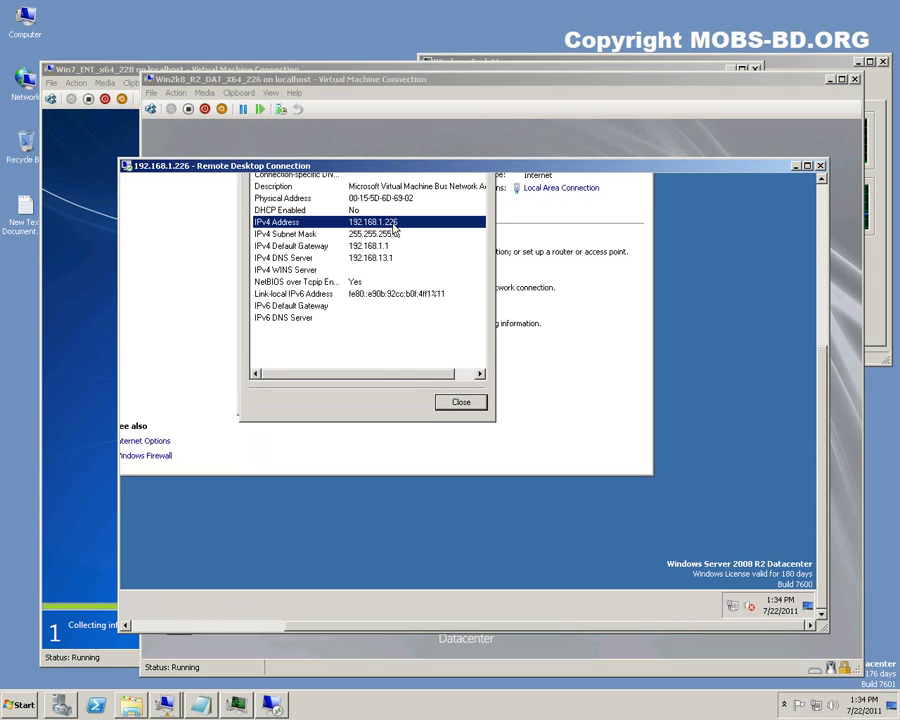
pyautogui.click(461, 403)
pyautogui.click(459, 406)
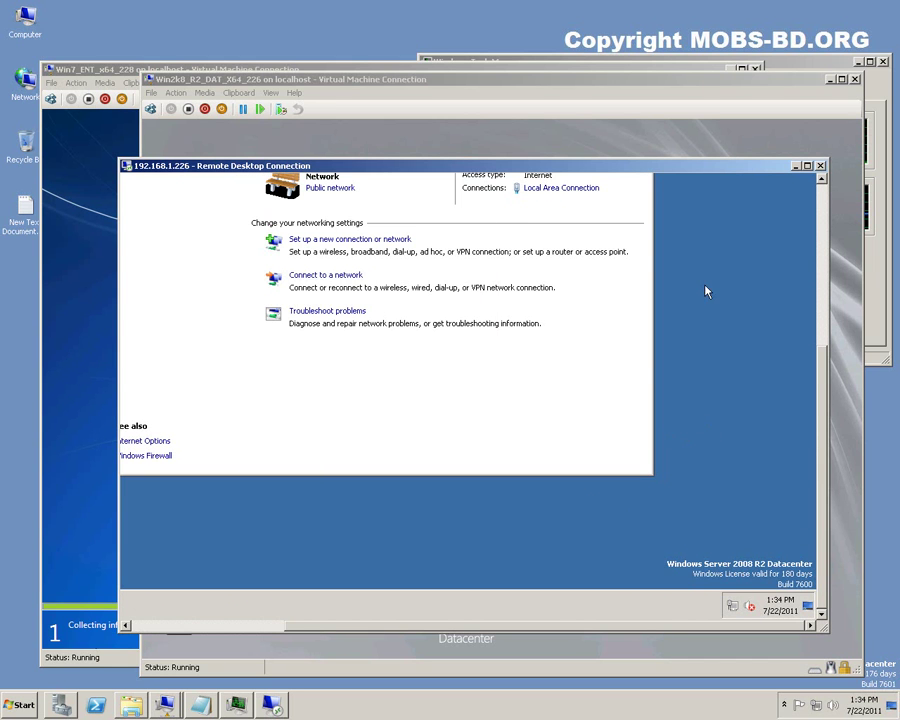
pyautogui.doubleClick(458, 165)
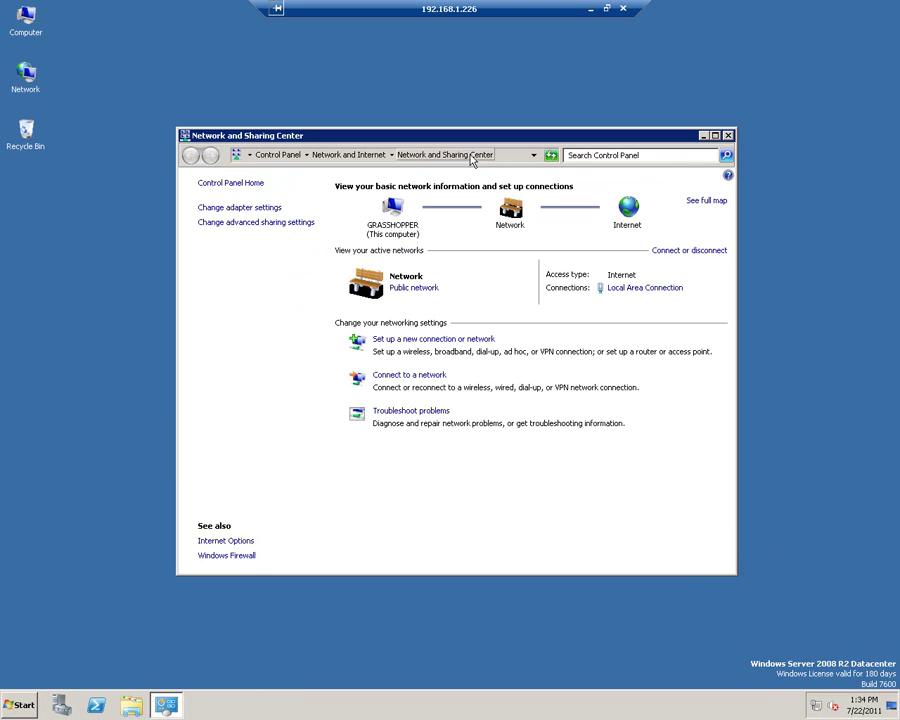
# Close Network and Sharing Center and inspect drives C: and D: in Computer.
pyautogui.click(728, 135)
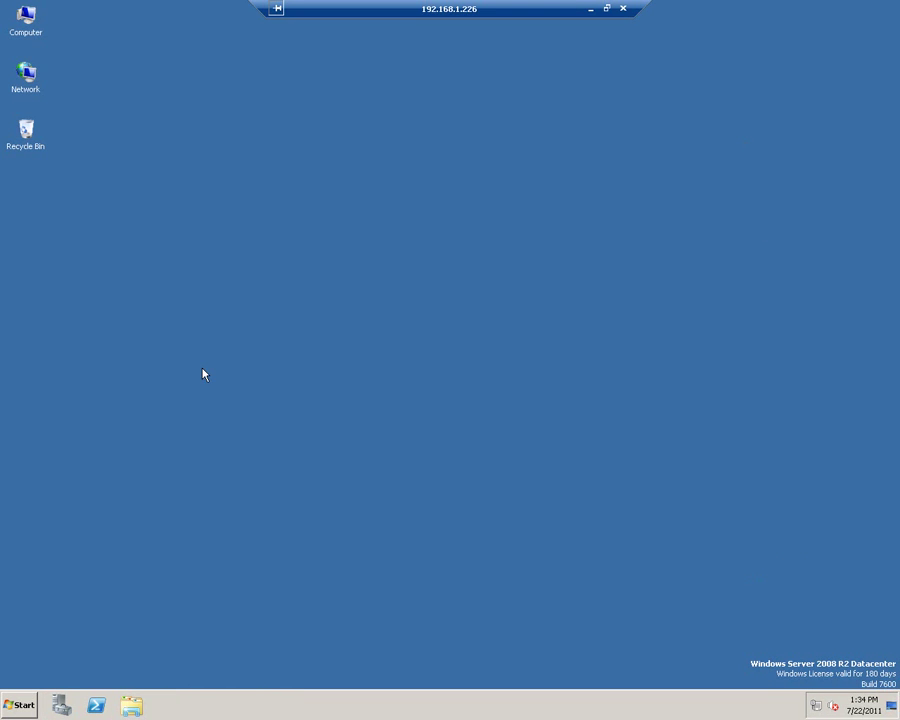
pyautogui.click(20, 705)
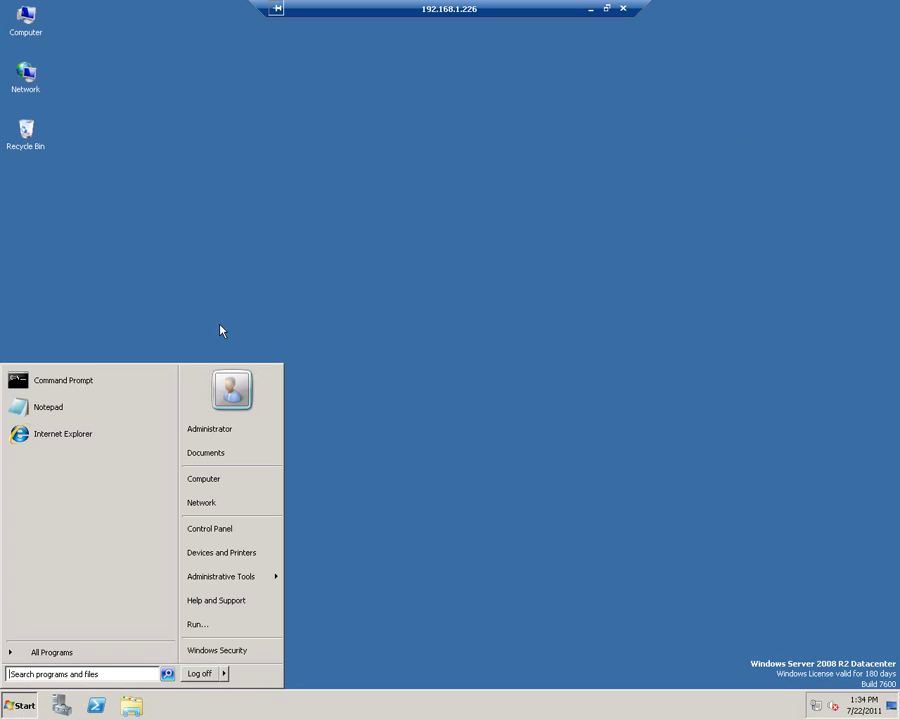
pyautogui.click(121, 122)
pyautogui.doubleClick(26, 20)
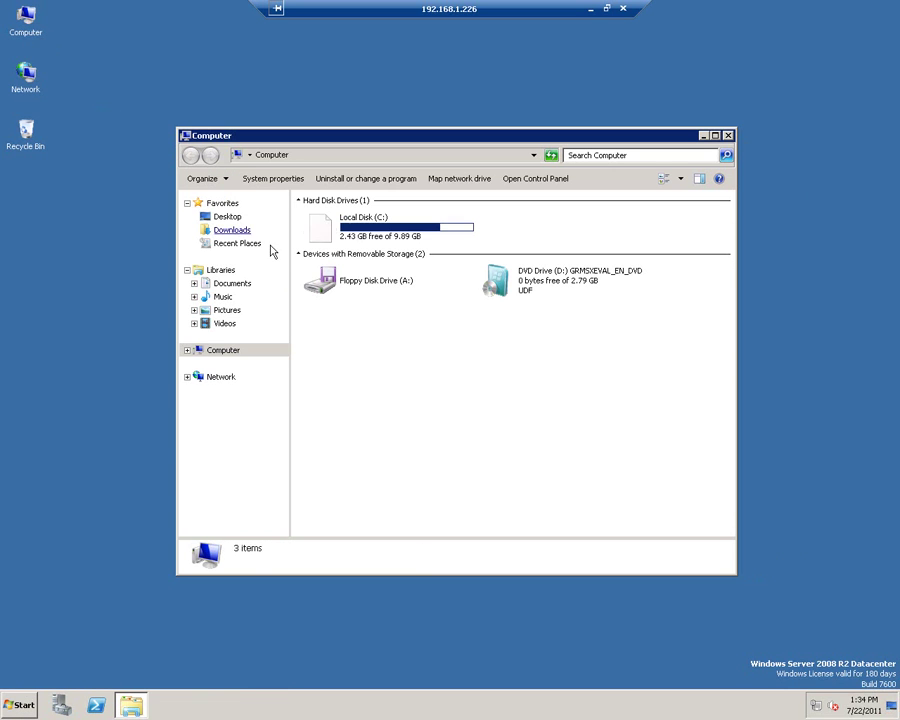
pyautogui.click(364, 236)
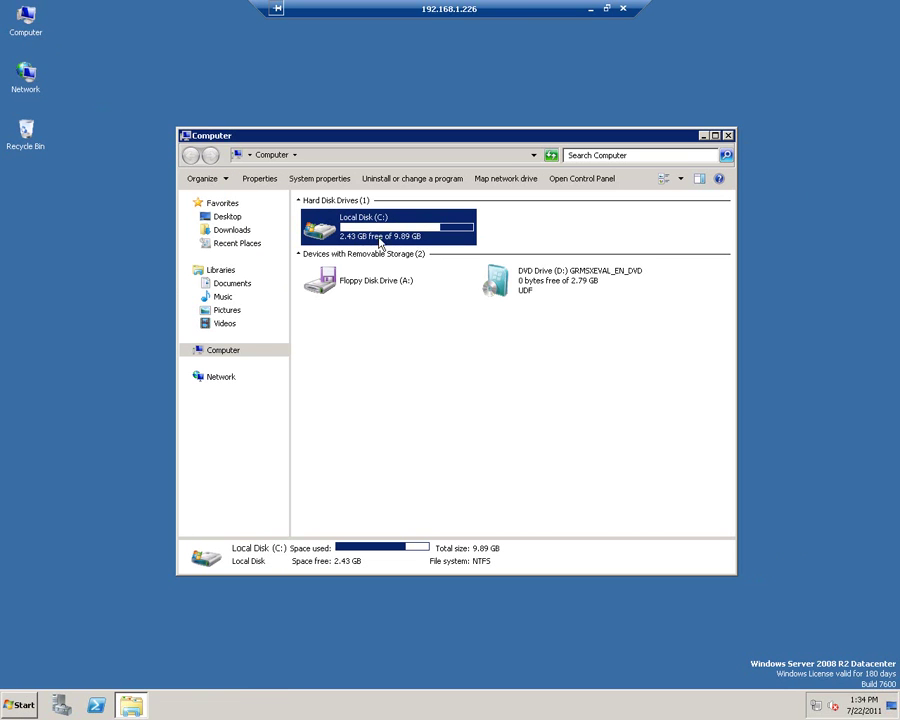
pyautogui.click(552, 283)
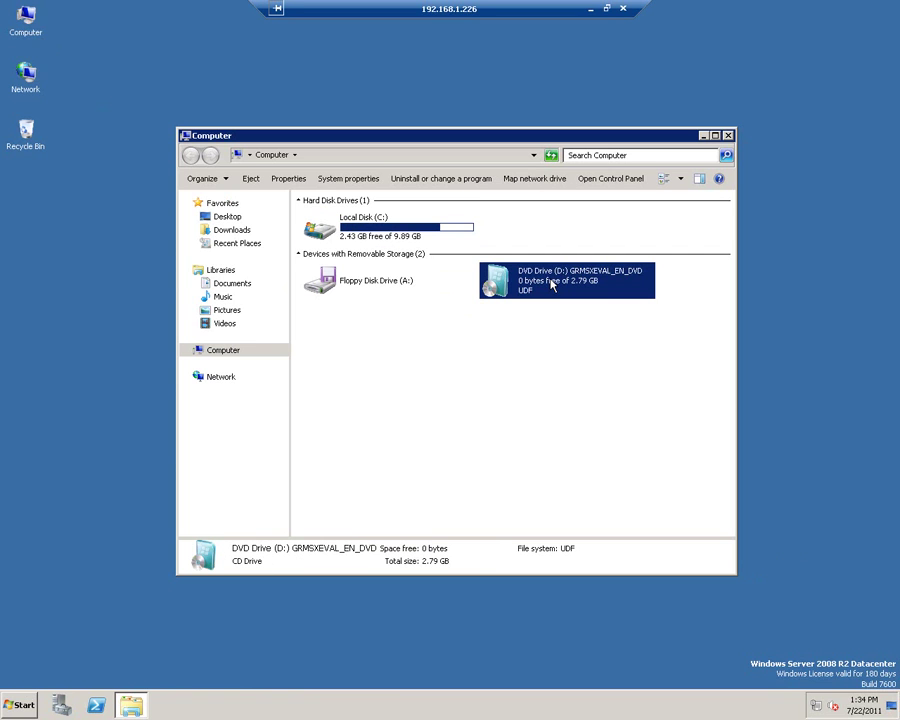
# Close Computer and disconnect the Remote Desktop session to 192.168.1.226.
pyautogui.click(575, 352)
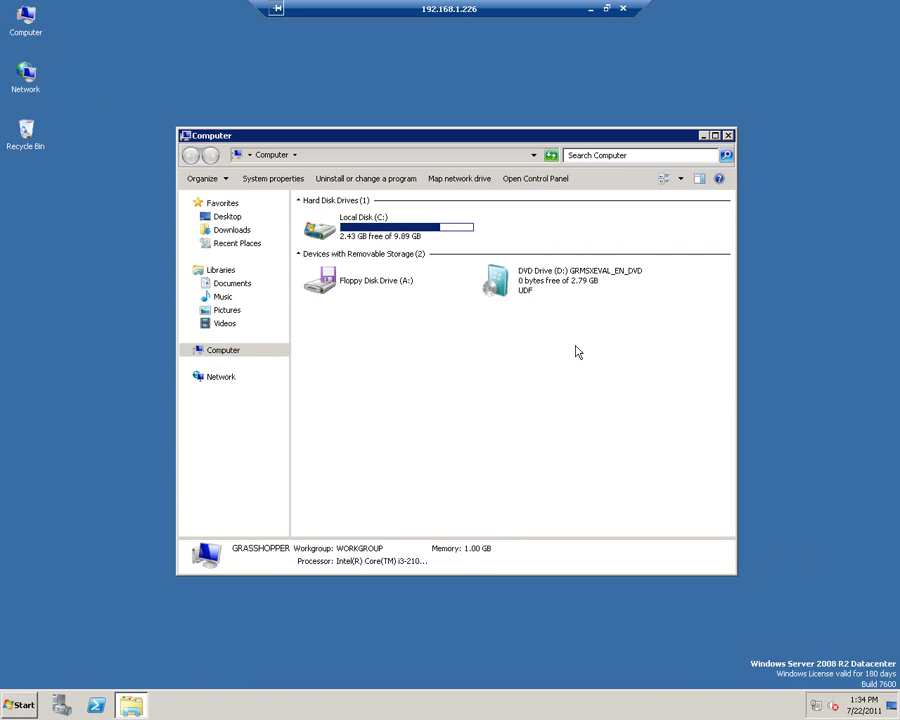
pyautogui.click(728, 137)
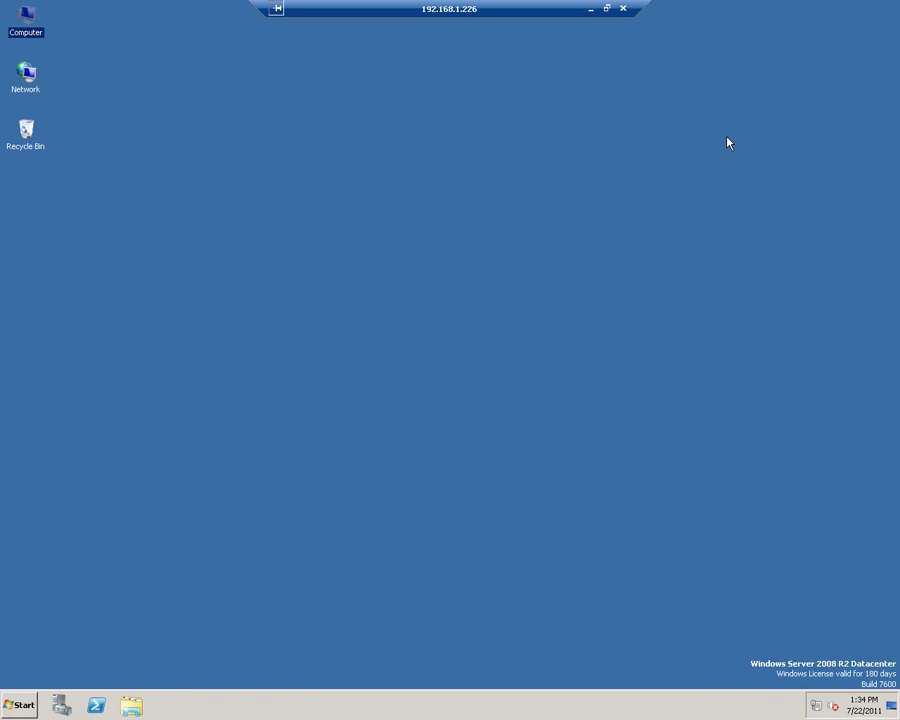
pyautogui.click(588, 258)
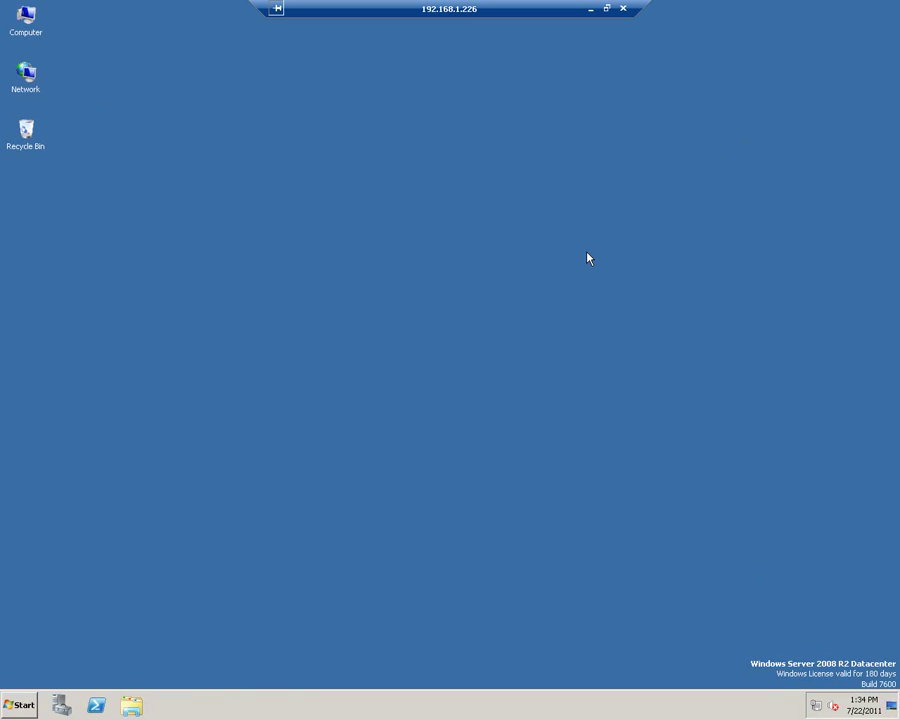
pyautogui.click(625, 12)
pyautogui.click(506, 394)
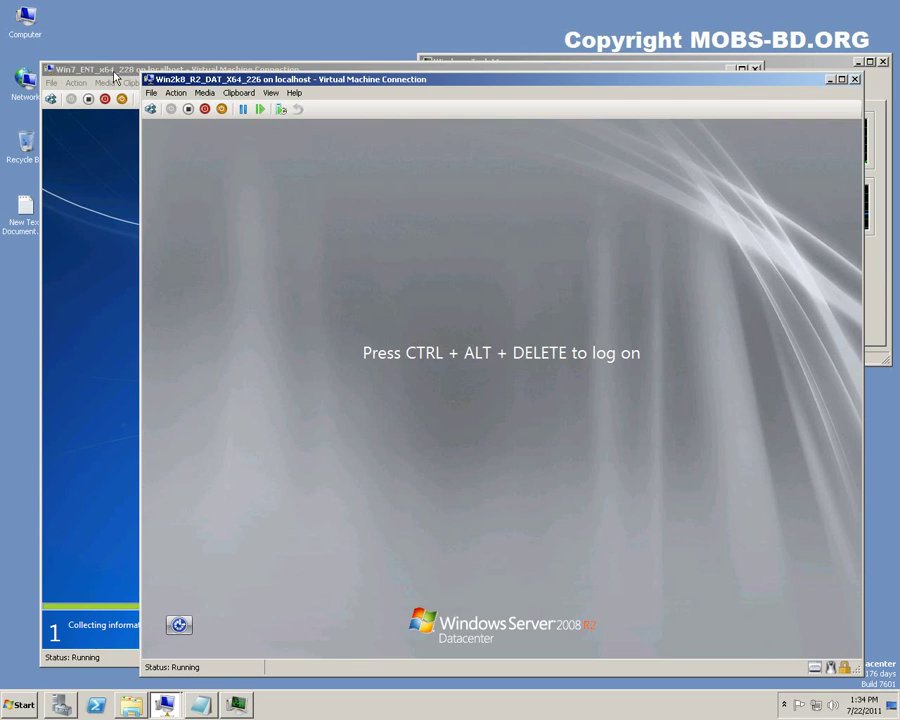
# Switch between the Windows 7 VM, the Server 2008 VM and Notepad to check setup progress.
pyautogui.click(114, 115)
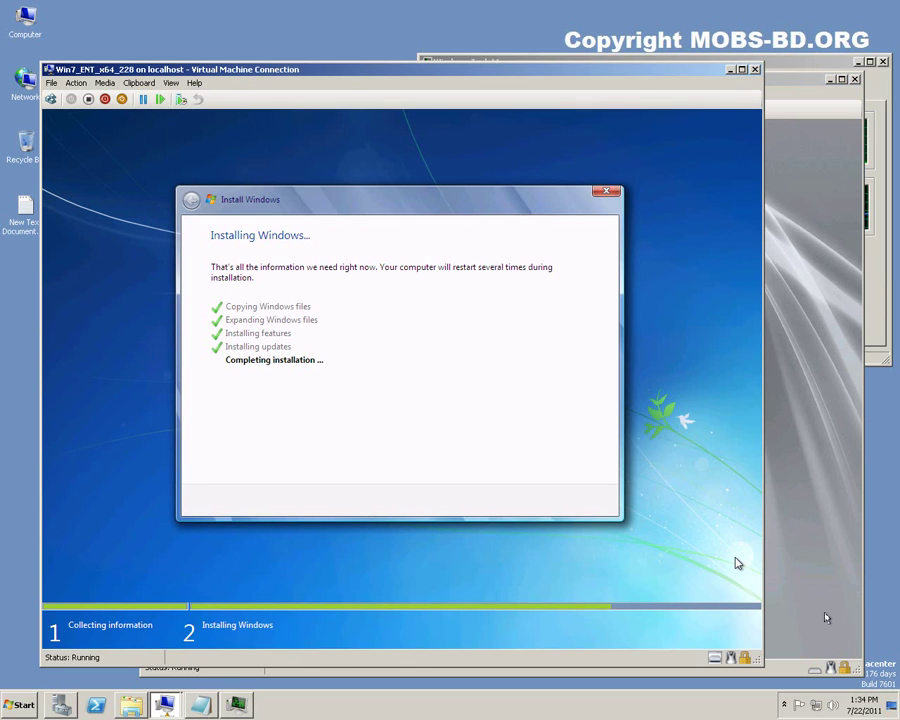
pyautogui.click(790, 672)
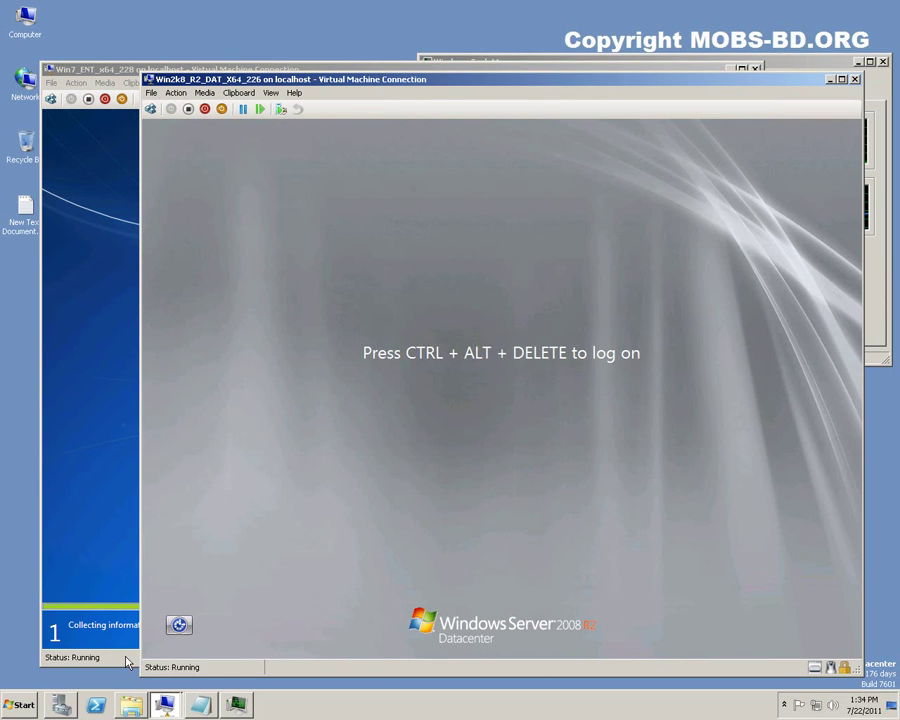
pyautogui.click(200, 705)
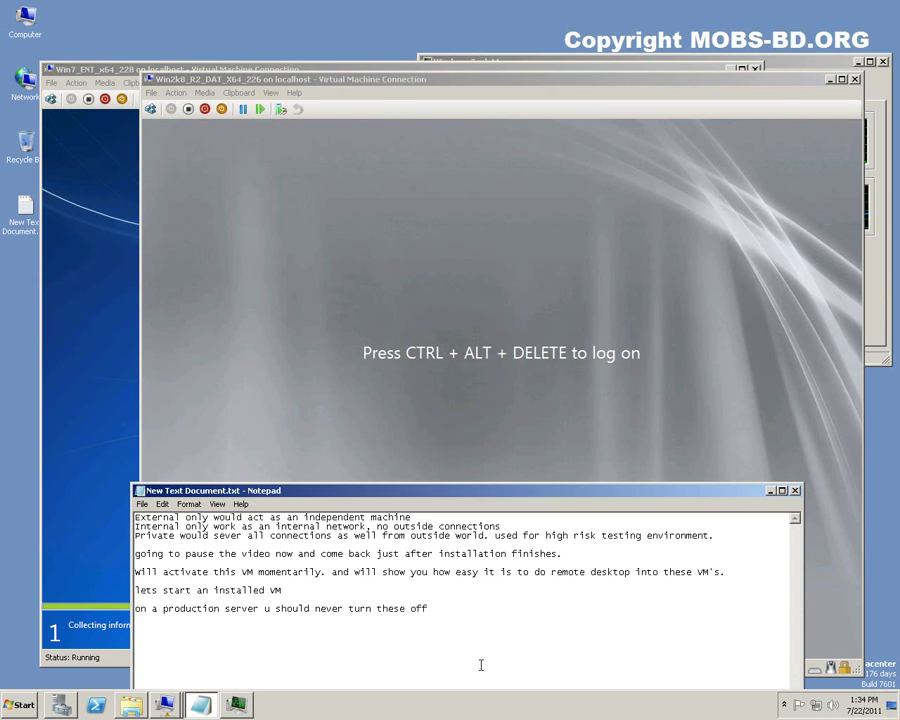
pyautogui.press('Return')
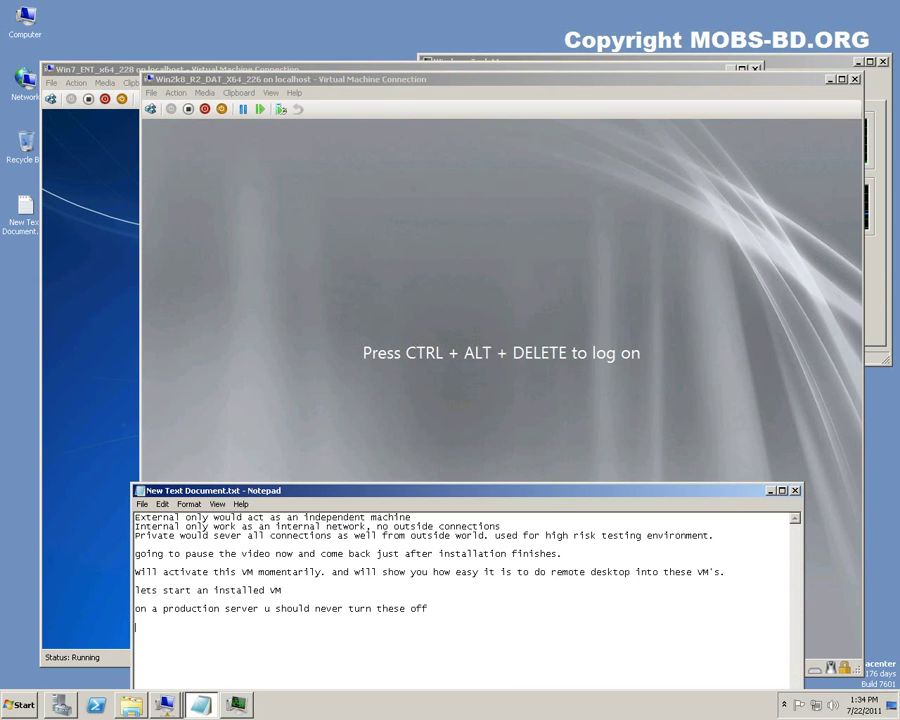
pyautogui.click(85, 663)
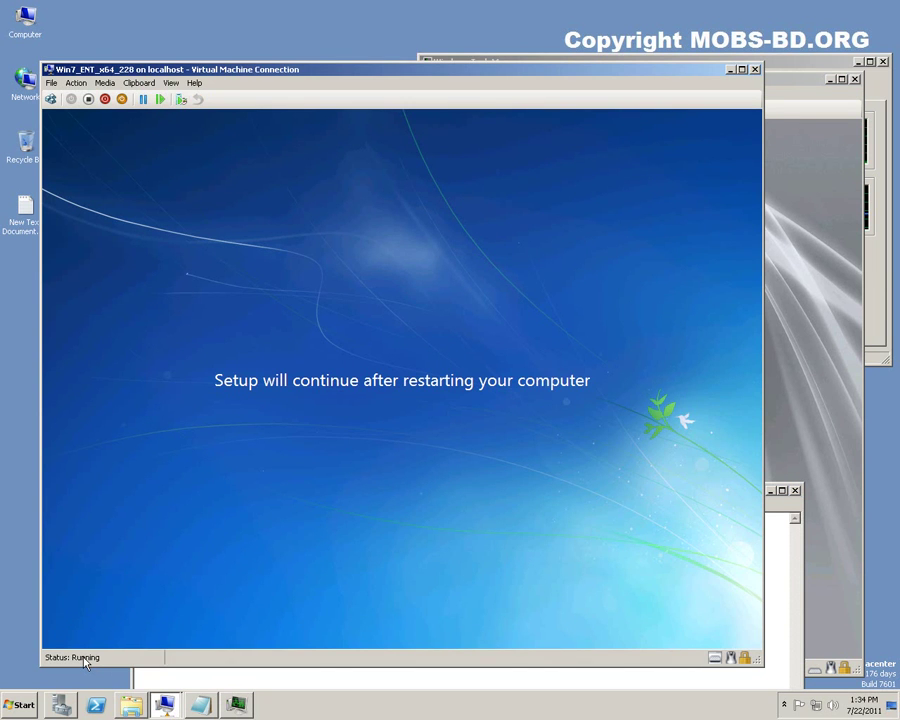
# Add the note 'lets wait for the restart' and bring the Windows 7 VM forward to watch it reboot.
pyautogui.click(249, 679)
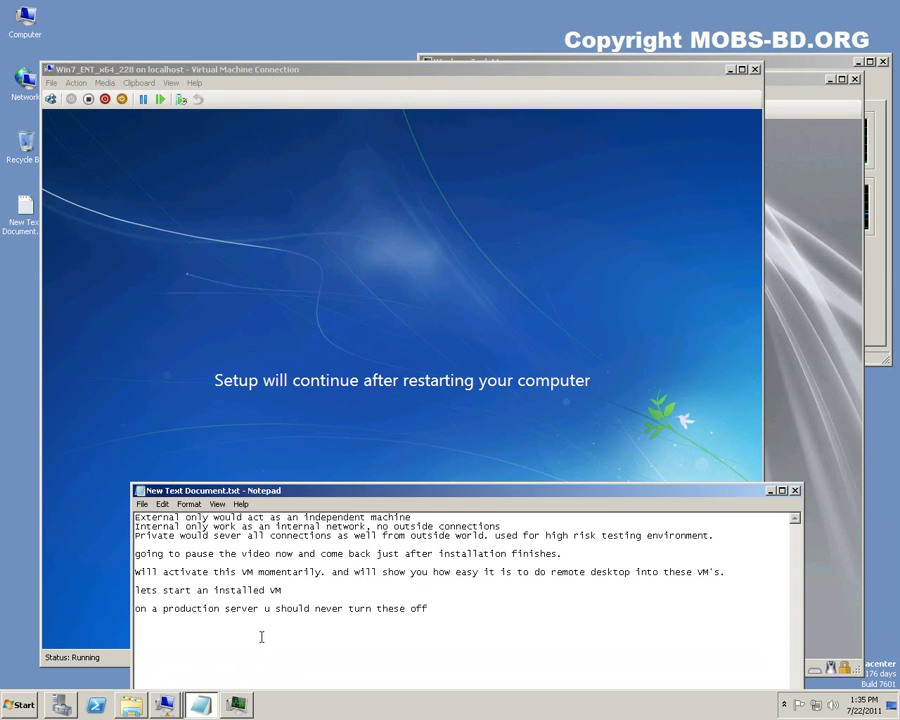
pyautogui.write('lets wait for the restart and')
pyautogui.press('BackSpace')
pyautogui.press('BackSpace')
pyautogui.press('BackSpace')
pyautogui.press('BackSpace')
pyautogui.click(283, 70)
pyautogui.moveTo(283, 70)
pyautogui.mouseDown()
pyautogui.moveTo(279, 34)
pyautogui.moveTo(275, 63)
pyautogui.mouseUp()
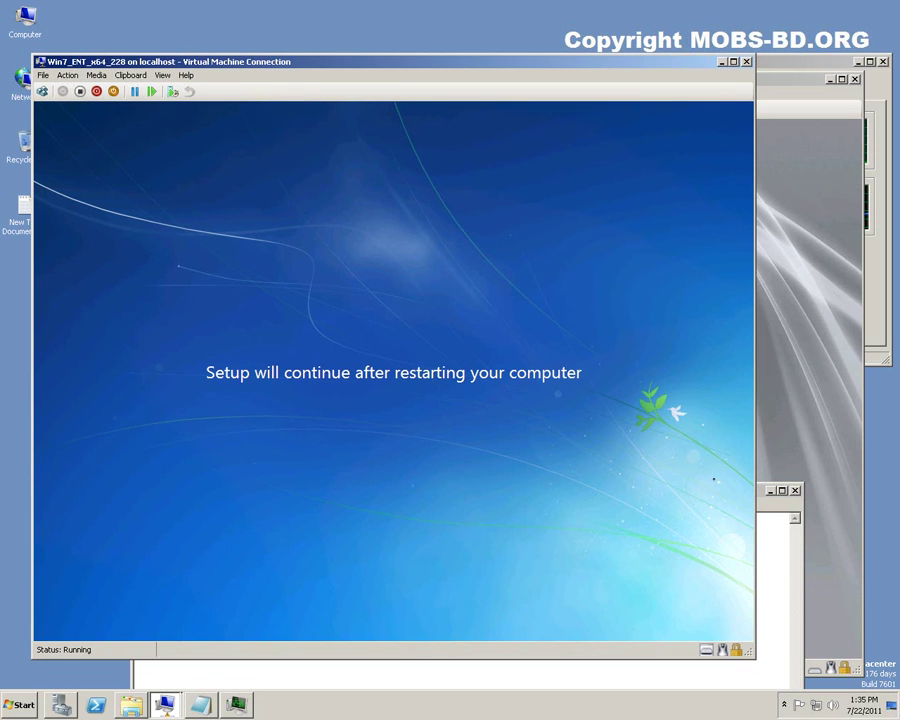
pyautogui.click(789, 604)
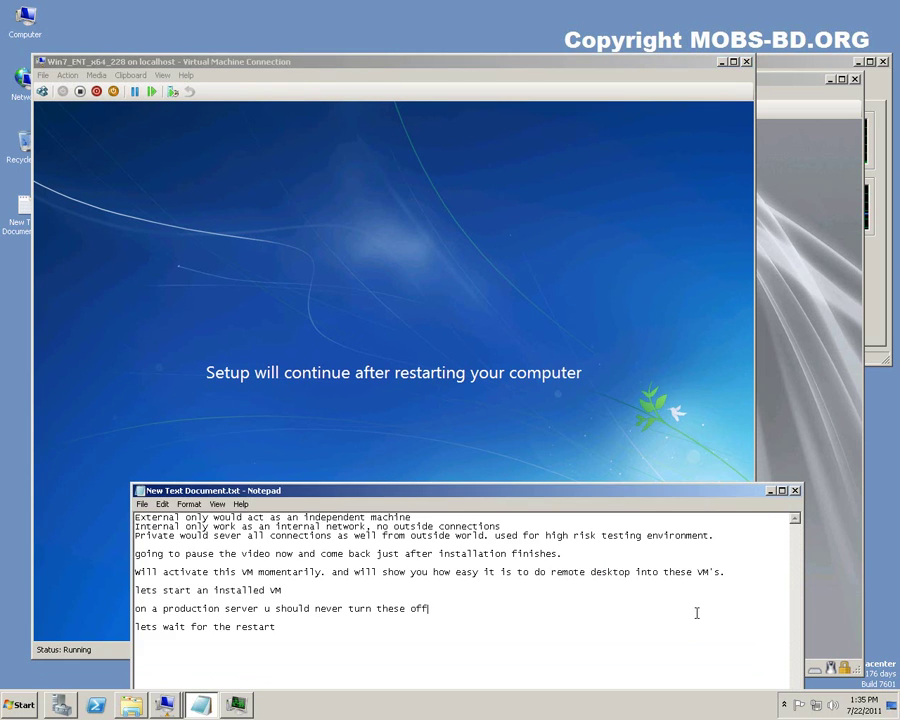
pyautogui.click(301, 630)
pyautogui.click(335, 455)
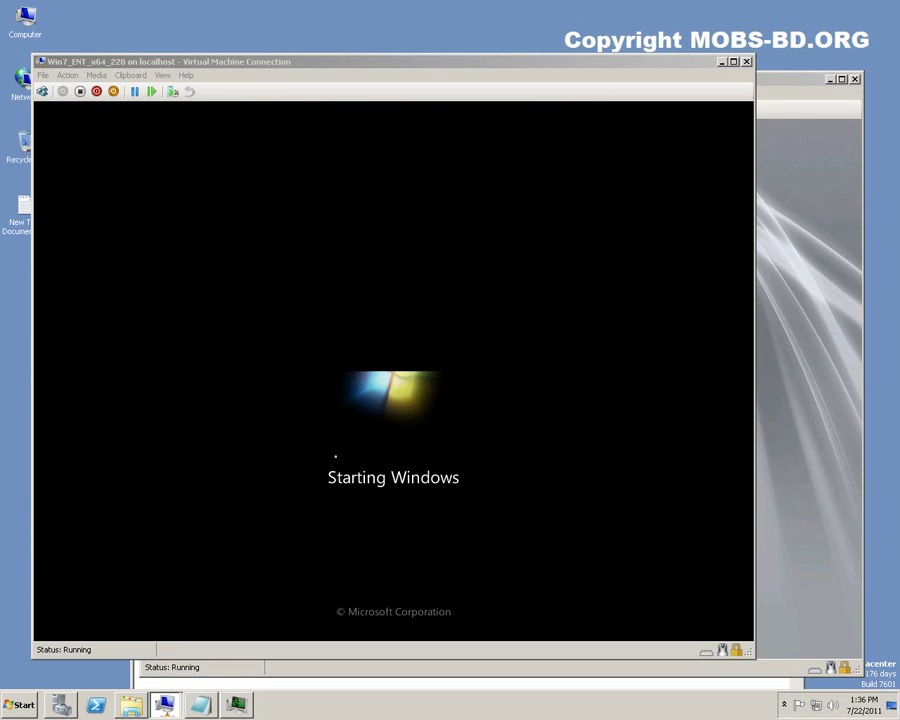
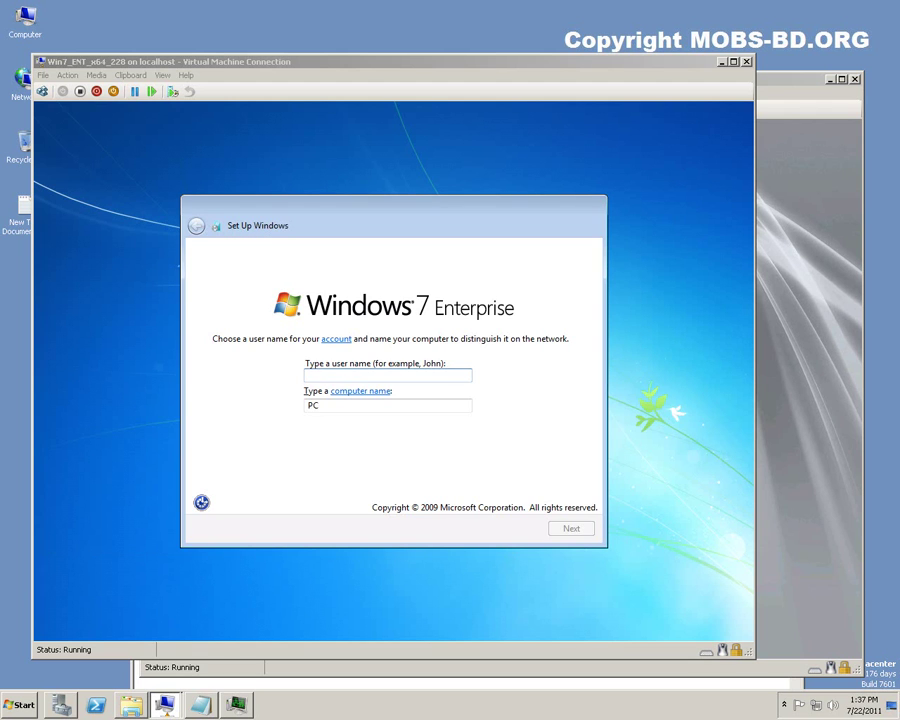
# Enter the account's user name and the computer name WhiteLion, then continue to the password page.
pyautogui.click(346, 373)
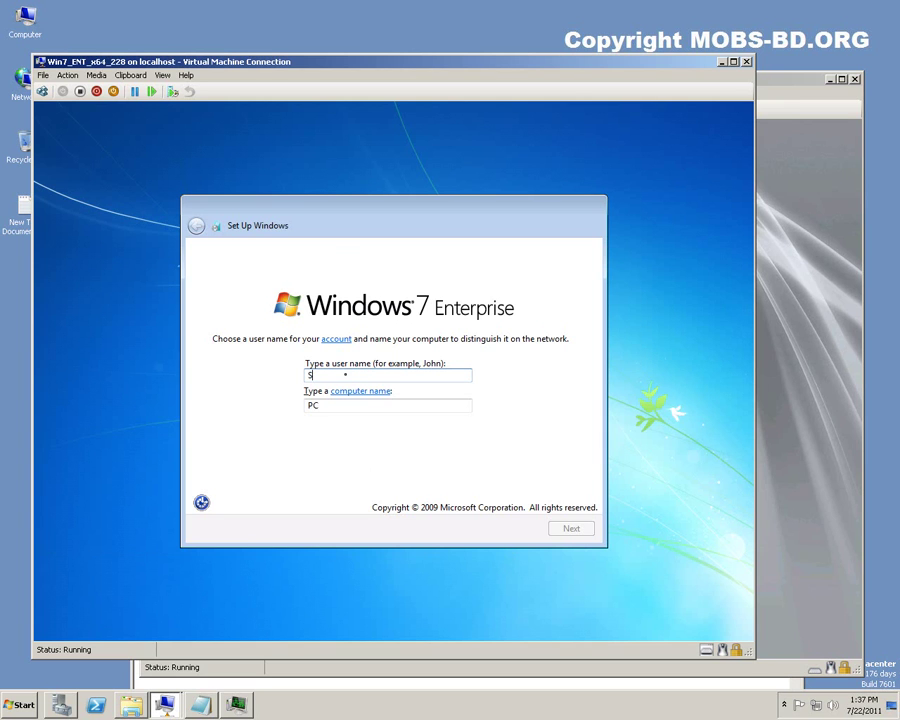
pyautogui.write('Shuvro')
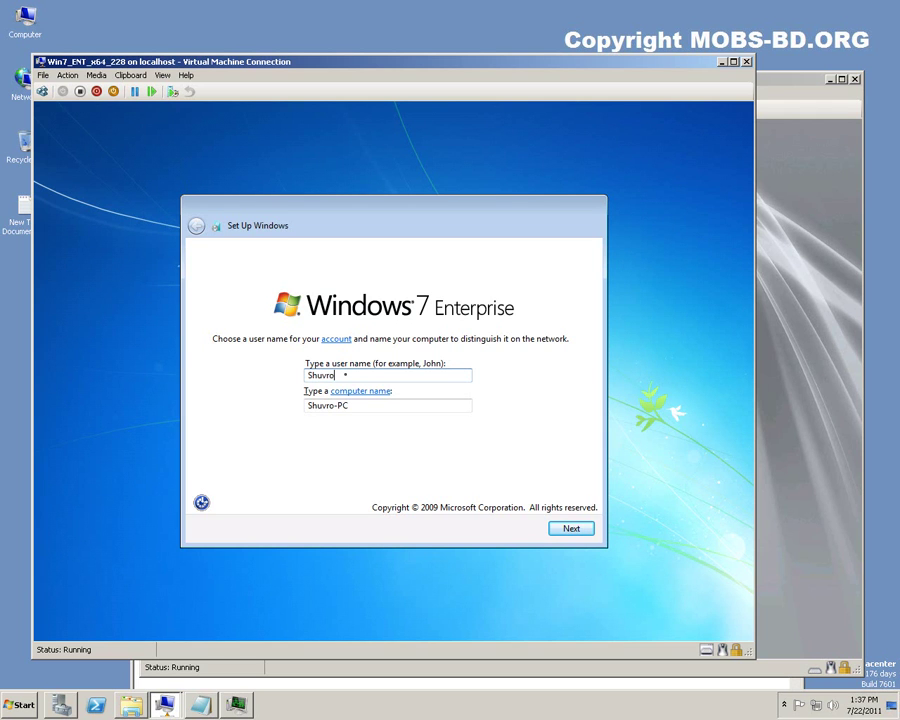
pyautogui.press('Tab')
pyautogui.press('Tab')
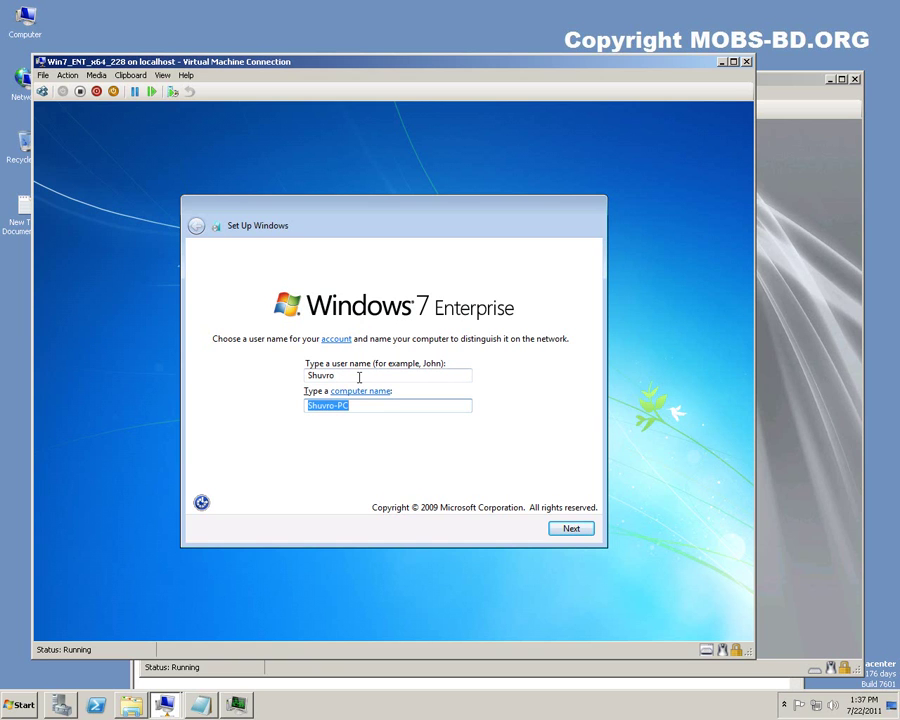
pyautogui.write('WhiteLion')
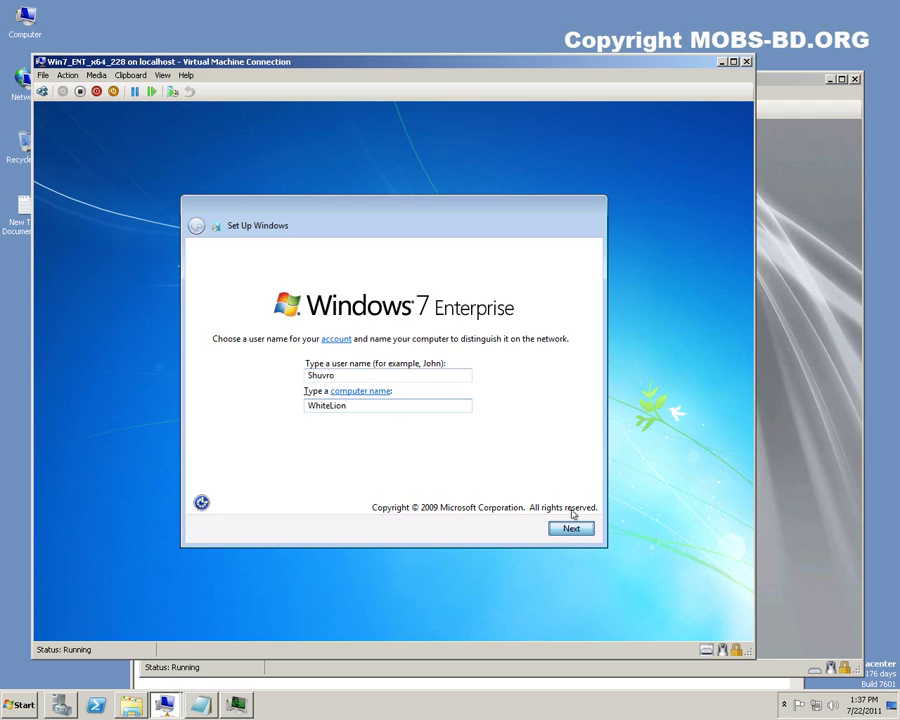
pyautogui.press('Return')
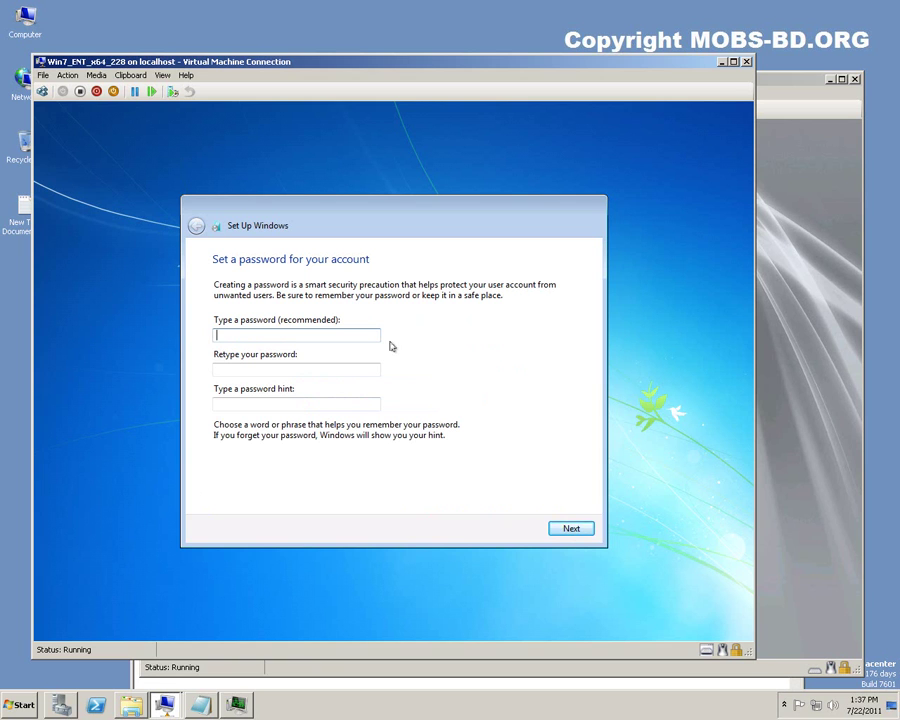
# Enter and confirm the account password, then type a password hint.
pyautogui.write('•••••••••••')
pyautogui.press('Tab')
pyautogui.write('•••••••••••')
pyautogui.press('Tab')
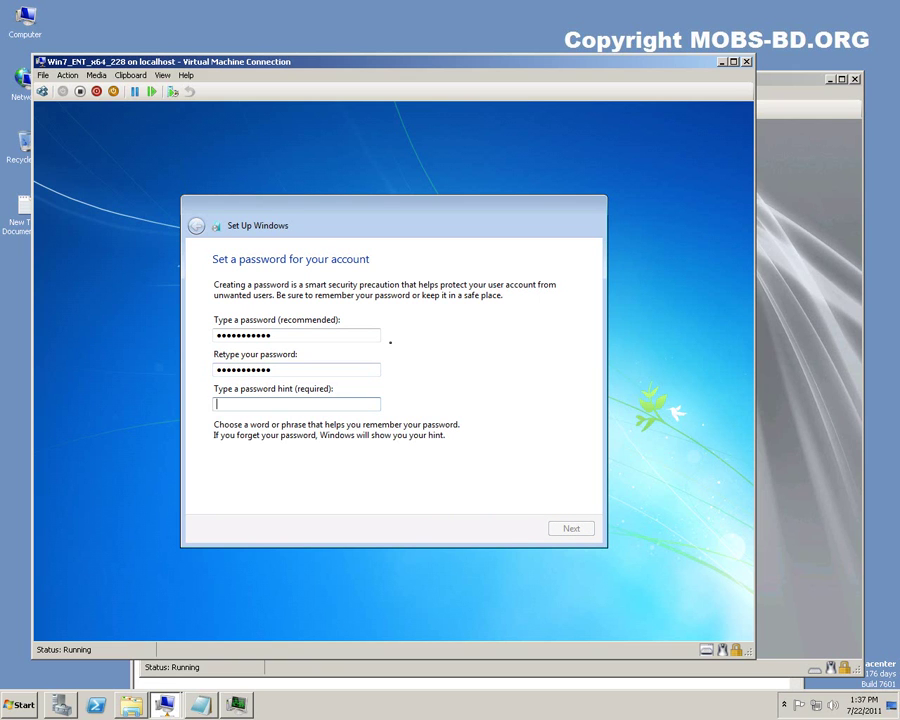
pyautogui.write('CH')
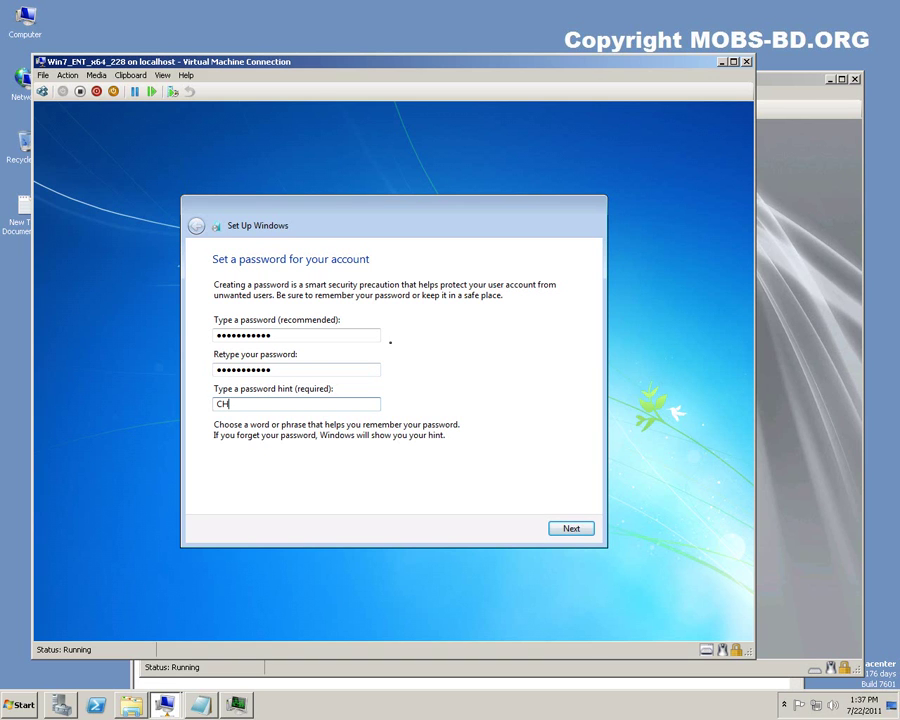
pyautogui.write('icken?')
# Use recommended settings, set time zone (UTC+06:00) Astana, Dhaka, and choose Work network.
pyautogui.click(567, 531)
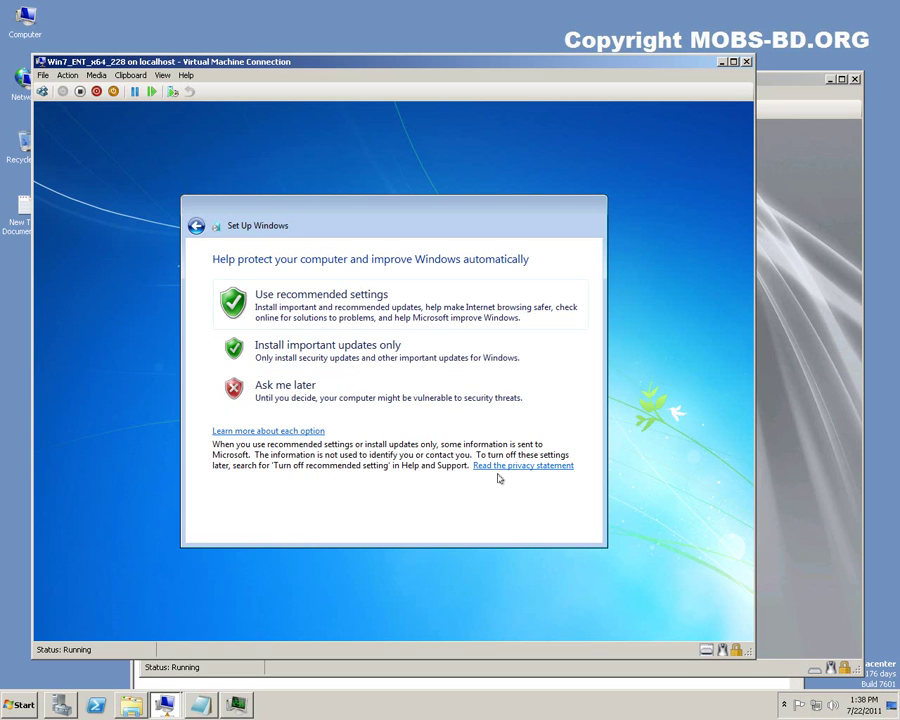
pyautogui.click(343, 298)
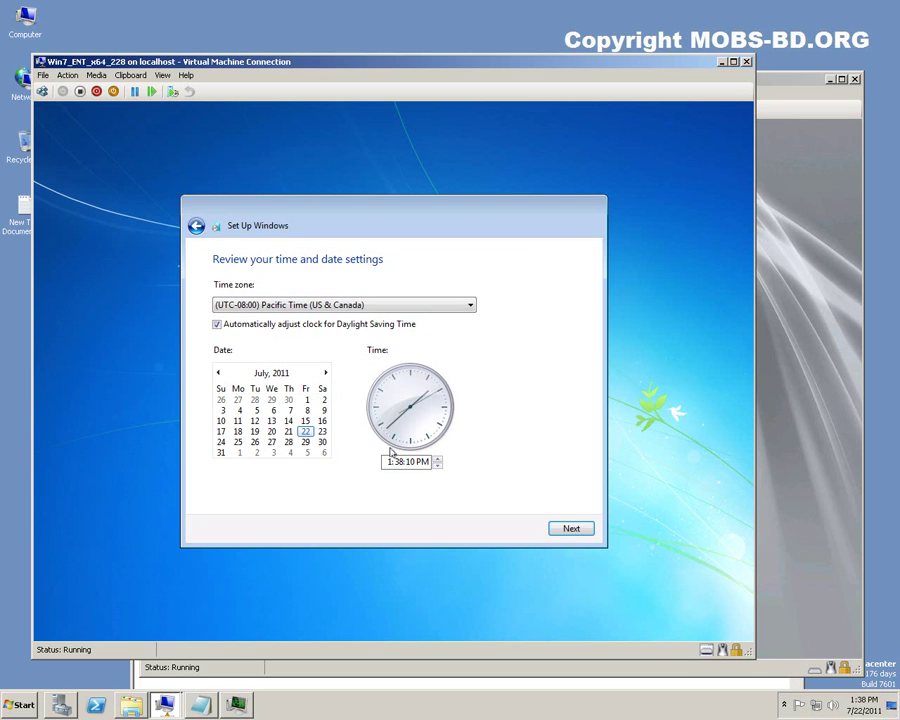
pyautogui.click(443, 306)
pyautogui.moveTo(470, 325); pyautogui.dragTo(476, 549)
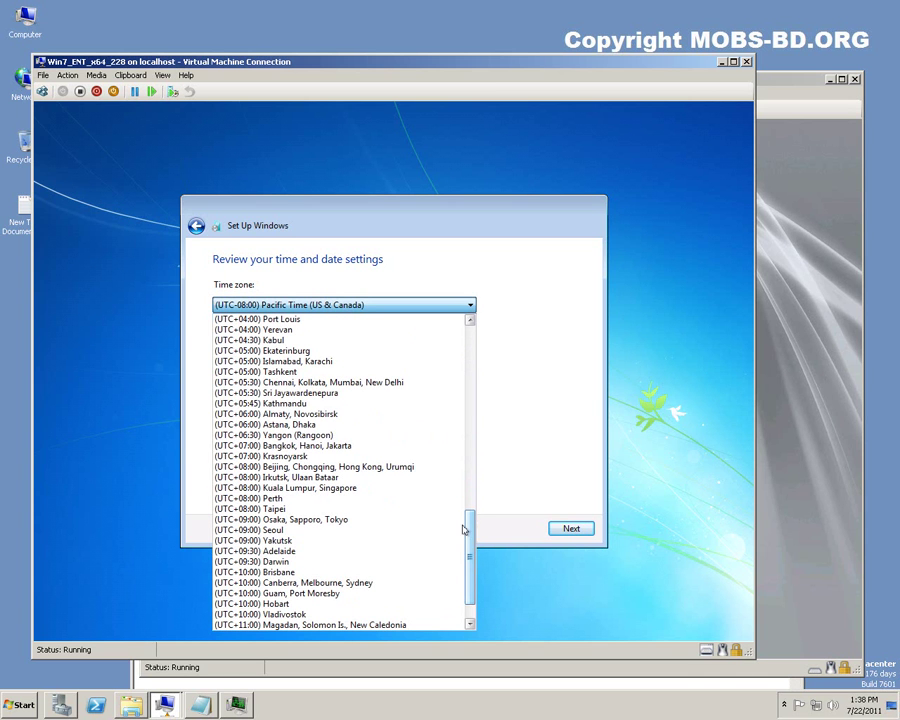
pyautogui.click(327, 424)
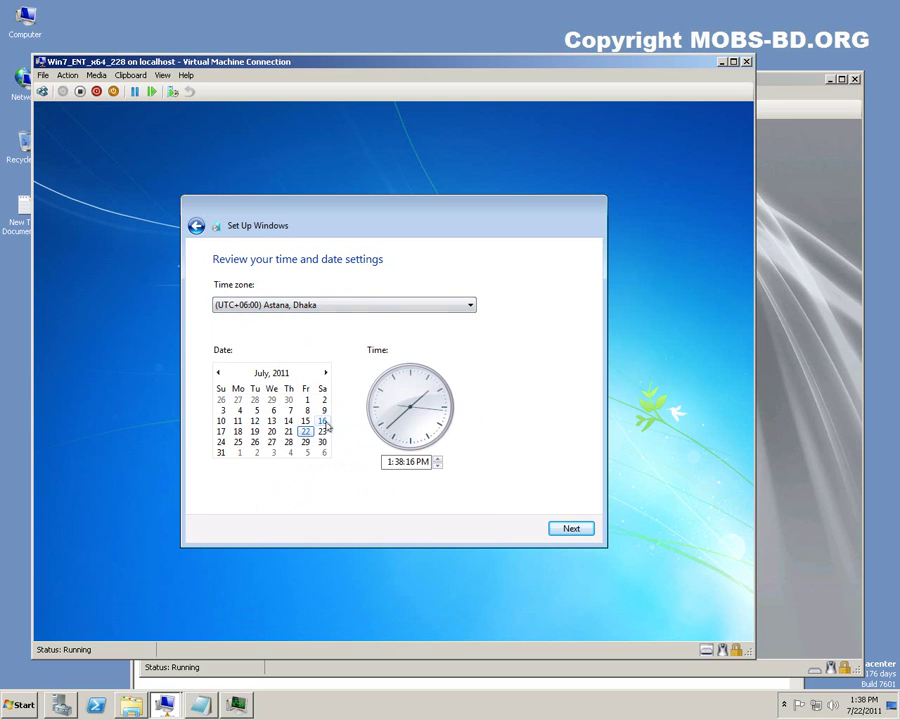
pyautogui.click(571, 530)
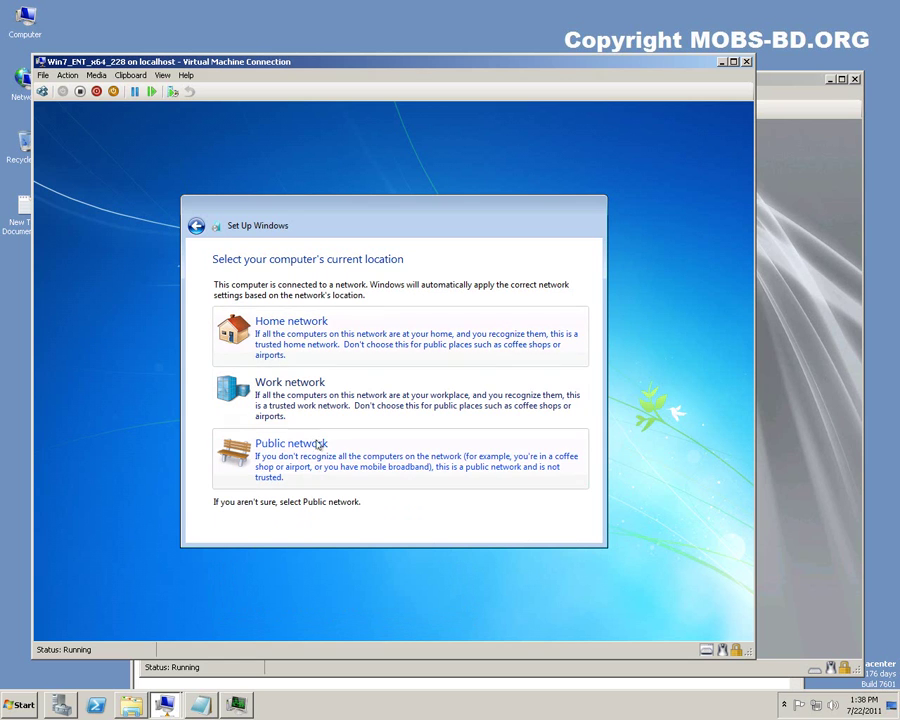
pyautogui.click(311, 400)
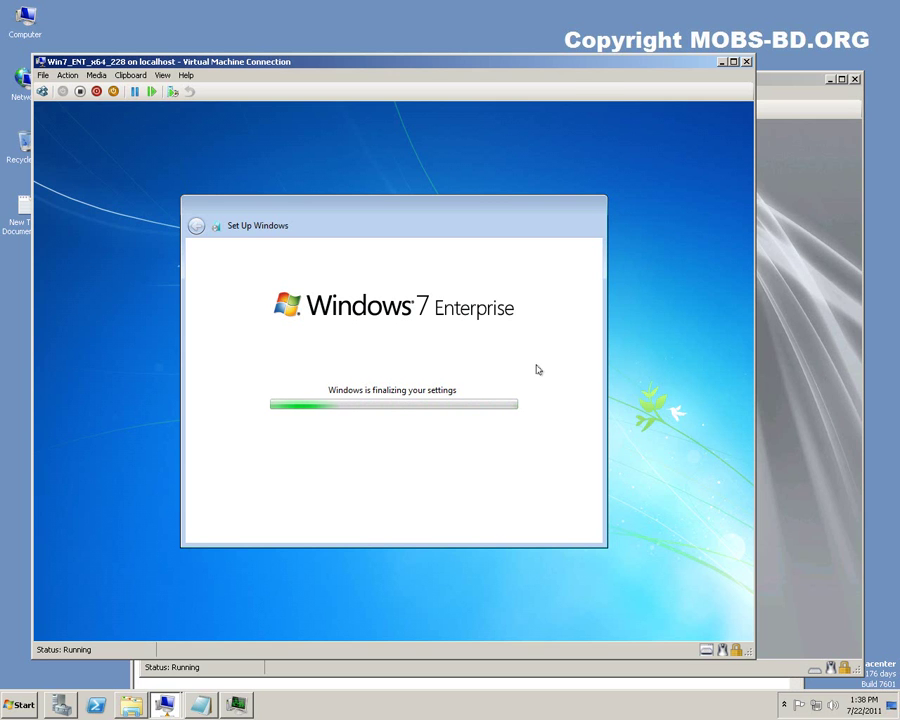
# Bring the host's Task Manager Performance view to the front with Ctrl+Shift+Esc.
pyautogui.hotkey('ctrl', 'shift', 'Escape')
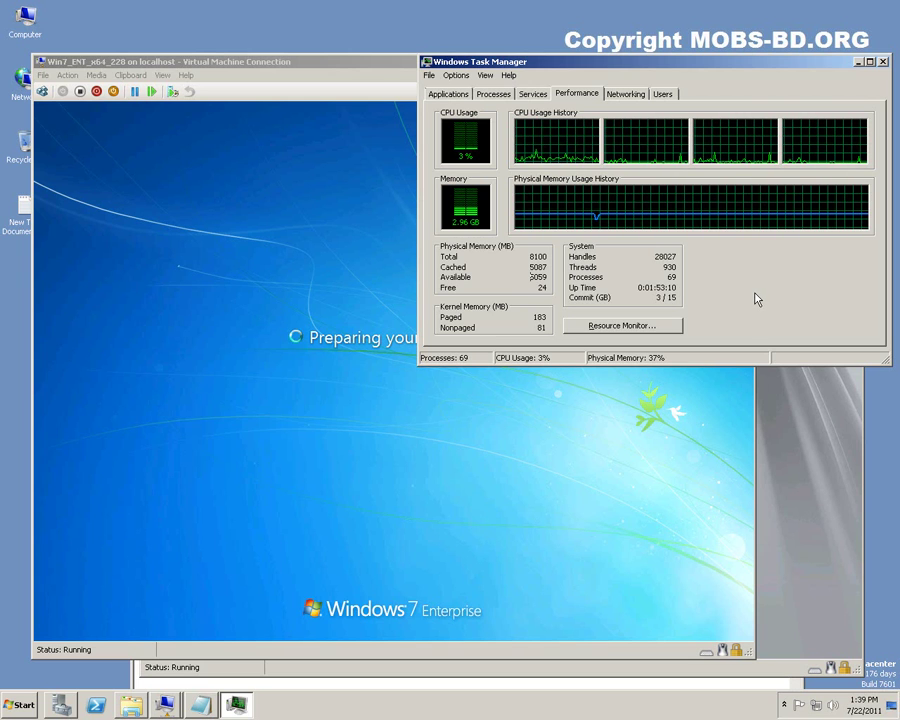
pyautogui.click(166, 706)
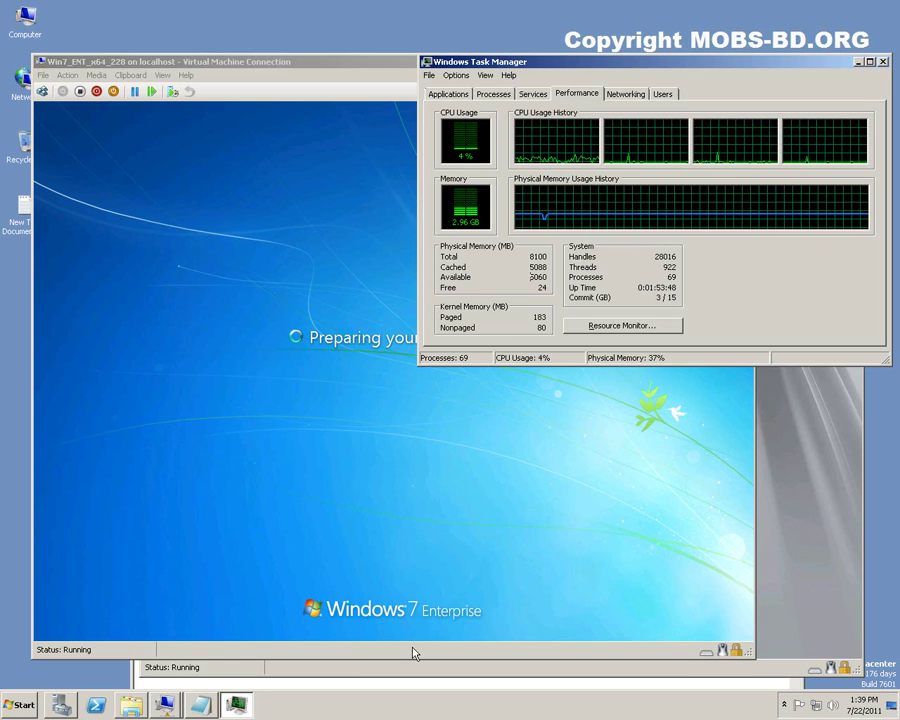
pyautogui.click(415, 654)
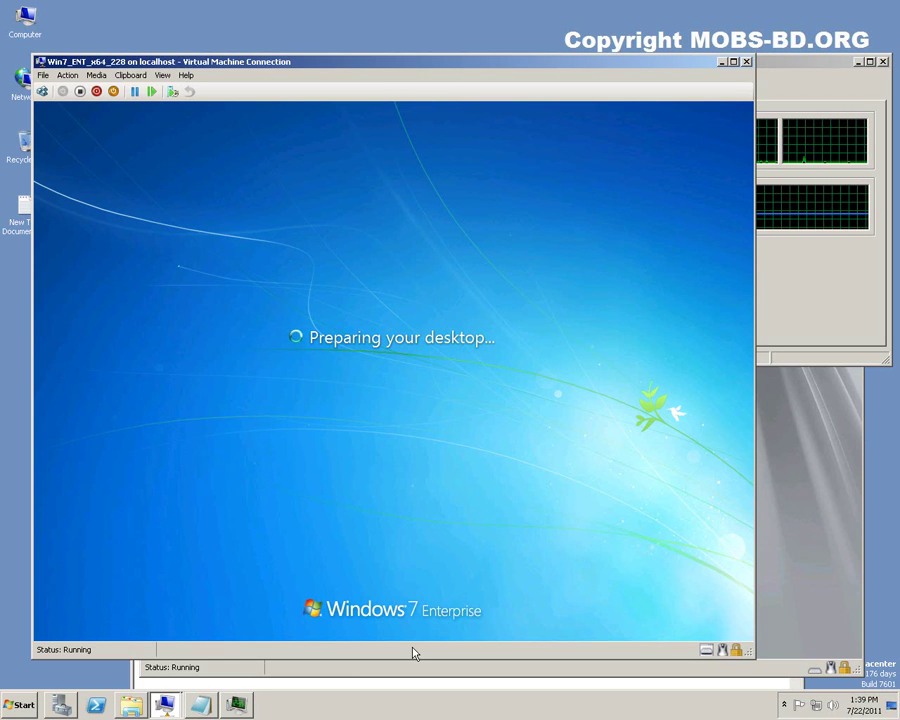
pyautogui.click(829, 320)
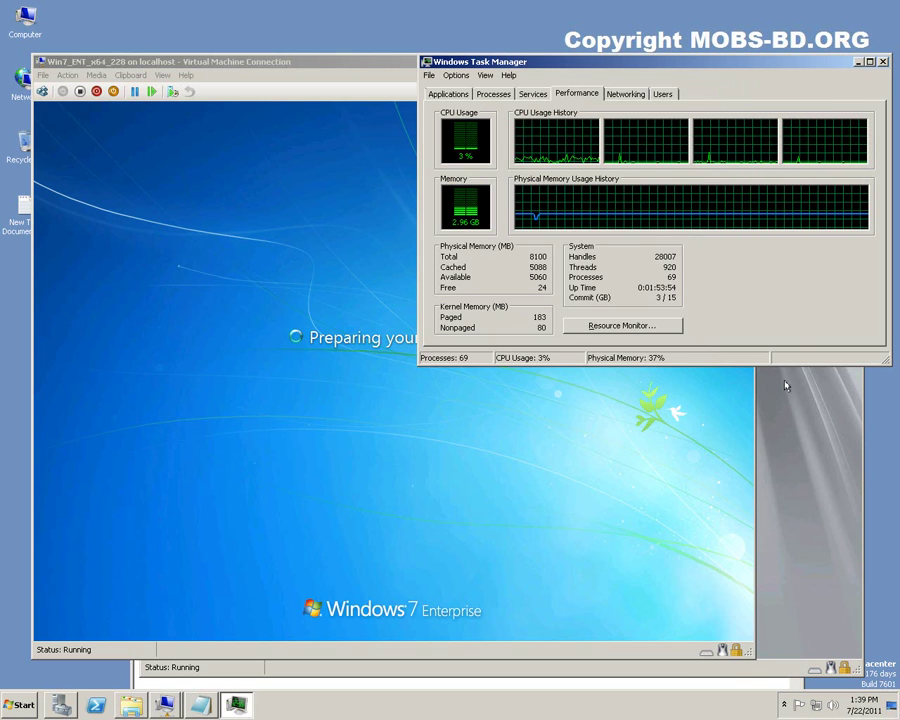
pyautogui.click(751, 676)
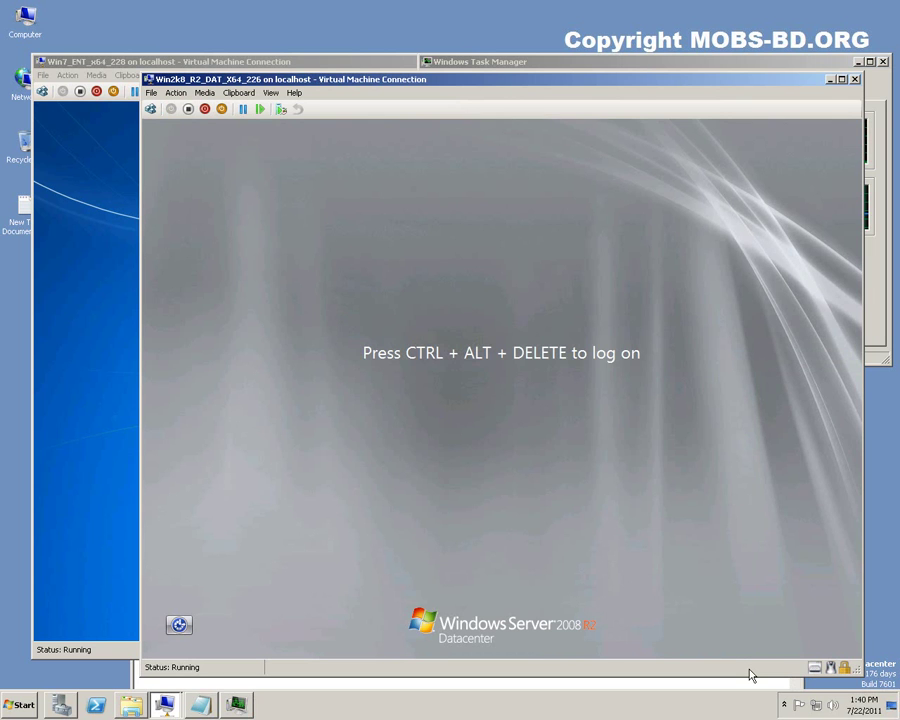
pyautogui.click(334, 62)
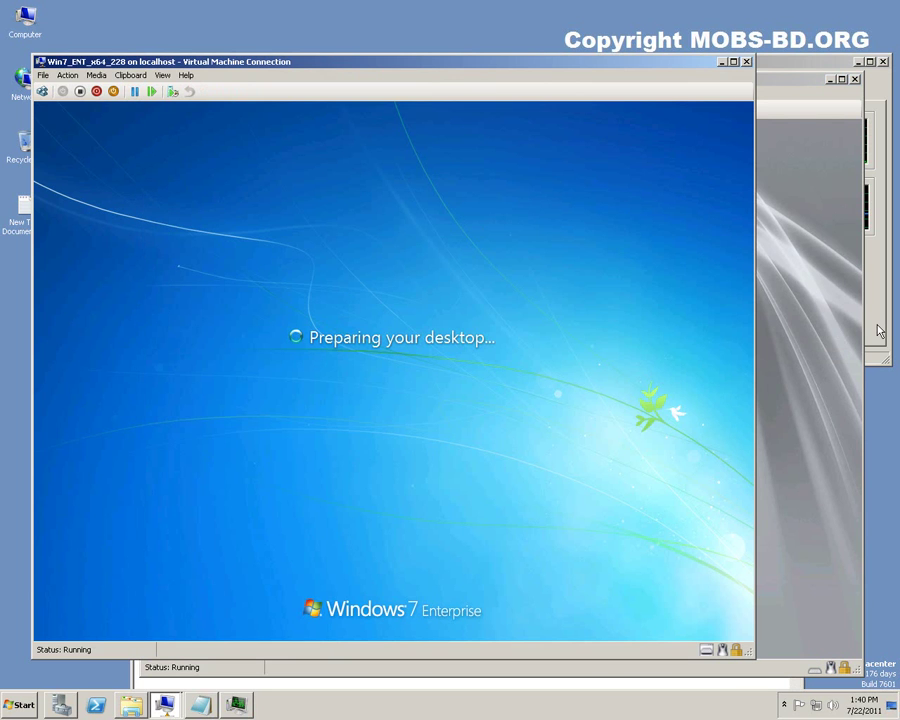
pyautogui.click(880, 330)
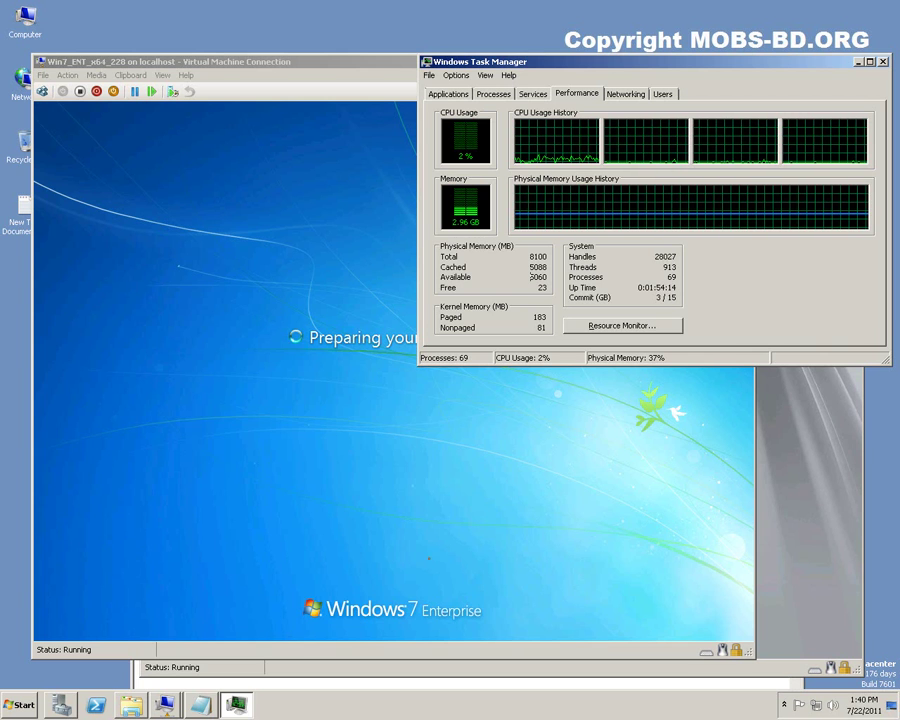
# Add a note advising at least 15k SAS drives, not 10k, when running multiple VM's.
pyautogui.click(199, 706)
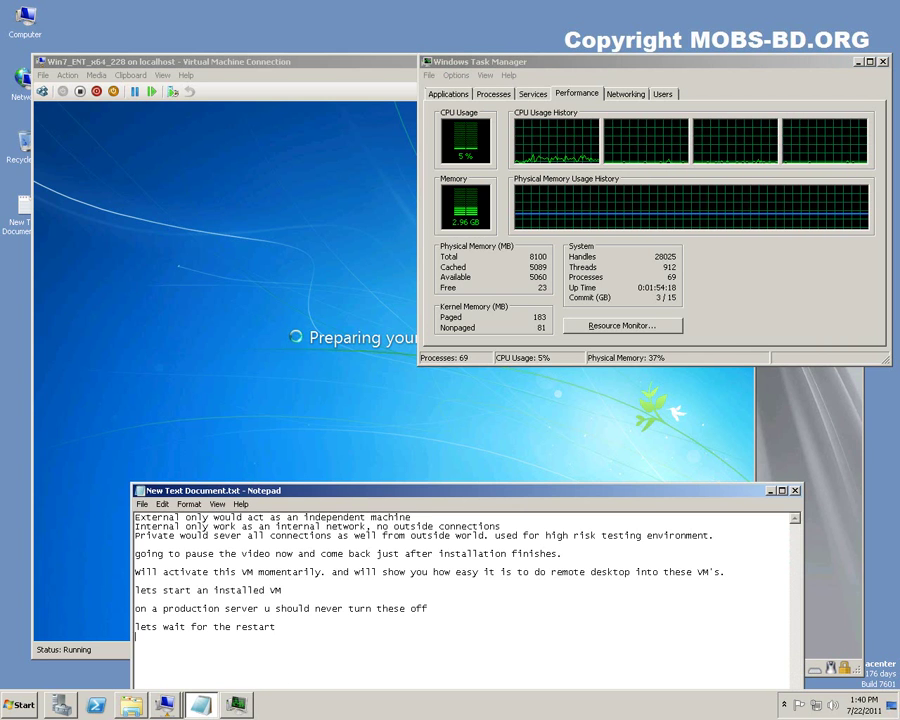
pyautogui.write('thi')
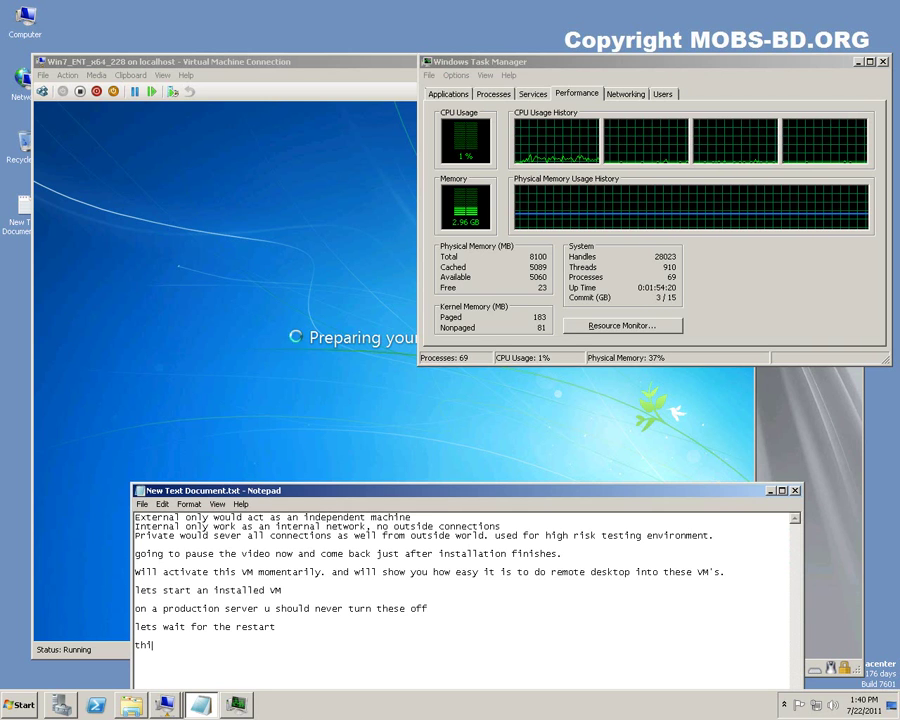
pyautogui.write('s is why')
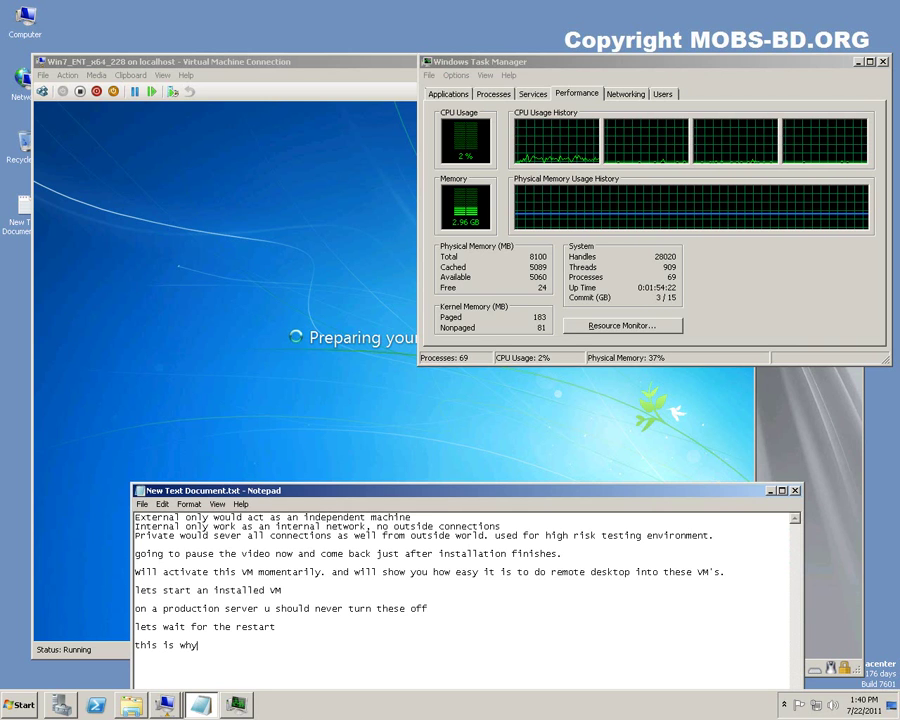
pyautogui.write(' need to i')
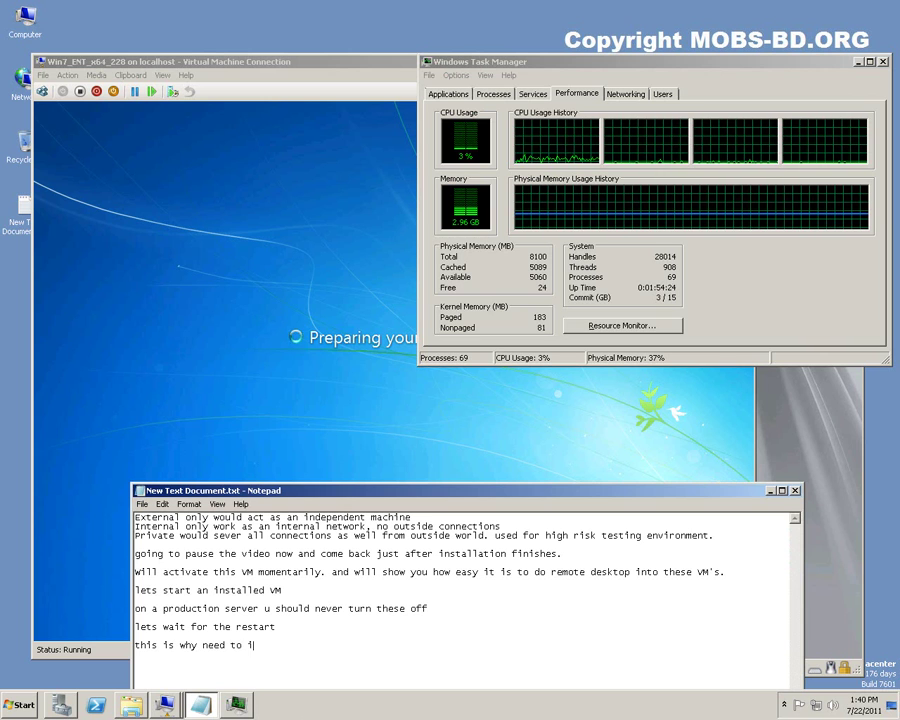
pyautogui.write('nstall at')
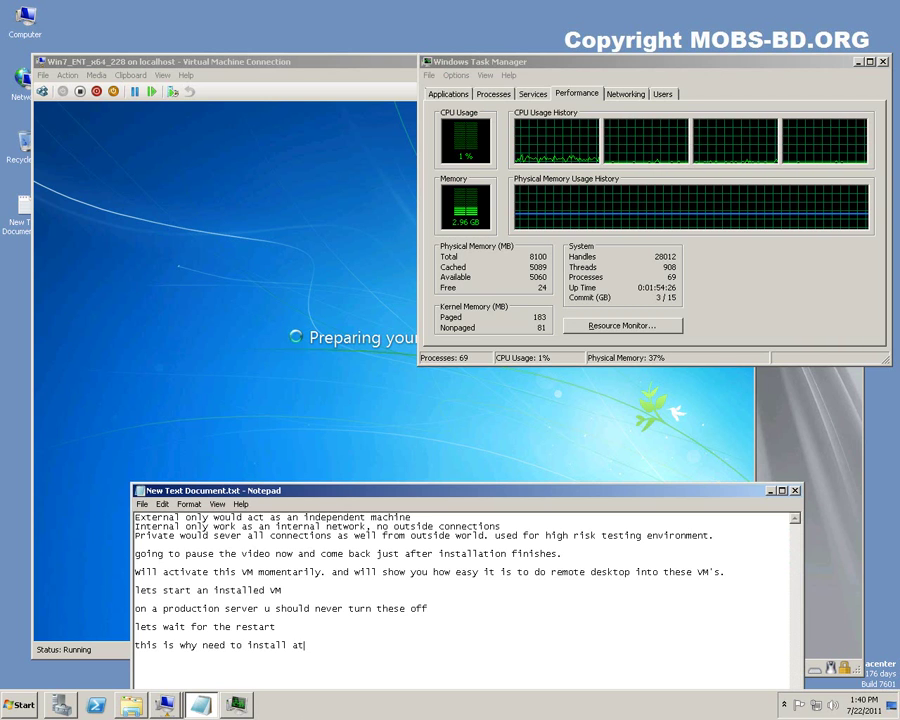
pyautogui.write(' least a')
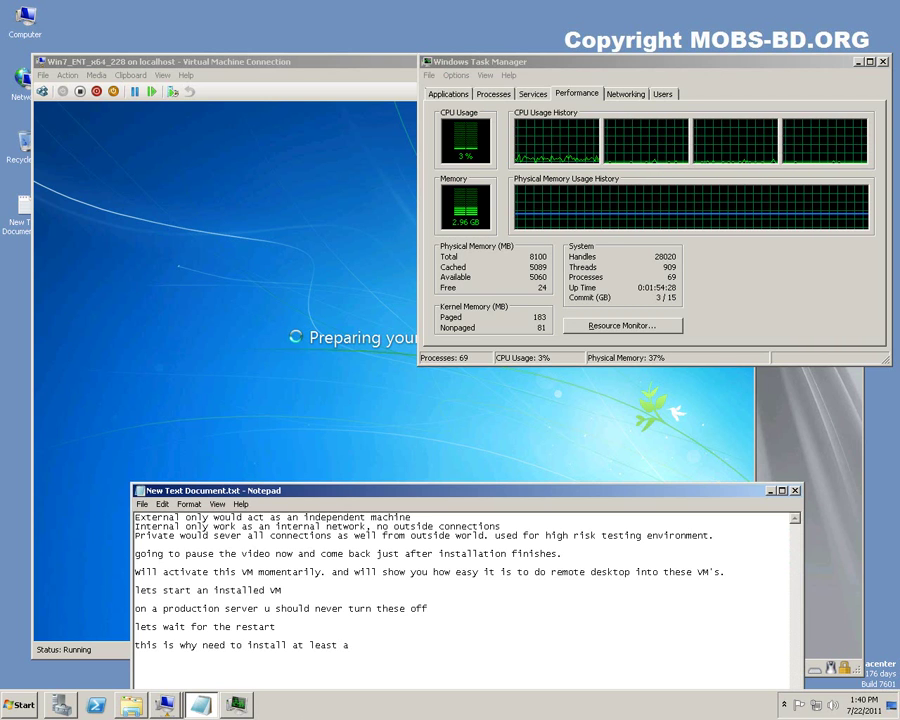
pyautogui.write(' 15')
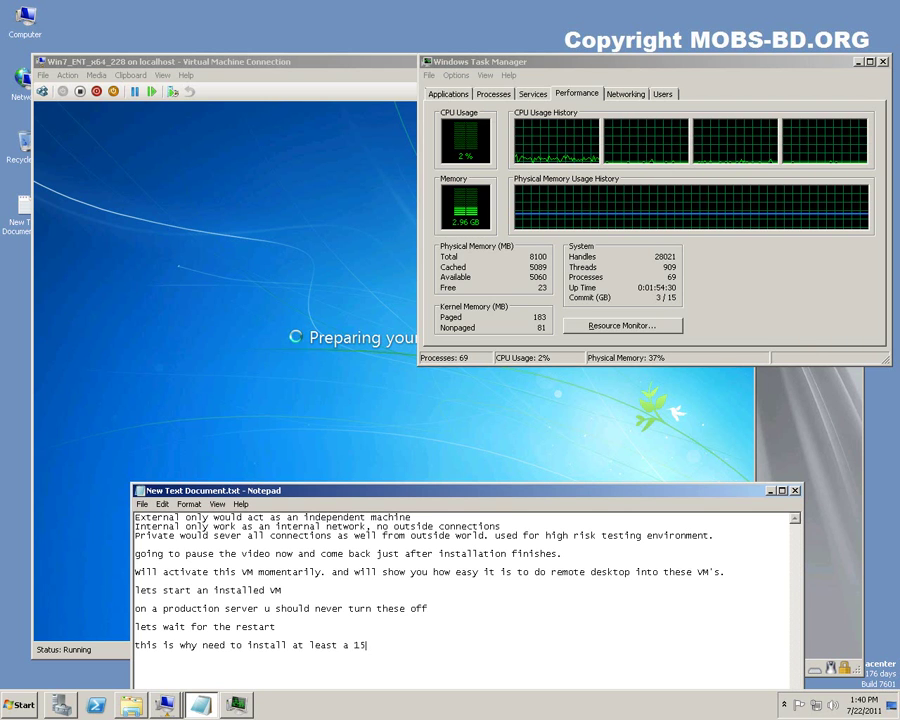
pyautogui.write('k sas ')
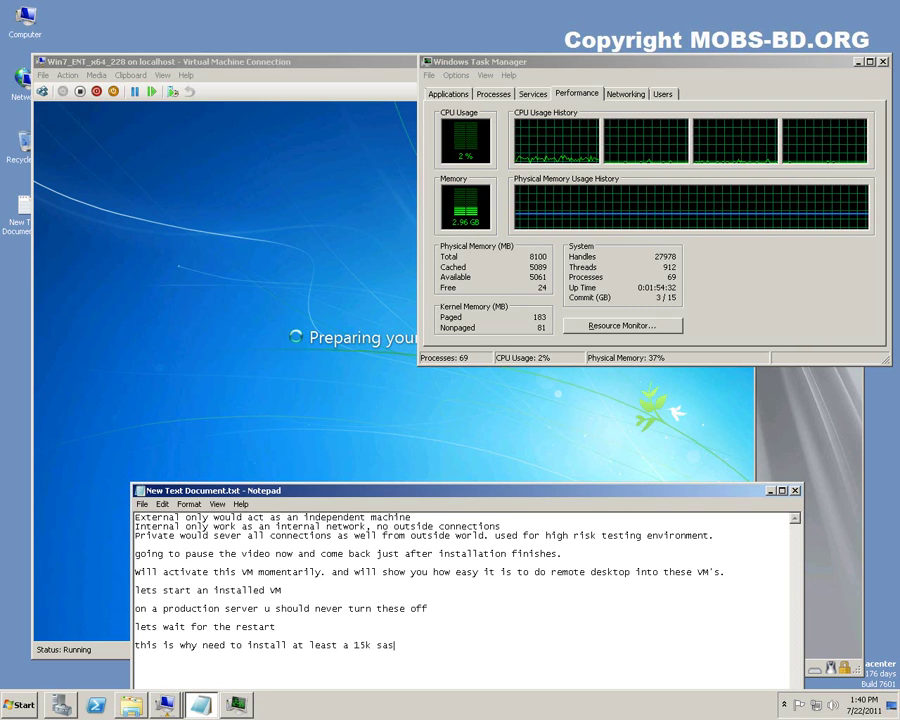
pyautogui.write('d')
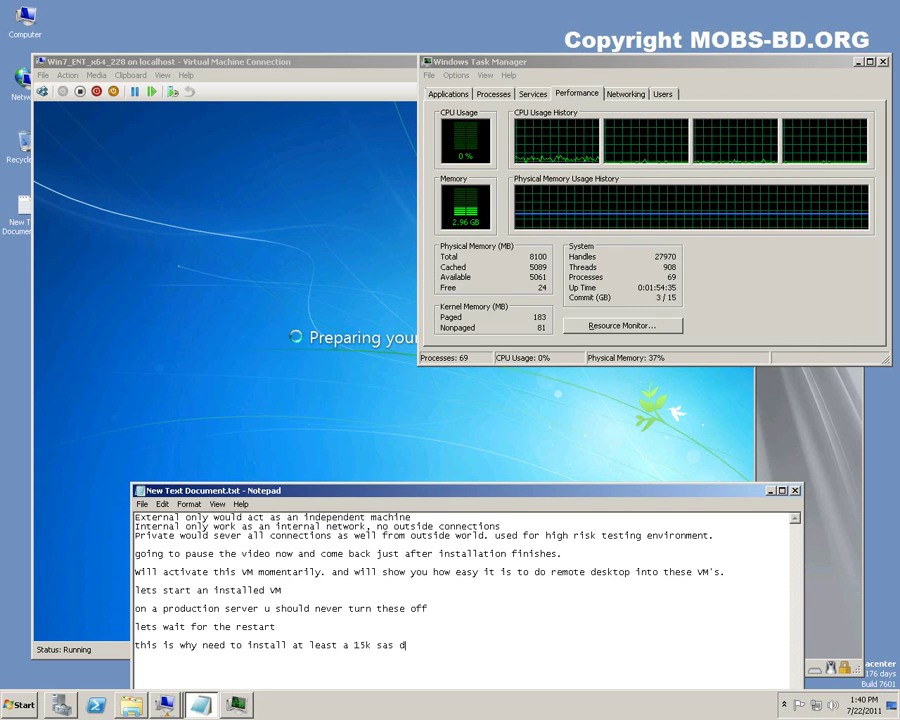
pyautogui.write('rives')
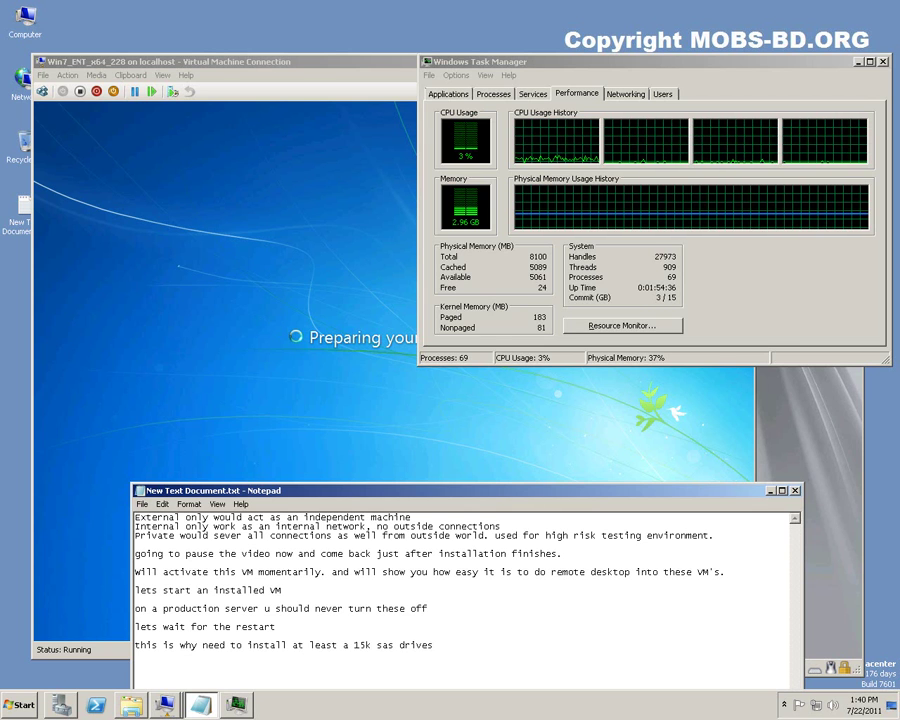
pyautogui.write(", don't ")
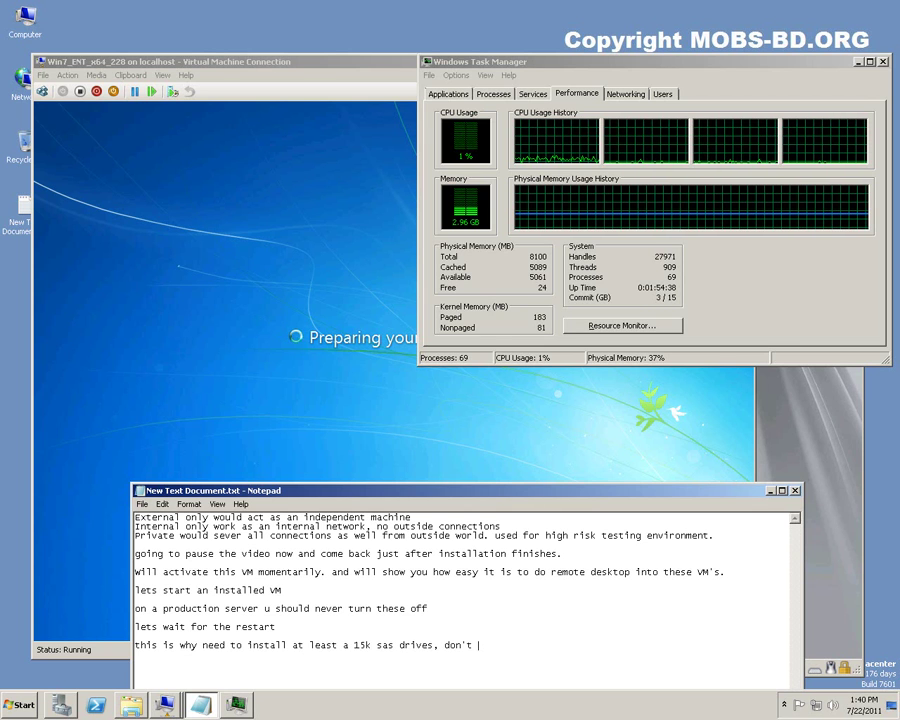
pyautogui.write('go for ')
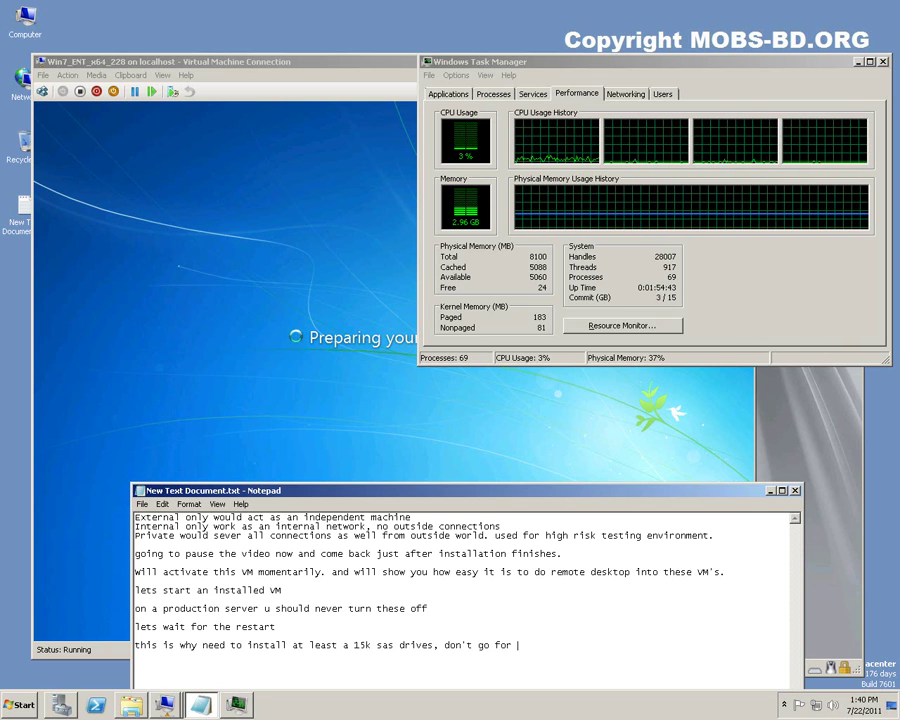
pyautogui.write('10k ')
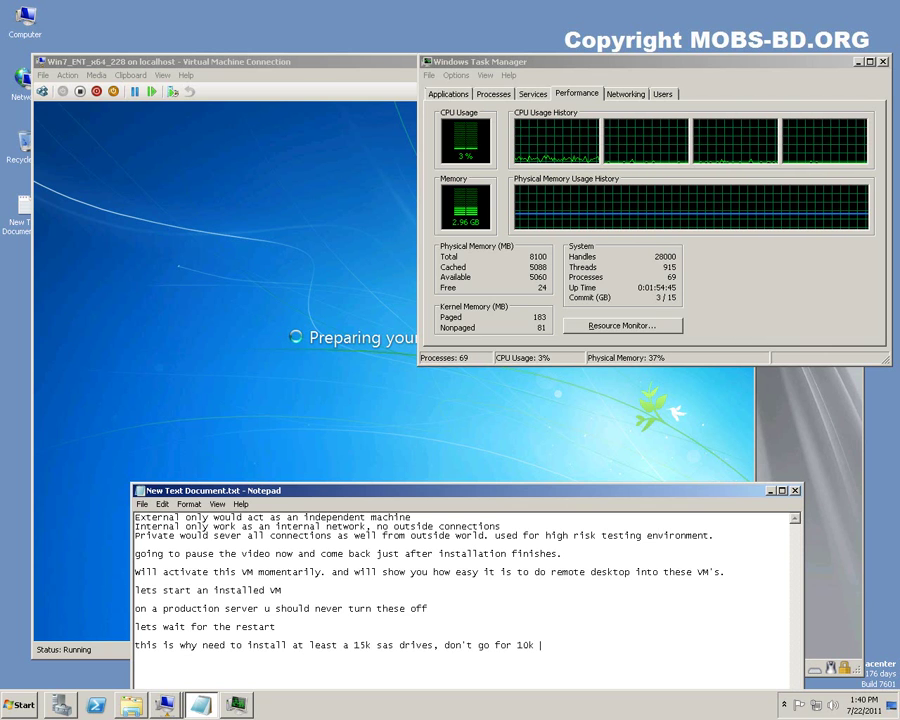
pyautogui.write('if ')
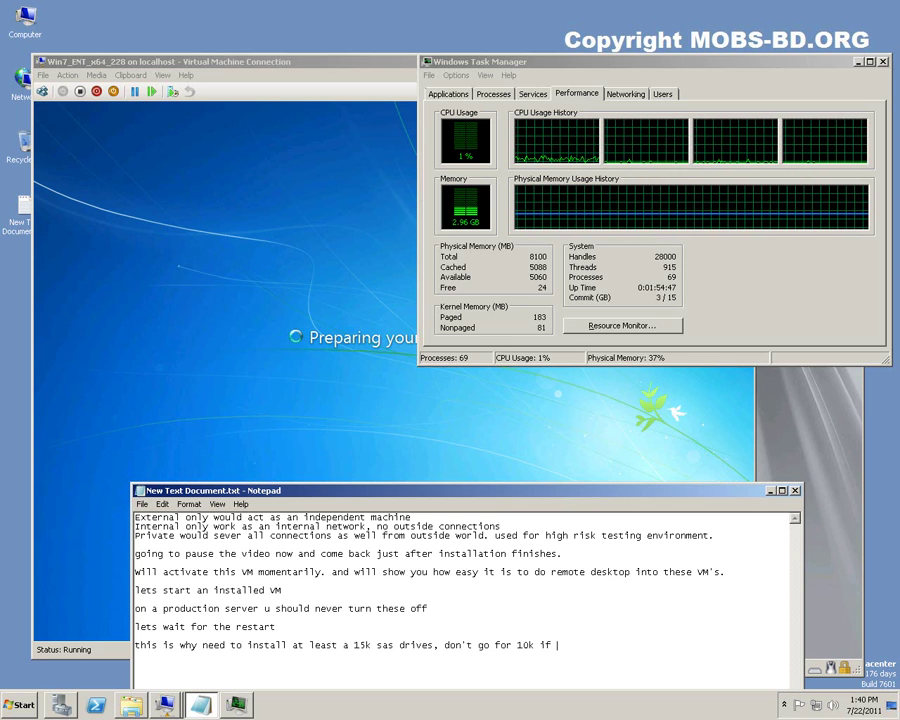
pyautogui.write('u have the options to')
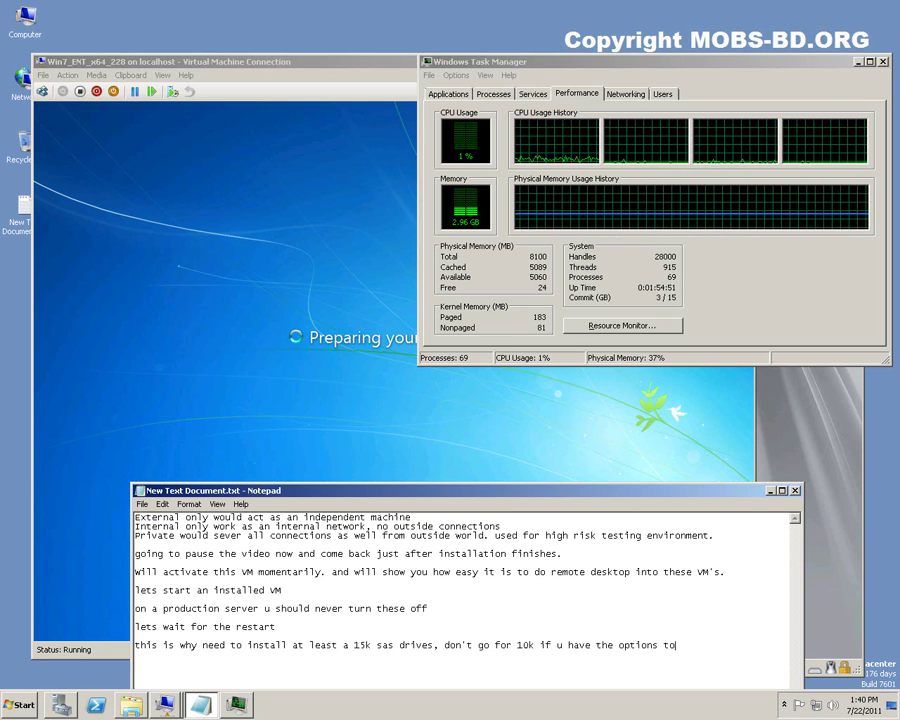
pyautogui.write(' buy')
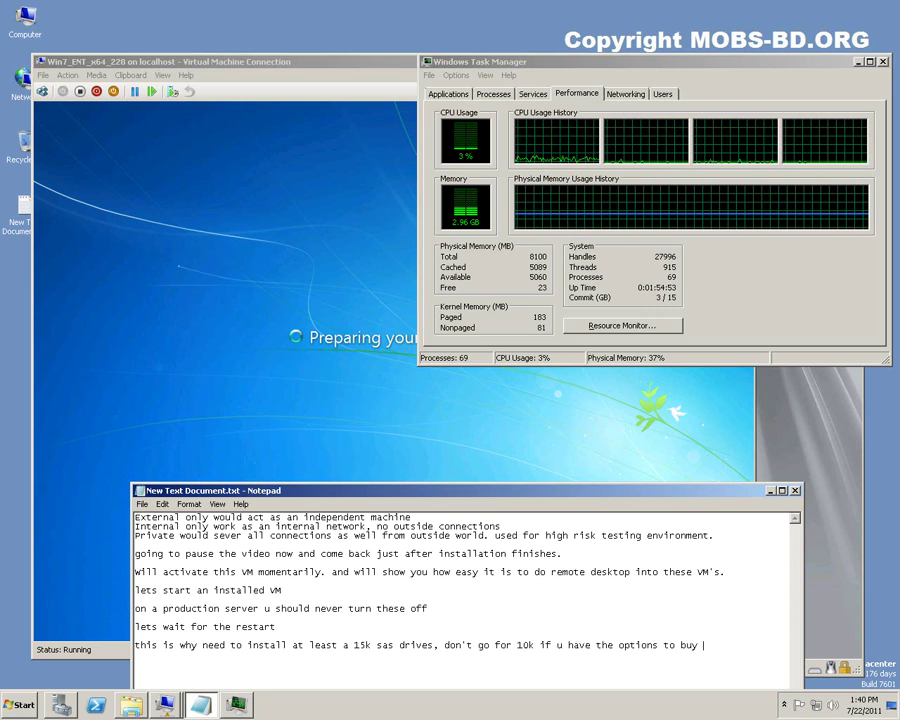
pyautogui.write(" 15k's")
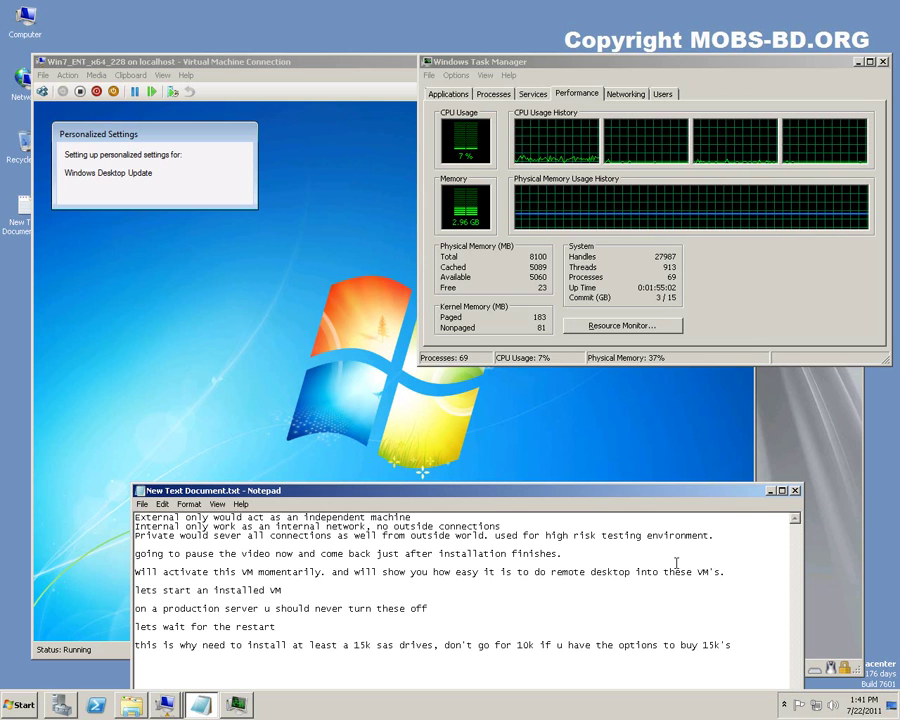
pyautogui.write(',')
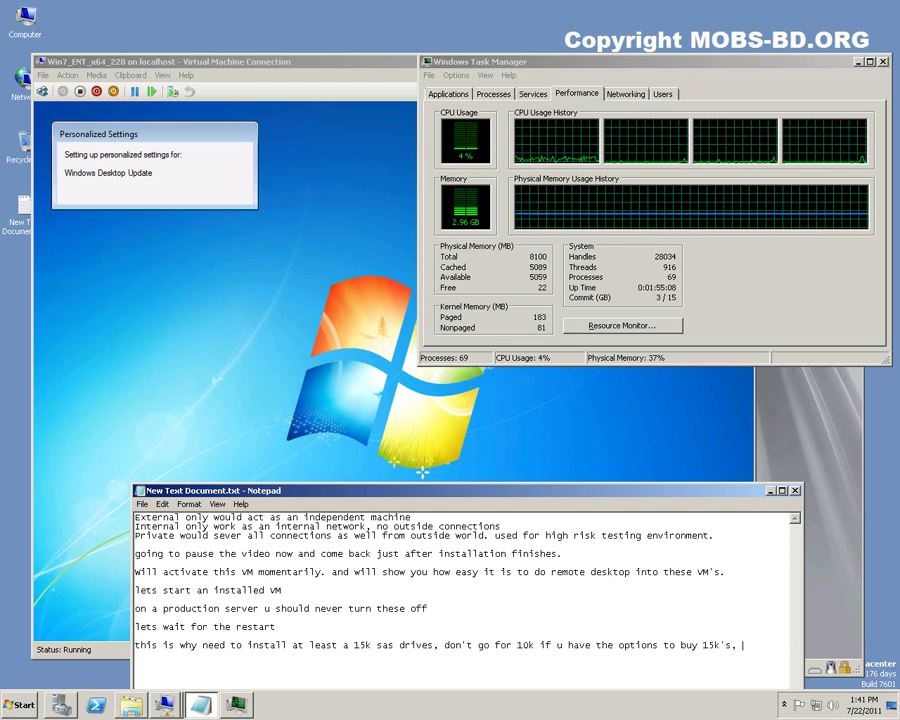
pyautogui.write('as')
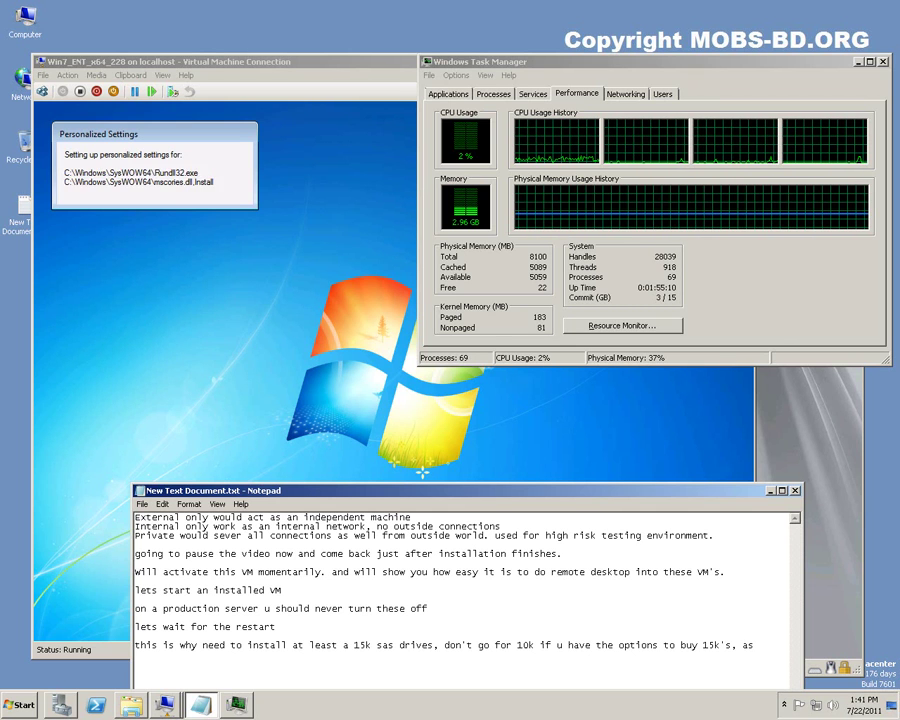
pyautogui.write(' if you are')
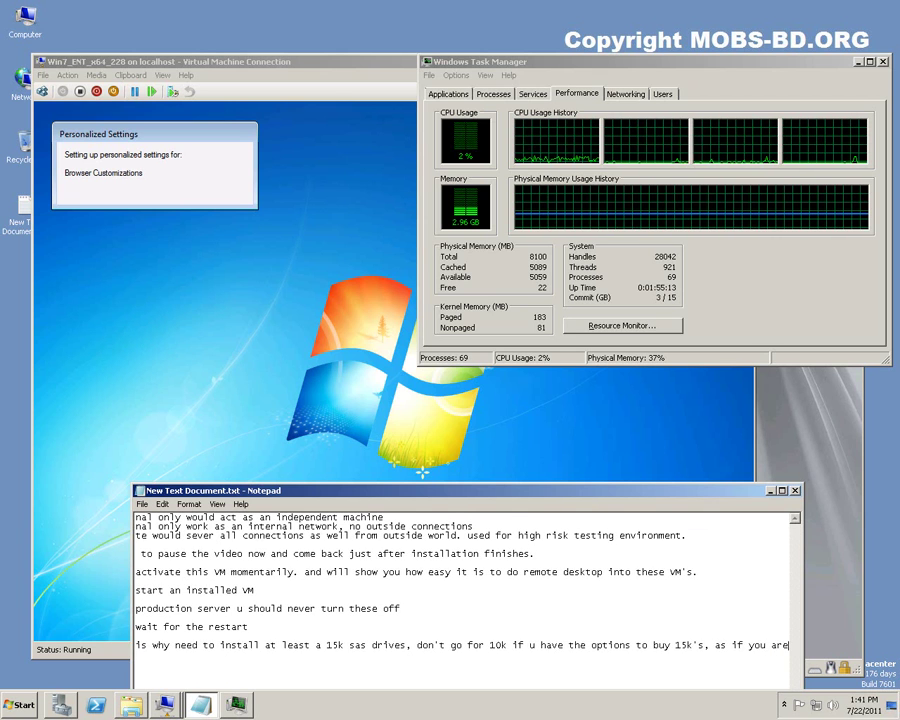
pyautogui.press('Return')
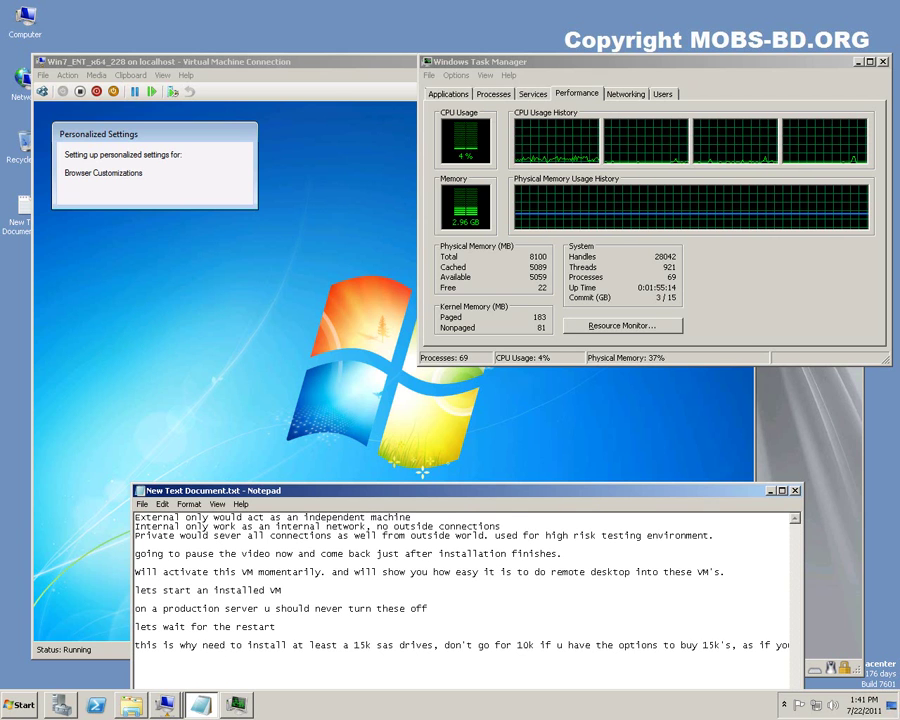
pyautogui.write('plan')
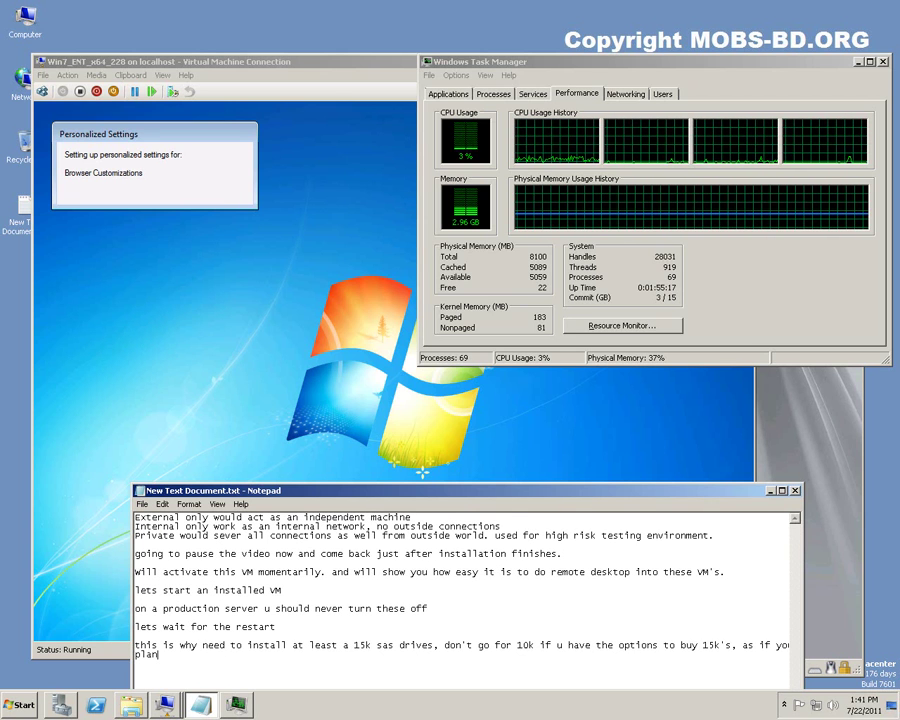
pyautogui.write('ning to ')
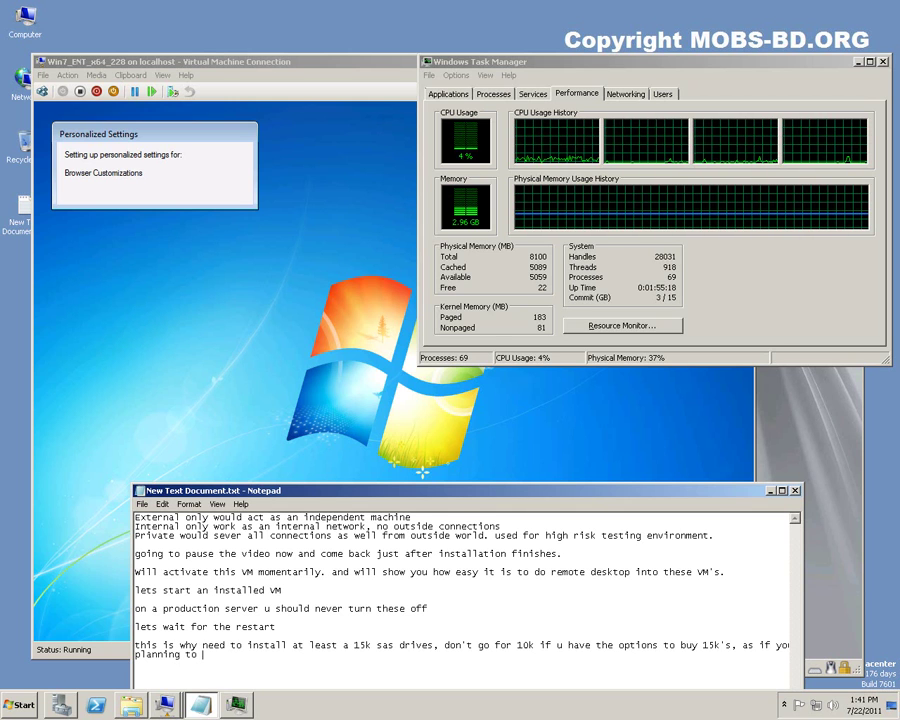
pyautogui.write('run multiple VM')
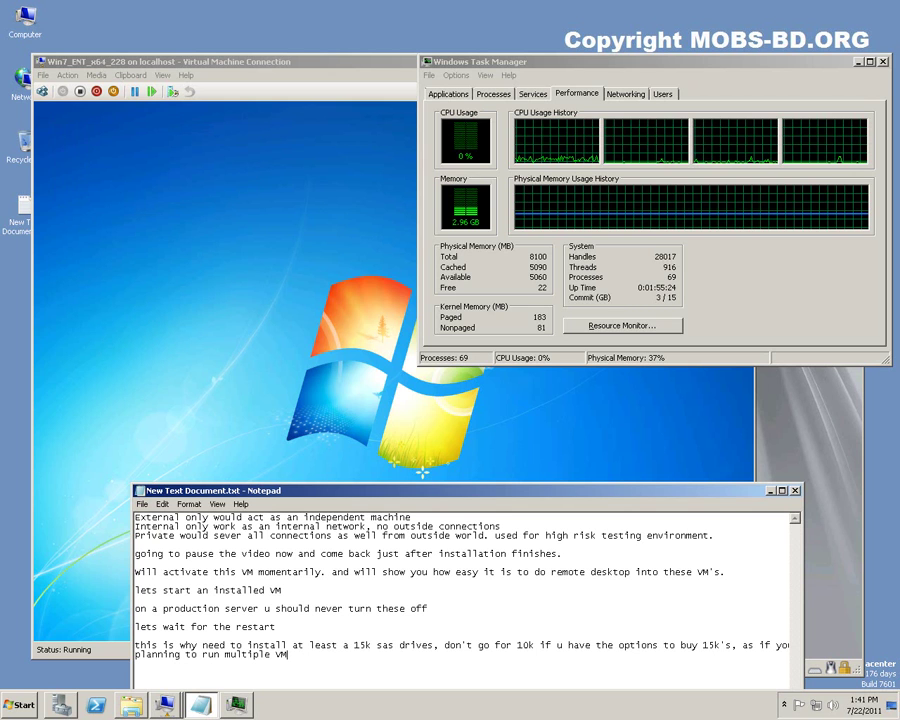
pyautogui.write("'s")
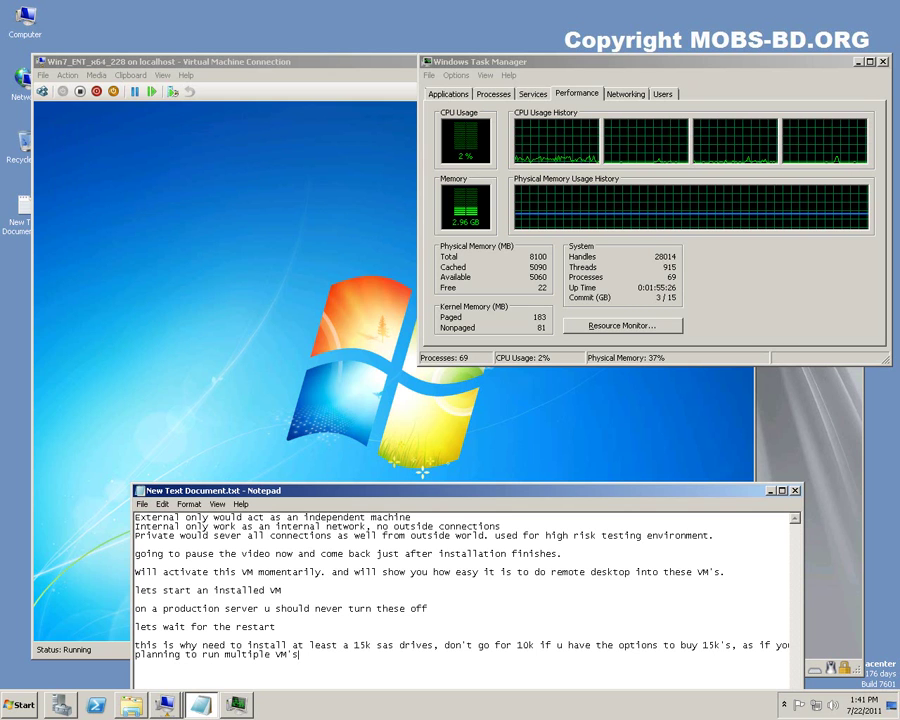
pyautogui.click(341, 62)
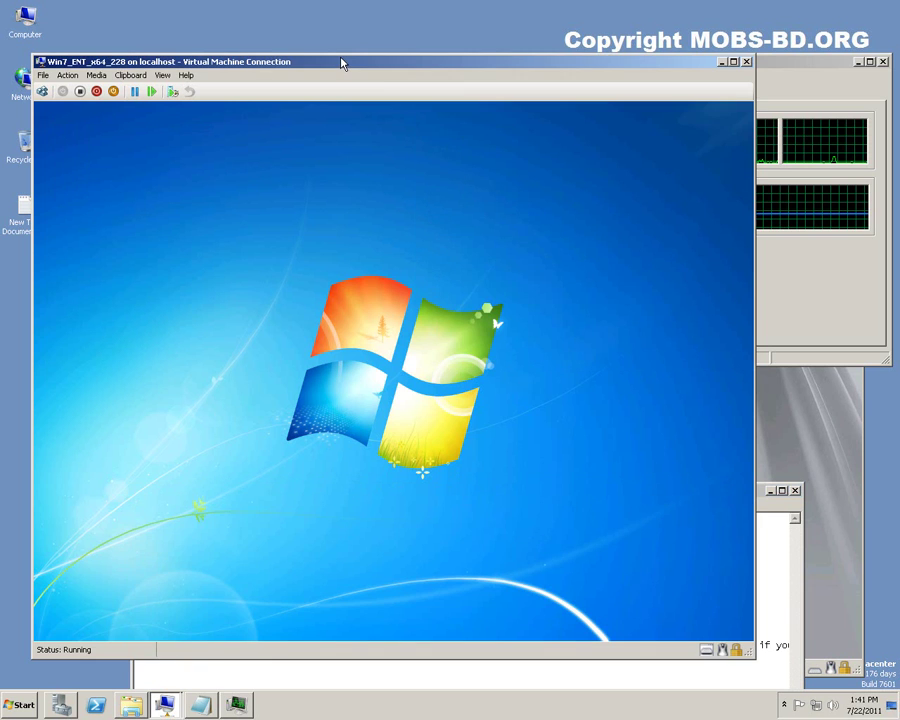
# Move the Windows 7 VM window higher and restore it in front of the Windows Server 2008 R2 VM.
pyautogui.moveTo(341, 62); pyautogui.dragTo(337, 49)
pyautogui.click(829, 667)
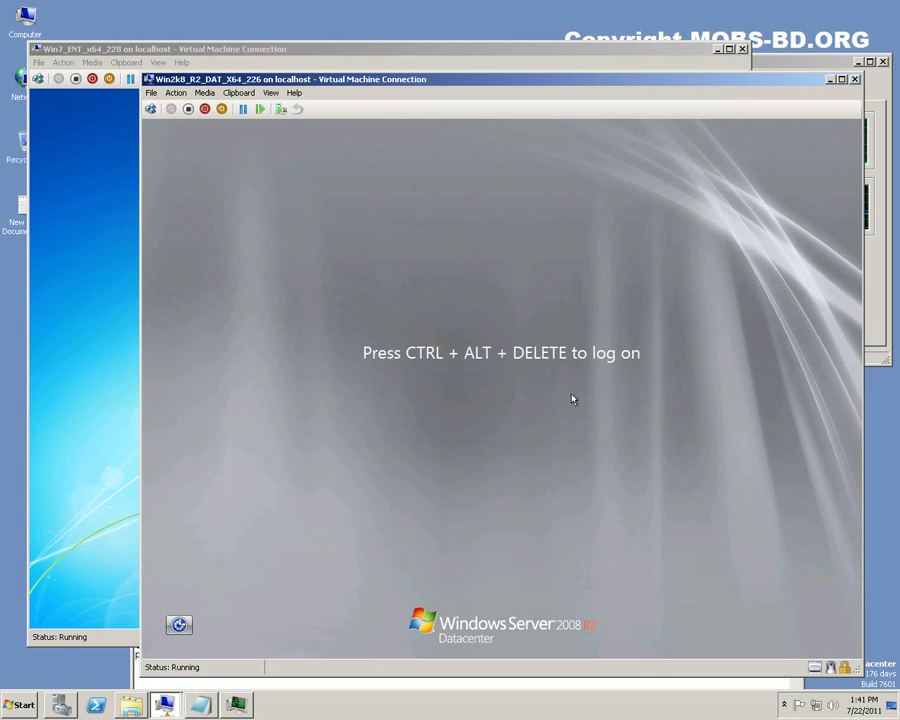
pyautogui.click(90, 442)
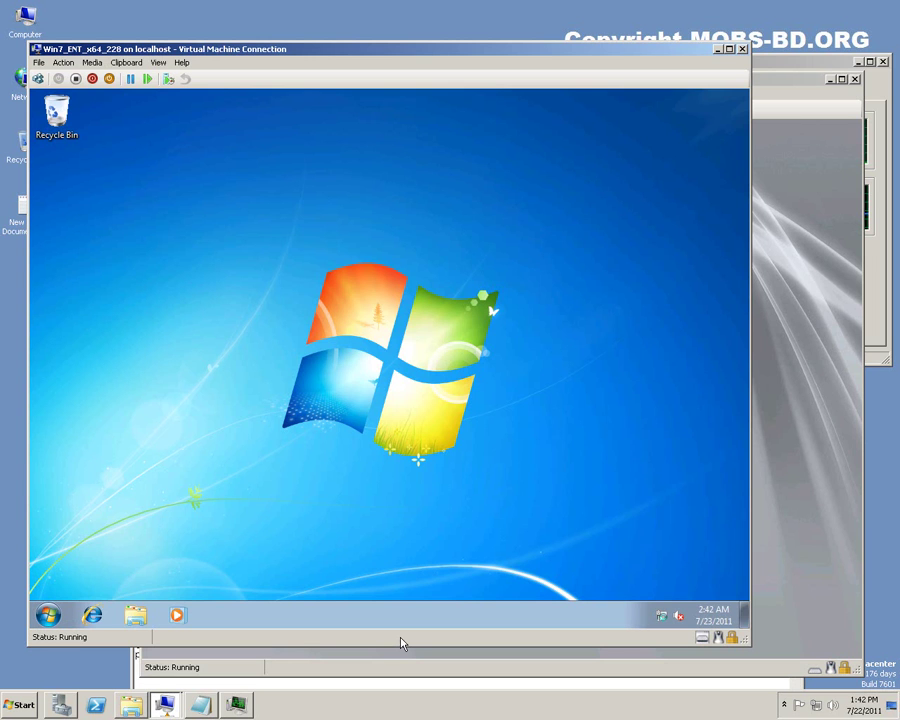
pyautogui.click(400, 684)
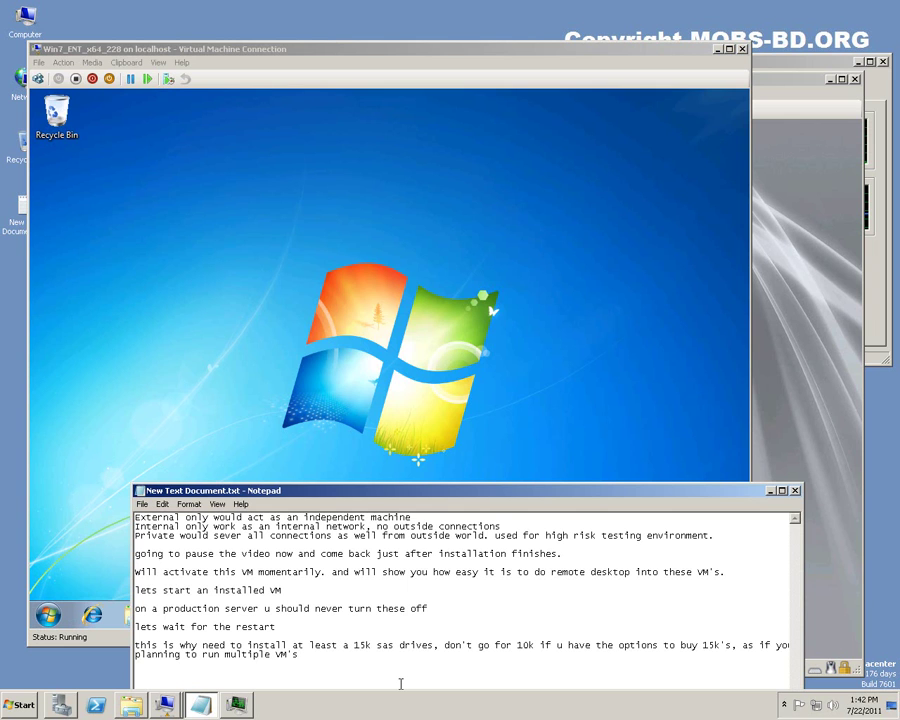
# Add the line 'this machine should now automatically receive the DHCP IP from my gateway, lets check'.
pyautogui.press('Return')
pyautogui.write('this machine should now ')
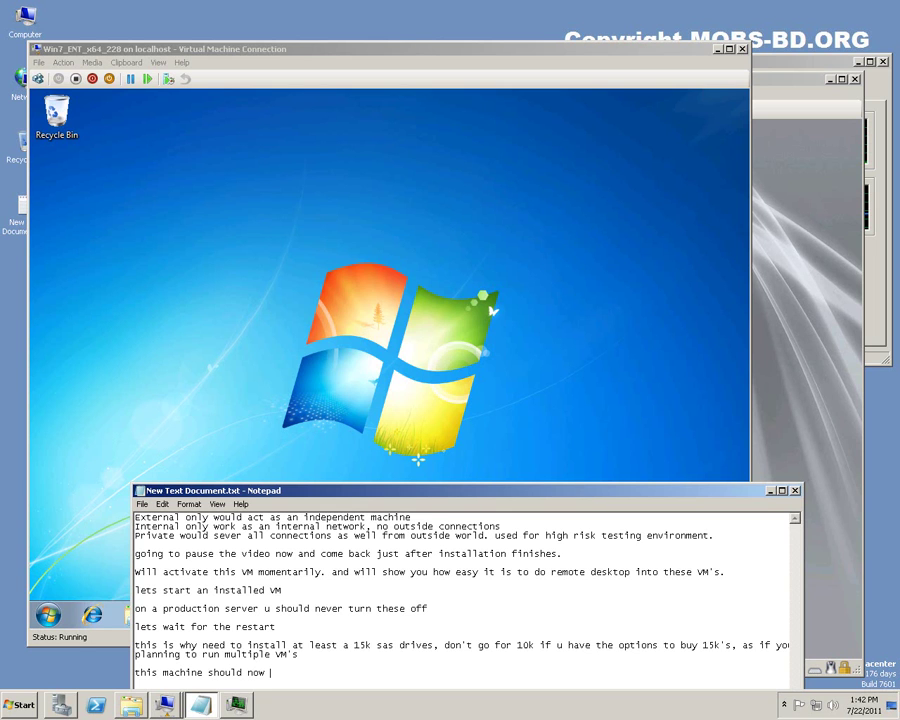
pyautogui.write('automatically receive the DHC')
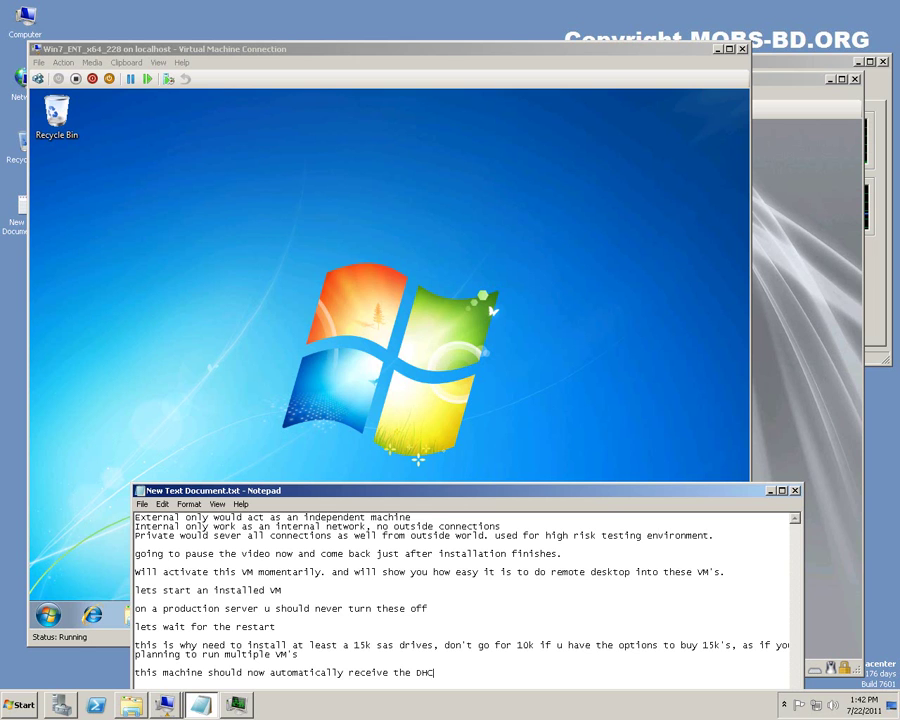
pyautogui.write('P IP from my gateway, lt')
pyautogui.press('BackSpace')
pyautogui.write('et')
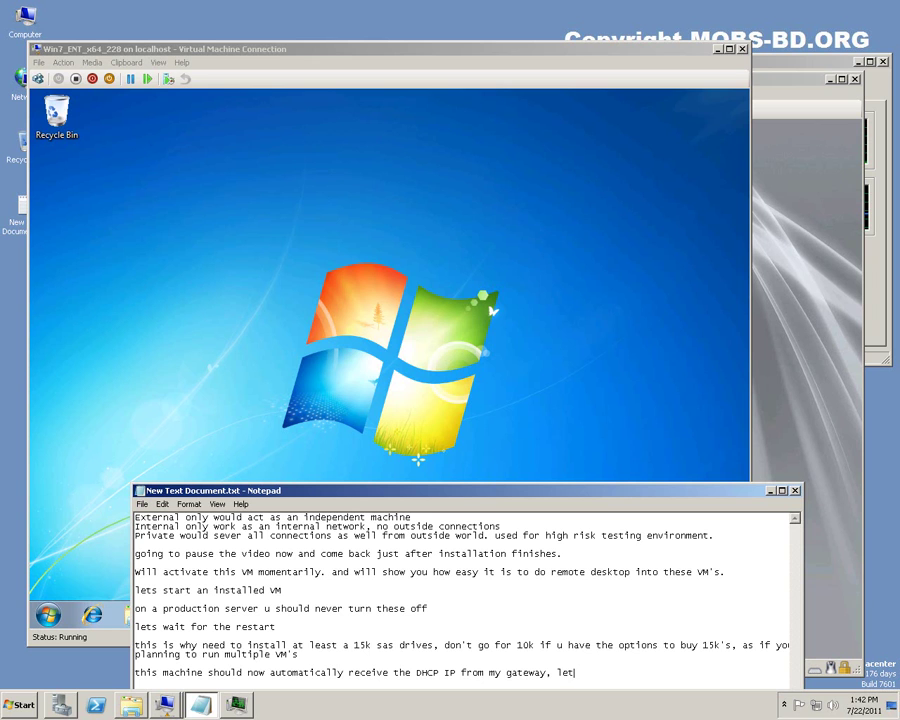
pyautogui.write('s check')
pyautogui.click(275, 47)
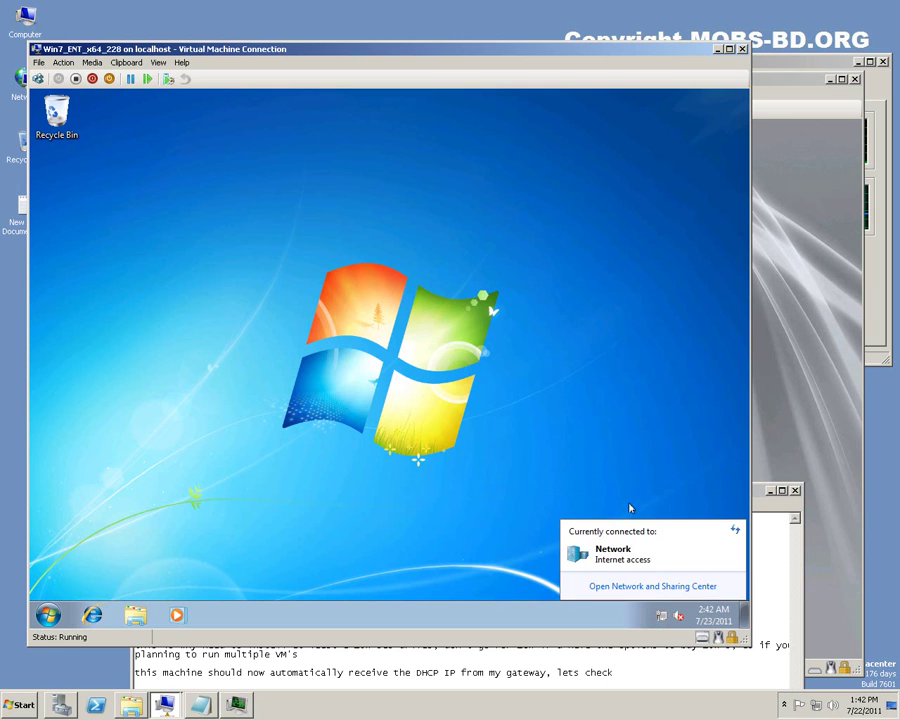
# Open the Local Area Connection details from the guest's Network and Sharing Center.
pyautogui.click(652, 586)
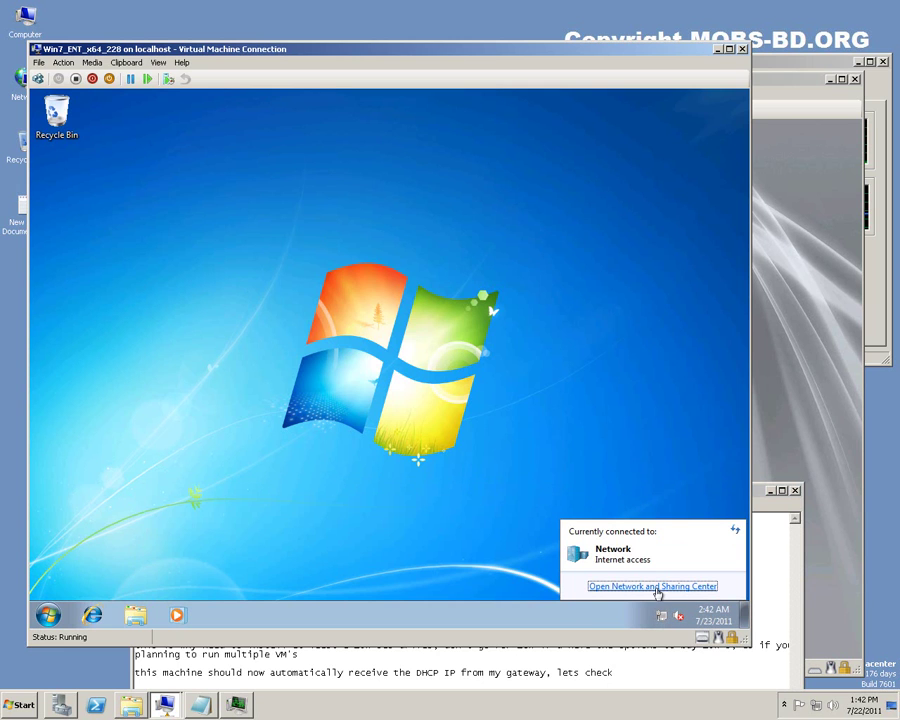
pyautogui.click(556, 410)
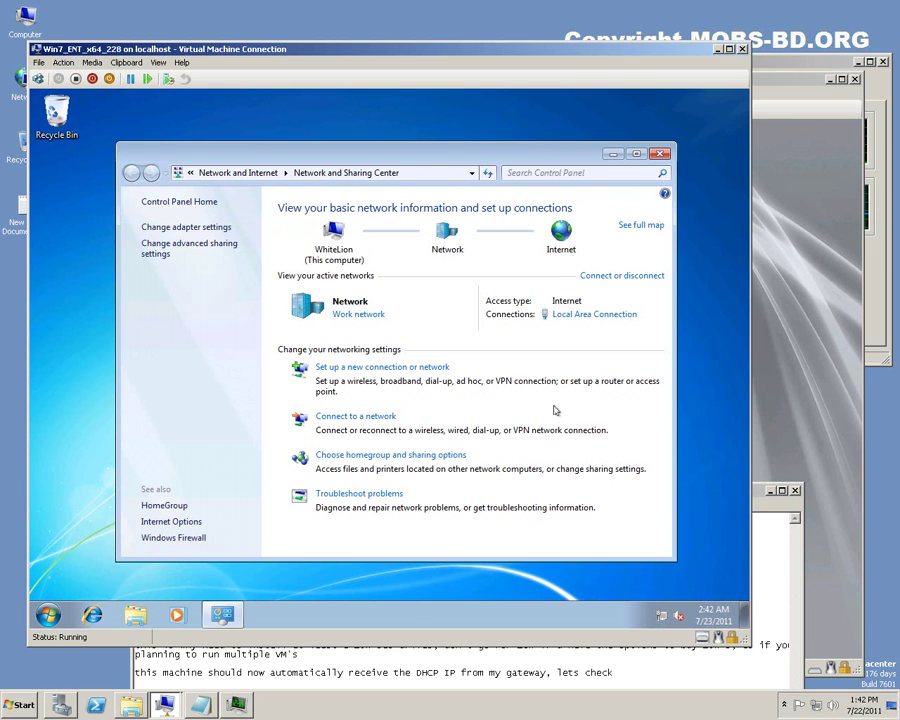
pyautogui.click(601, 314)
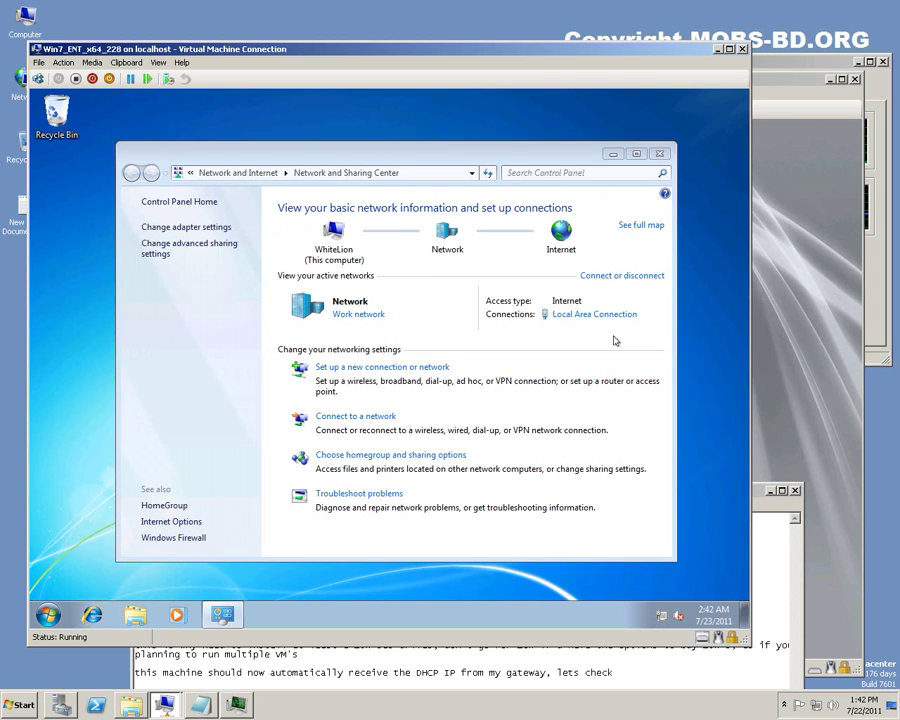
pyautogui.click(331, 346)
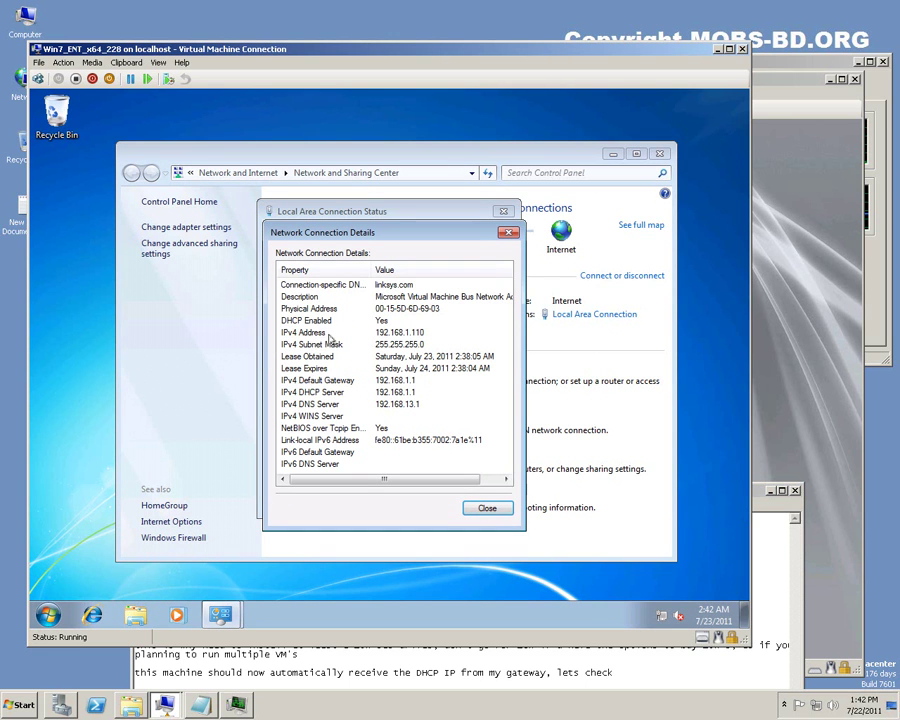
# Review the IPv4 details: DHCP address 192.168.1.110, gateway 192.168.1.1, DHCP, DNS and mask, then close.
pyautogui.click(403, 333)
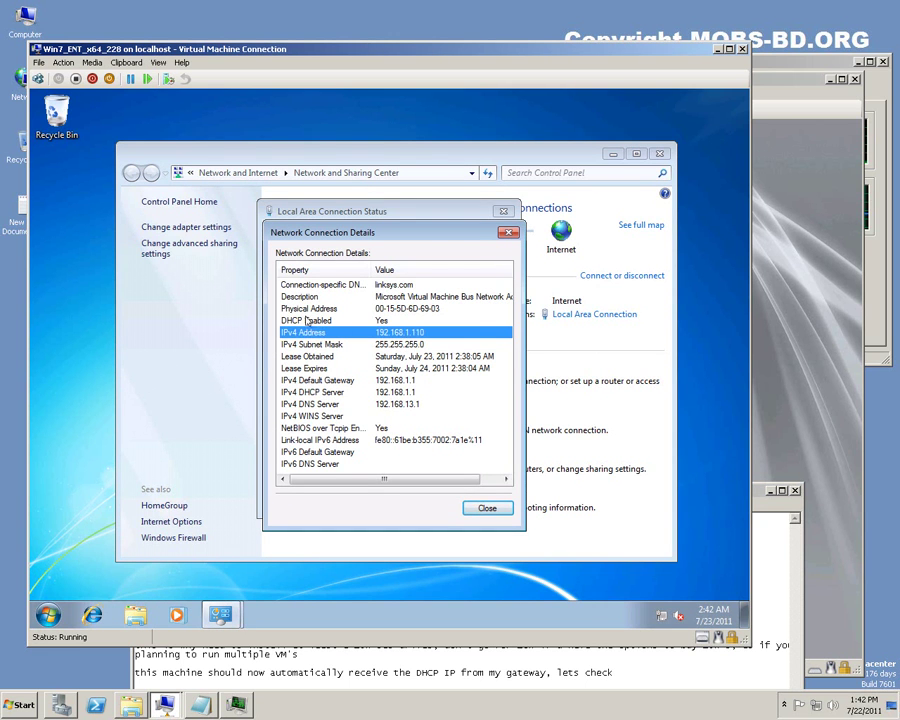
pyautogui.click(391, 323)
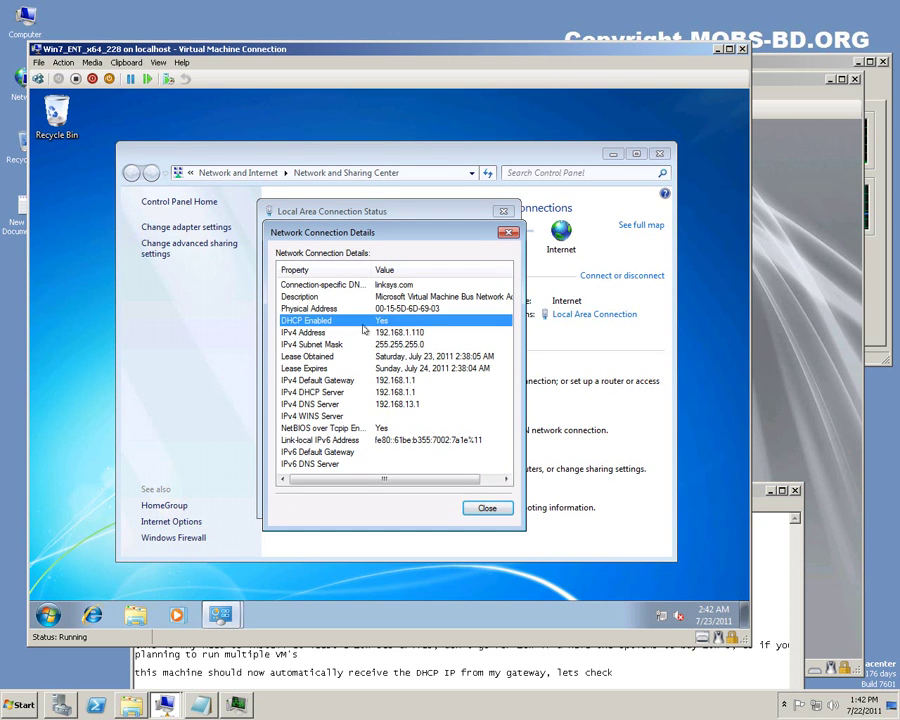
pyautogui.click(395, 381)
pyautogui.click(408, 393)
pyautogui.click(416, 406)
pyautogui.click(418, 345)
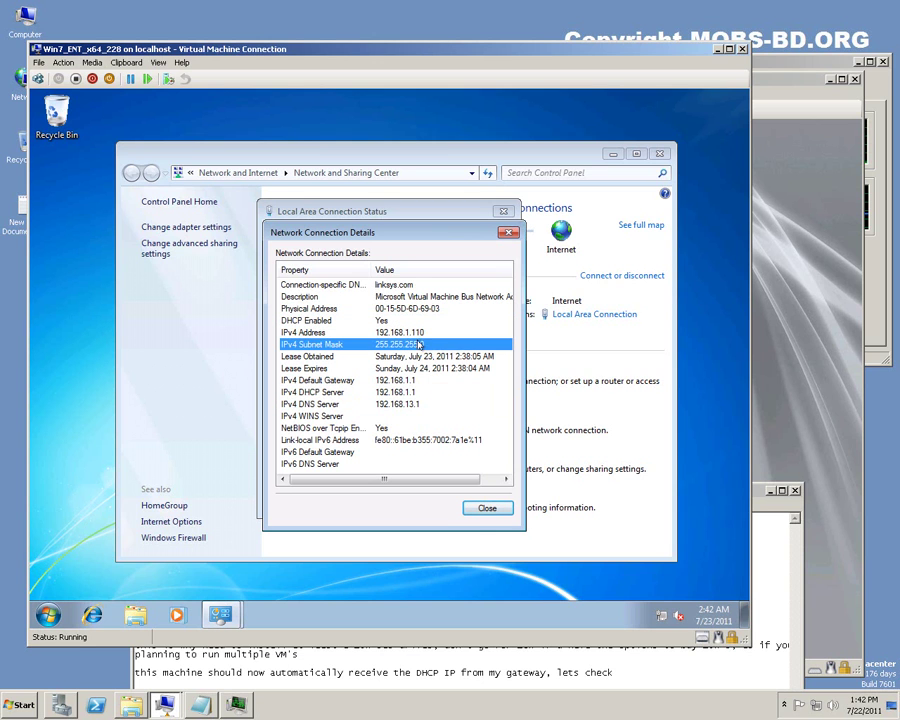
pyautogui.click(486, 508)
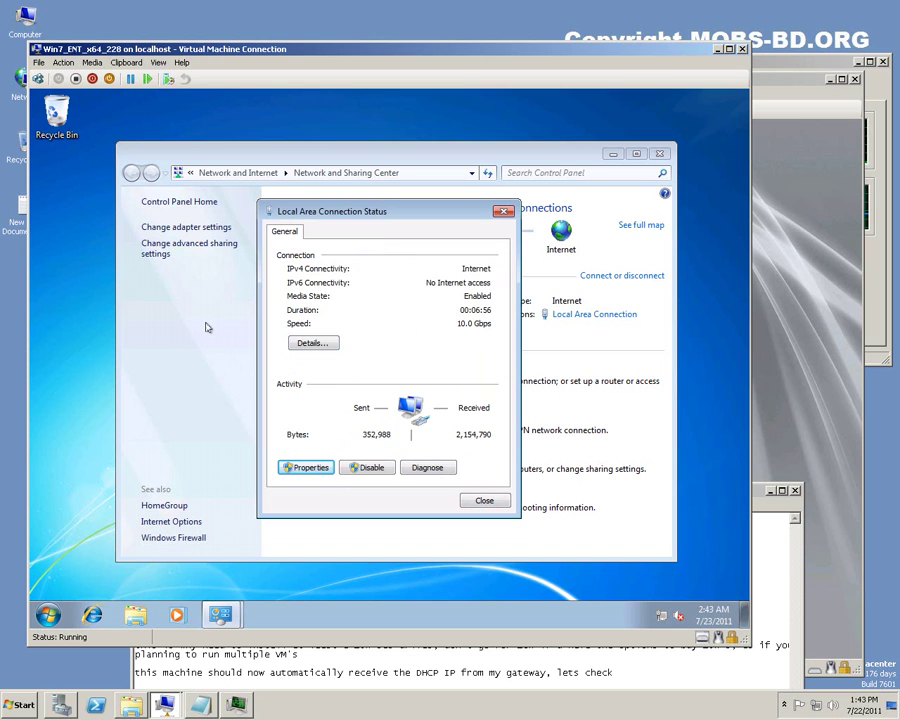
# Set IPv4 to static 192.168.1.228, mask 255.255.255.0, gateway 192.168.1.1, DNS 192.168.13.1.
pyautogui.click(305, 467)
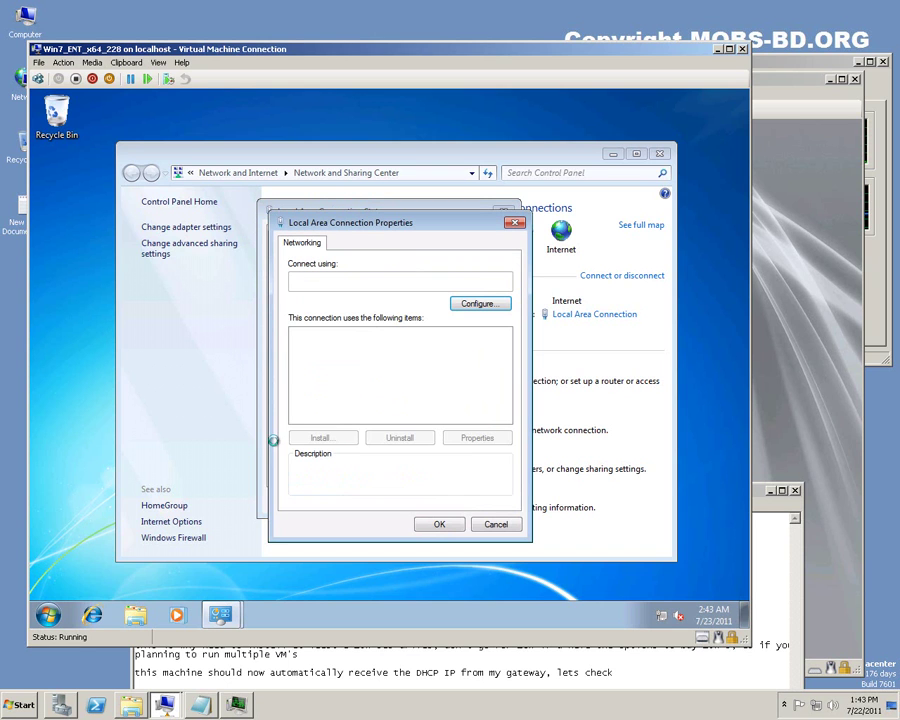
pyautogui.doubleClick(370, 381)
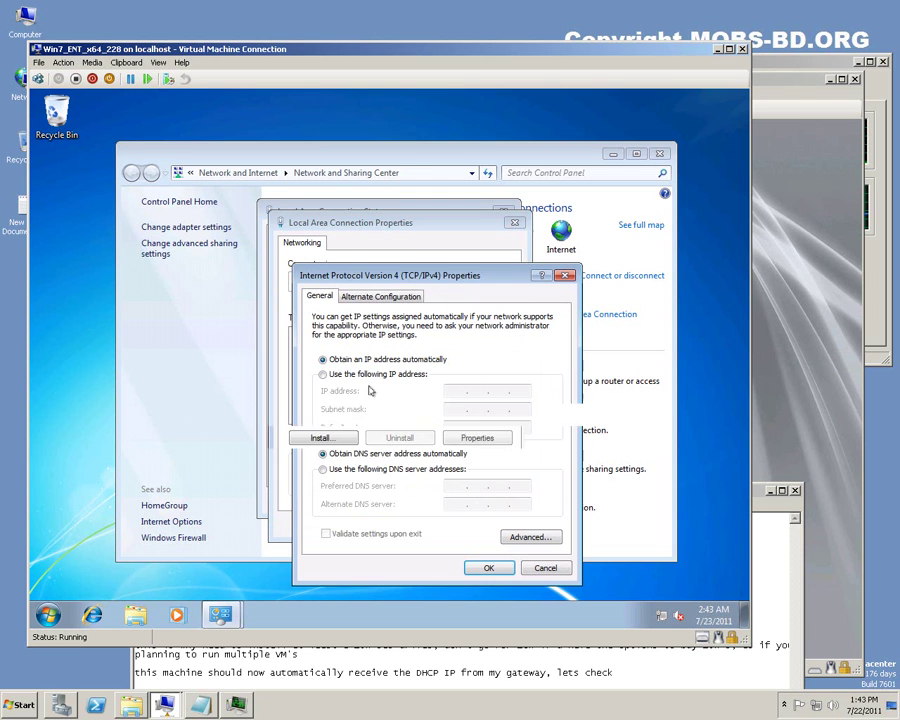
pyautogui.click(370, 374)
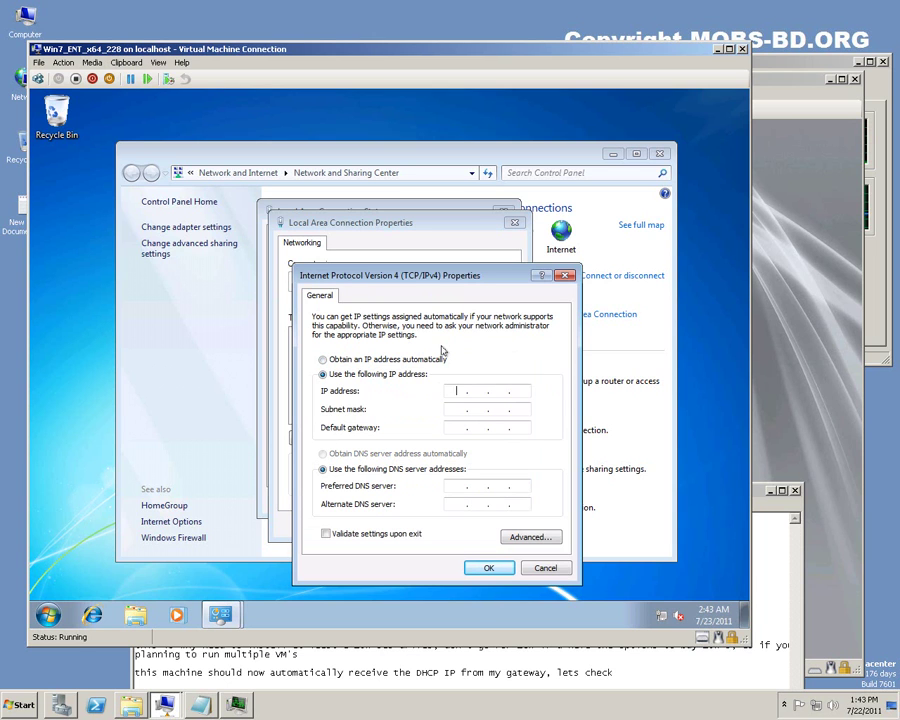
pyautogui.write('192 . 168 . 1 . 228')
pyautogui.press('Tab')
pyautogui.press('Tab')
pyautogui.write('192 . 168 . ')
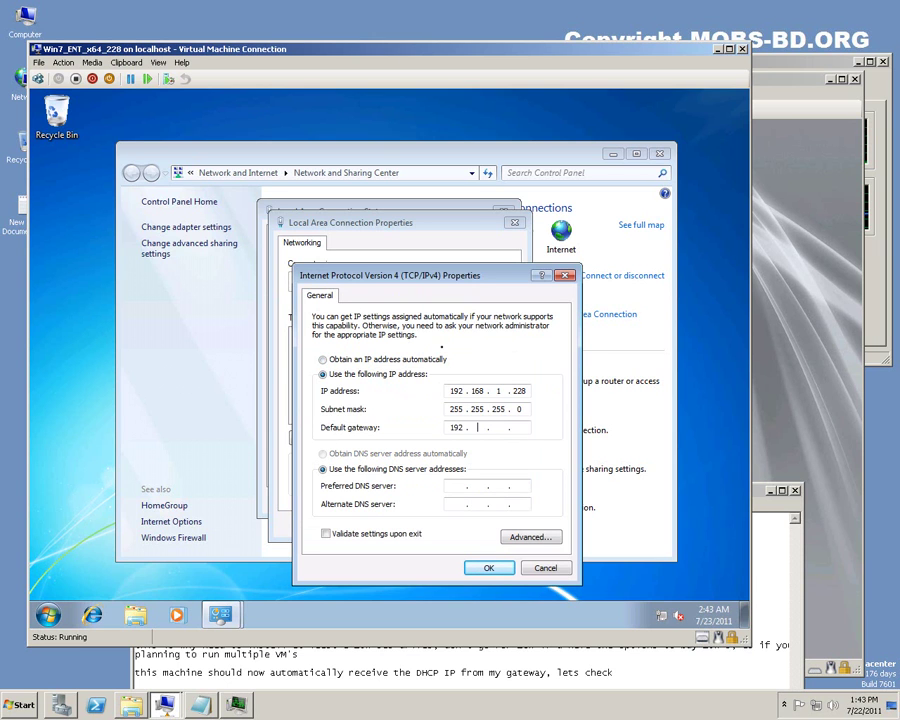
pyautogui.write('1 . 168')
pyautogui.press('Tab')
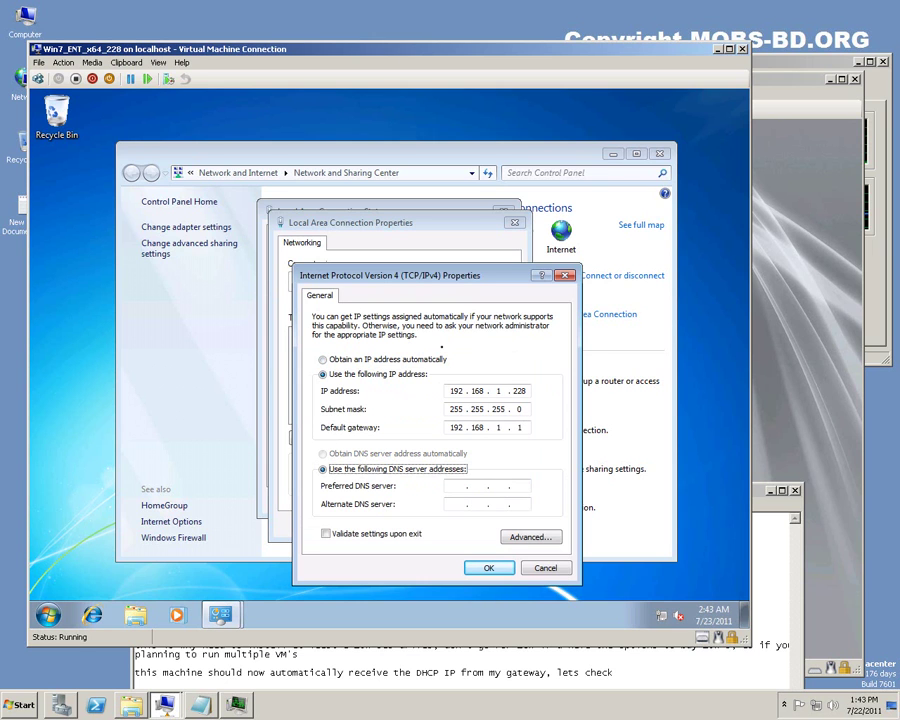
pyautogui.press('Tab')
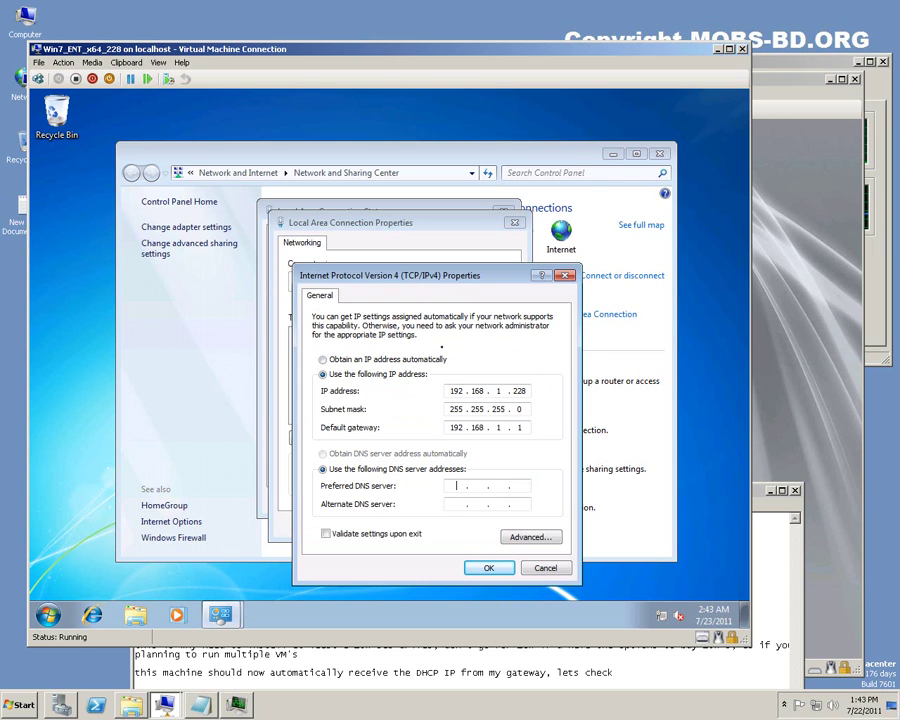
pyautogui.write('92.16')
# Check the DNS server list in Advanced TCP/IP settings, then apply and close all dialogs.
pyautogui.click(528, 537)
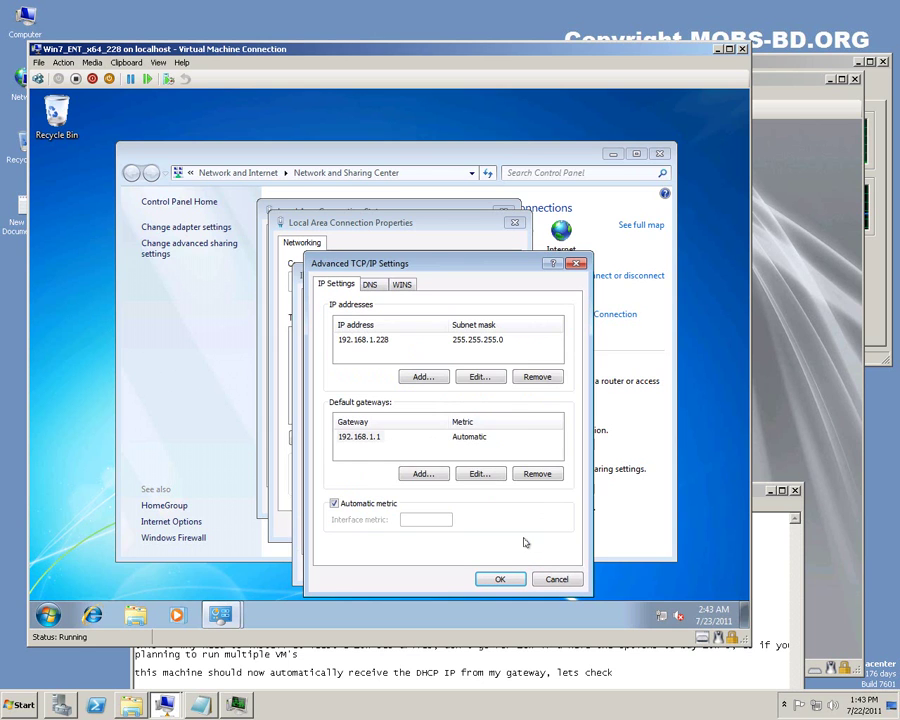
pyautogui.click(369, 285)
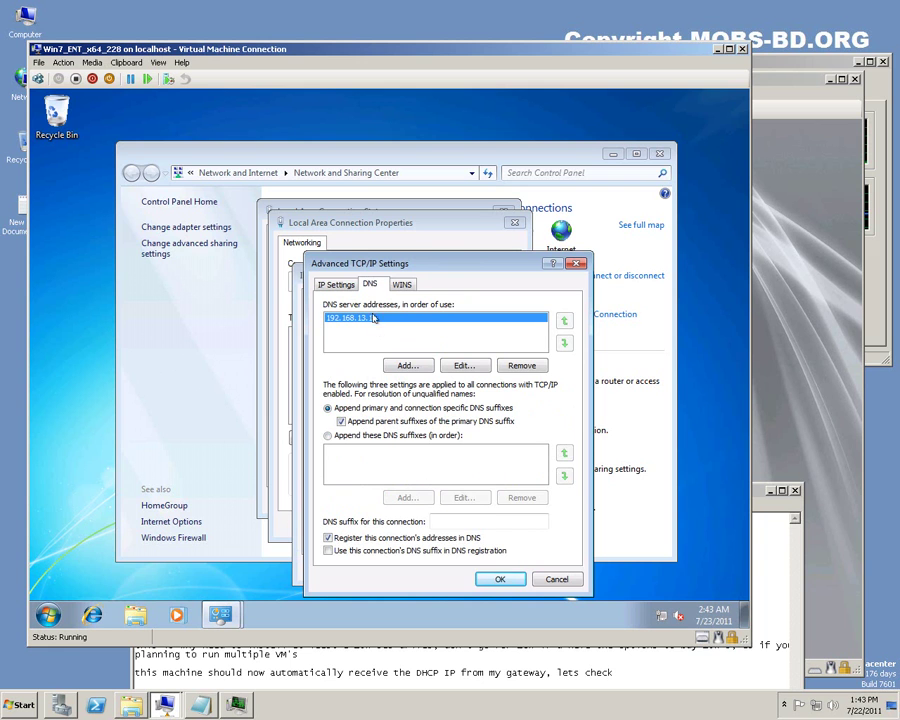
pyautogui.click(500, 580)
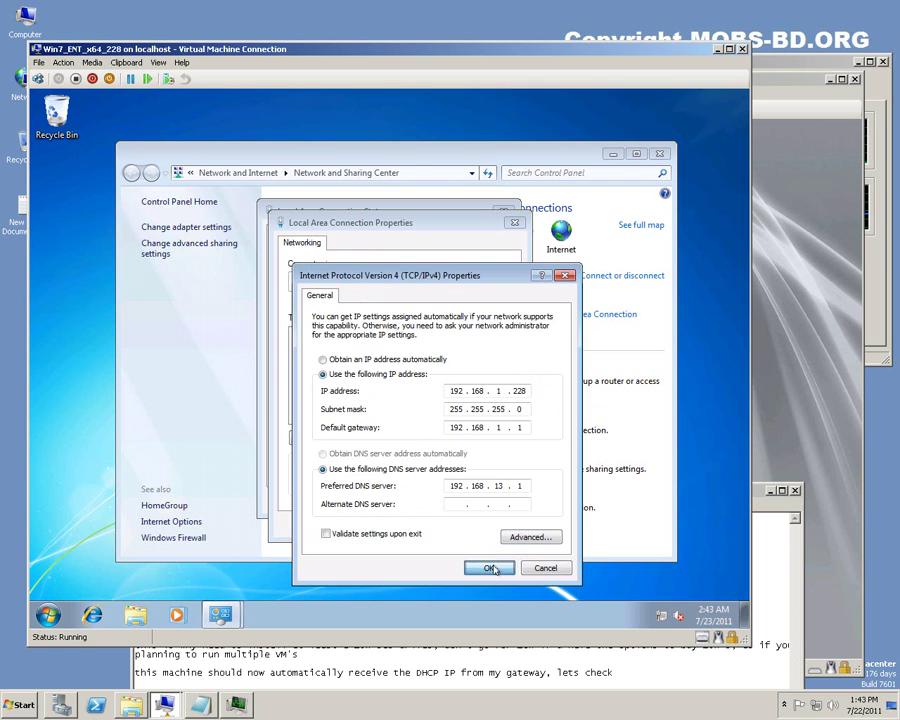
pyautogui.click(484, 568)
pyautogui.click(442, 528)
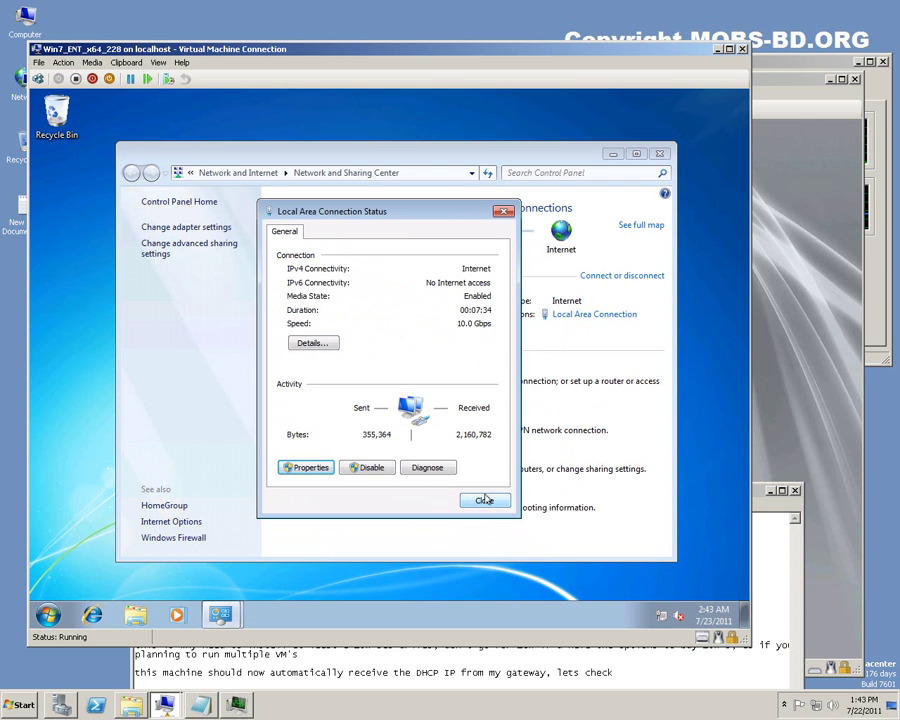
pyautogui.click(484, 501)
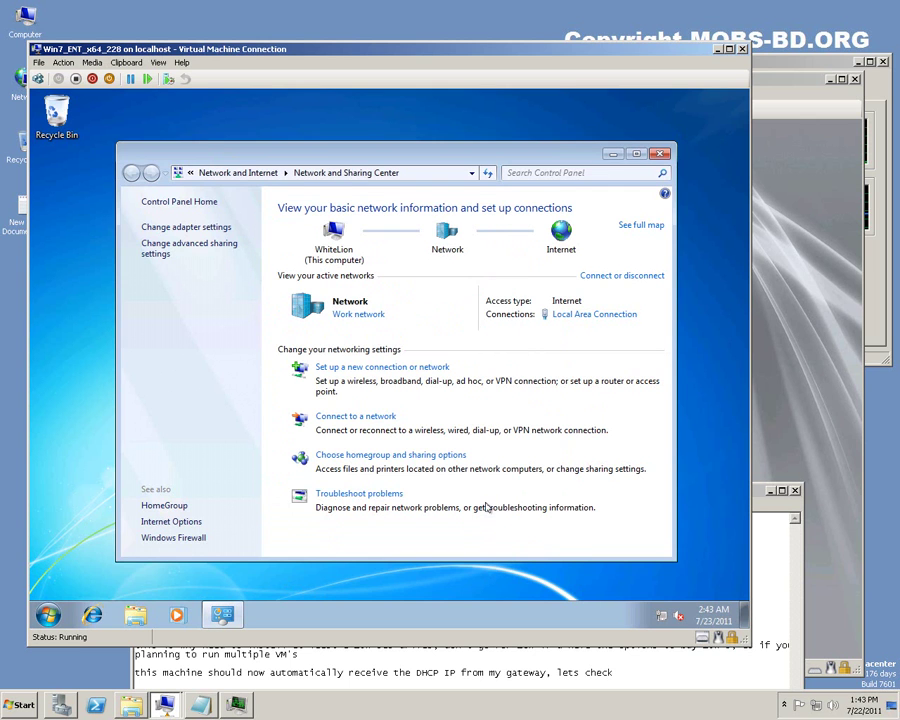
# Close Network and Sharing Center and launch Command Prompt from Accessories.
pyautogui.click(660, 154)
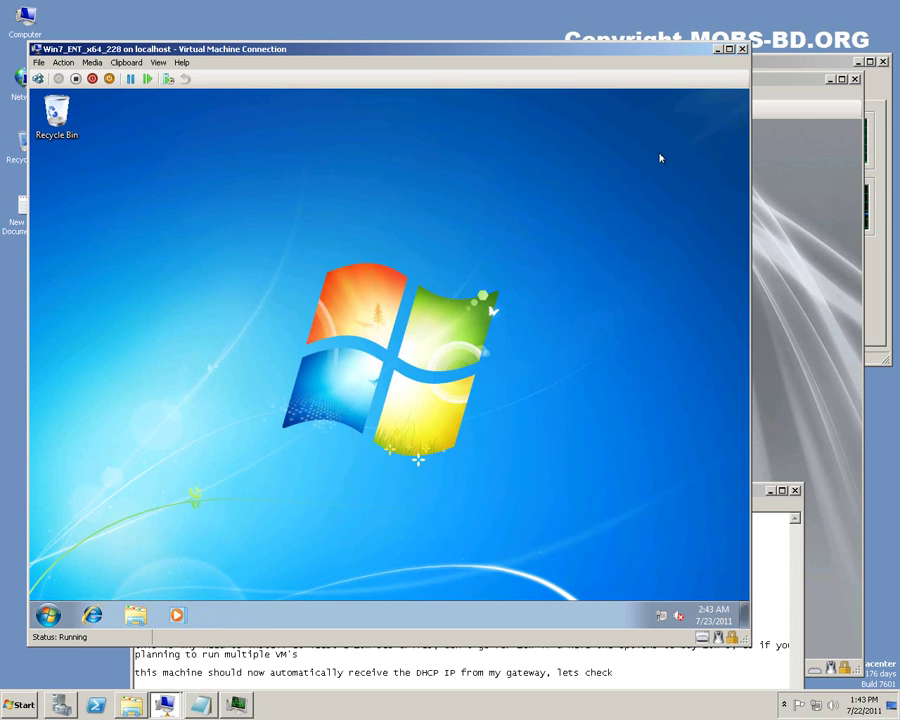
pyautogui.click(47, 614)
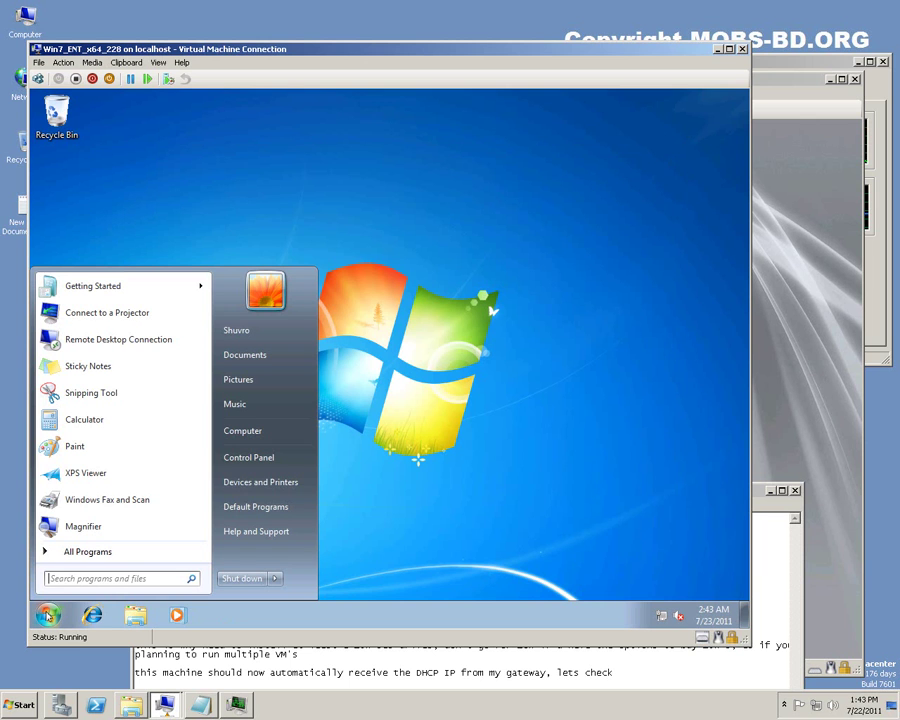
pyautogui.click(78, 551)
pyautogui.click(74, 413)
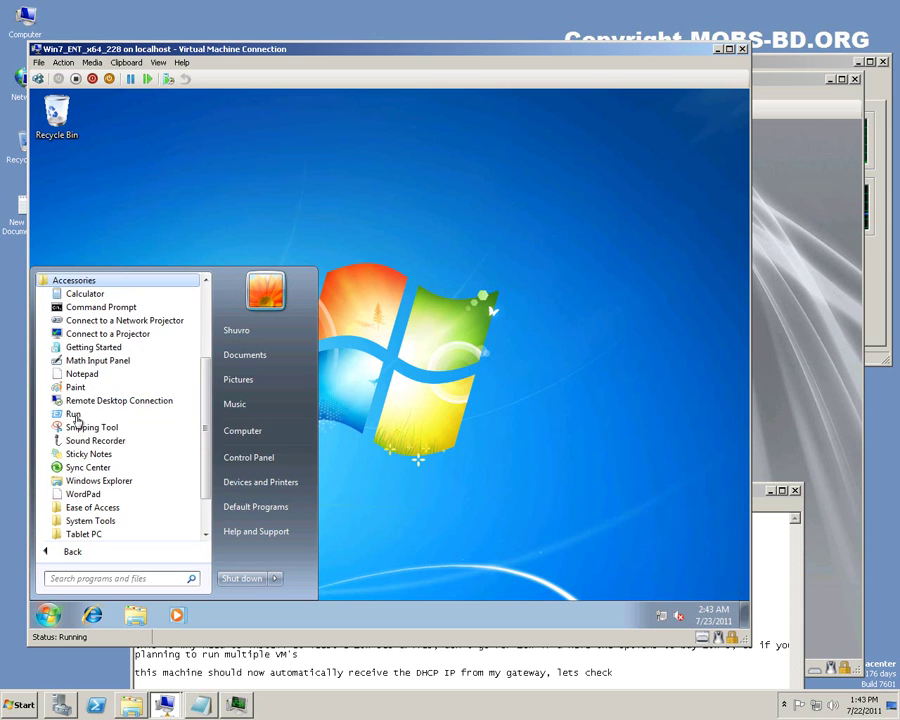
pyautogui.click(70, 307)
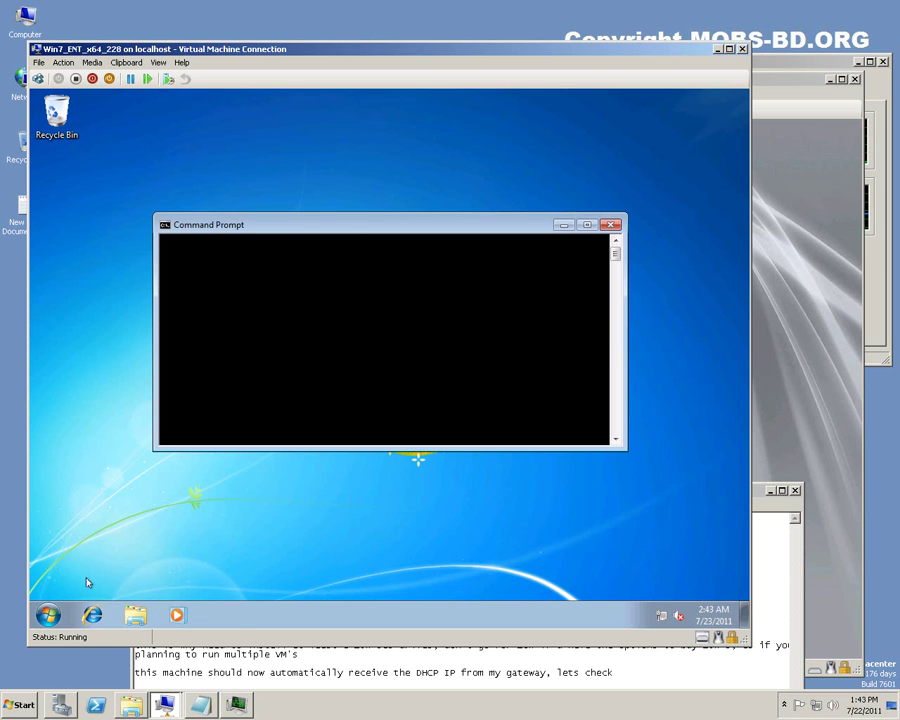
# Run 'ping google.com', getting 4/4 replies averaging 456ms, and close the prompt.
pyautogui.write('ping ')
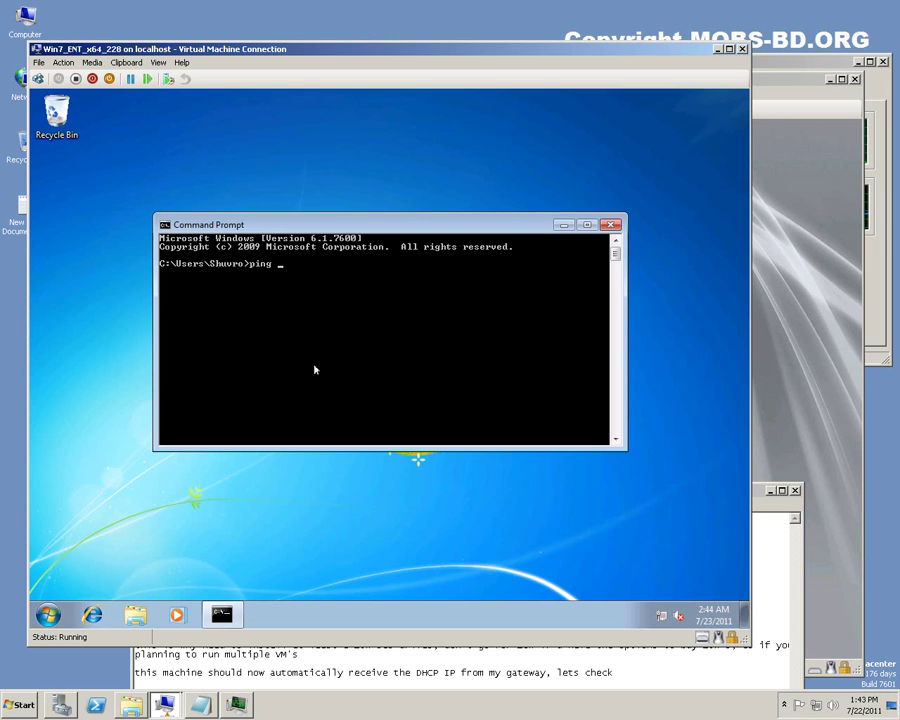
pyautogui.write('google.com')
pyautogui.press('Return')
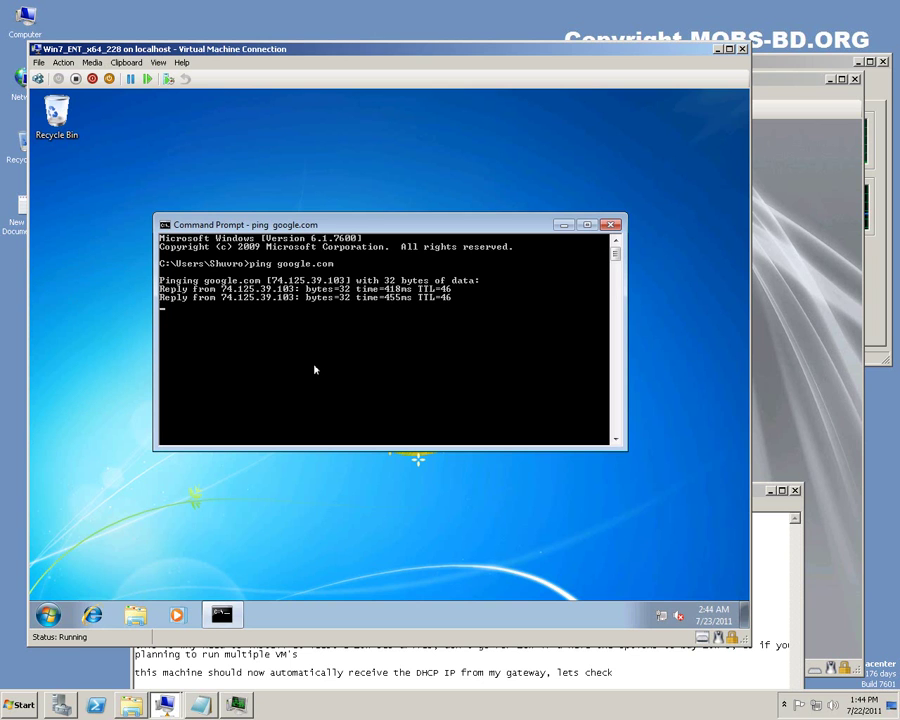
pyautogui.click(612, 224)
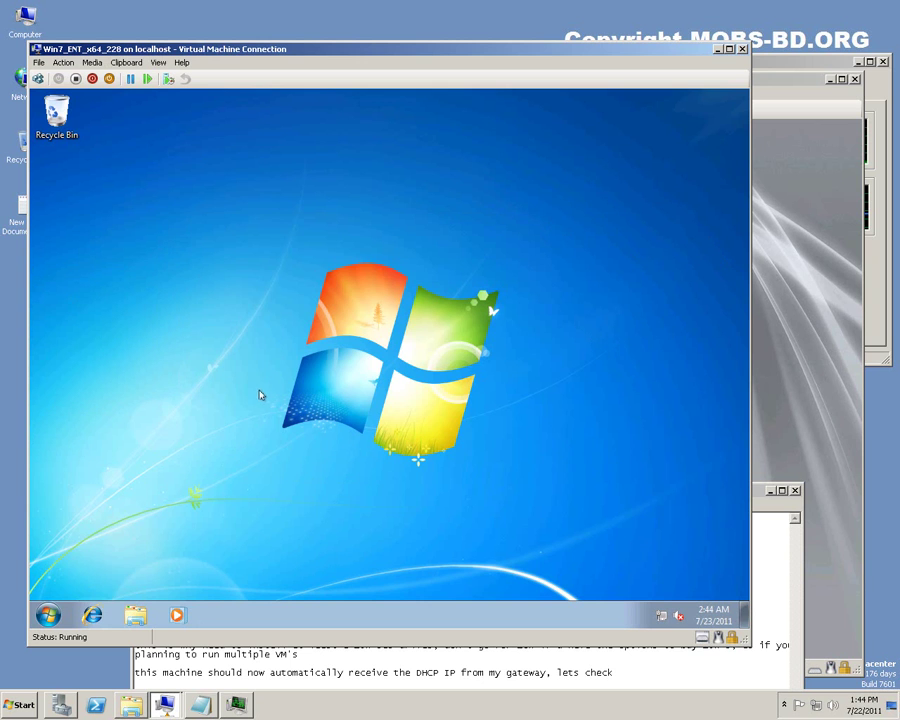
# Open the guest's System window from Computer Properties and enlarge it to show activation status.
pyautogui.click(48, 614)
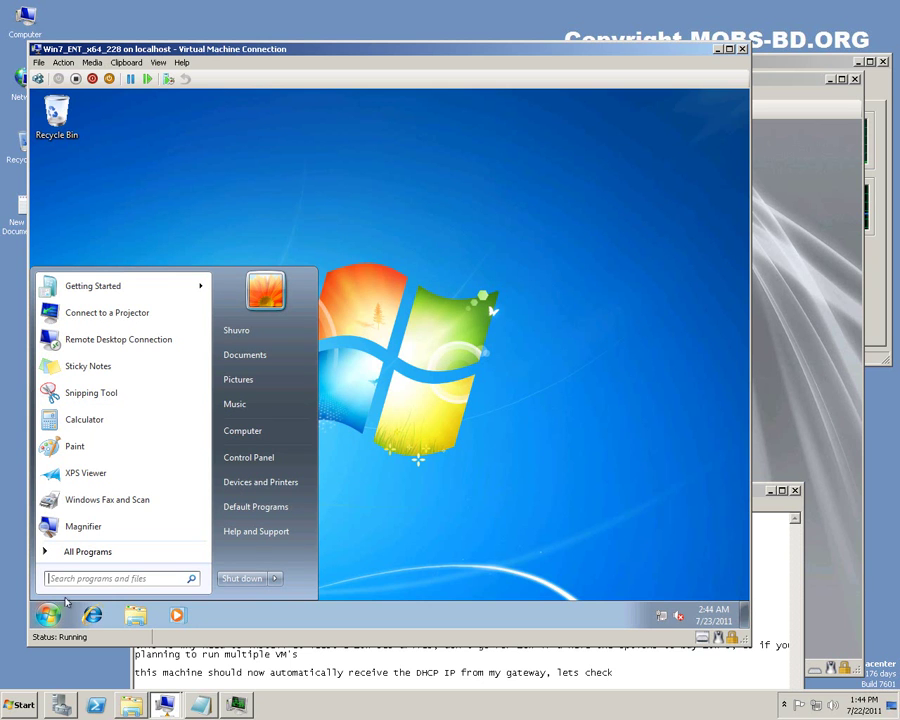
pyautogui.rightClick(256, 440)
pyautogui.click(310, 556)
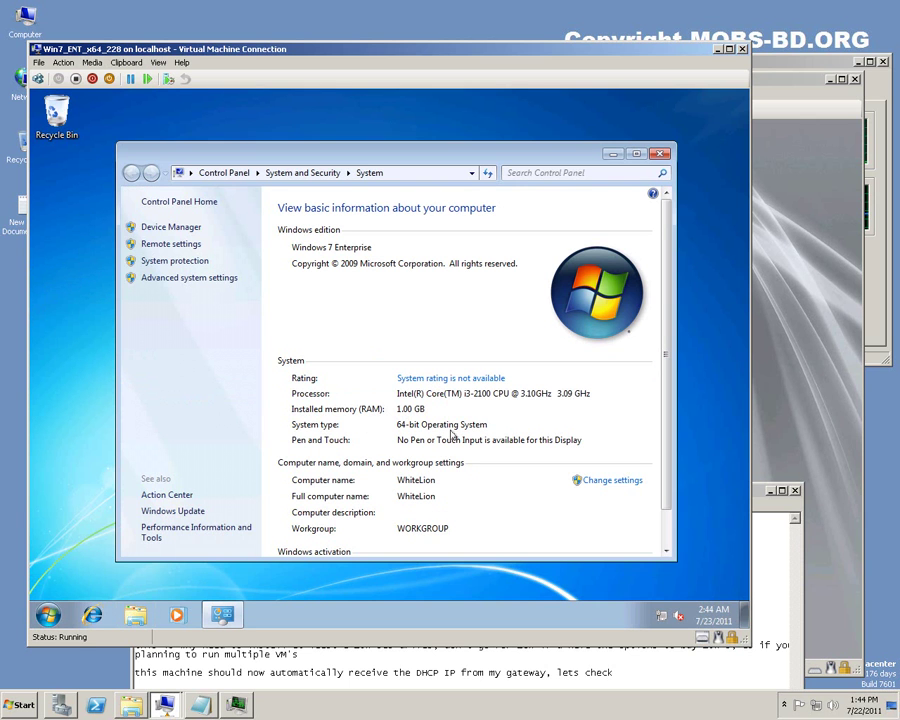
pyautogui.moveTo(521, 561); pyautogui.dragTo(520, 582)
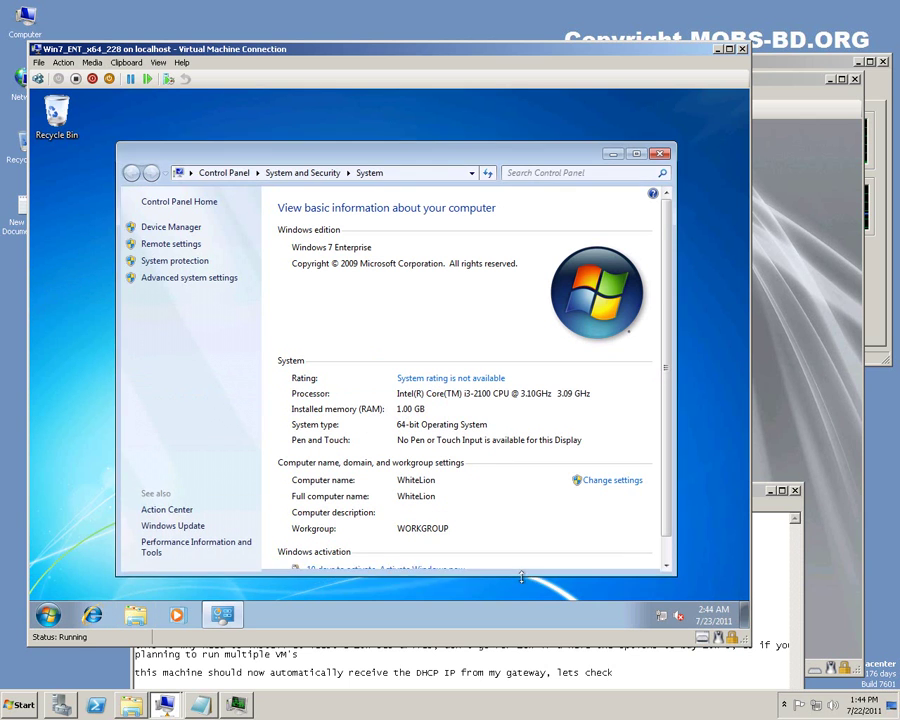
pyautogui.moveTo(462, 143); pyautogui.dragTo(462, 113)
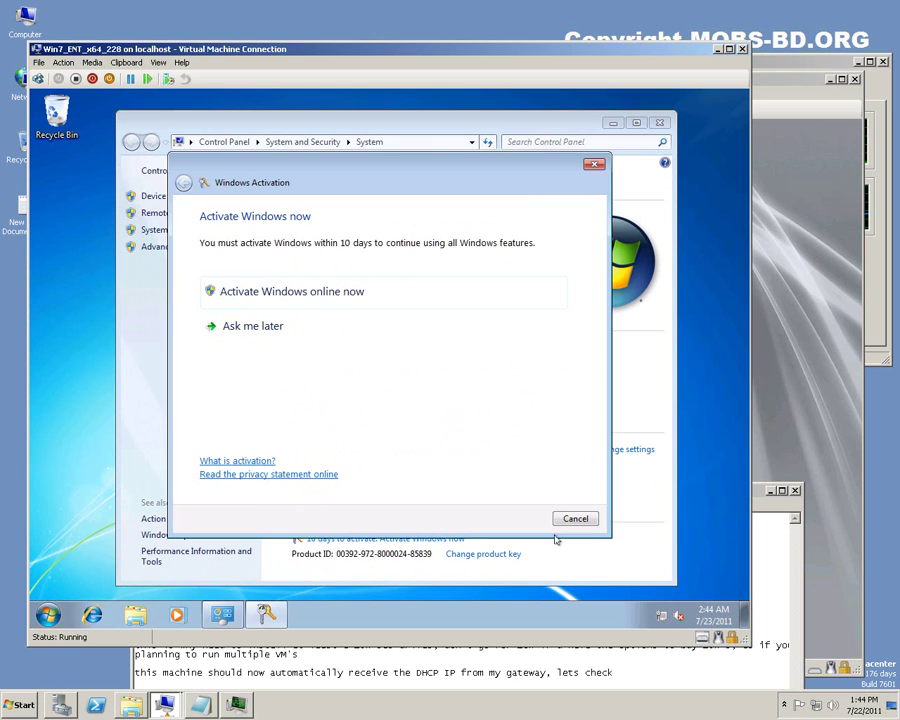
# Activate Windows online, then dismiss the success message and close the System window.
pyautogui.click(306, 294)
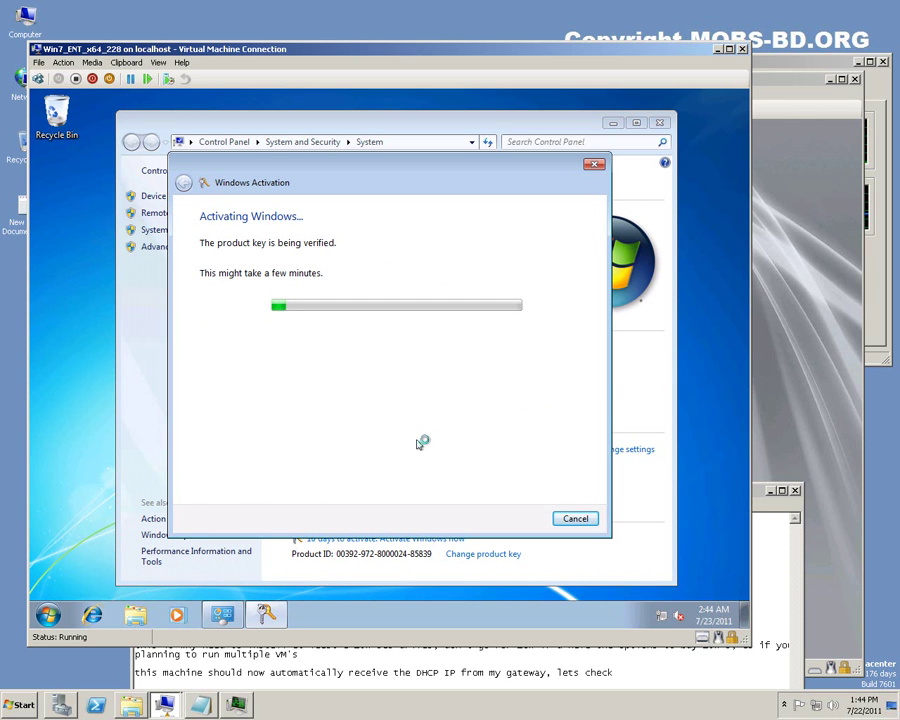
pyautogui.moveTo(390, 178); pyautogui.dragTo(577, 520)
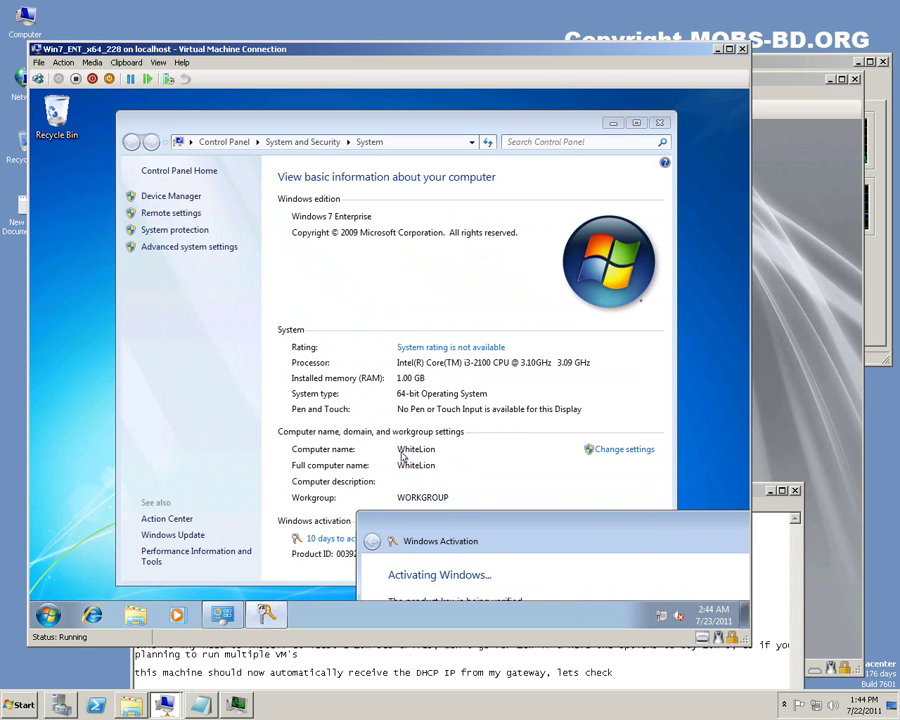
pyautogui.moveTo(547, 519); pyautogui.dragTo(341, 169)
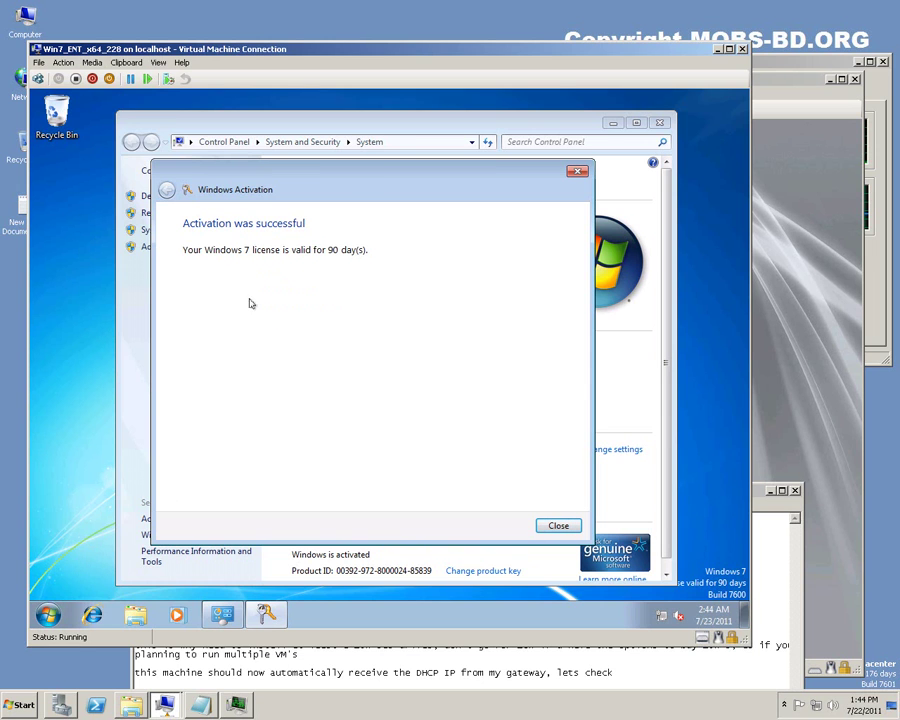
pyautogui.click(558, 527)
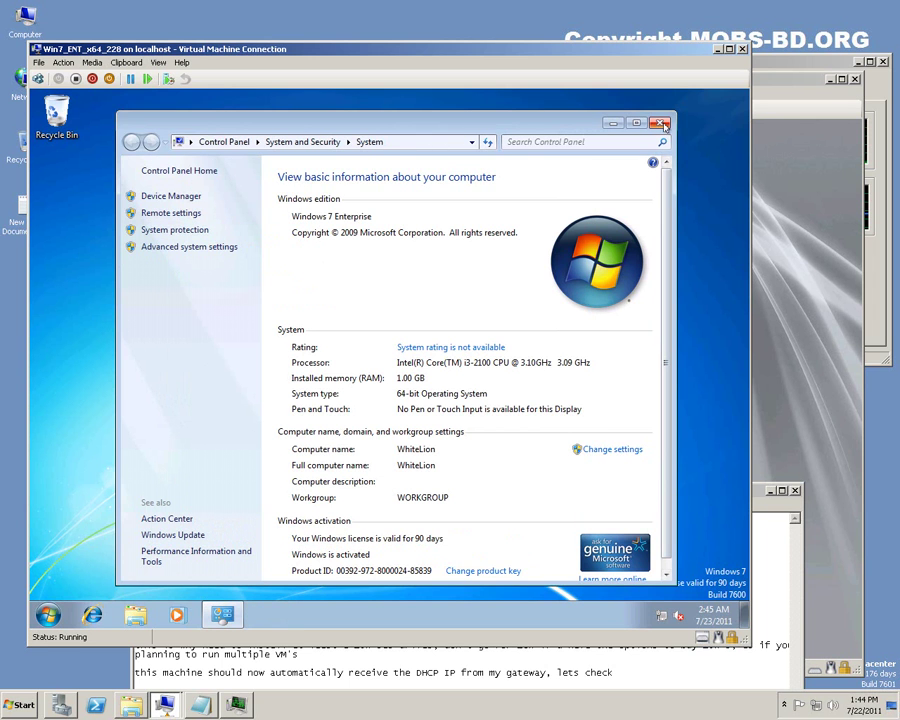
pyautogui.click(661, 123)
pyautogui.click(48, 614)
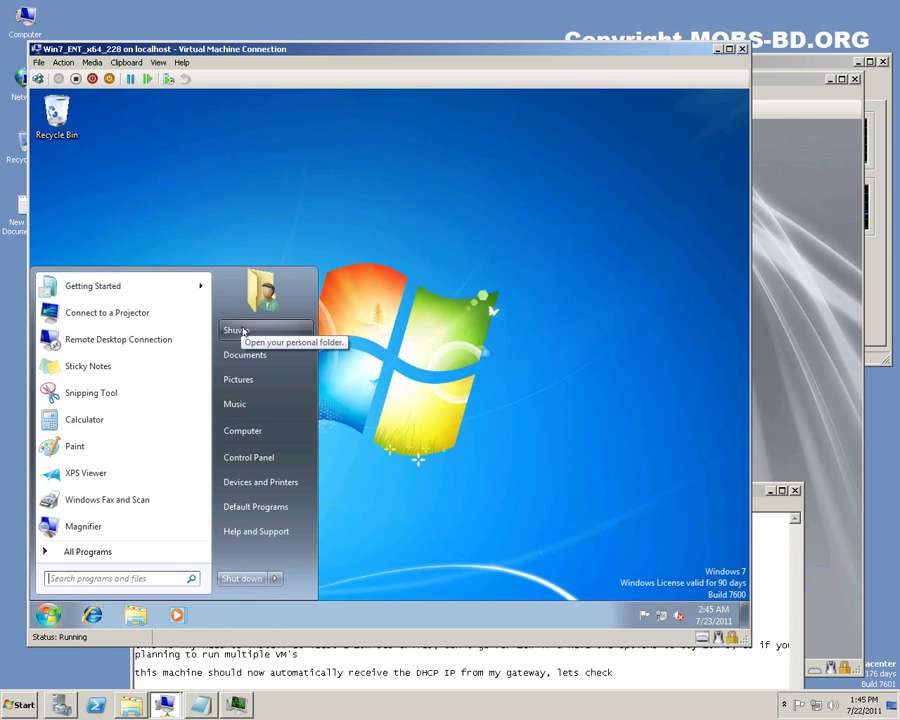
pyautogui.click(187, 204)
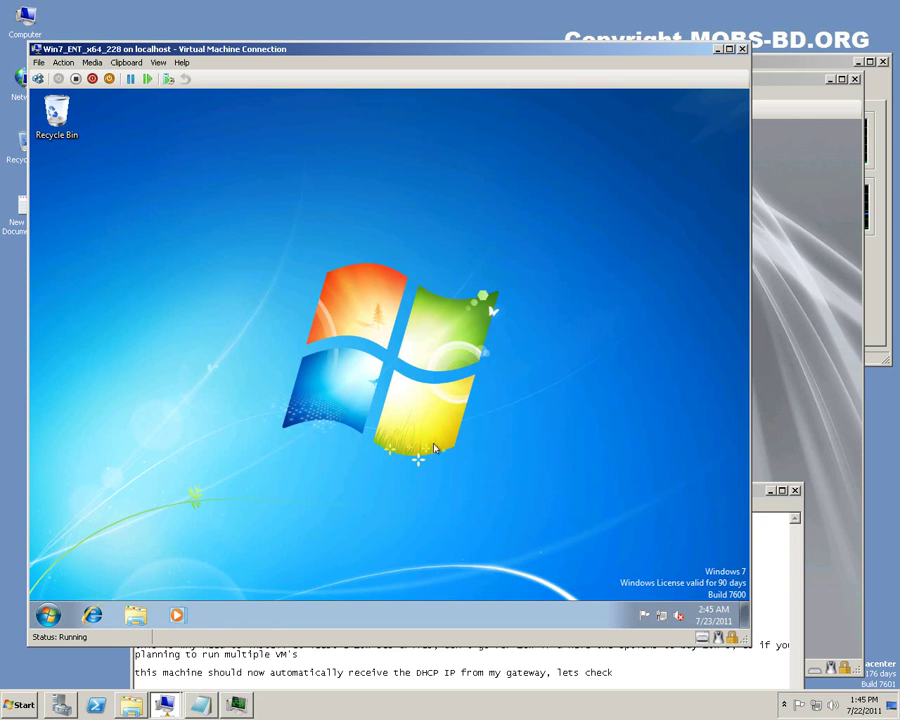
pyautogui.click(20, 705)
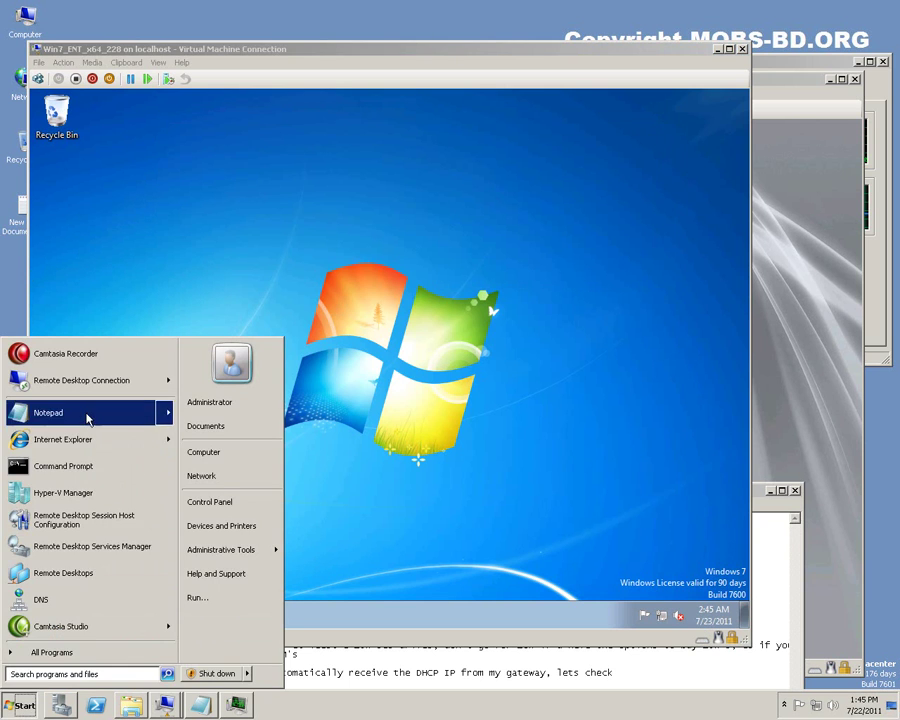
pyautogui.click(76, 378)
pyautogui.click(449, 219)
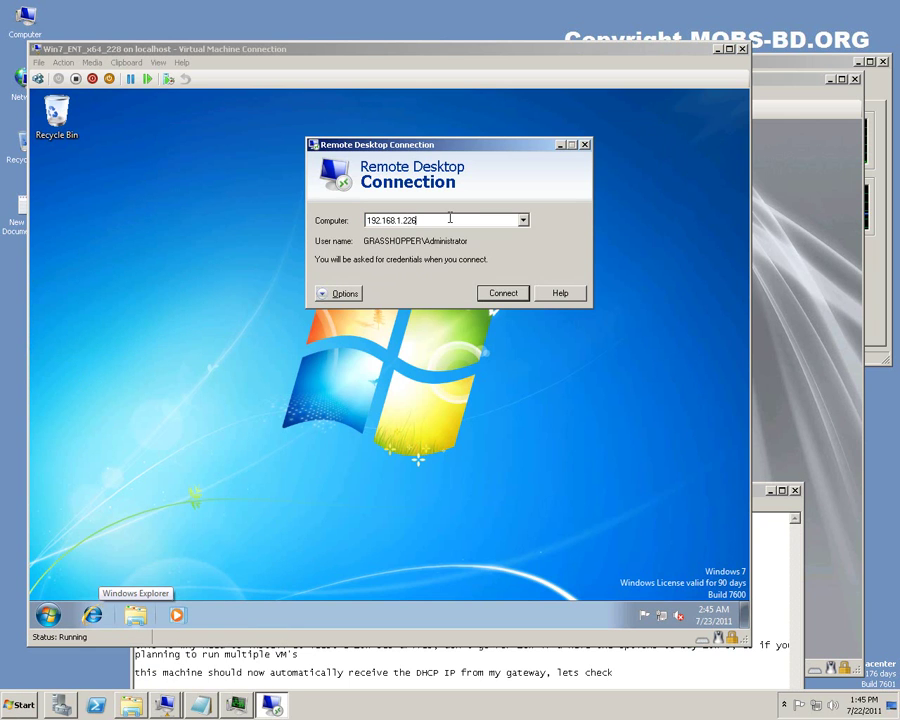
pyautogui.press('BackSpace')
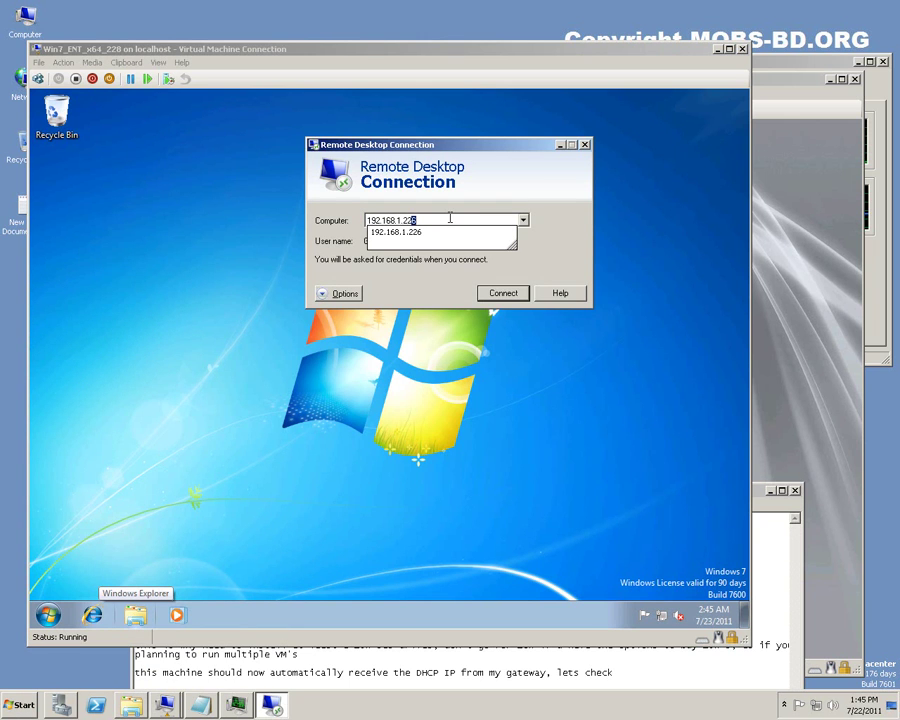
pyautogui.write('8')
pyautogui.press('Return')
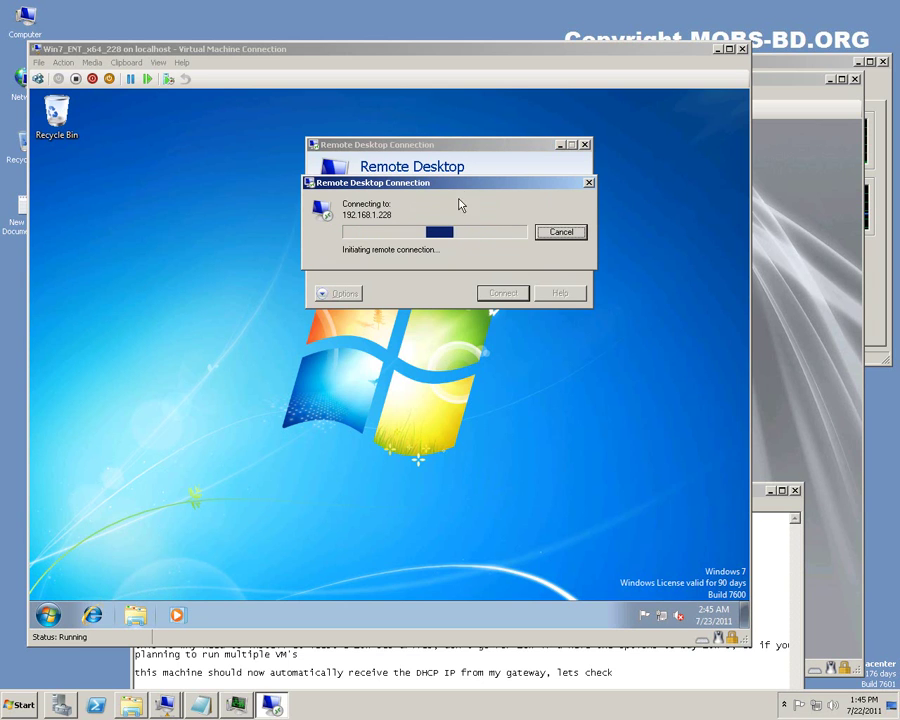
pyautogui.moveTo(460, 189); pyautogui.dragTo(507, 175)
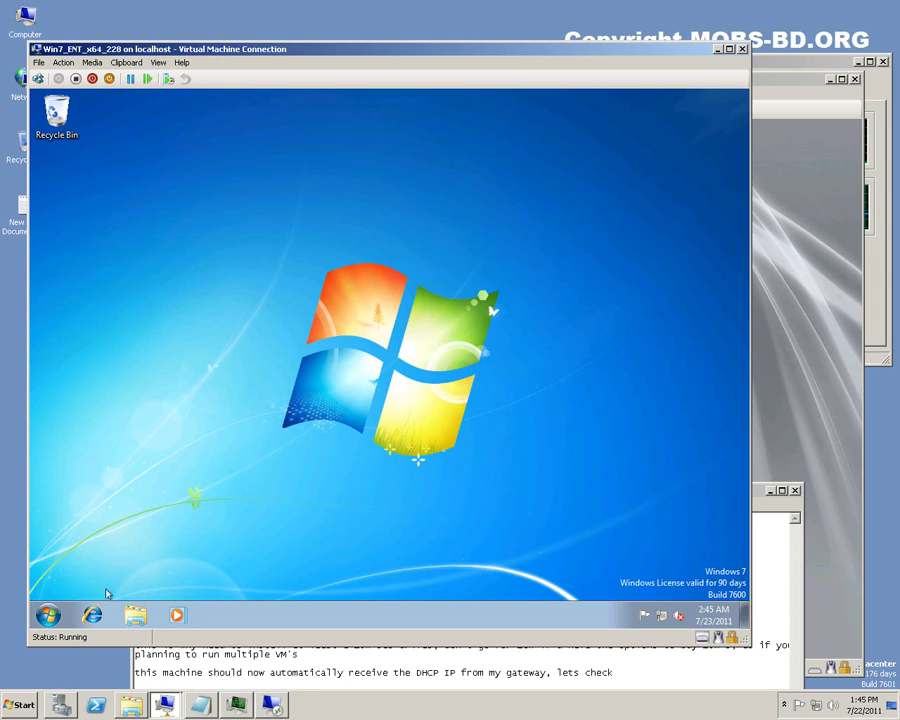
pyautogui.click(47, 616)
pyautogui.click(80, 552)
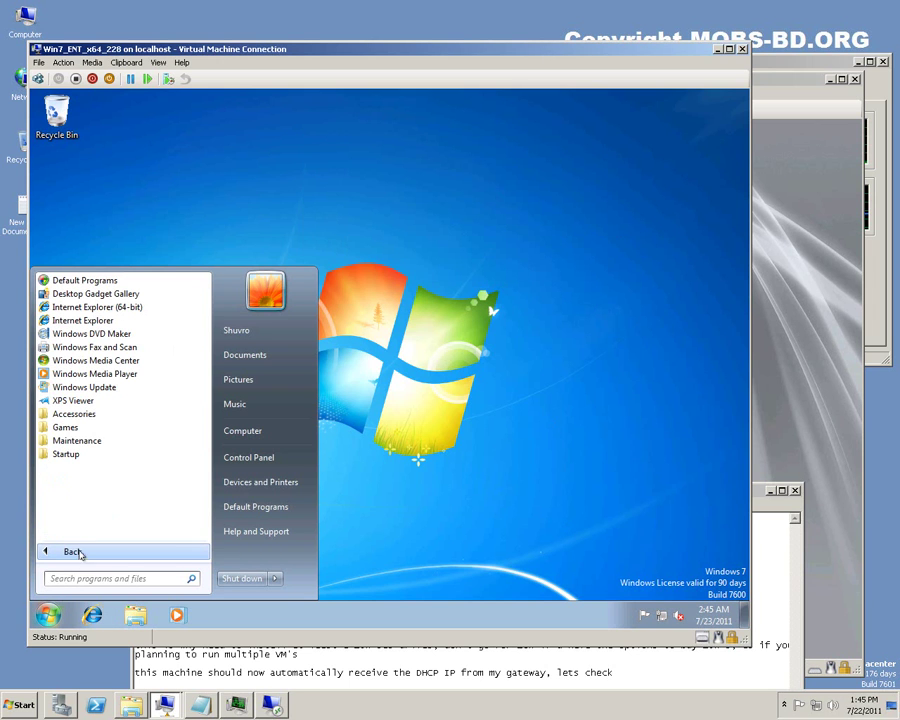
pyautogui.click(72, 413)
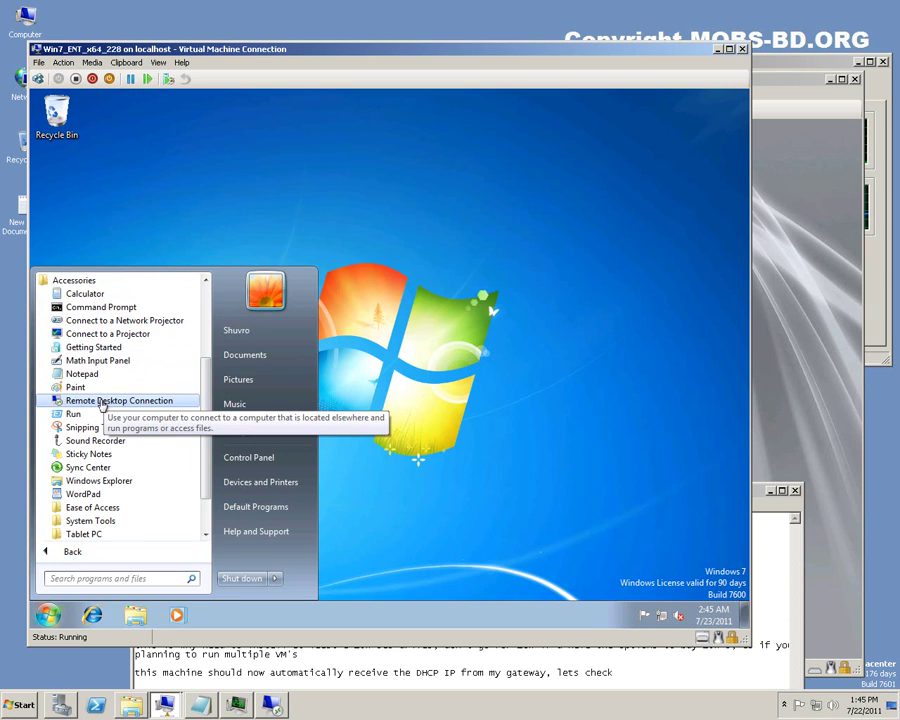
pyautogui.click(102, 401)
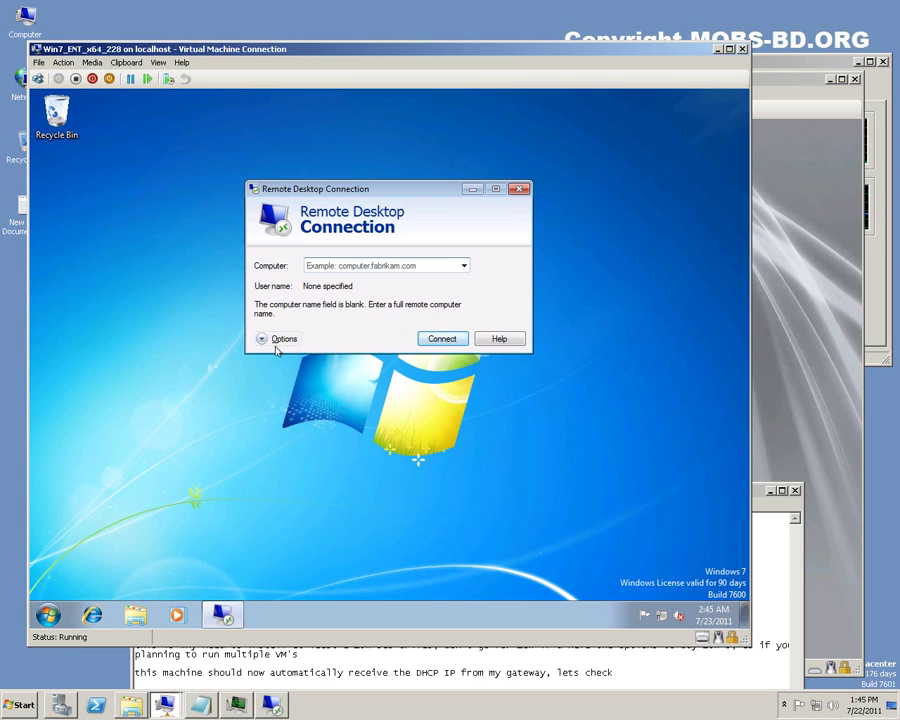
pyautogui.click(264, 338)
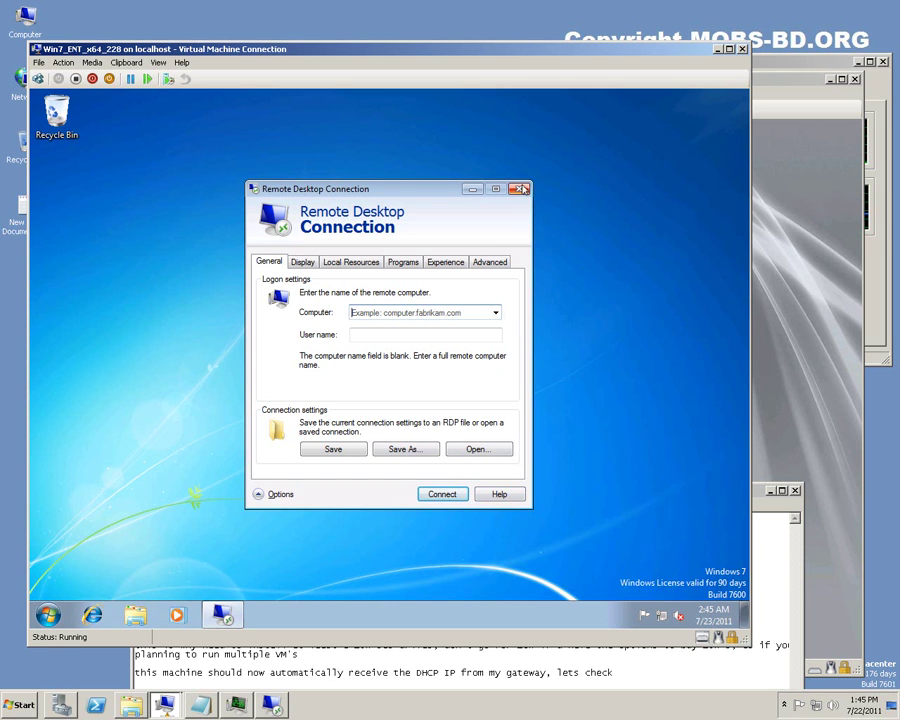
pyautogui.click(492, 261)
# Open the guest's System window through Computer Properties in the Start menu.
pyautogui.click(522, 190)
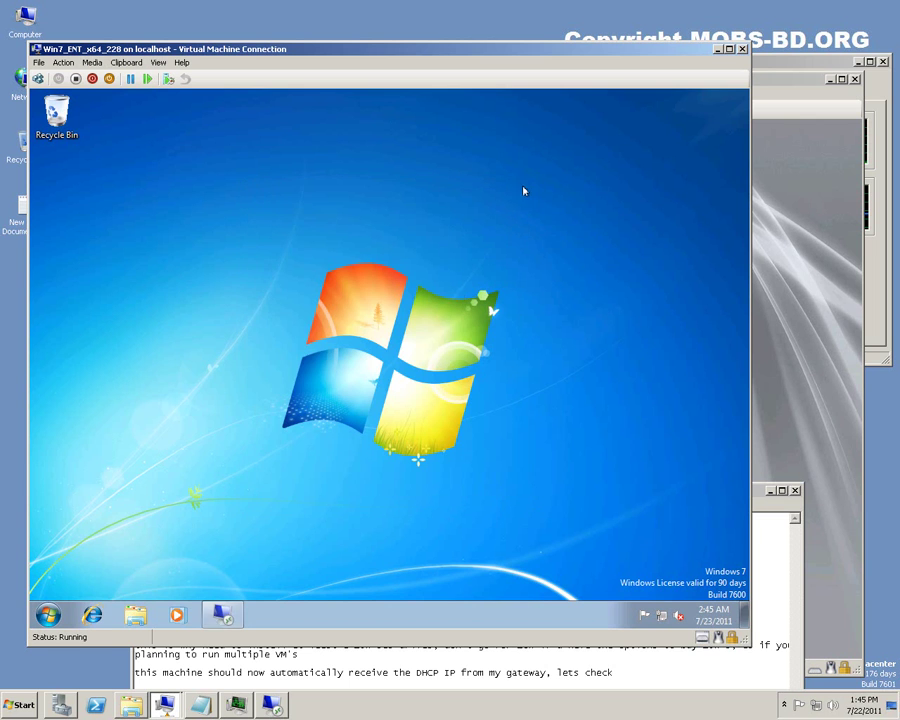
pyautogui.click(52, 610)
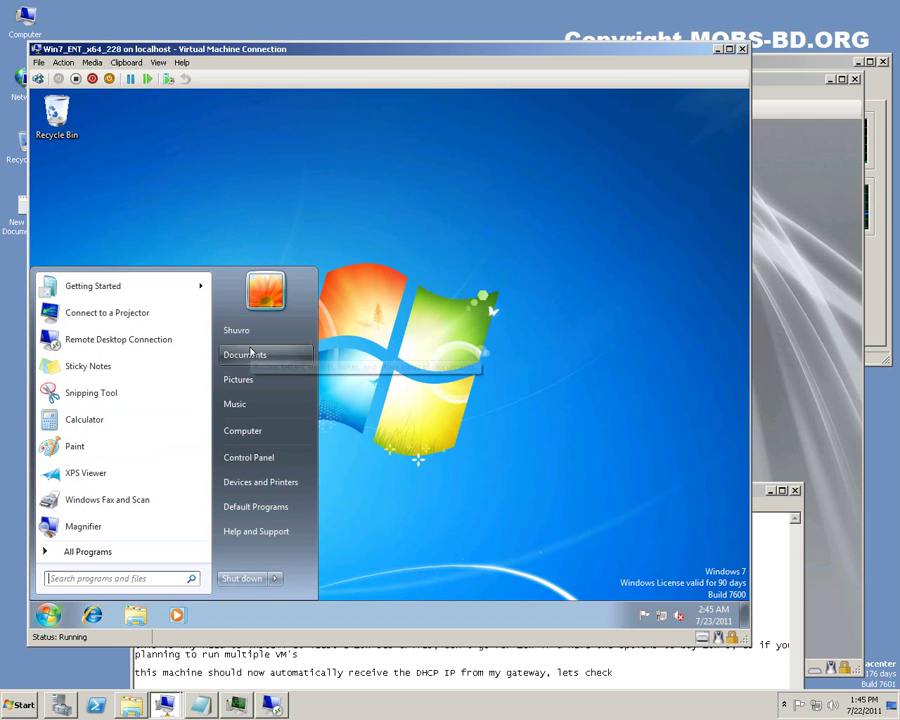
pyautogui.rightClick(249, 431)
pyautogui.click(292, 549)
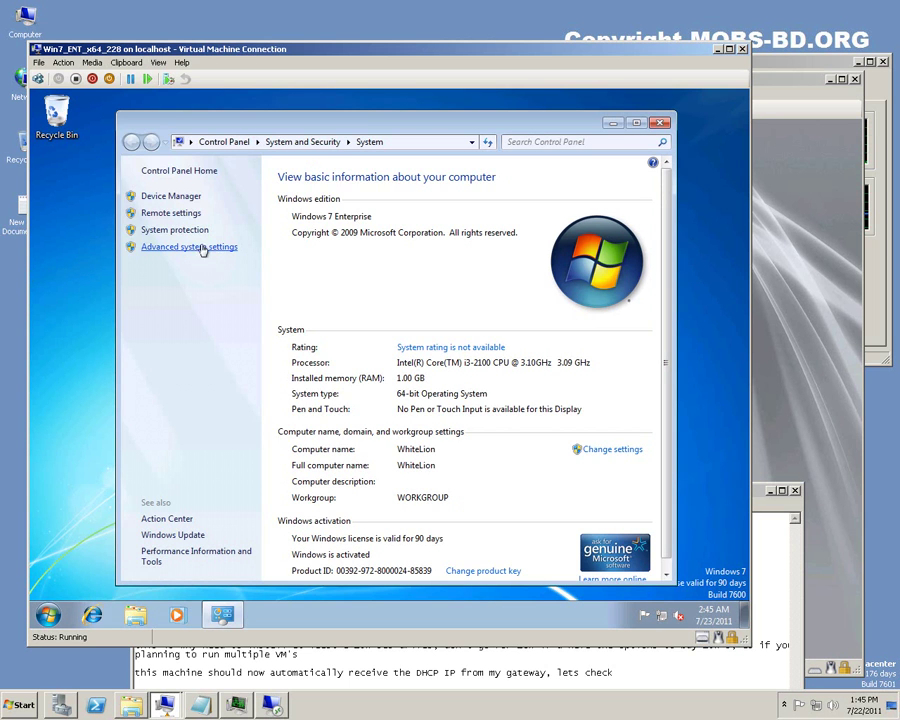
# On the Remote tab of Advanced system settings, allow connections from any version, apply, and close System.
pyautogui.click(205, 247)
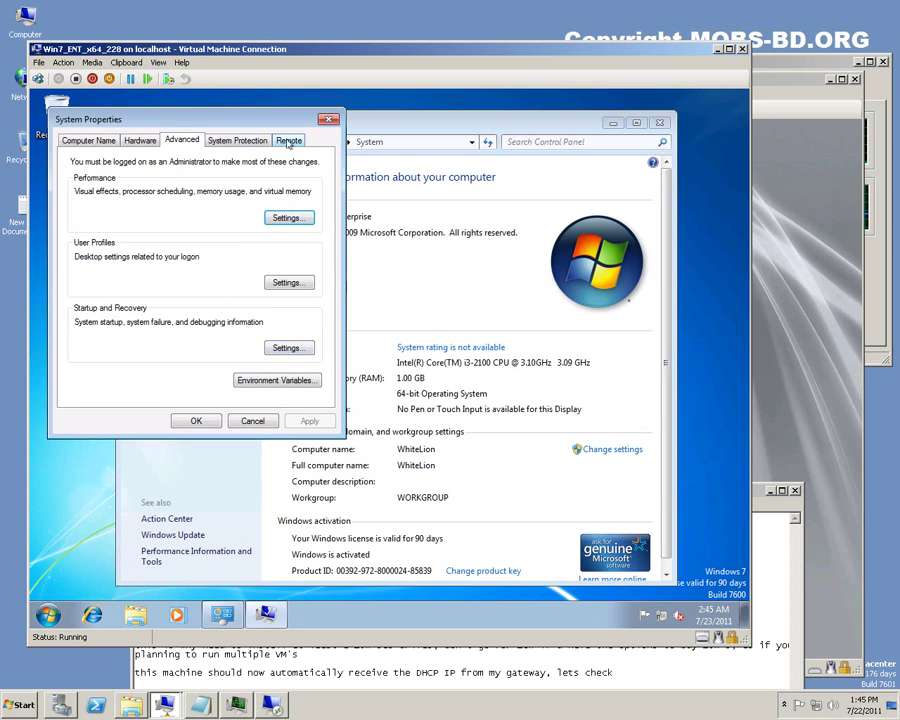
pyautogui.click(289, 140)
pyautogui.click(95, 333)
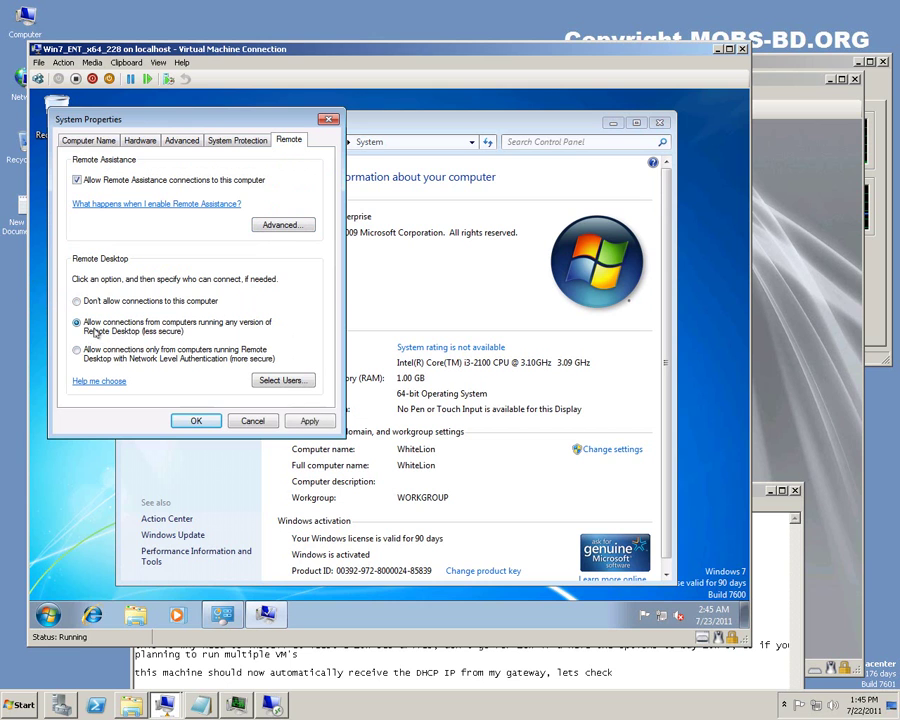
pyautogui.click(309, 420)
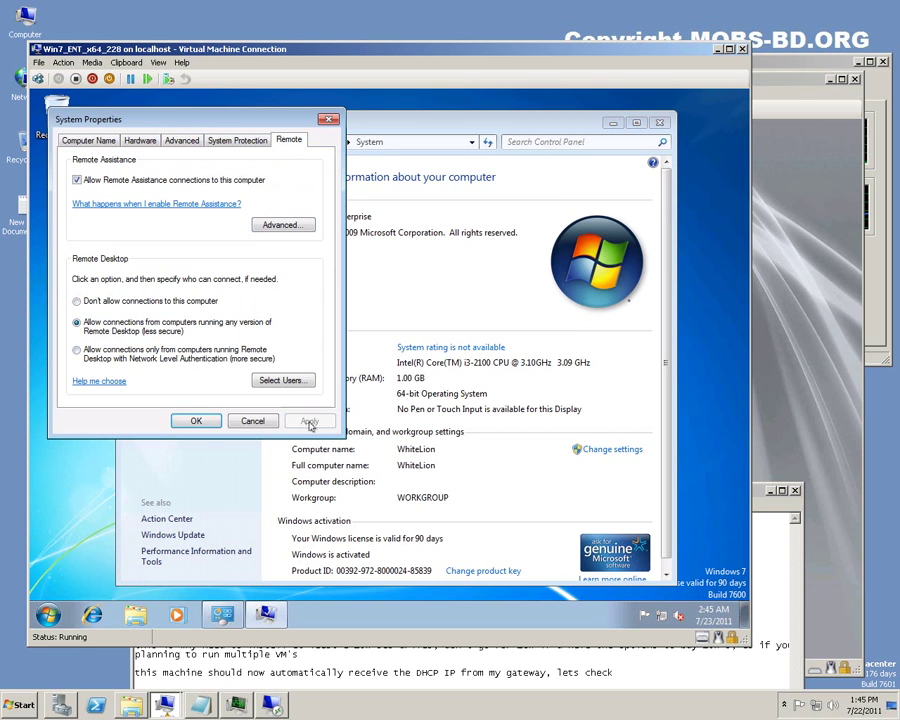
pyautogui.click(194, 422)
pyautogui.click(660, 123)
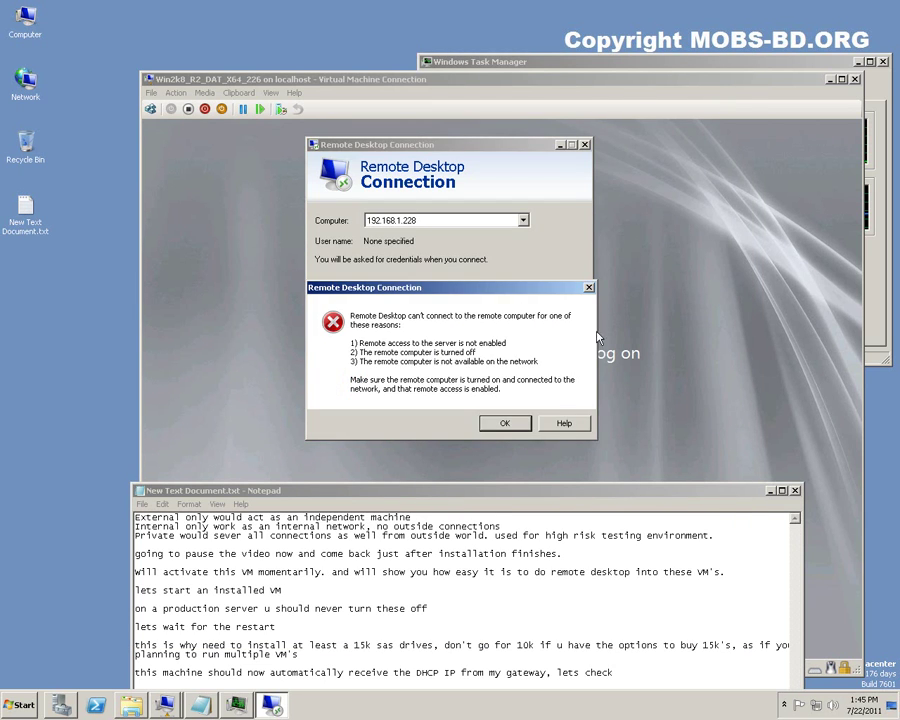
# Dismiss the error and reconnect to 192.168.1.228, signing in with another account's username and password.
pyautogui.click(505, 423)
pyautogui.click(504, 294)
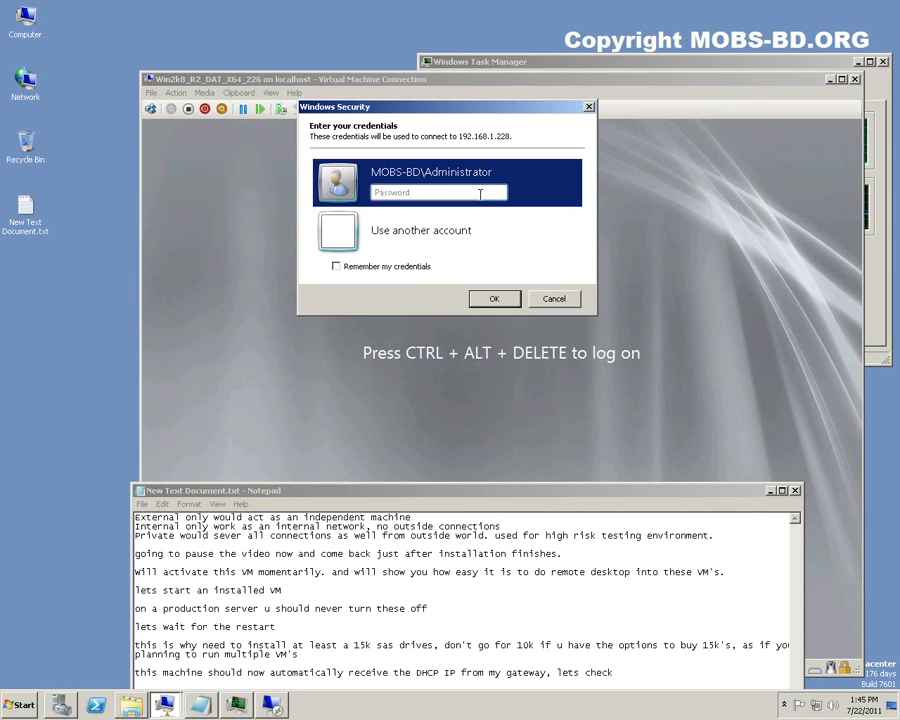
pyautogui.click(447, 227)
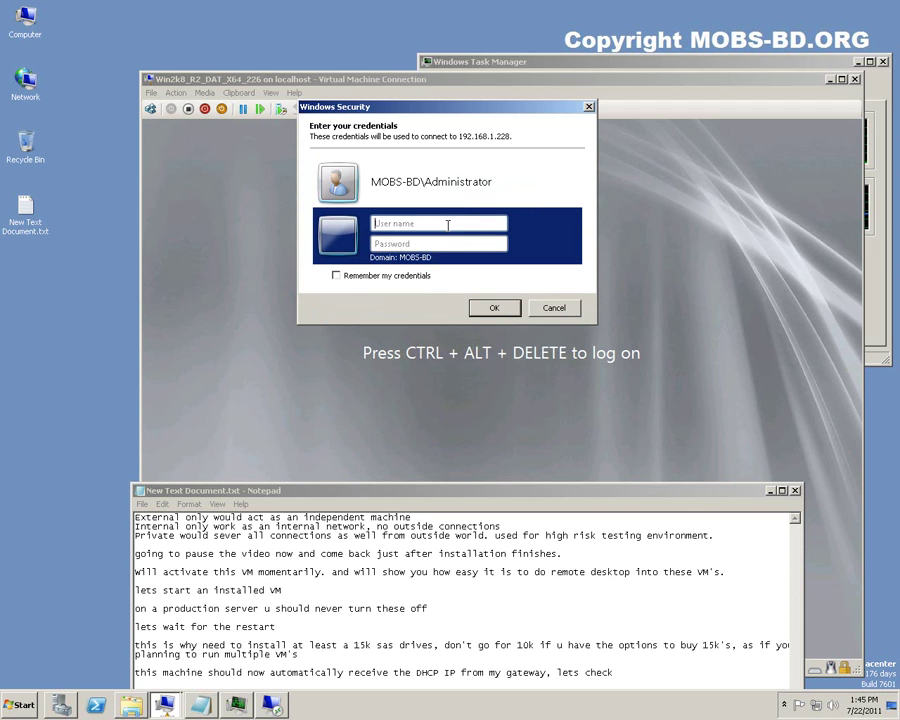
pyautogui.write('whitelion\\shuvro')
pyautogui.press('Tab')
pyautogui.write('***')
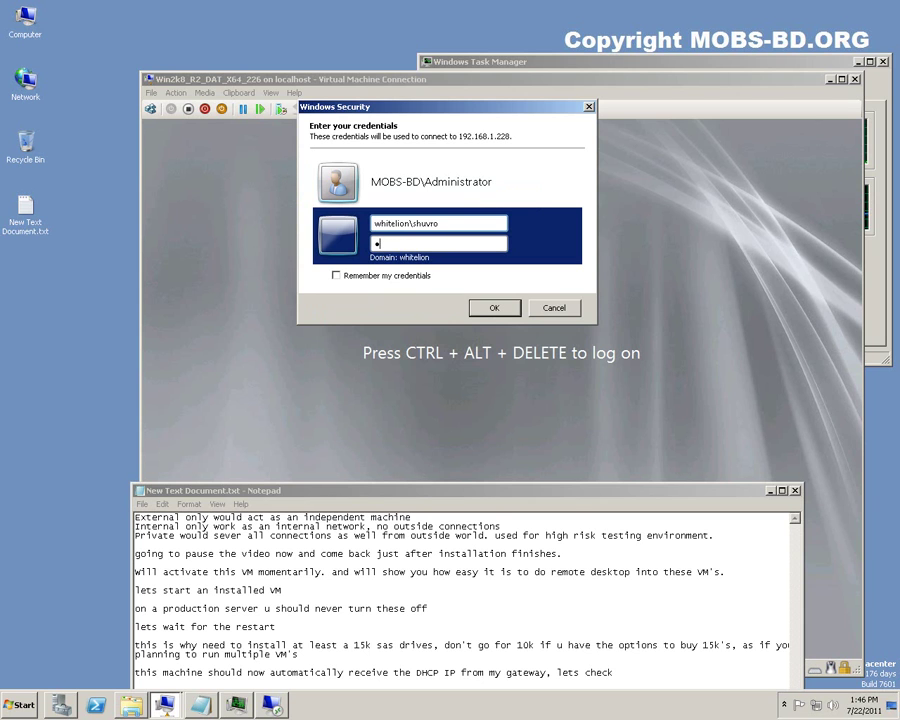
pyautogui.write('****')
pyautogui.press('Return')
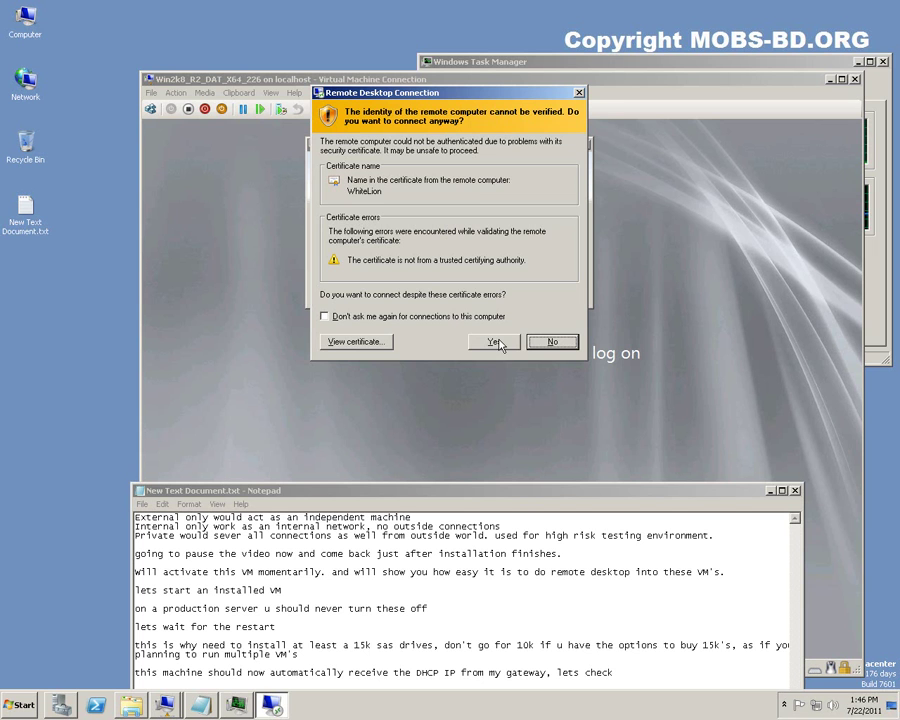
# View the guest's untrusted certificate, then accept it to open the remote session.
pyautogui.click(349, 343)
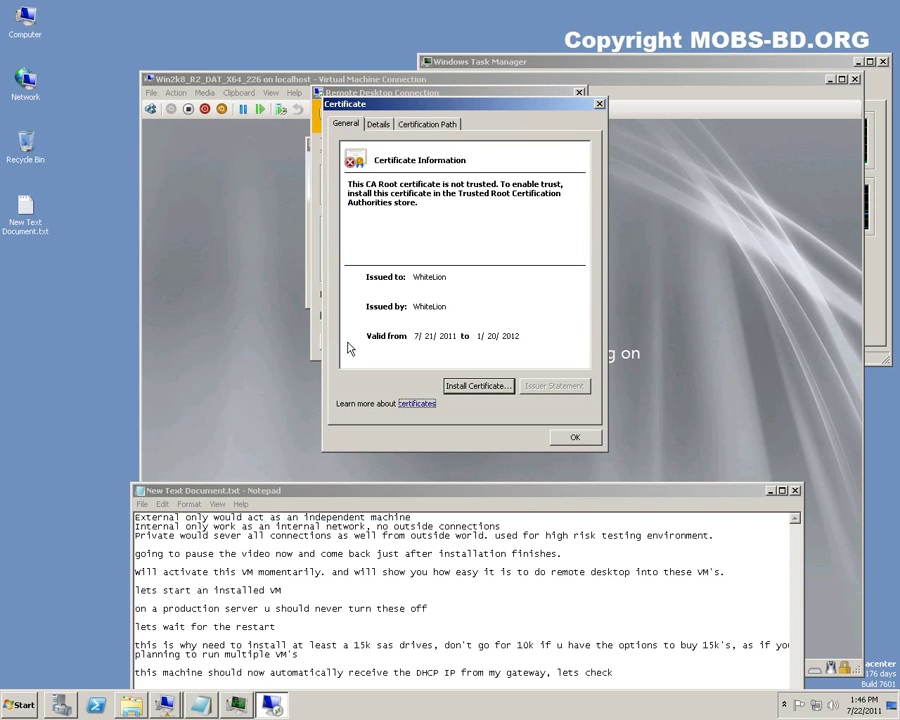
pyautogui.click(577, 438)
pyautogui.click(497, 344)
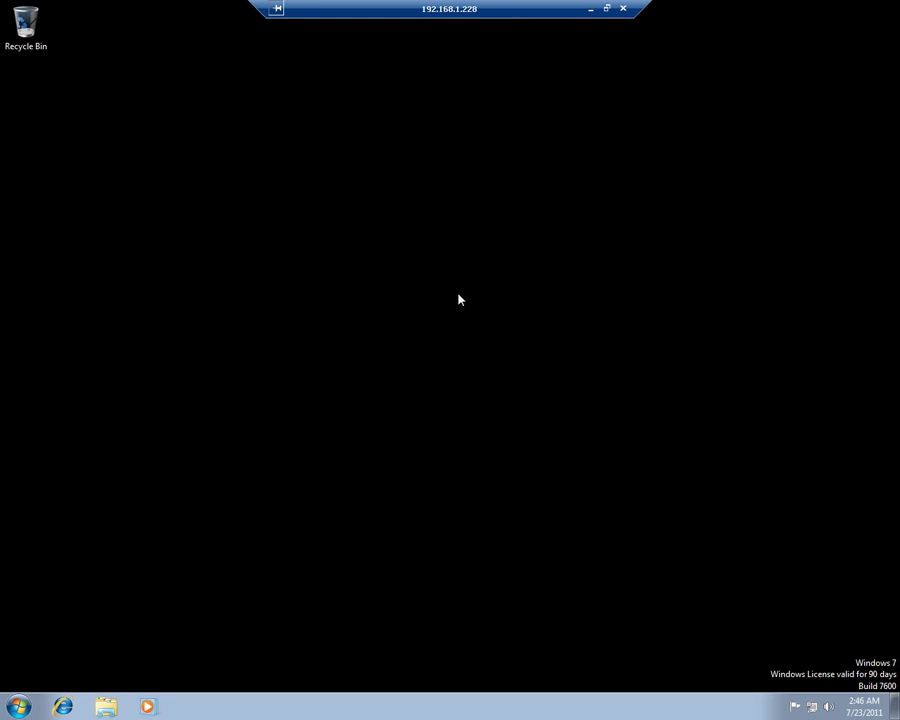
# Open the remote guest's System window via Computer Properties.
pyautogui.click(19, 706)
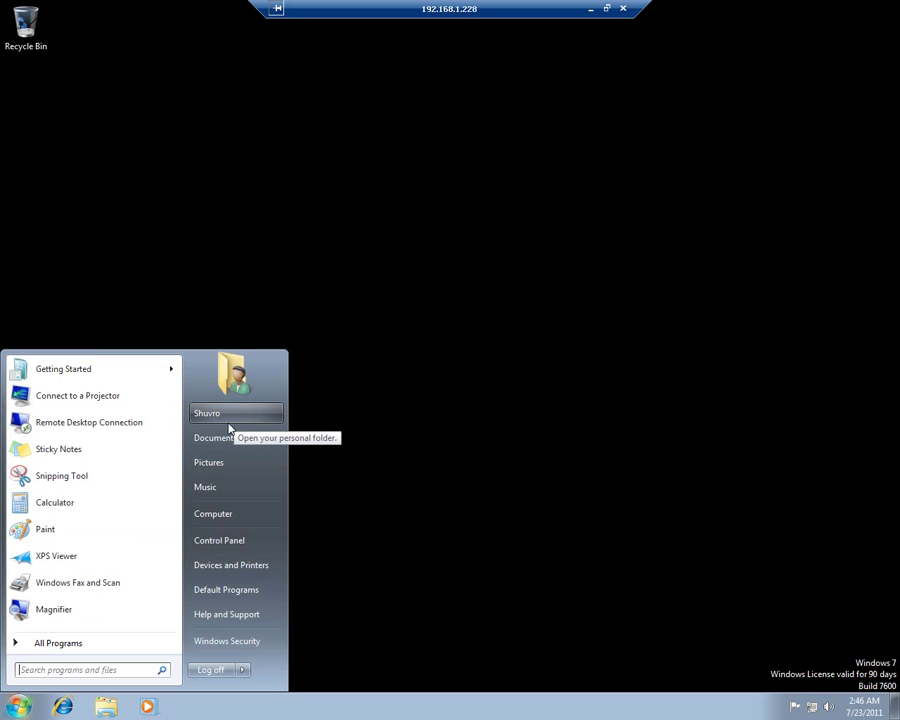
pyautogui.rightClick(226, 524)
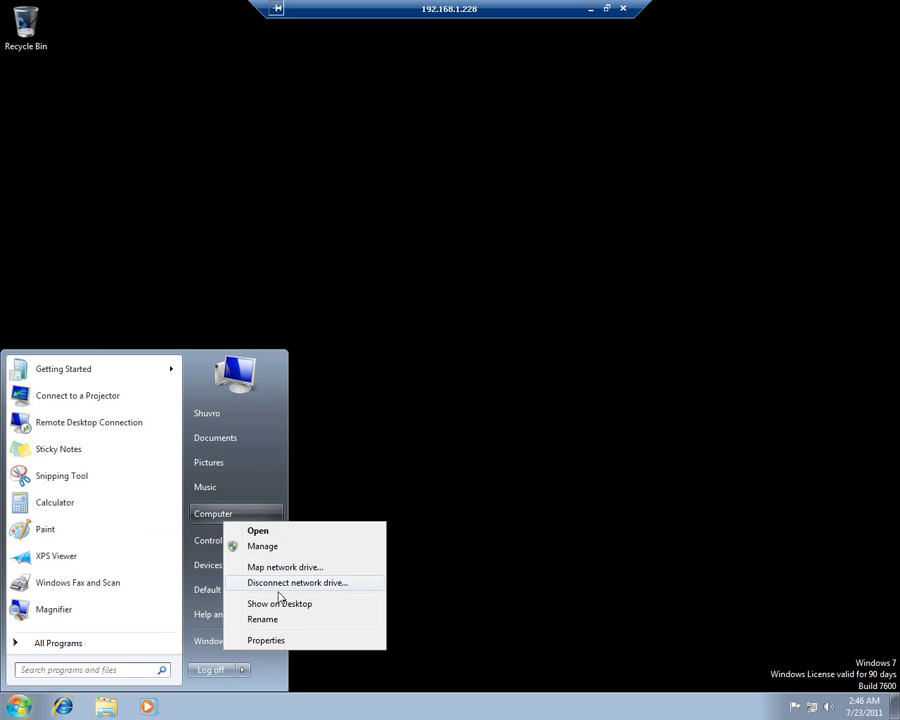
pyautogui.click(287, 641)
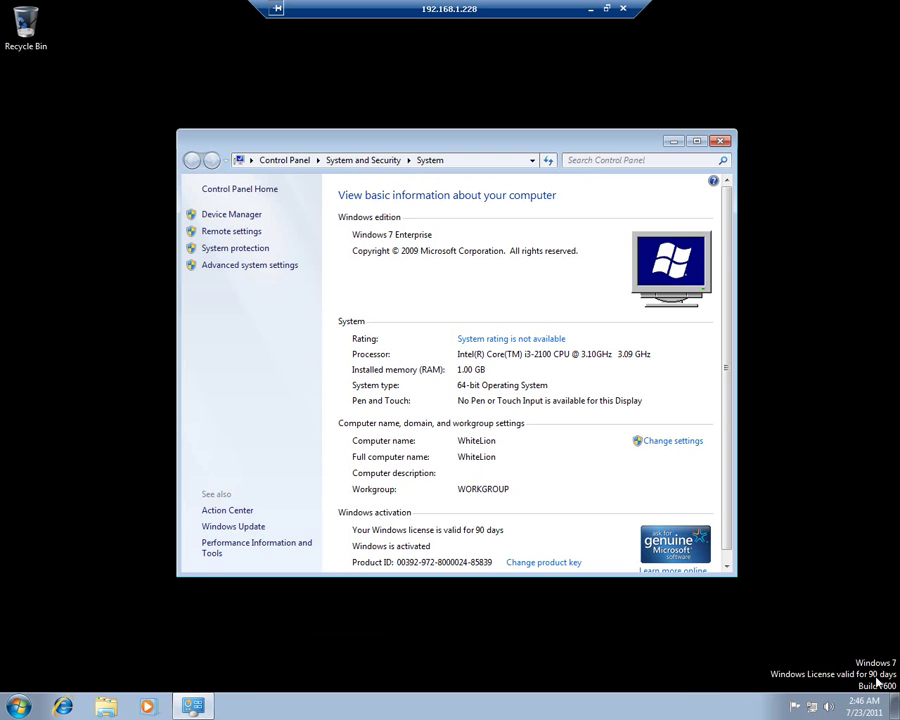
# Check the Local Area Connection details to confirm IPv4 address 192.168.1.228 with DHCP off.
pyautogui.click(812, 707)
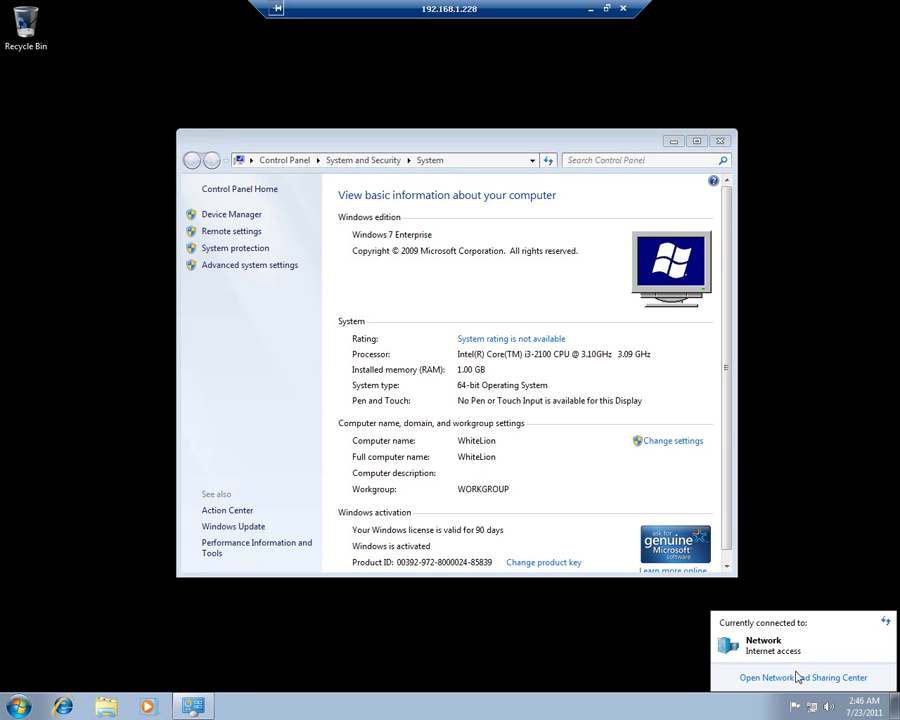
pyautogui.click(797, 677)
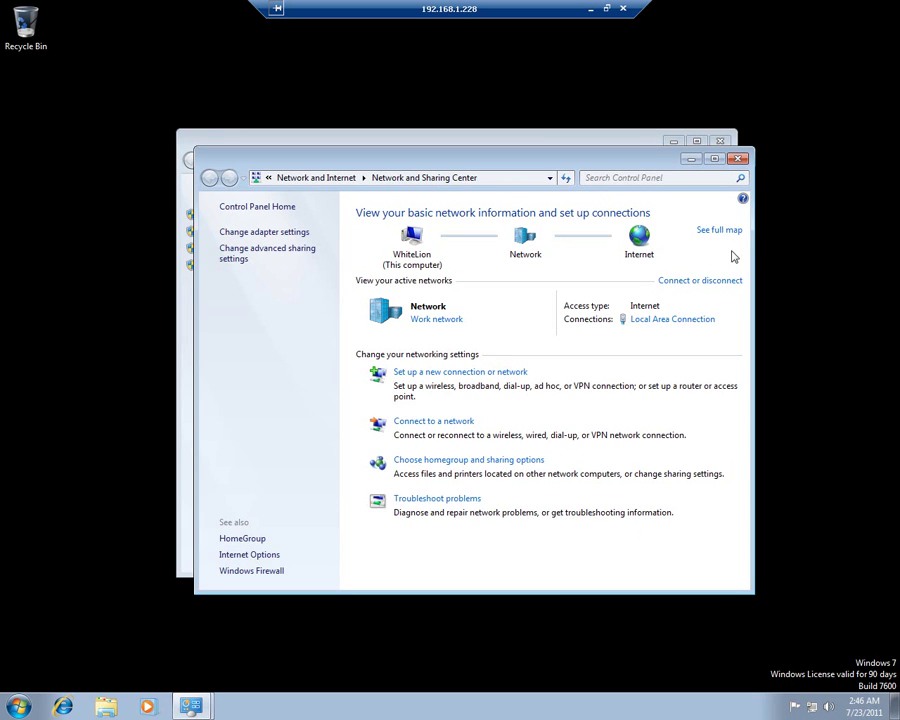
pyautogui.click(683, 320)
pyautogui.click(357, 358)
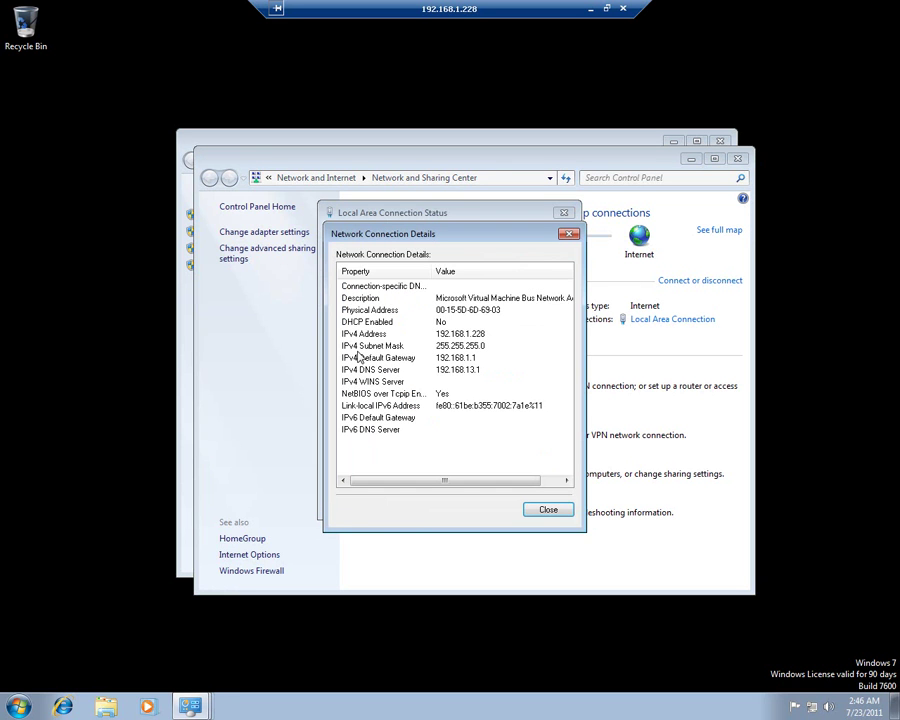
pyautogui.click(430, 334)
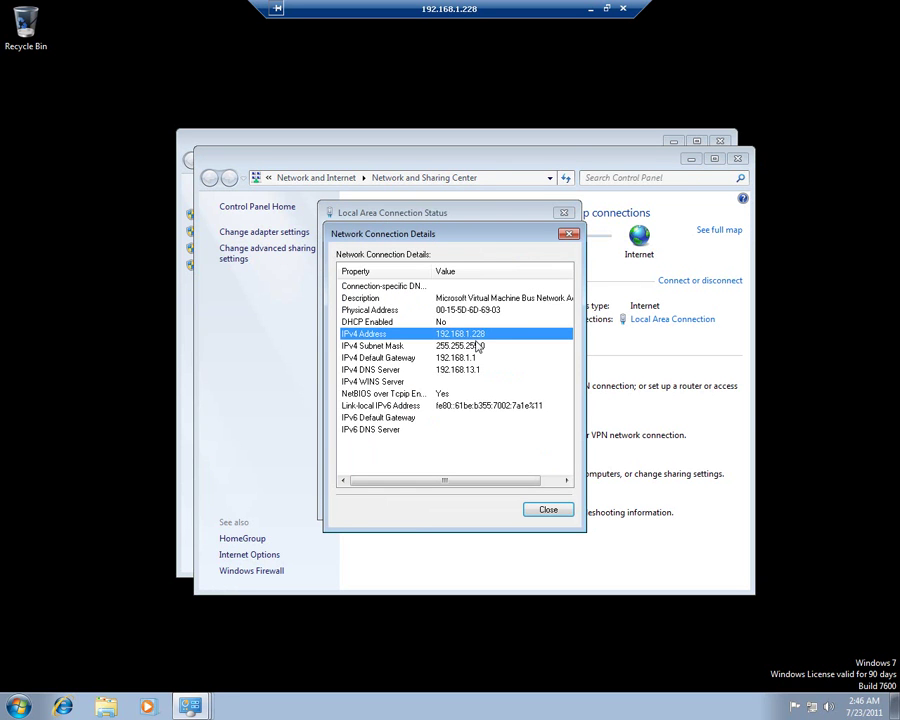
# Close the network details, Network and Sharing Center and System windows, then start disconnecting.
pyautogui.click(548, 510)
pyautogui.click(548, 510)
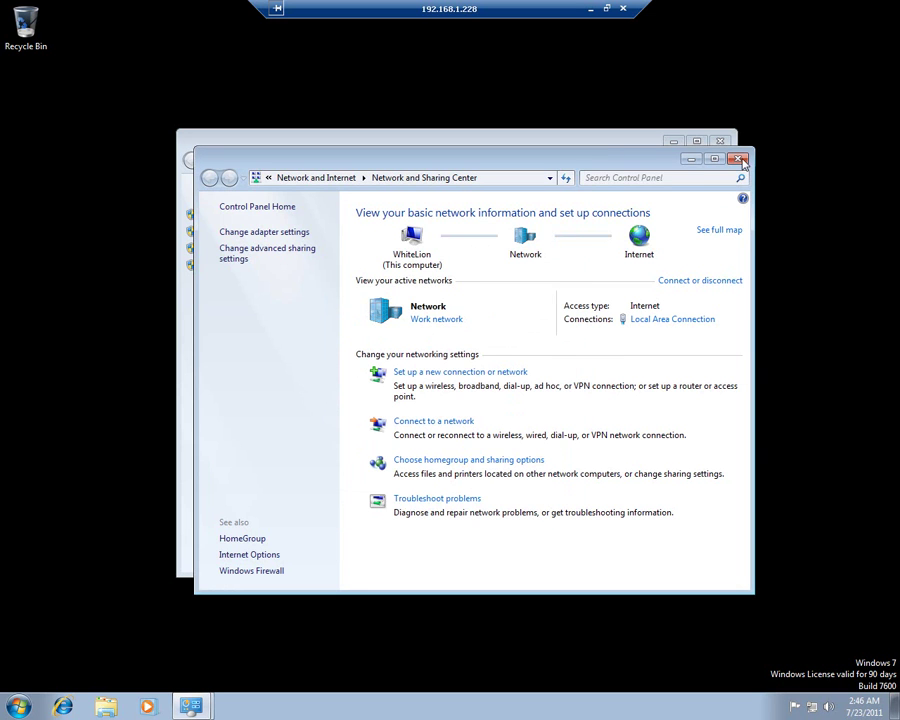
pyautogui.click(738, 158)
pyautogui.click(719, 141)
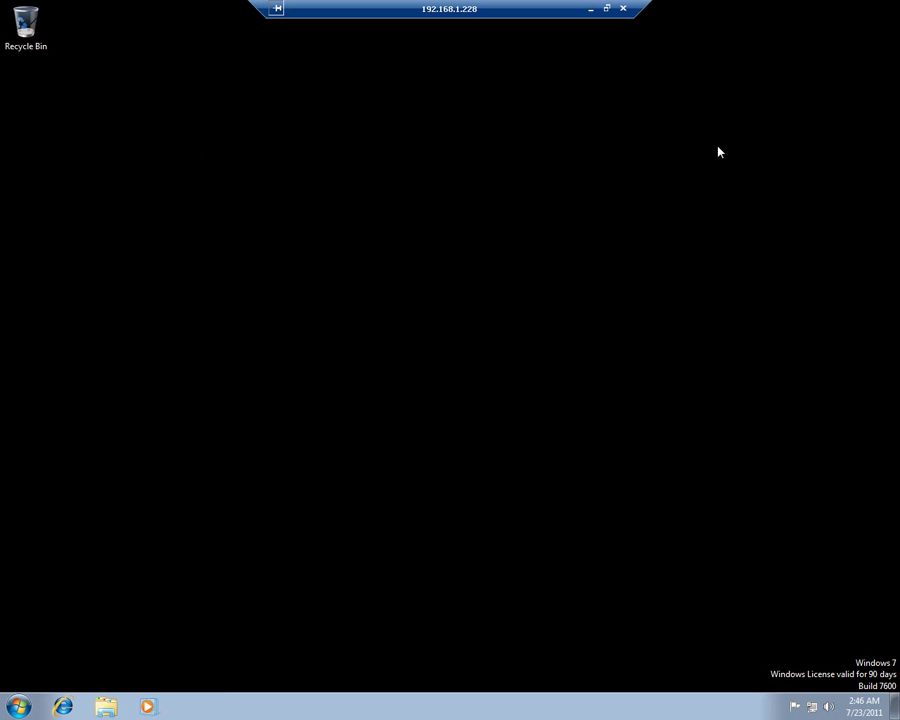
pyautogui.click(623, 9)
# Confirm the disconnect and add the line 'so that's it for today guys, have a nice day :D' in Notepad.
pyautogui.click(503, 397)
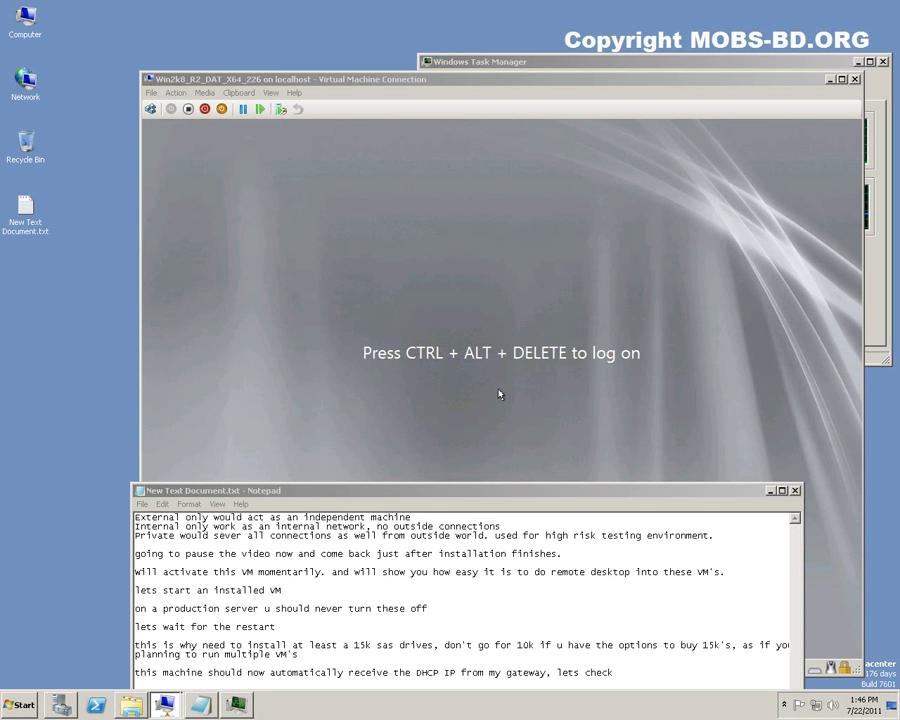
pyautogui.moveTo(501, 503); pyautogui.dragTo(491, 228)
pyautogui.press('Return')
pyautogui.press('Return')
pyautogui.write('so')
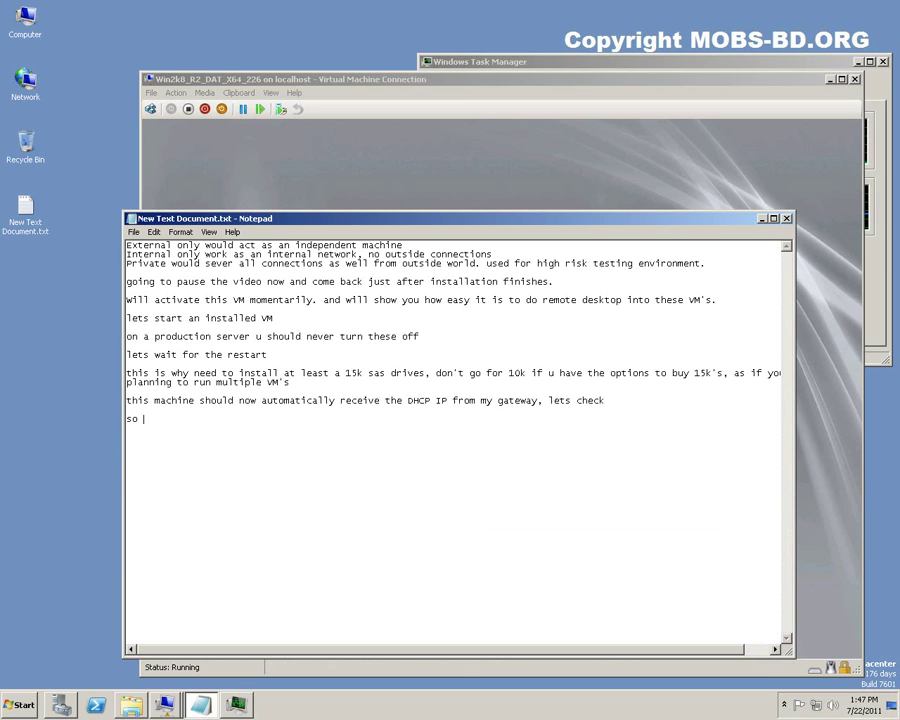
pyautogui.write(" that's it for today guys, have ")
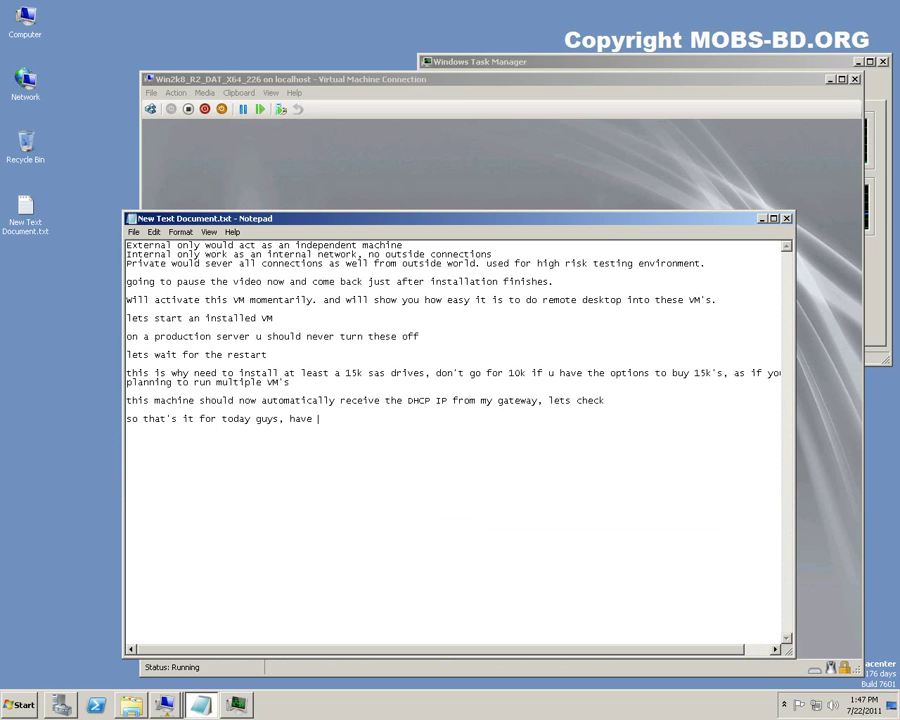
pyautogui.write('a nice day :D')
# Close Notepad at the save prompt, minimize the VM window, and close Task Manager.
pyautogui.click(787, 218)
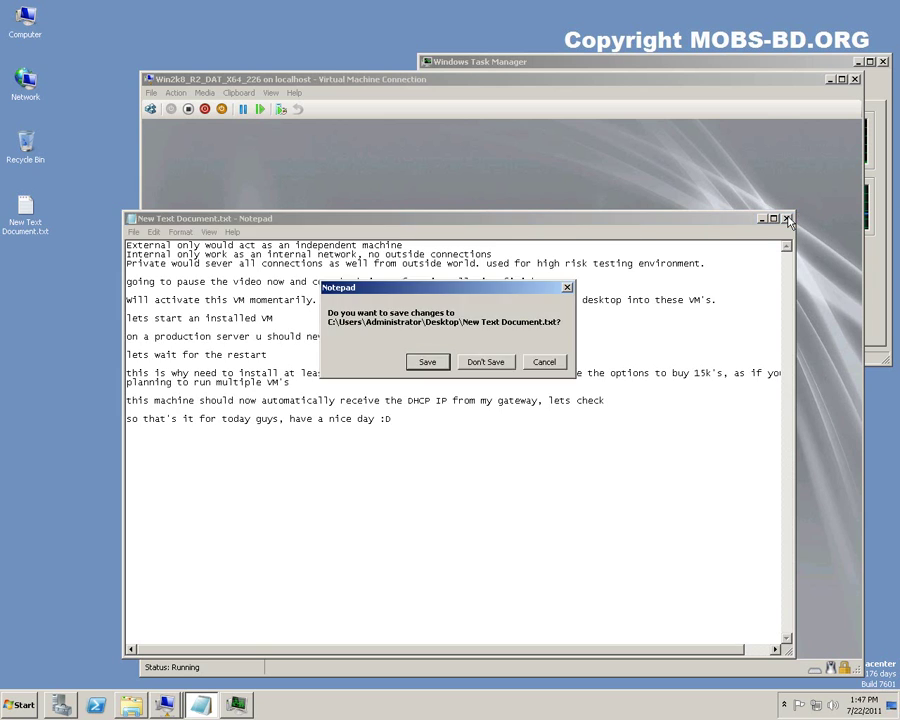
pyautogui.press('Return')
pyautogui.click(829, 79)
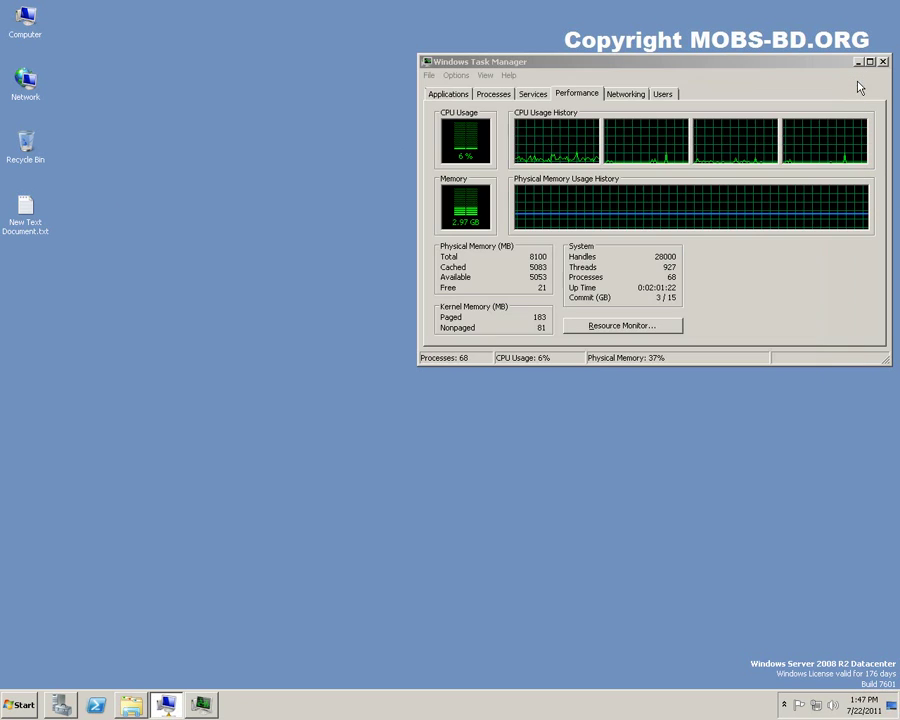
pyautogui.click(883, 61)
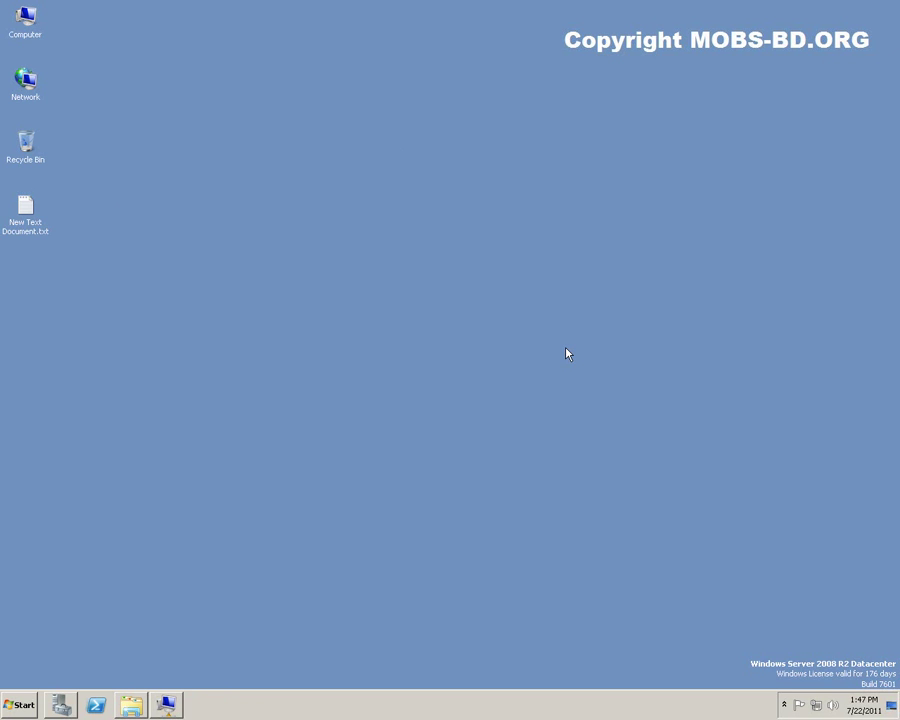